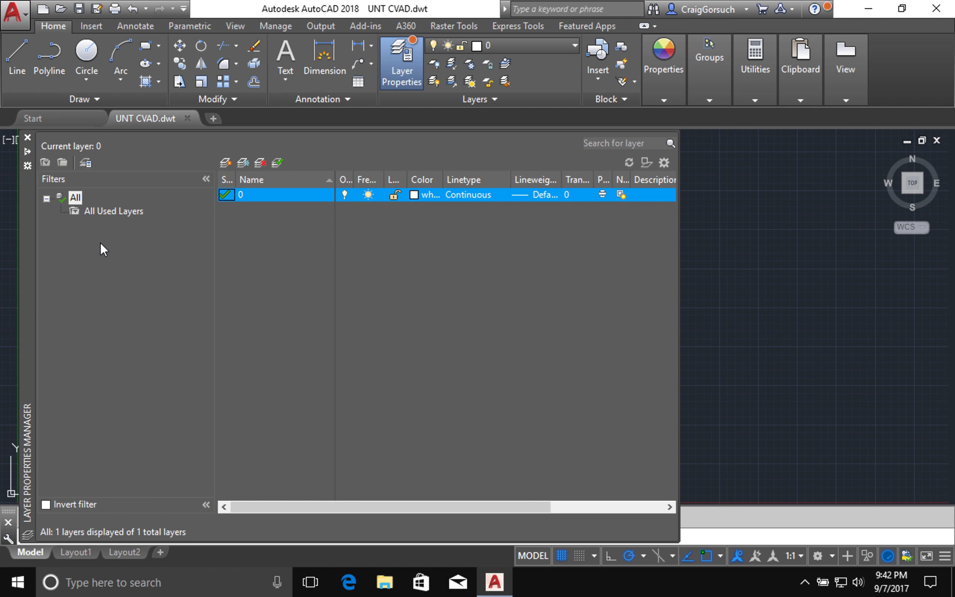
# - Narrow the layer filter tree and widen the Name column in the layer list
pyautogui.click(97, 226)
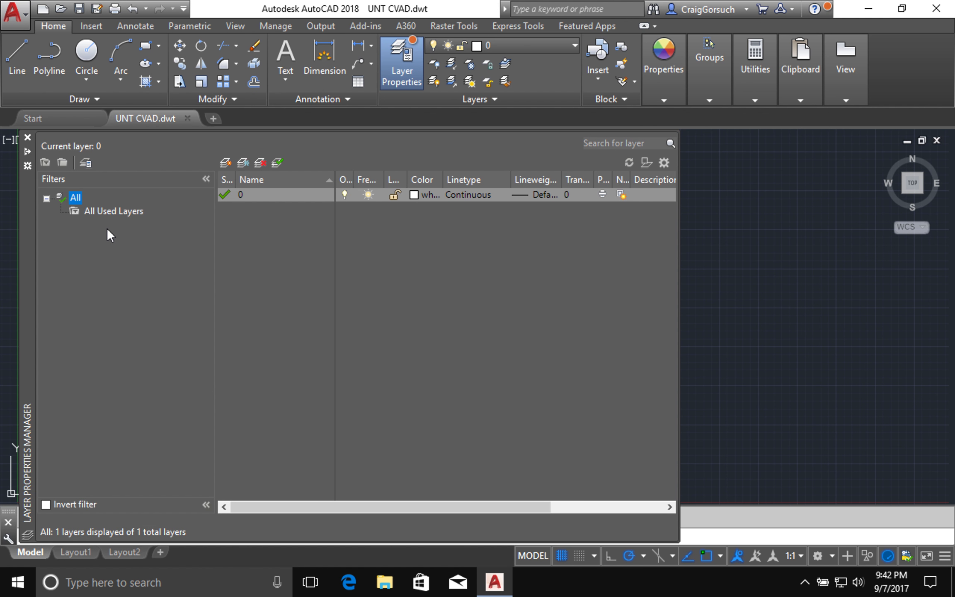
pyautogui.moveTo(214, 230); pyautogui.dragTo(170, 229)
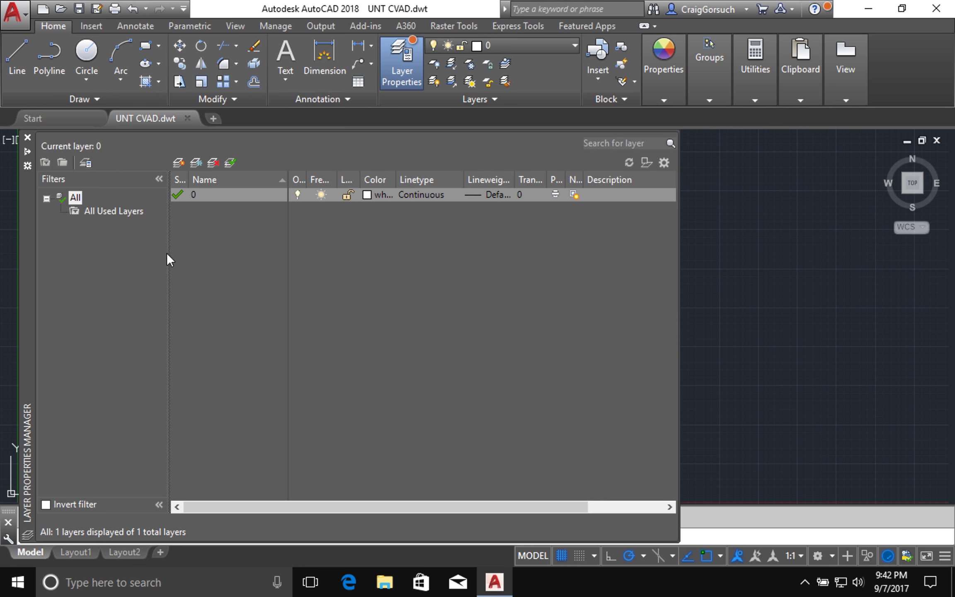
pyautogui.moveTo(169, 251)
pyautogui.mouseDown()
pyautogui.moveTo(209, 252)
pyautogui.moveTo(165, 247)
pyautogui.mouseUp()
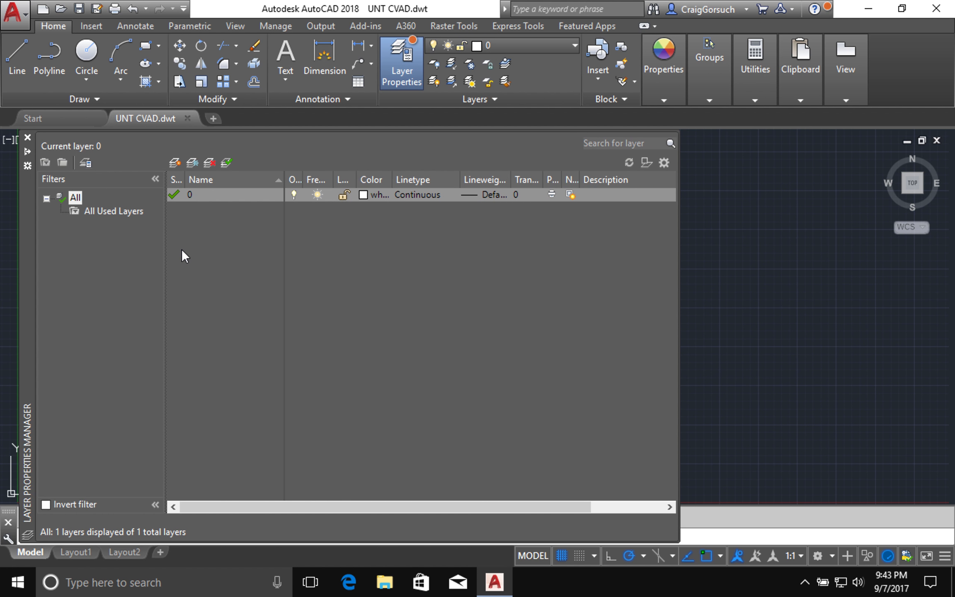
pyautogui.moveTo(285, 175); pyautogui.dragTo(305, 179)
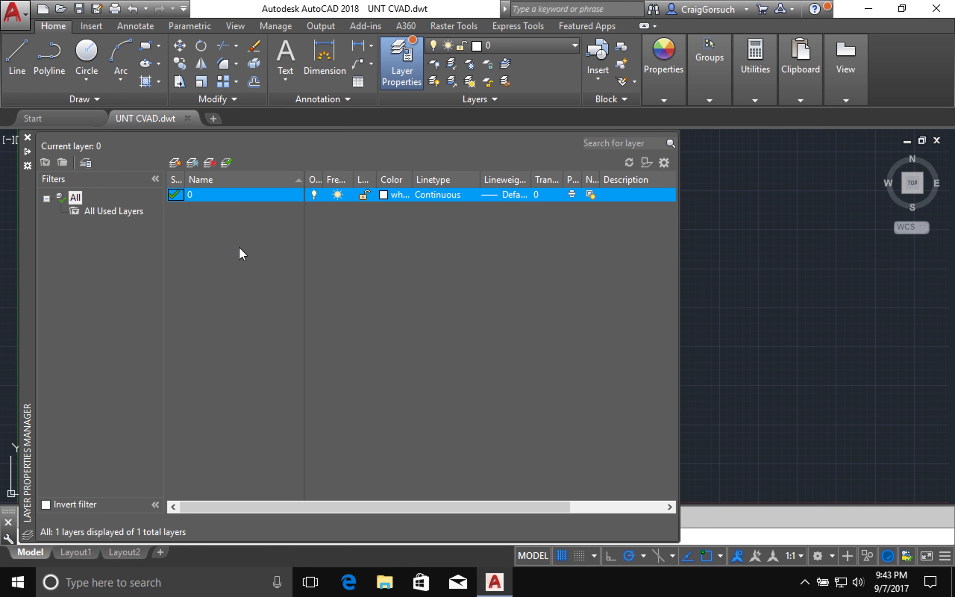
# - Create a new layer named G-ANNO-DIMS
pyautogui.click(174, 163)
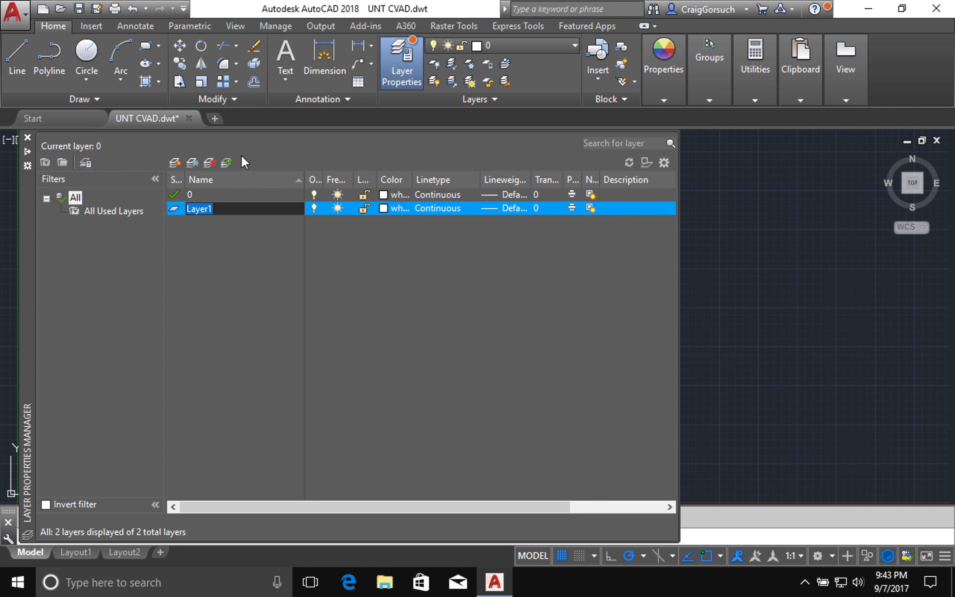
pyautogui.write('G-ANNO-DIMS')
pyautogui.press('Return')
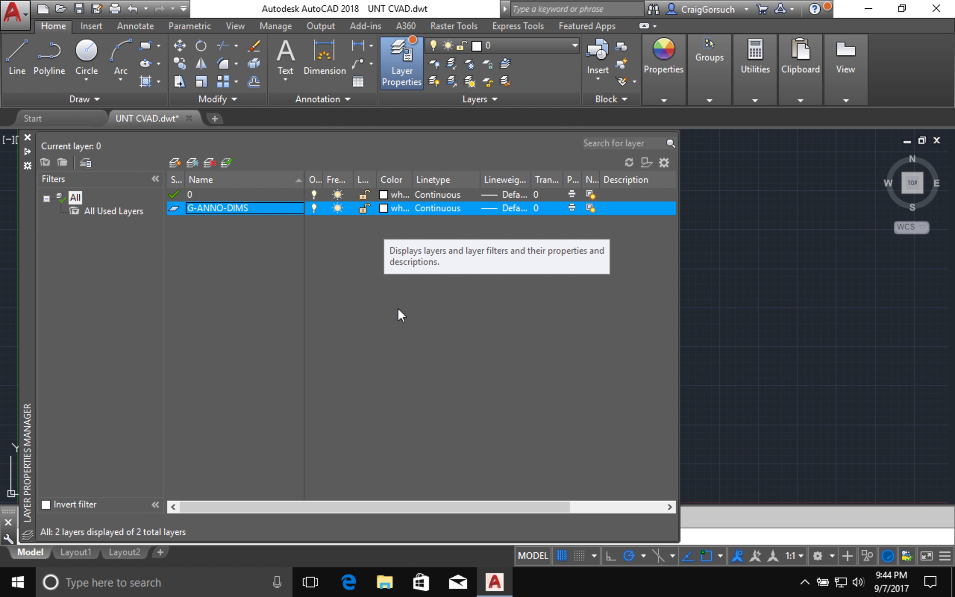
# - Set the color of layer G-ANNO-DIMS to index color 11
pyautogui.click(382, 207)
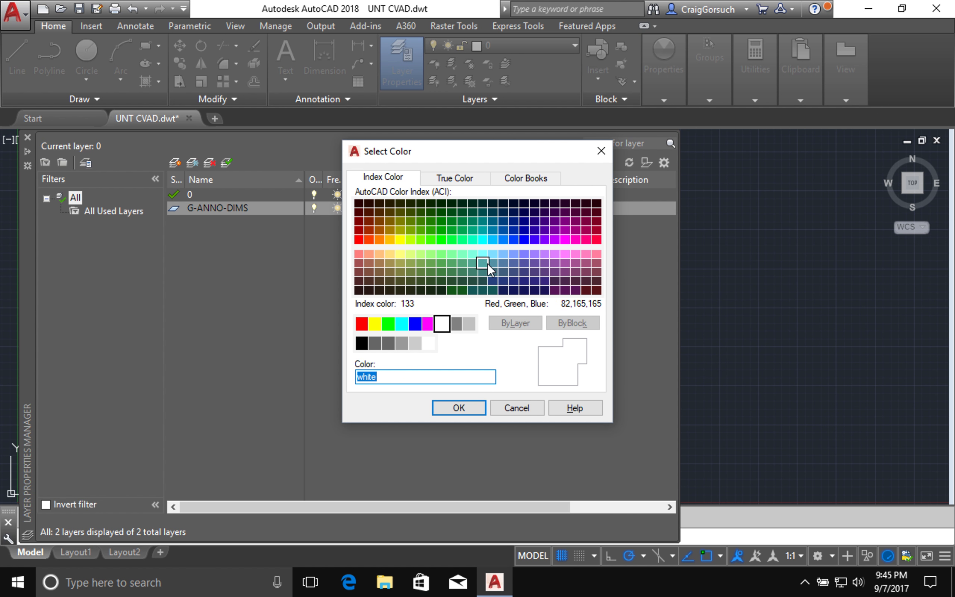
pyautogui.doubleClick(404, 305)
pyautogui.click(366, 303)
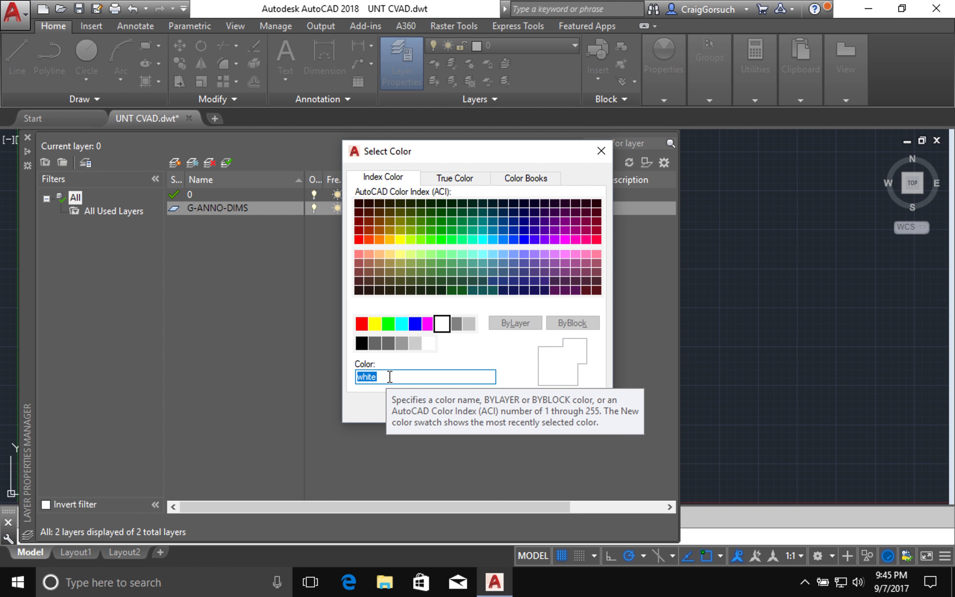
pyautogui.write('11')
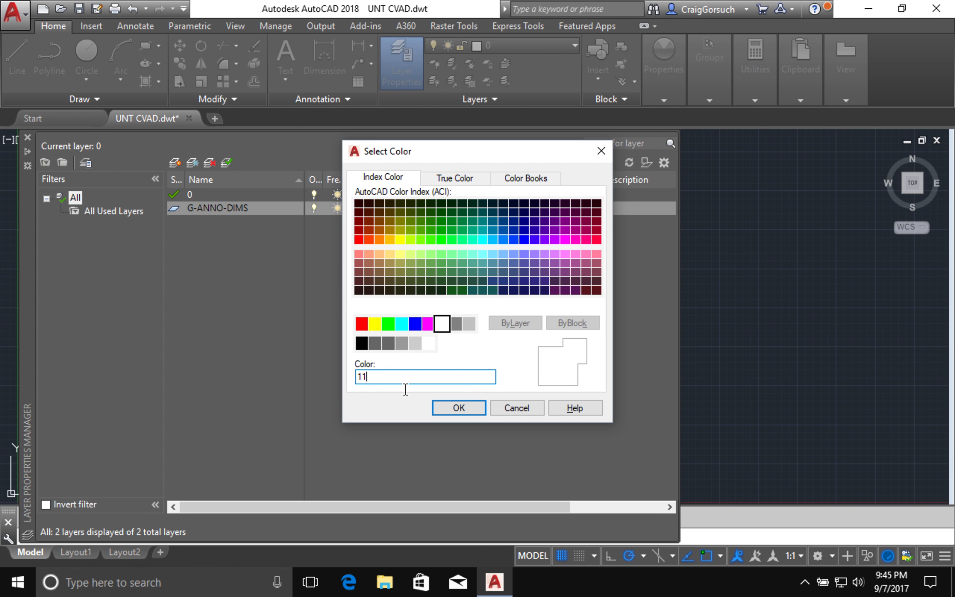
pyautogui.click(456, 408)
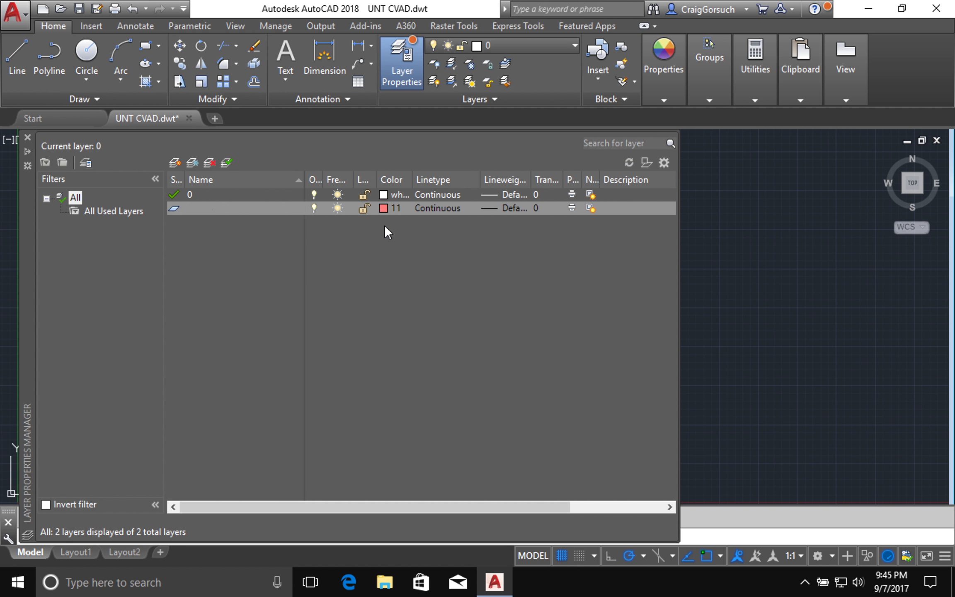
pyautogui.click(189, 210)
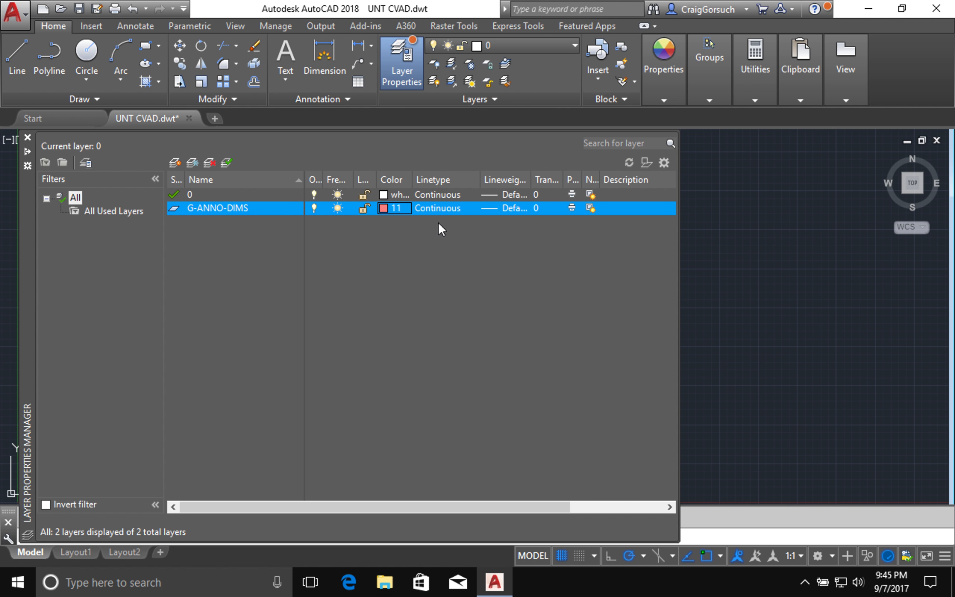
# - Set the lineweight of layer G-ANNO-DIMS to 0.25 mm
pyautogui.click(517, 210)
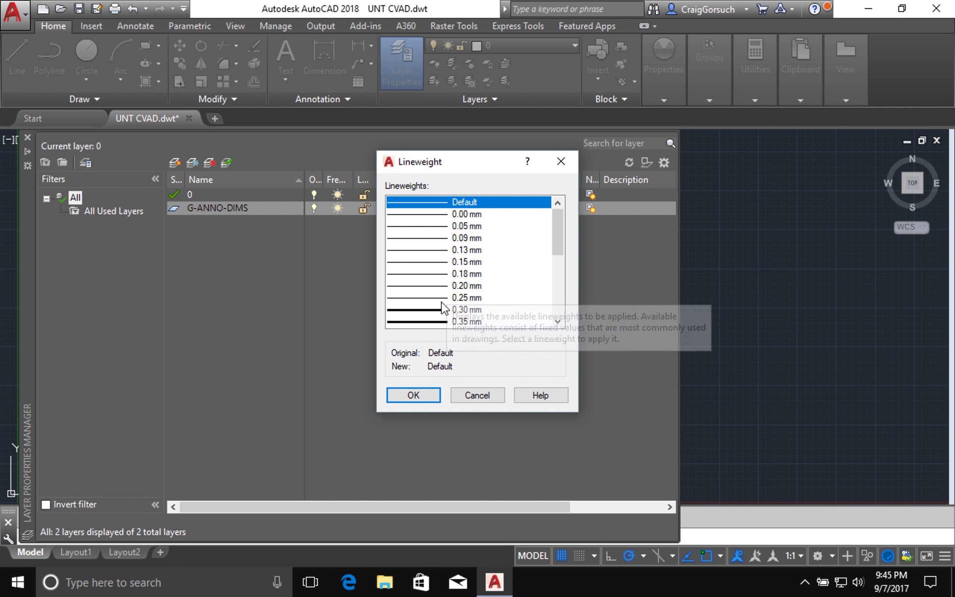
pyautogui.click(443, 297)
pyautogui.click(414, 396)
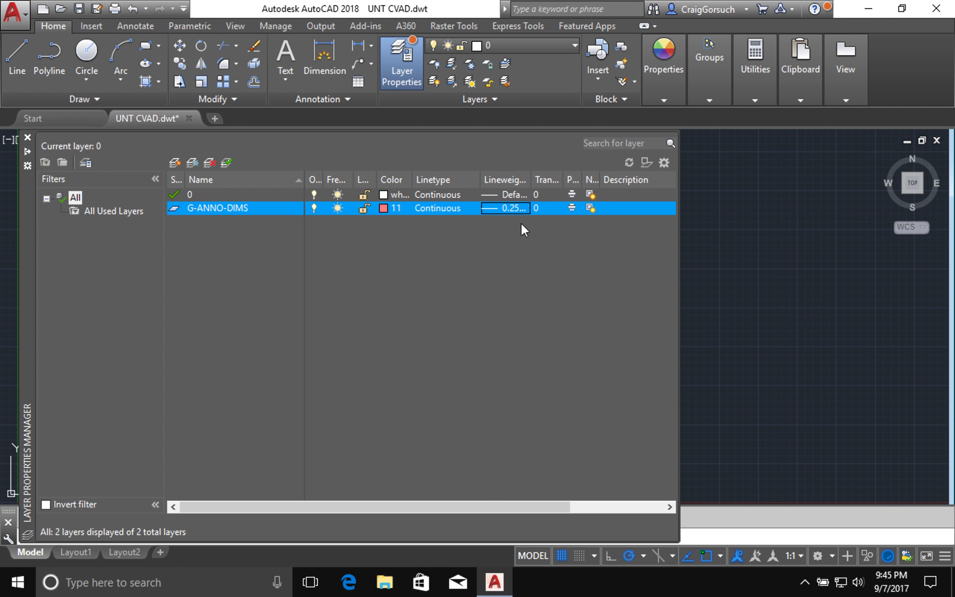
# - Fit the Lineweight column to its contents and set layer 0's color to index color 232
pyautogui.click(210, 192)
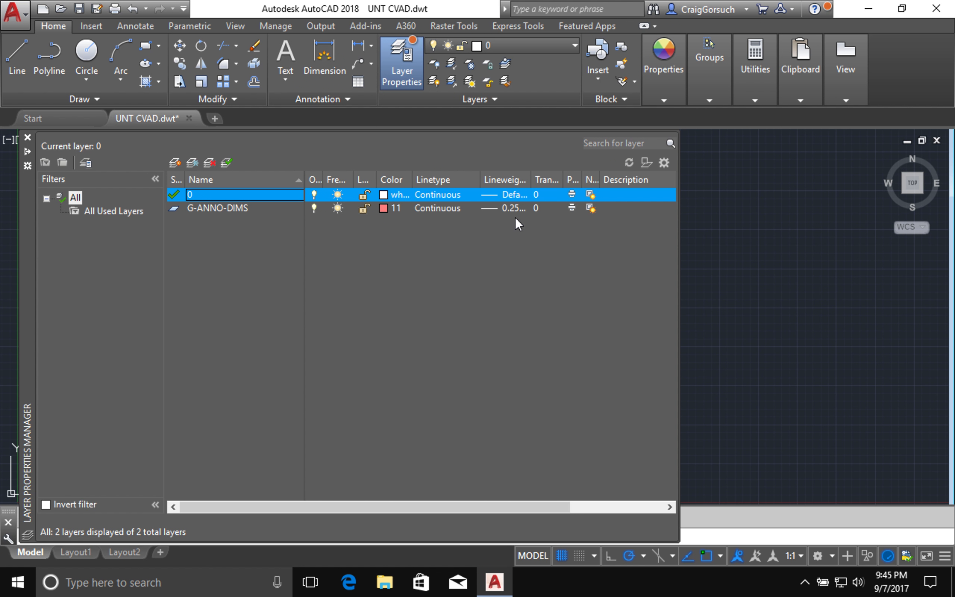
pyautogui.doubleClick(544, 181)
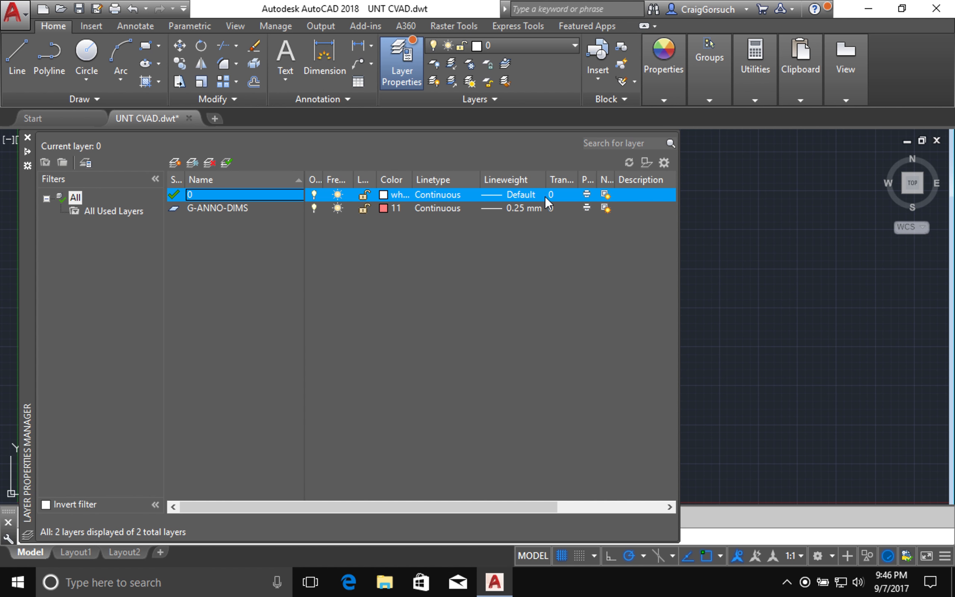
pyautogui.click(383, 194)
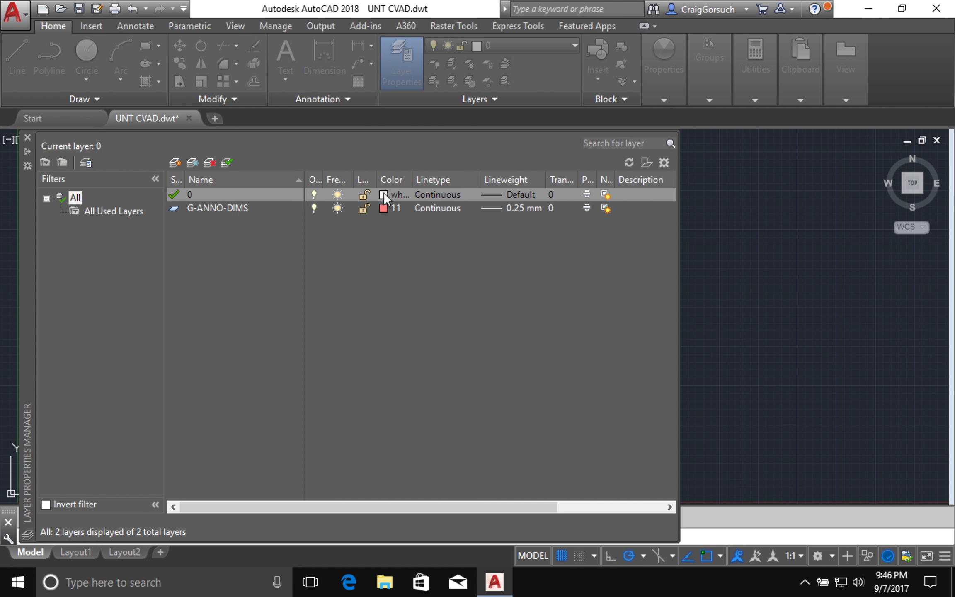
pyautogui.write('232')
pyautogui.click(463, 408)
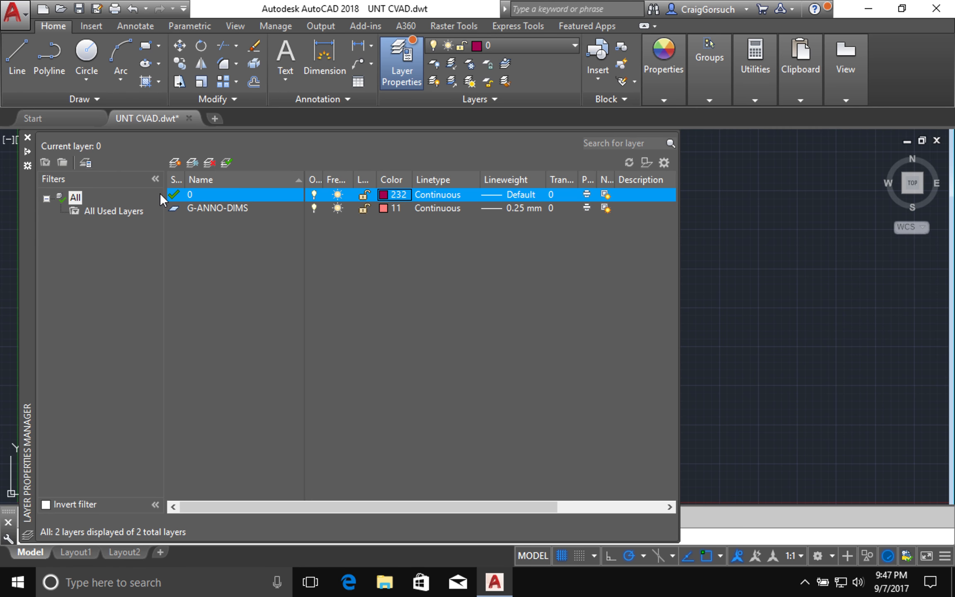
# - Create a new layer named G-ANNO-NPLT and give it index color 222
pyautogui.click(175, 163)
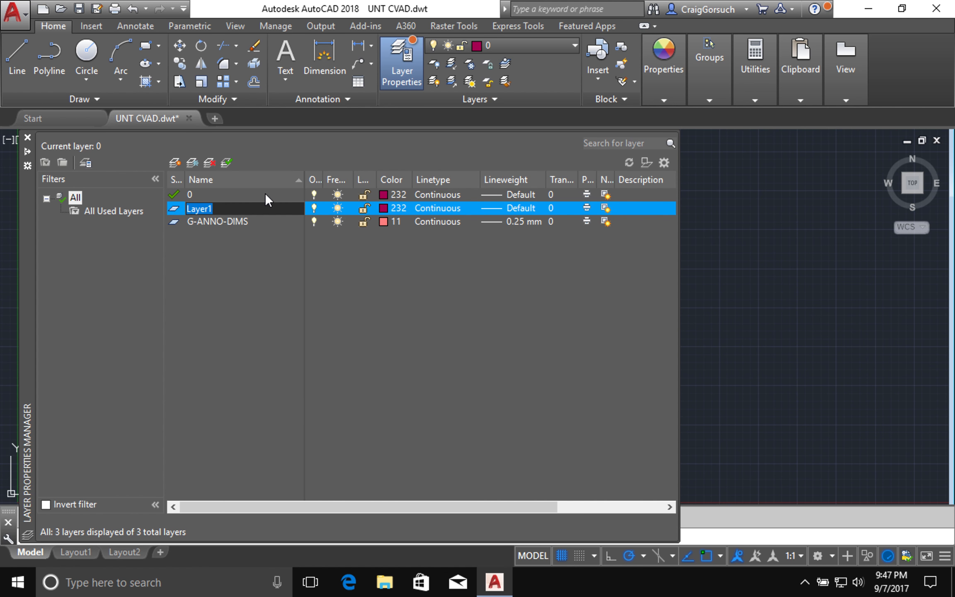
pyautogui.write('G-ANNO-NPLT')
pyautogui.press('Return')
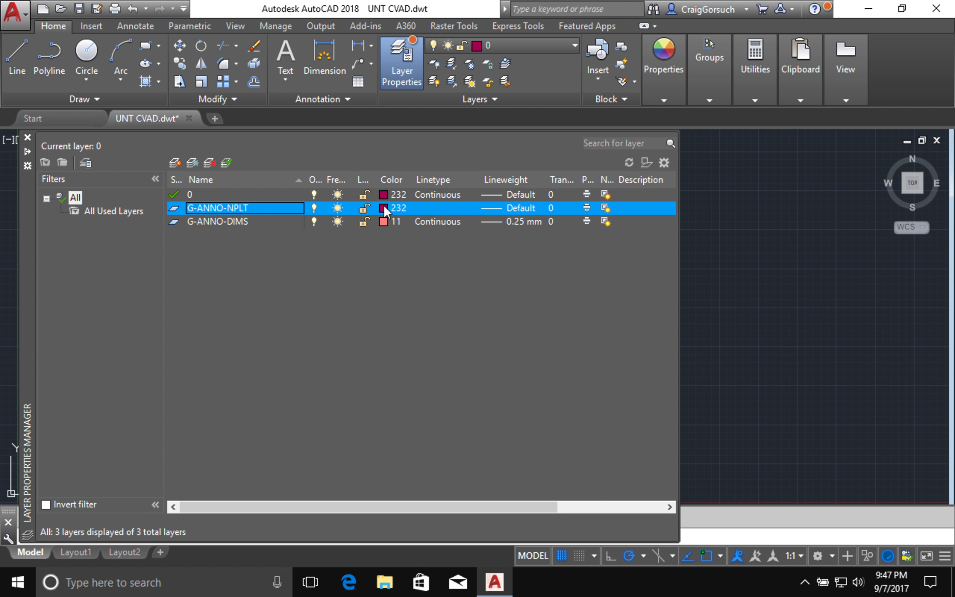
pyautogui.click(383, 208)
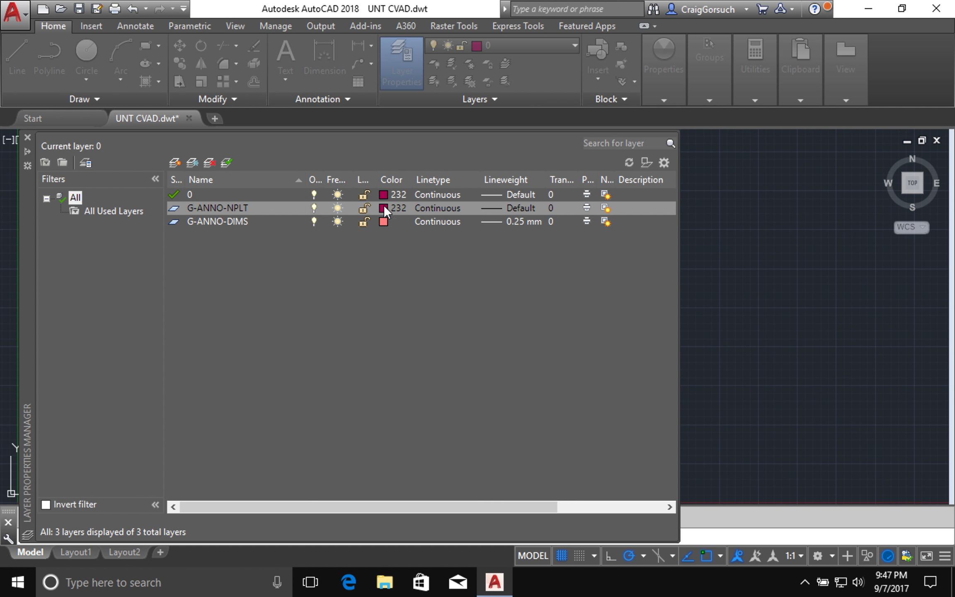
pyautogui.write('222')
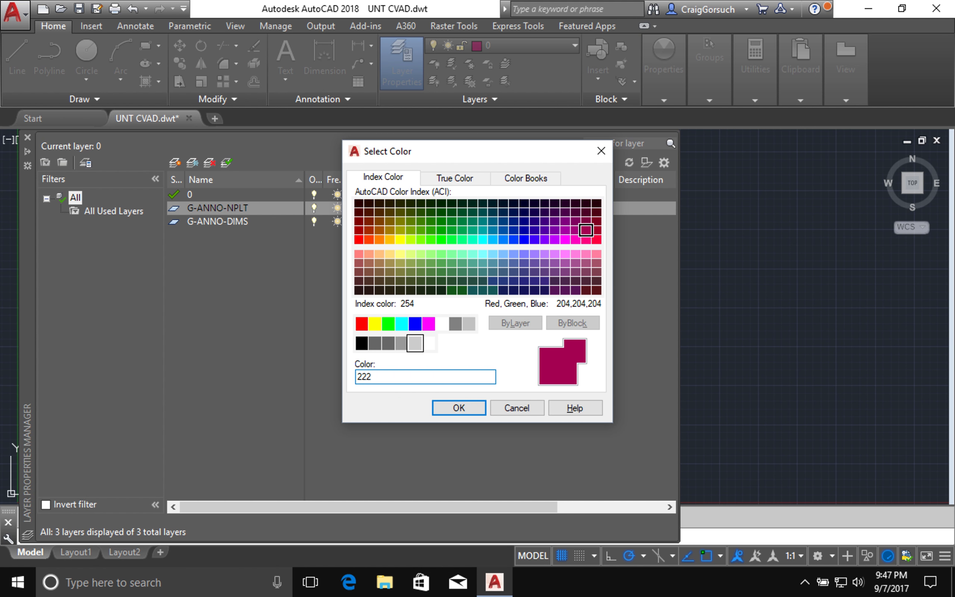
pyautogui.click(459, 408)
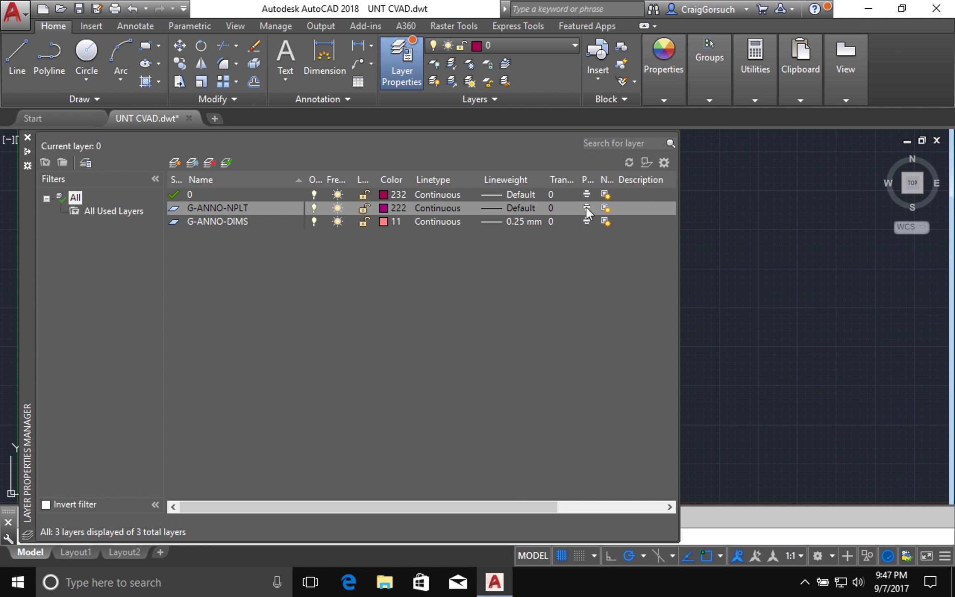
# - Make layer G-ANNO-NPLT non-plotting and set its lineweight to 0.00 mm
pyautogui.click(587, 208)
pyautogui.click(587, 207)
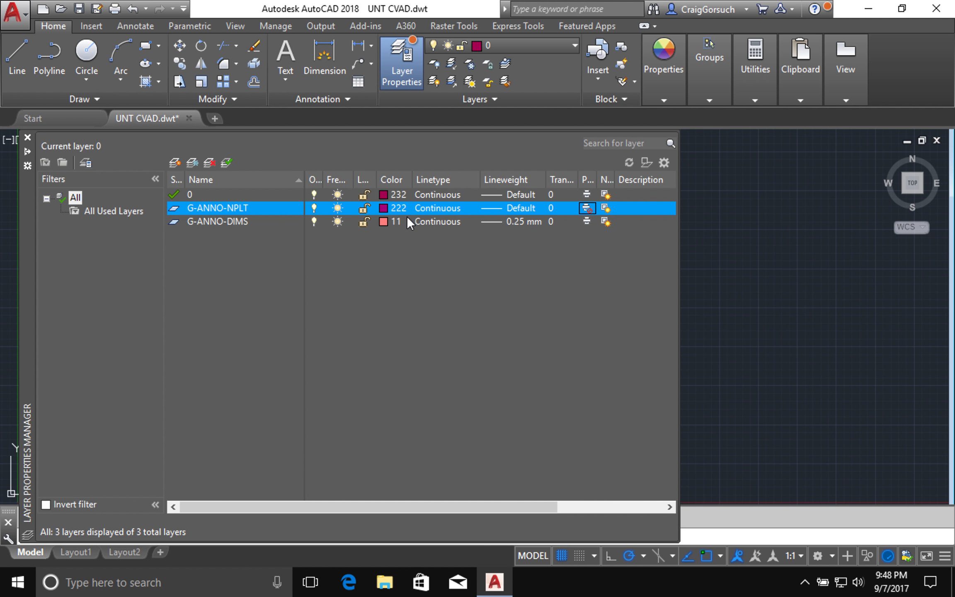
pyautogui.click(522, 209)
pyautogui.click(466, 214)
pyautogui.click(414, 395)
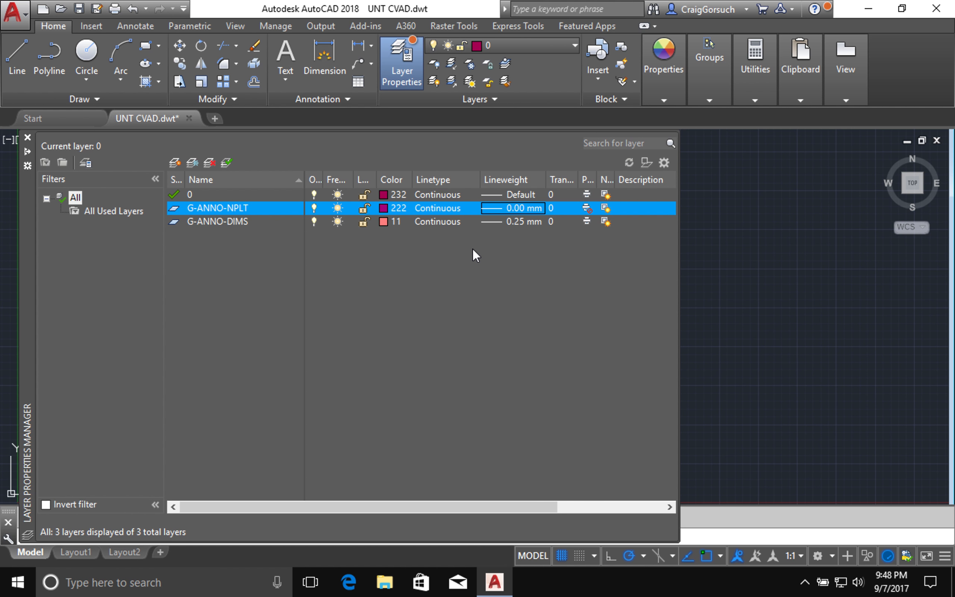
# - Load the HIDDEN2 linetype from acad.lin and assign it to layer G-ANNO-NPLT
pyautogui.click(439, 208)
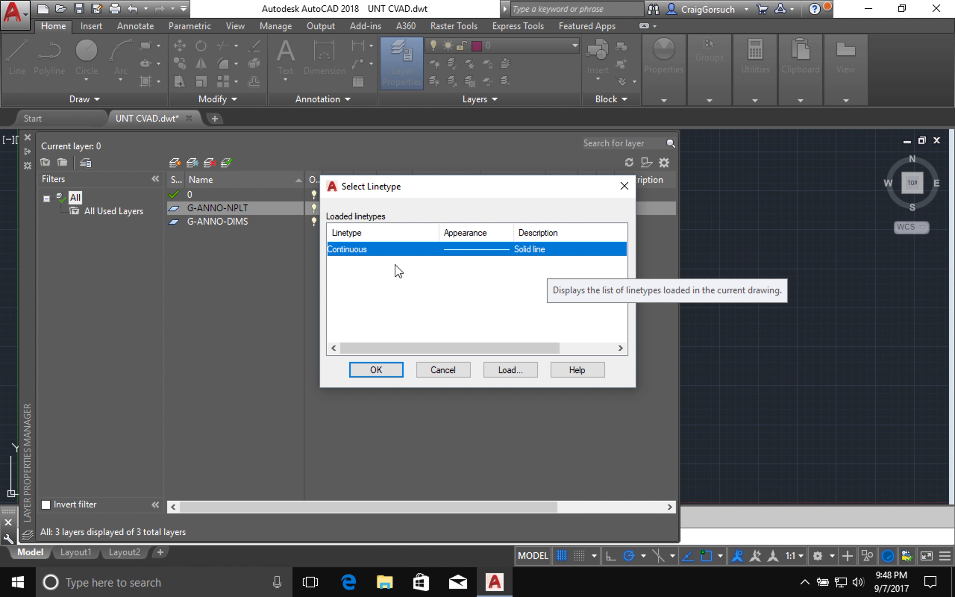
pyautogui.click(515, 371)
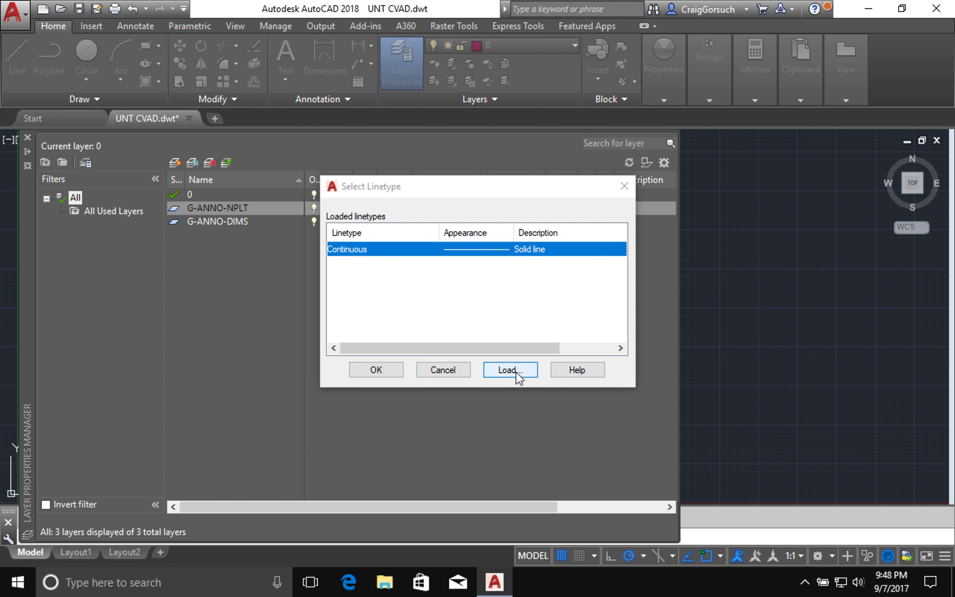
pyautogui.scroll(-2, 507, 311)
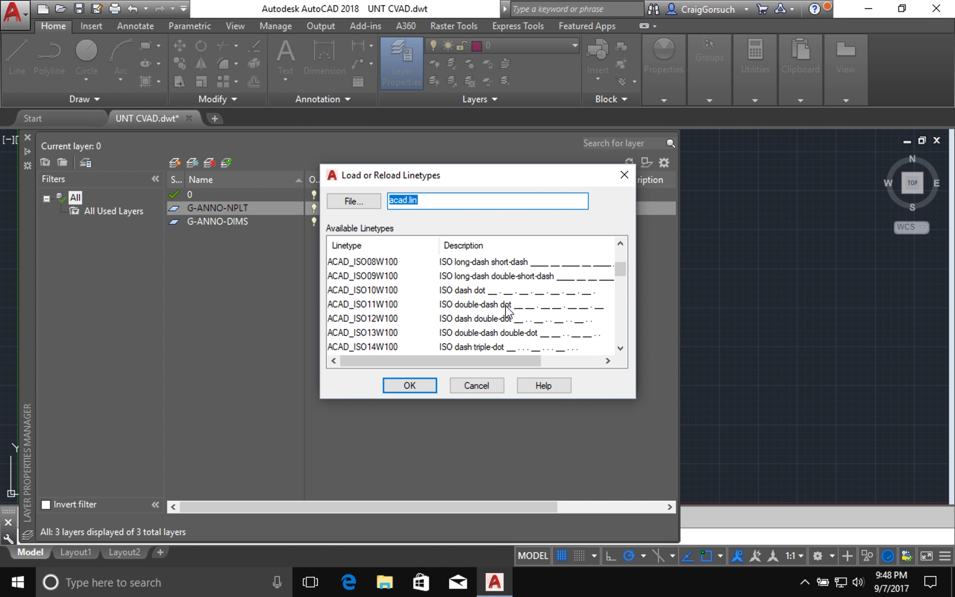
pyautogui.scroll(-7, 506, 311)
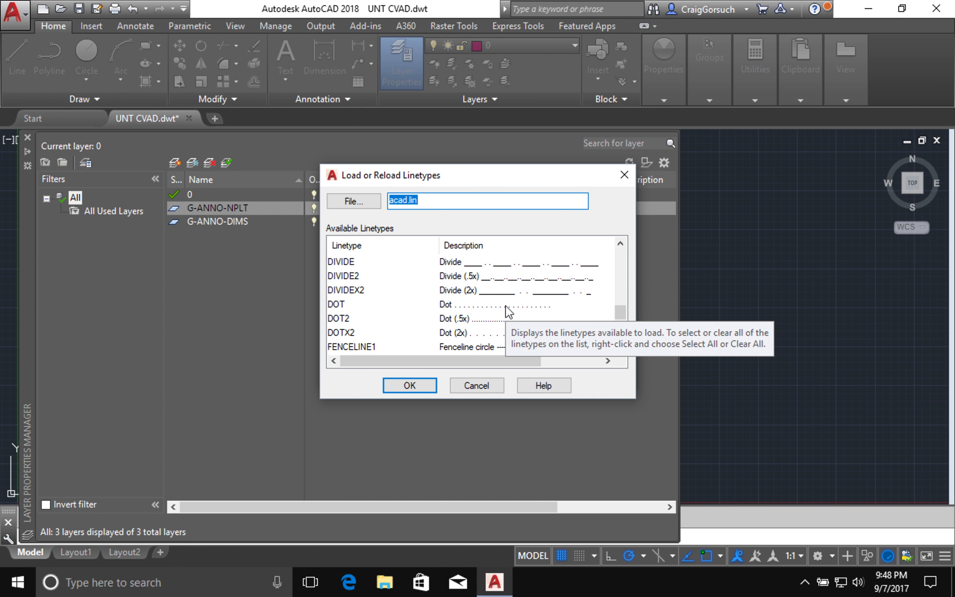
pyautogui.scroll(-2, 508, 312)
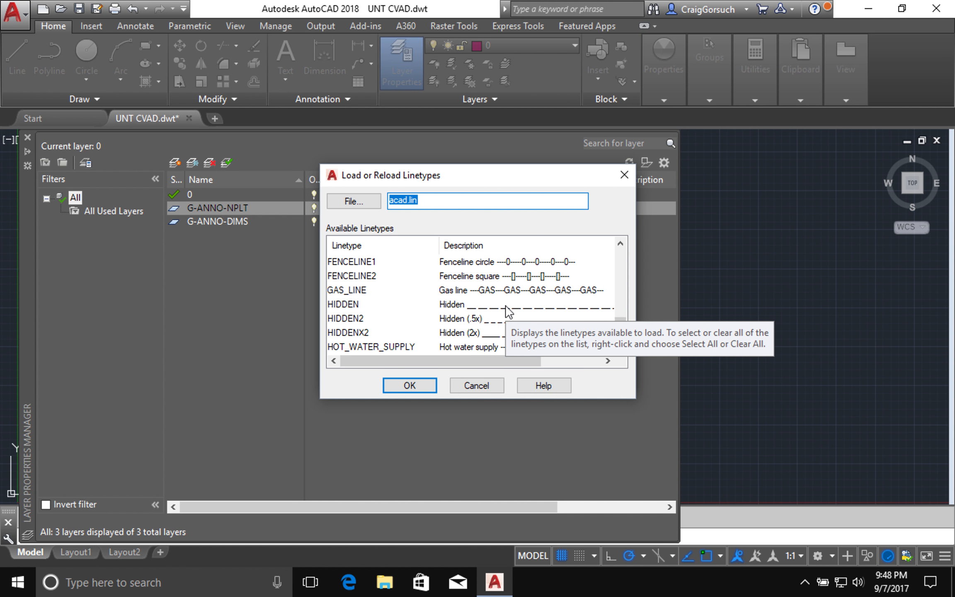
pyautogui.click(344, 322)
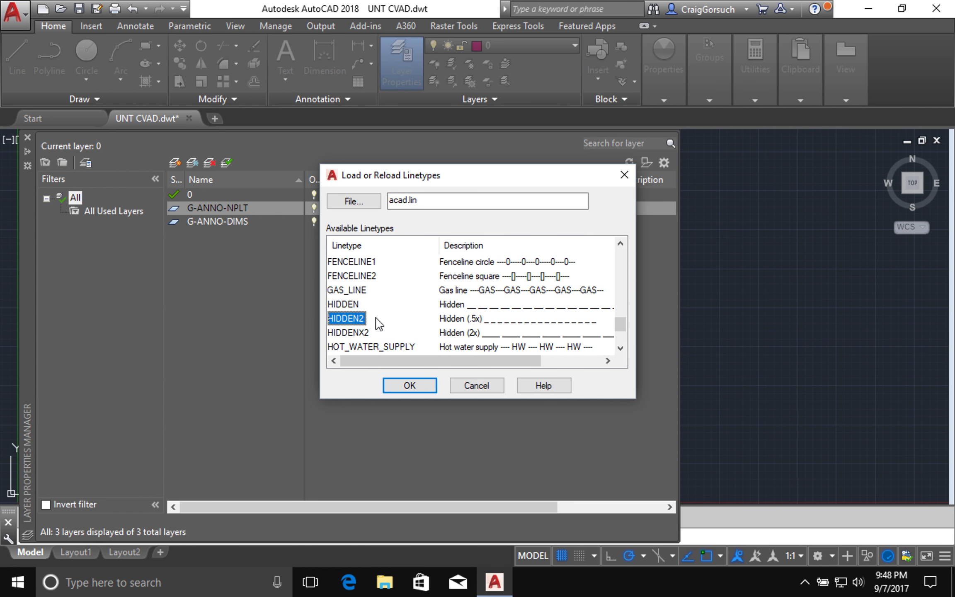
pyautogui.click(411, 385)
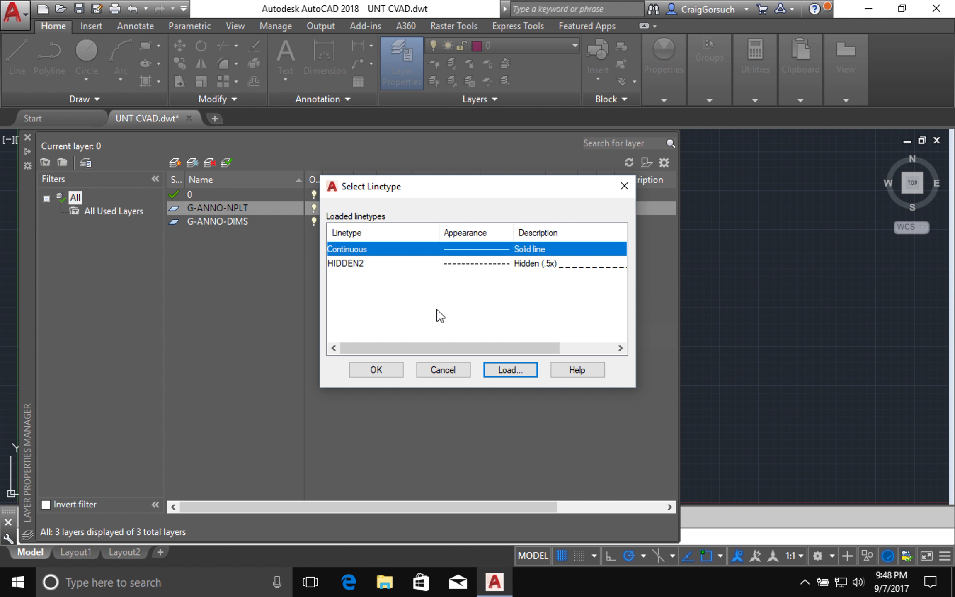
pyautogui.click(344, 263)
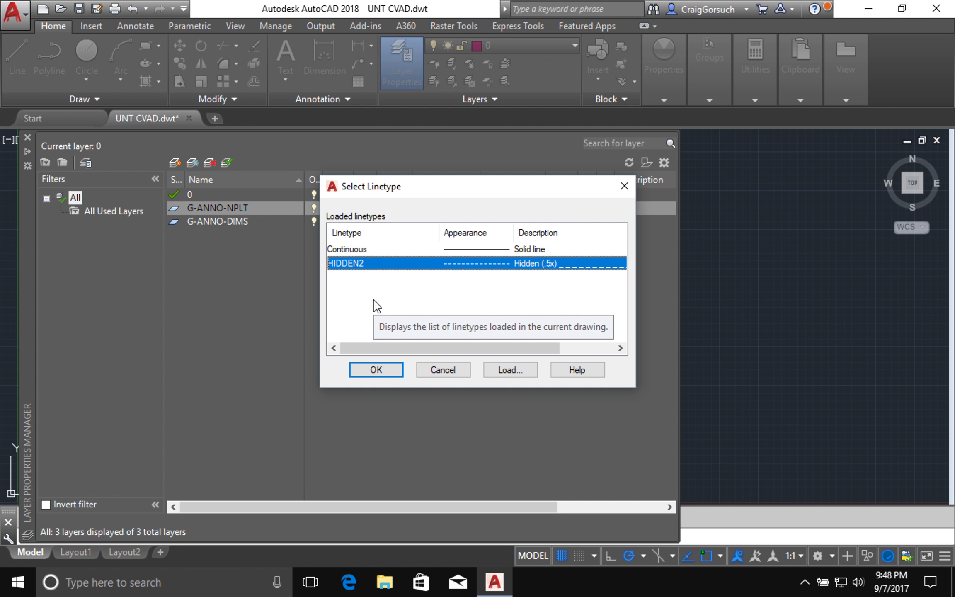
pyautogui.click(376, 369)
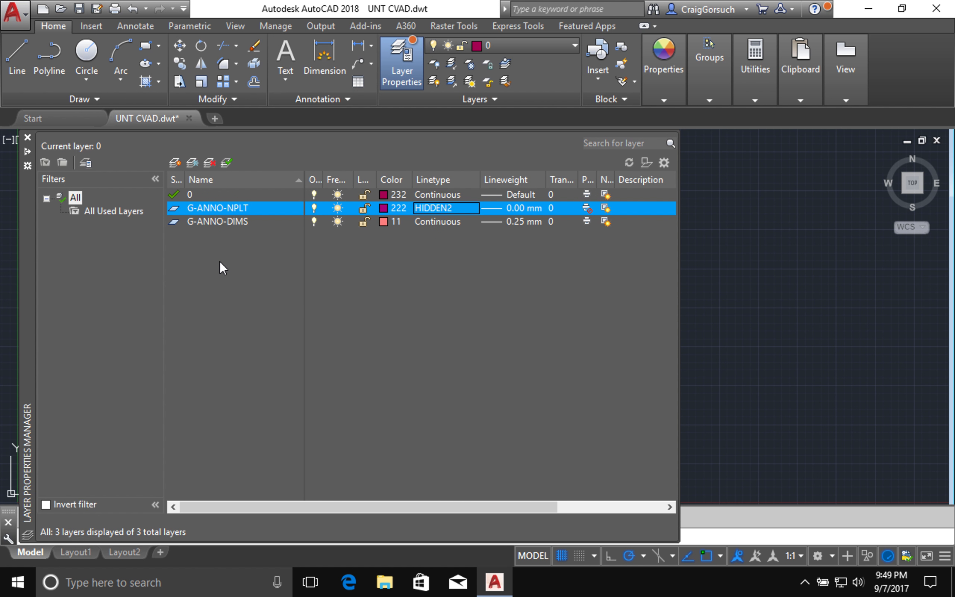
# - Create two new layers based on layer 0, named G-ANNO-RMNM and G-ANNO-SYMB
pyautogui.click(212, 194)
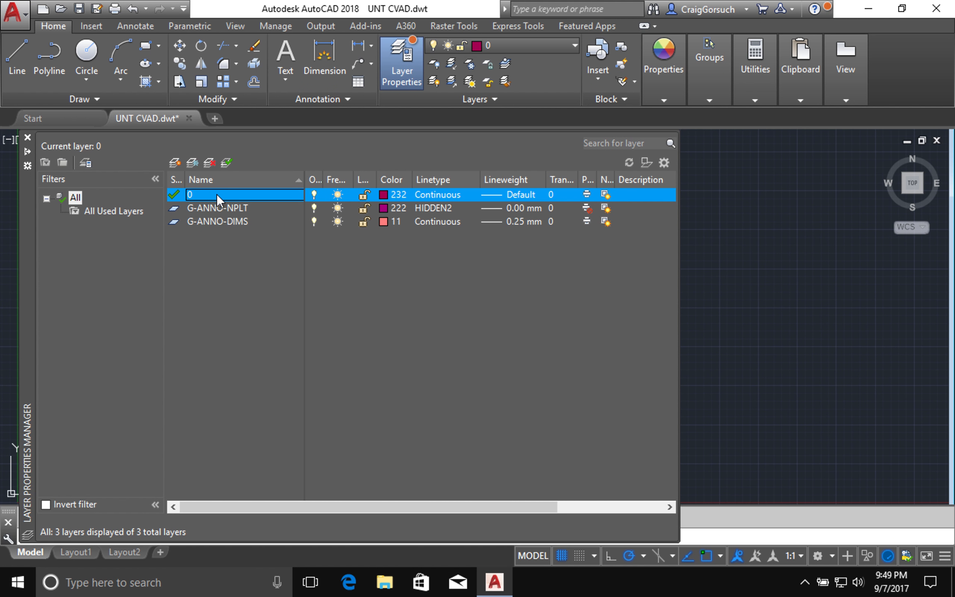
pyautogui.click(176, 162)
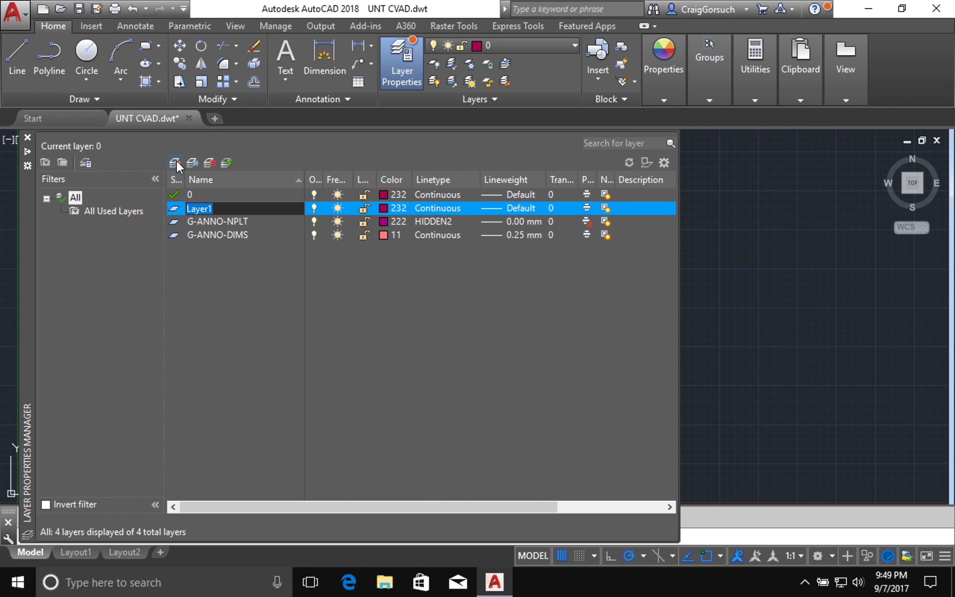
pyautogui.write('G-ANNO-RMNM')
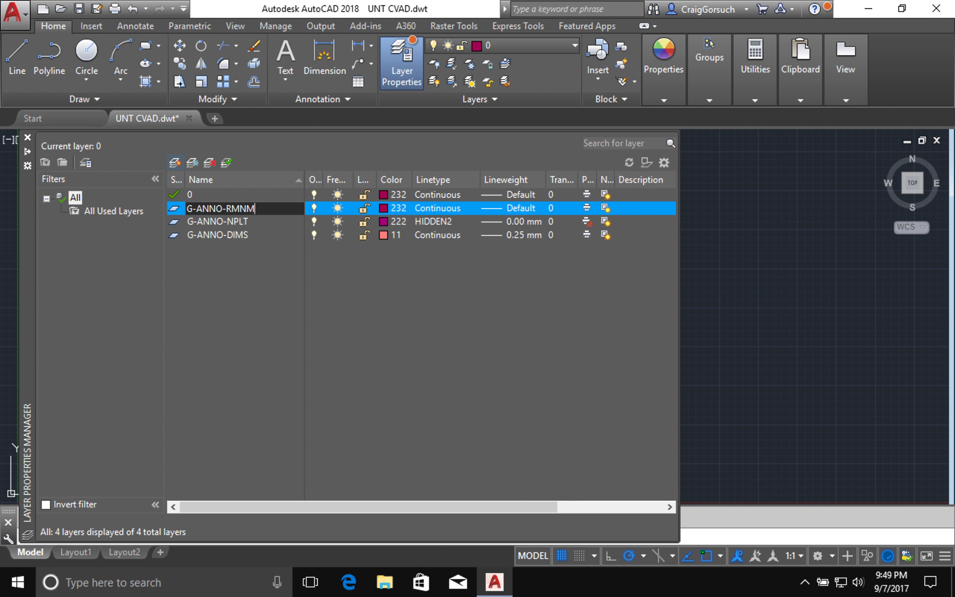
pyautogui.click(176, 160)
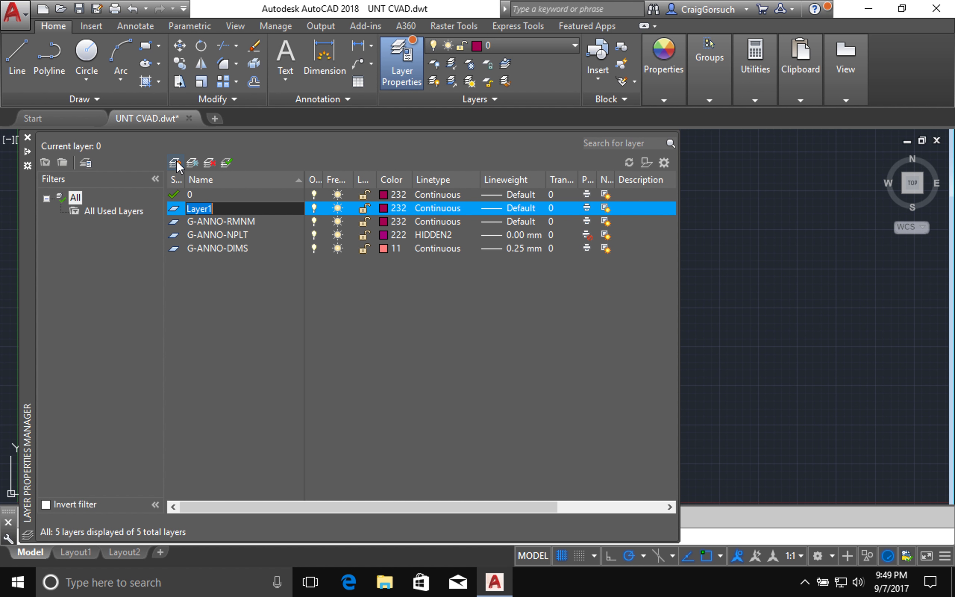
pyautogui.write('G-ANNO-SYMB')
# - Add two more annotation layers named G-ANNO-TEXT and G-ANNO-TITL
pyautogui.click(175, 162)
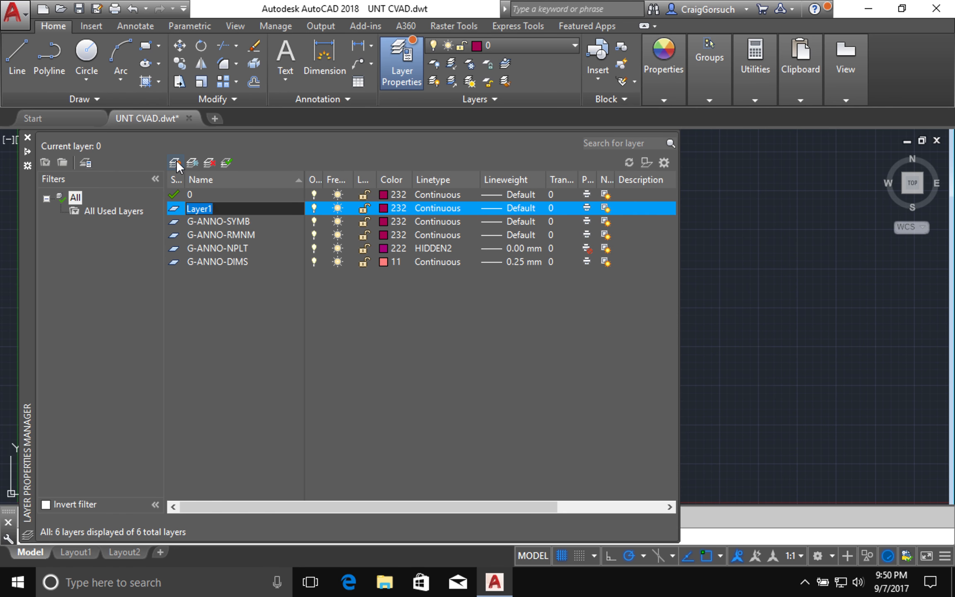
pyautogui.write('G-ANNO-TEXT')
pyautogui.click(175, 161)
pyautogui.write('G-ANN')
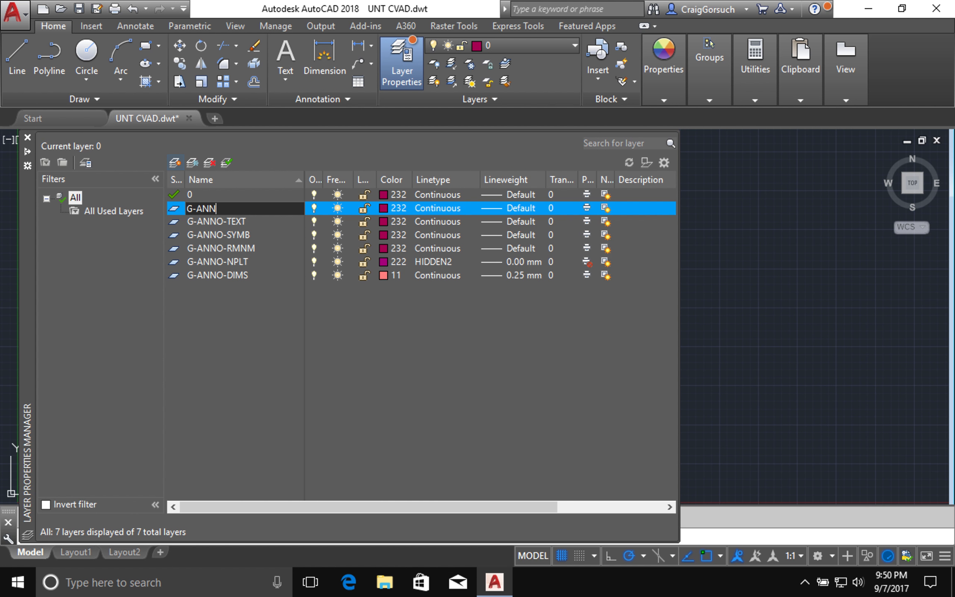
pyautogui.write('O-TITL')
# - Create the title block layers G-TBLK and G-TBLK-TEXT
pyautogui.click(176, 162)
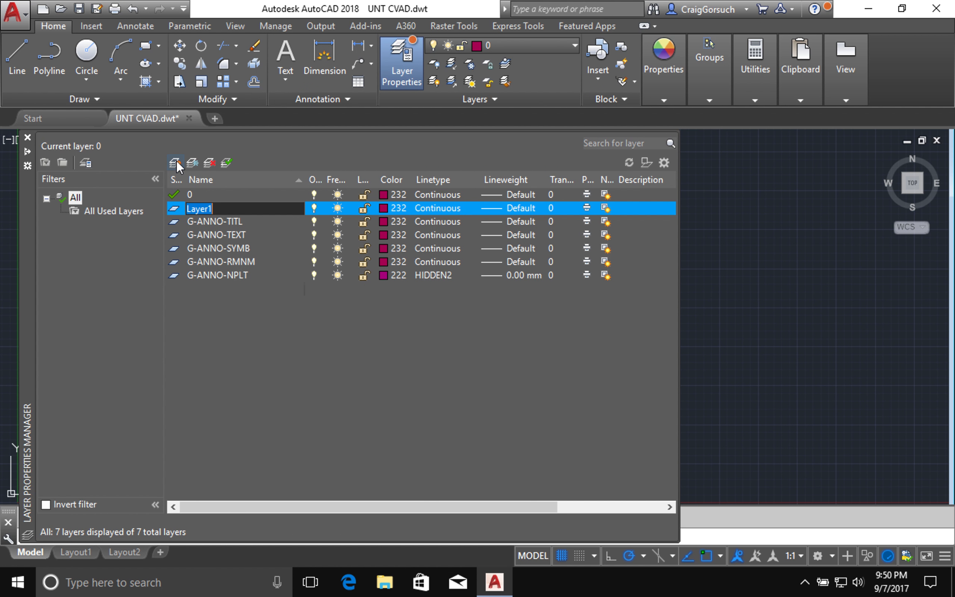
pyautogui.write('G-TBLK')
pyautogui.click(176, 162)
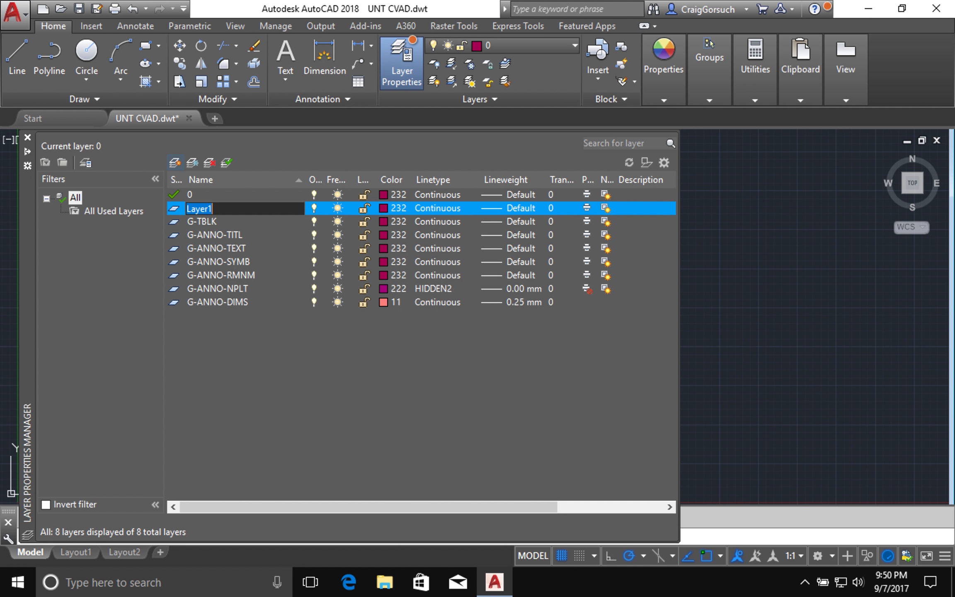
pyautogui.write('G-TBLK-TEXT')
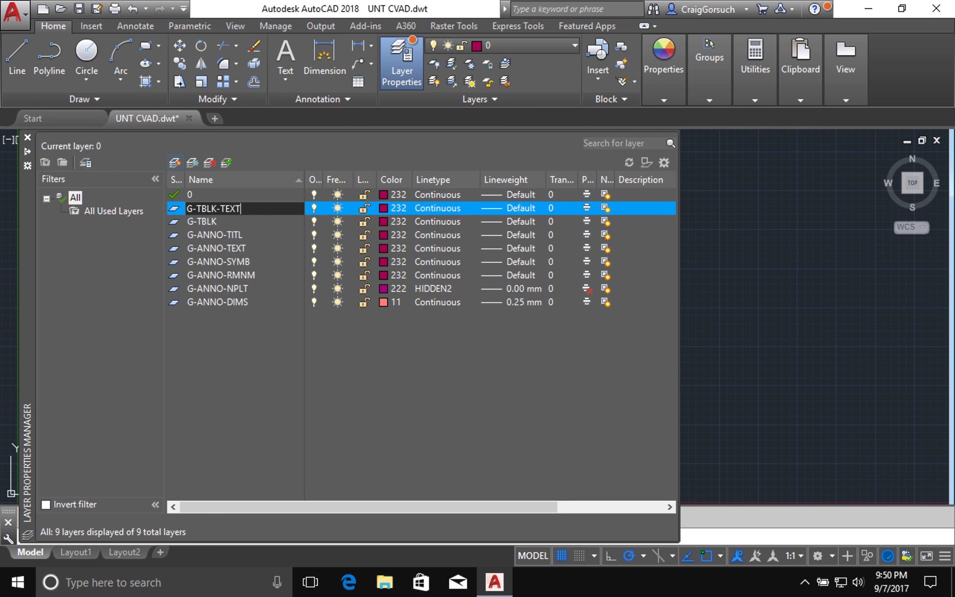
# - Create layers G-VPRT, G-XREF and G-XREF-ING, and sort the layer list by name in ascending order
pyautogui.click(176, 162)
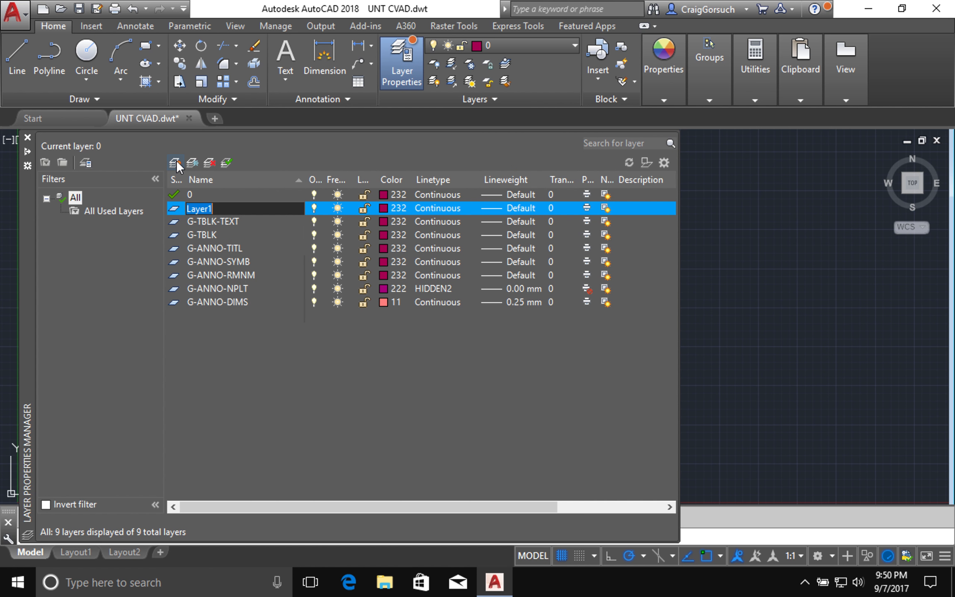
pyautogui.write('G-ANNO-TEXT')
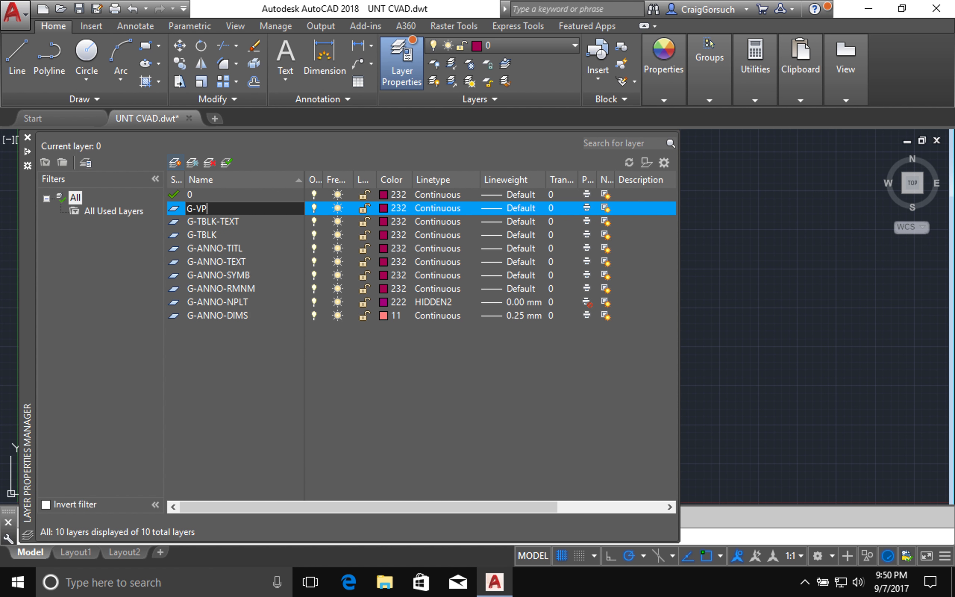
pyautogui.hotkey('ctrl', 'z')
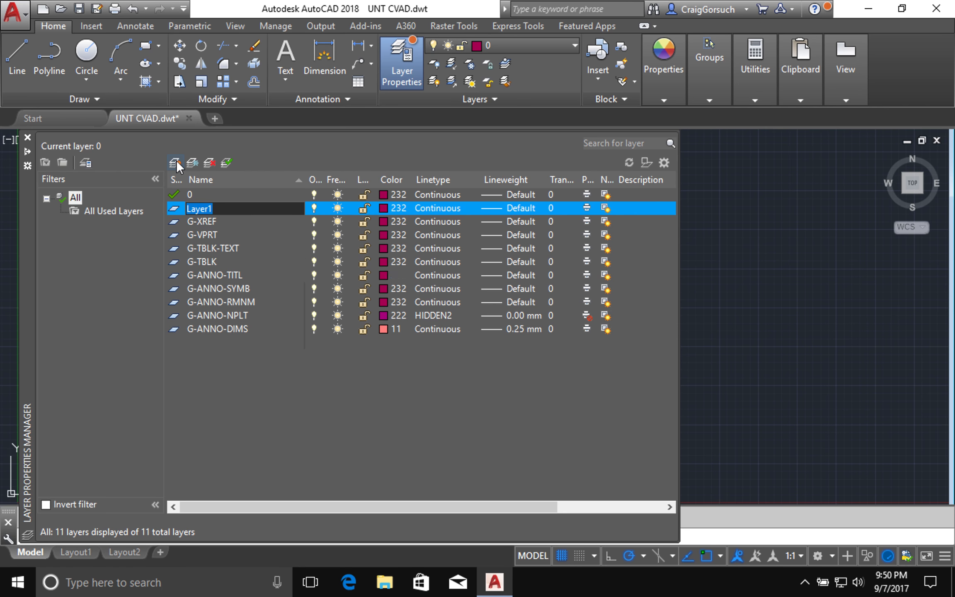
pyautogui.write('G-XREF-ING')
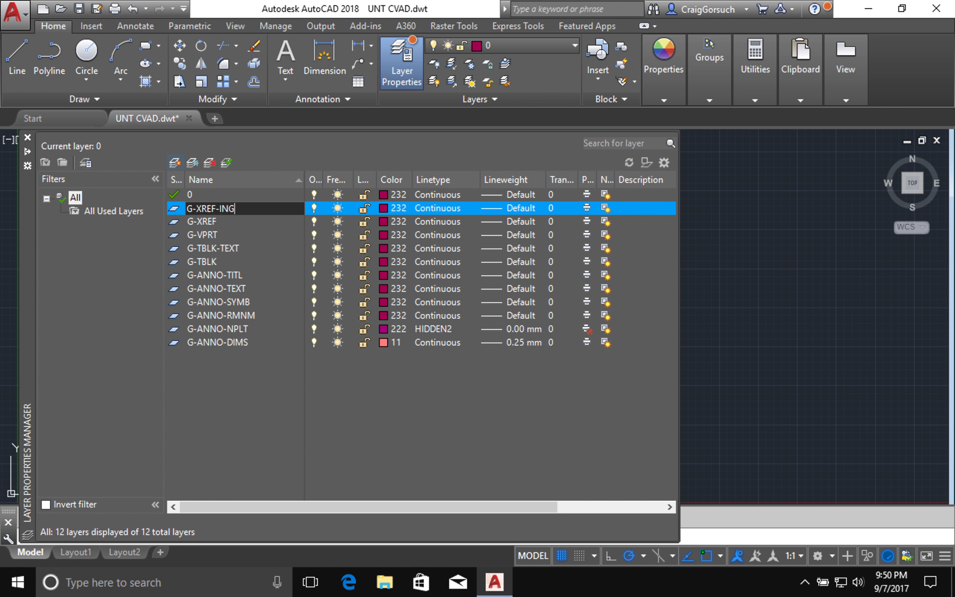
pyautogui.press('Return')
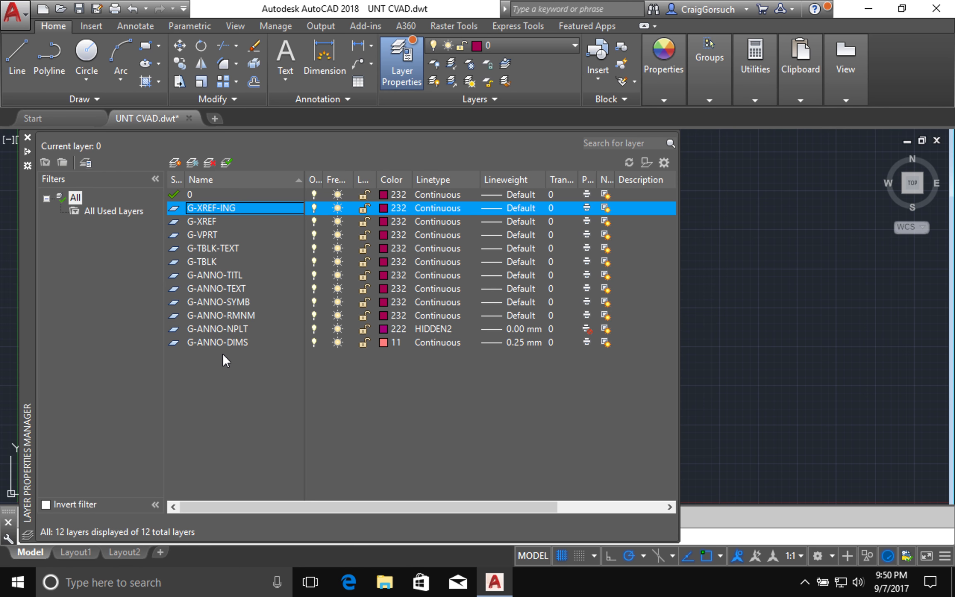
pyautogui.click(264, 177)
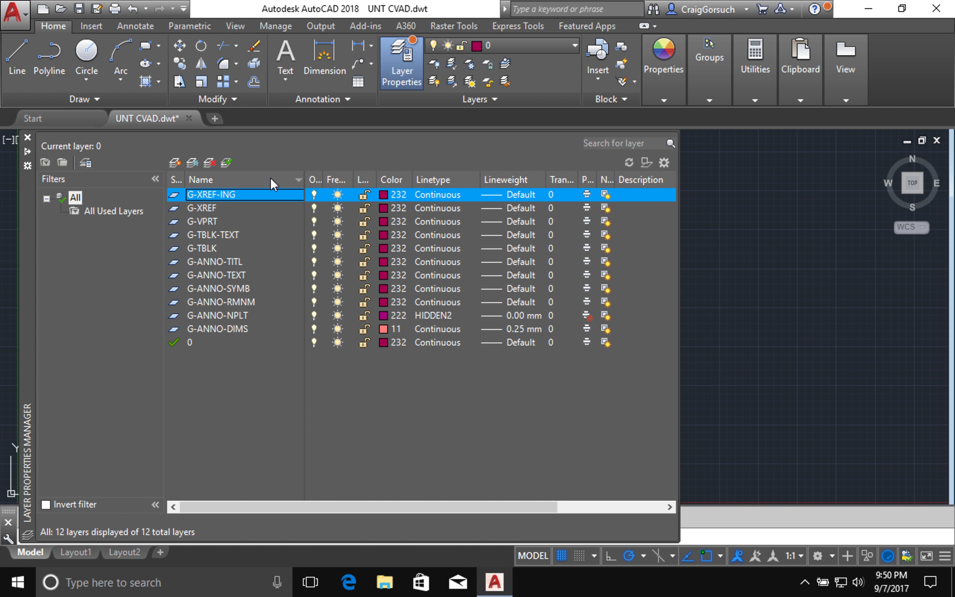
pyautogui.click(270, 178)
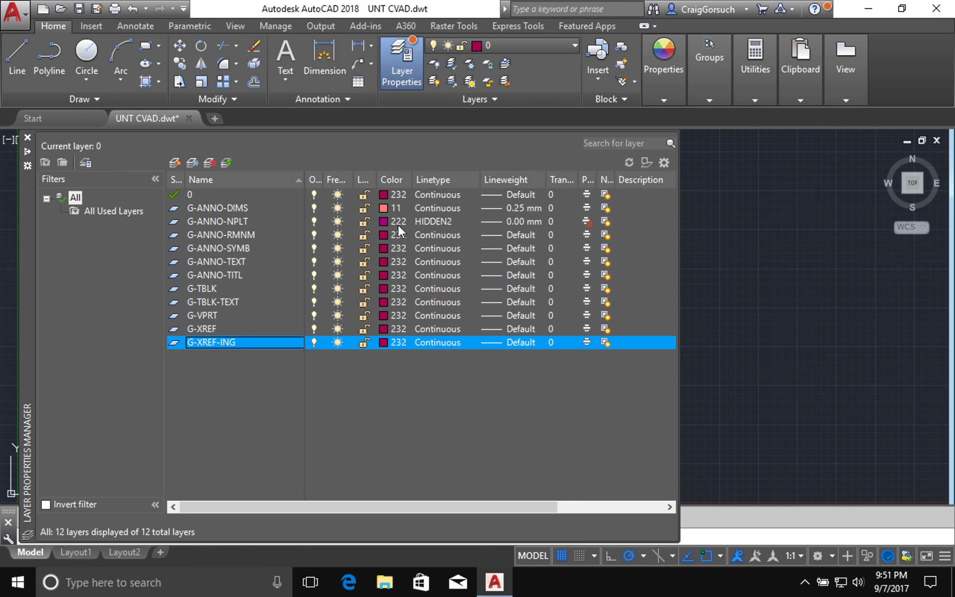
# - Make layer G-VPRT non-plotting and set layers G-XREF and G-XREF-ING to index color 111
pyautogui.click(227, 318)
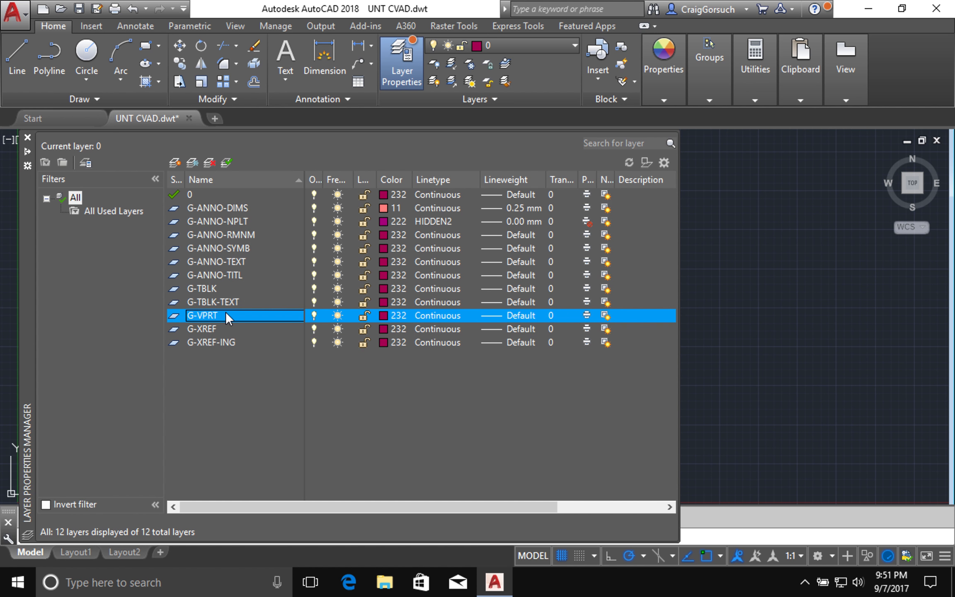
pyautogui.click(588, 314)
pyautogui.click(200, 329)
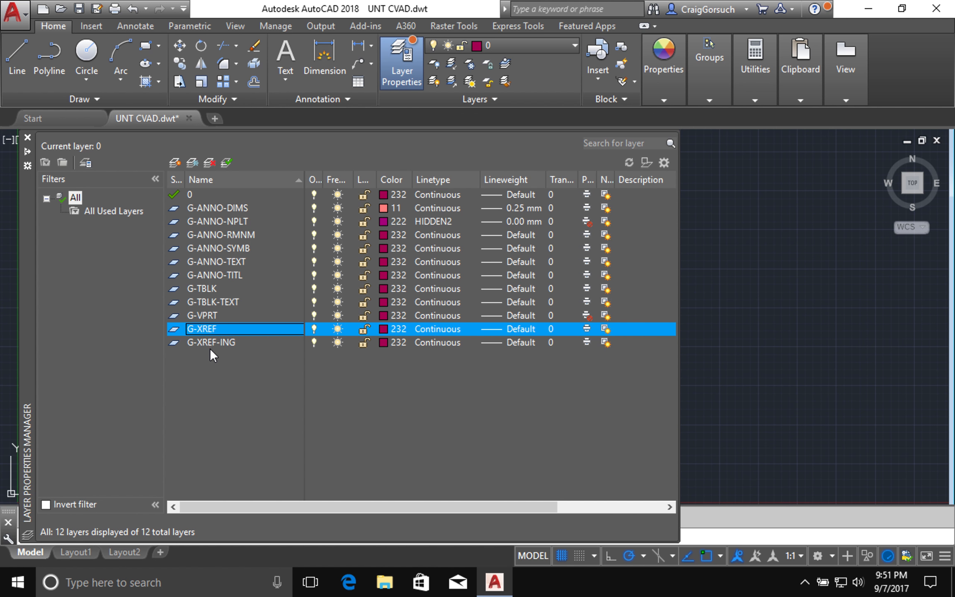
pyautogui.keyDown('shift'); pyautogui.click(211, 345); pyautogui.keyUp('shift')
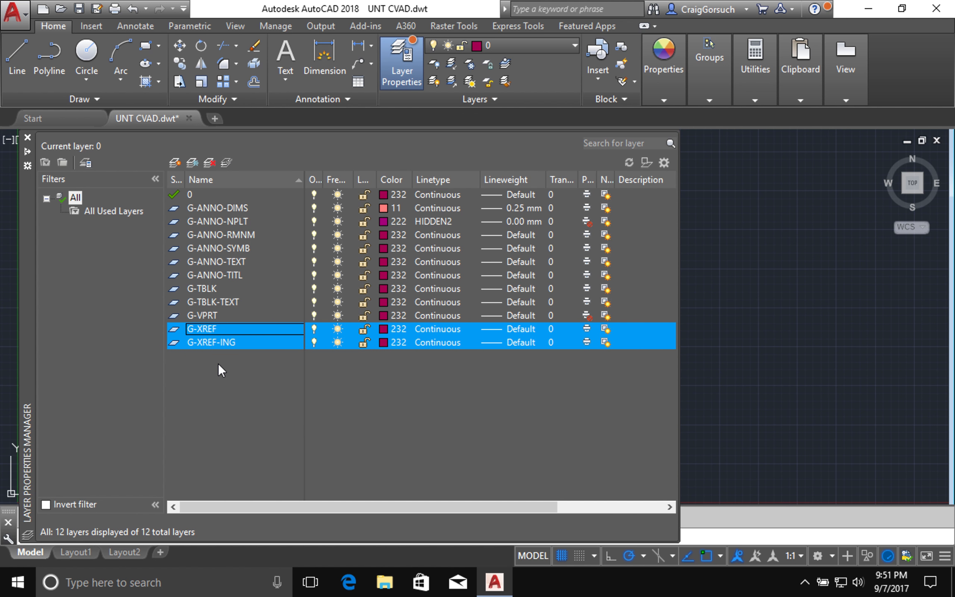
pyautogui.click(384, 341)
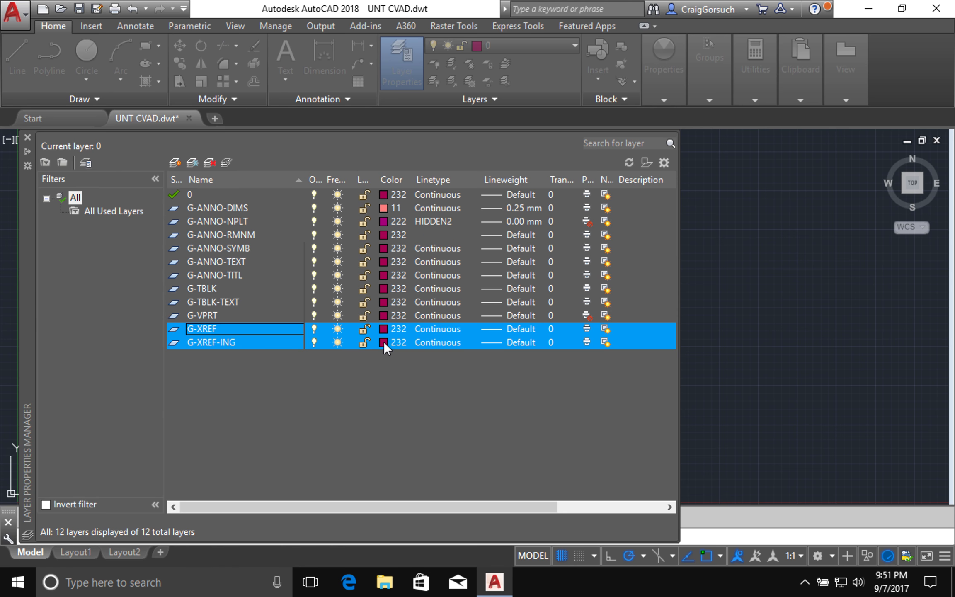
pyautogui.write('111')
pyautogui.click(455, 409)
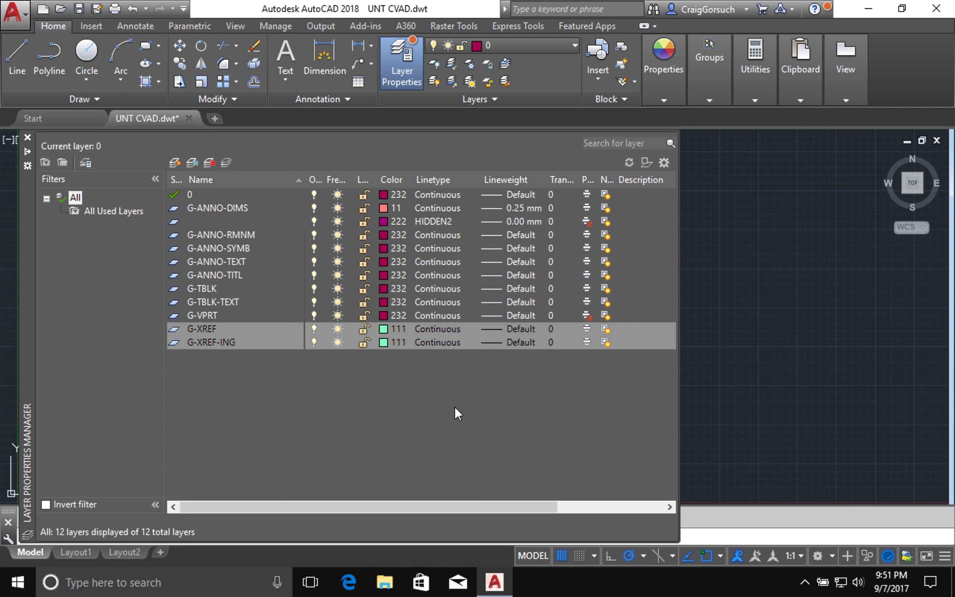
# - Set the lineweight of layers G-VPRT, G-XREF and G-XREF-ING to 0.15 mm
pyautogui.keyDown('shift'); pyautogui.click(228, 314); pyautogui.keyUp('shift')
pyautogui.click(514, 315)
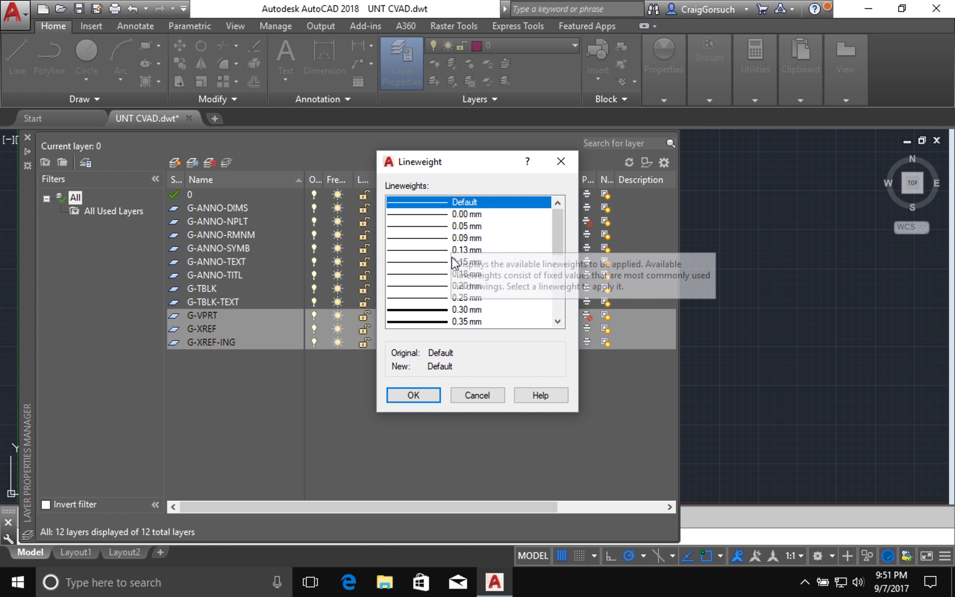
pyautogui.click(453, 262)
pyautogui.click(417, 392)
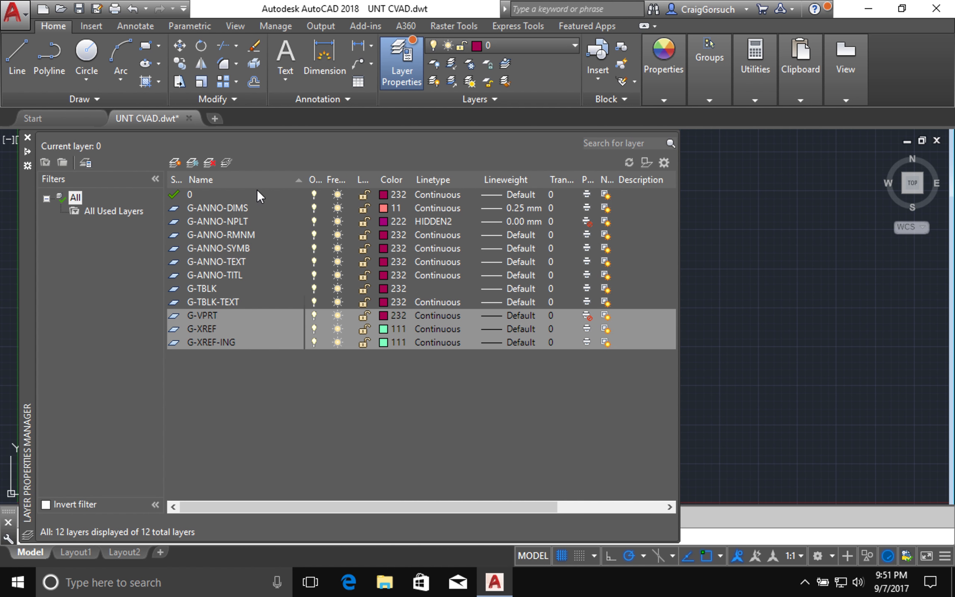
# - Set the color of layer G-ANNO-RMNM to index color 21
pyautogui.click(233, 232)
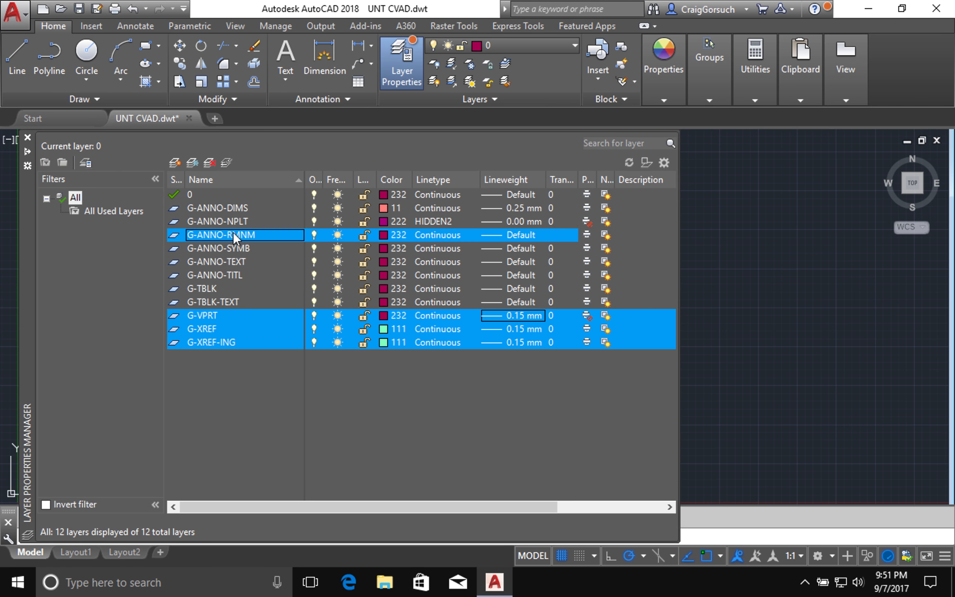
pyautogui.keyDown('shift'); pyautogui.click(226, 302); pyautogui.keyUp('shift')
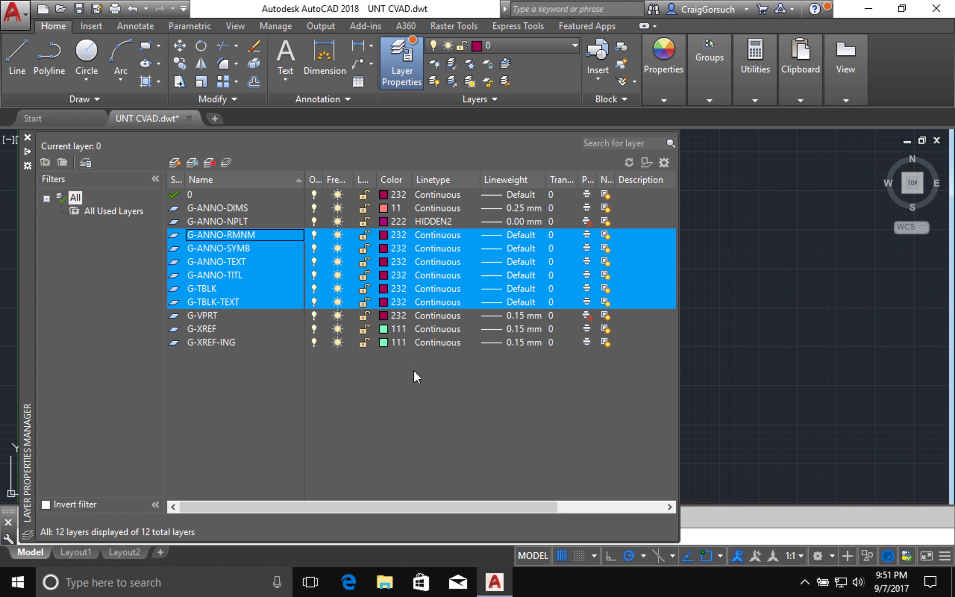
pyautogui.click(248, 232)
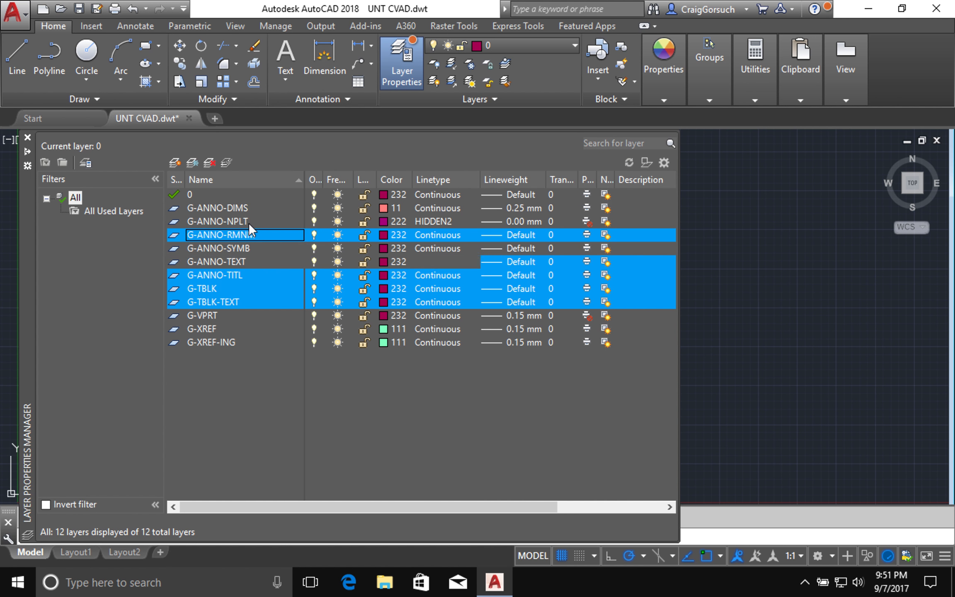
pyautogui.click(384, 233)
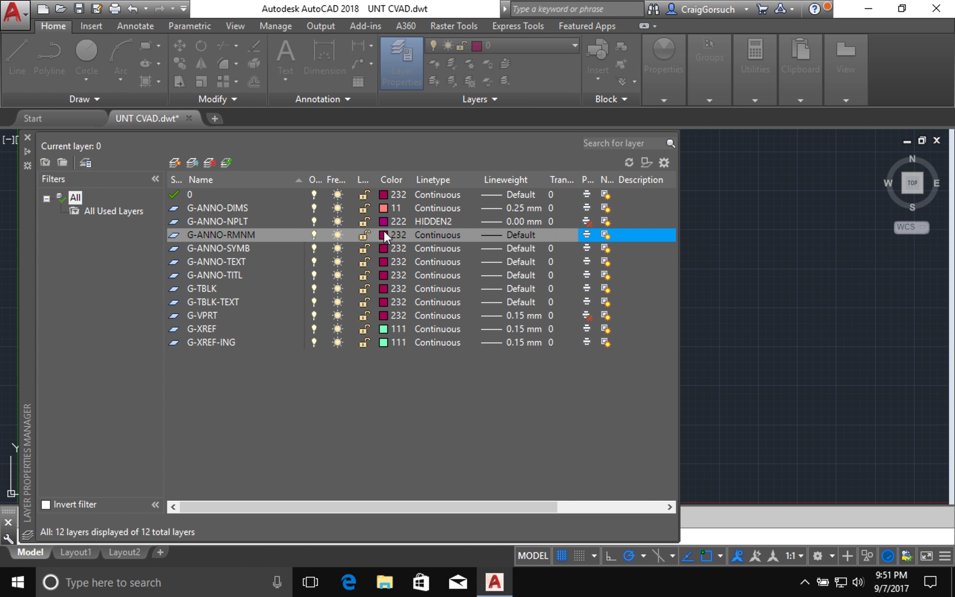
pyautogui.write('21')
pyautogui.press('Return')
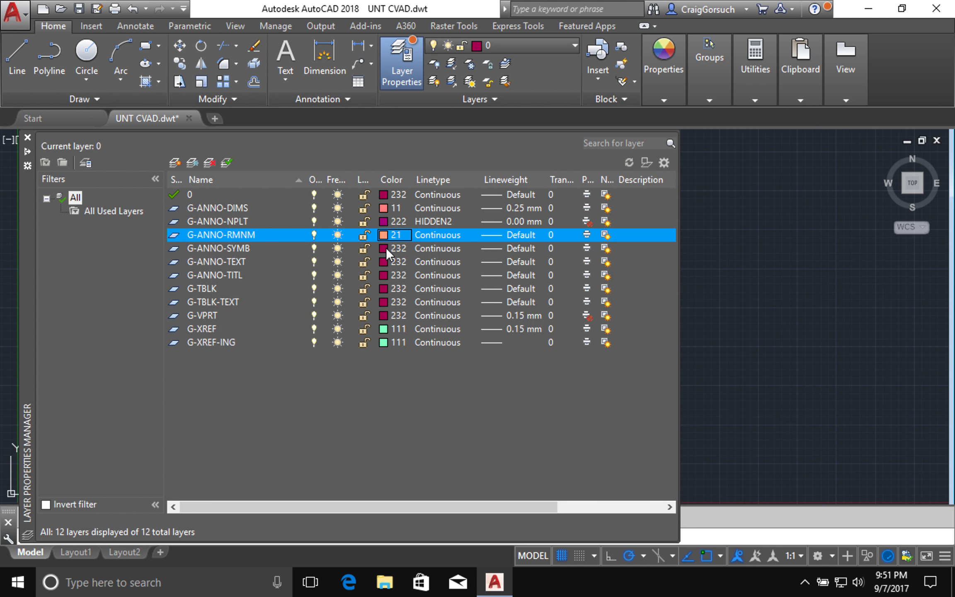
# - Set layer G-ANNO-SYMB to index color 132 and layer G-ANNO-TEXT to index color 31
pyautogui.click(385, 248)
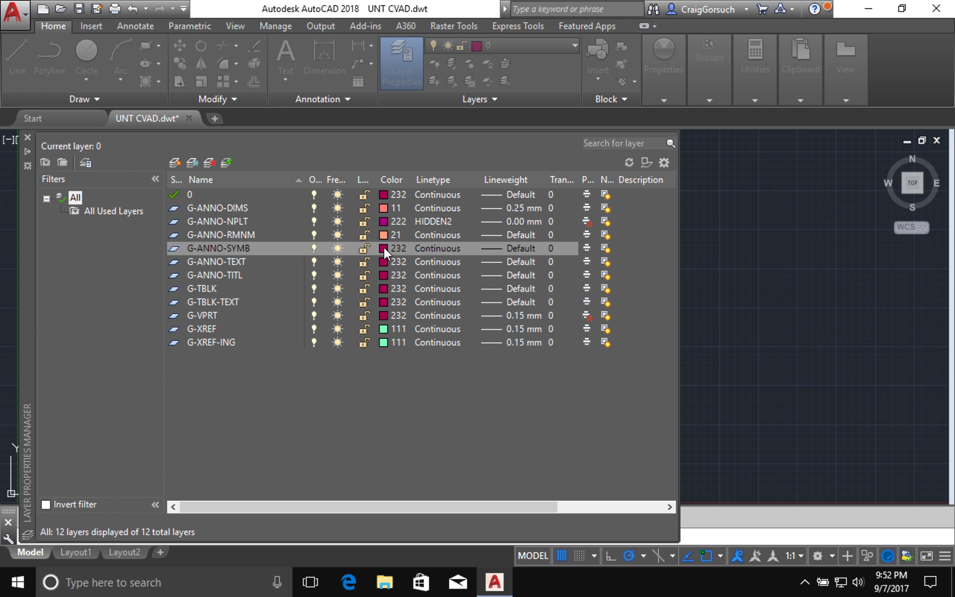
pyautogui.click(384, 247)
pyautogui.write('132')
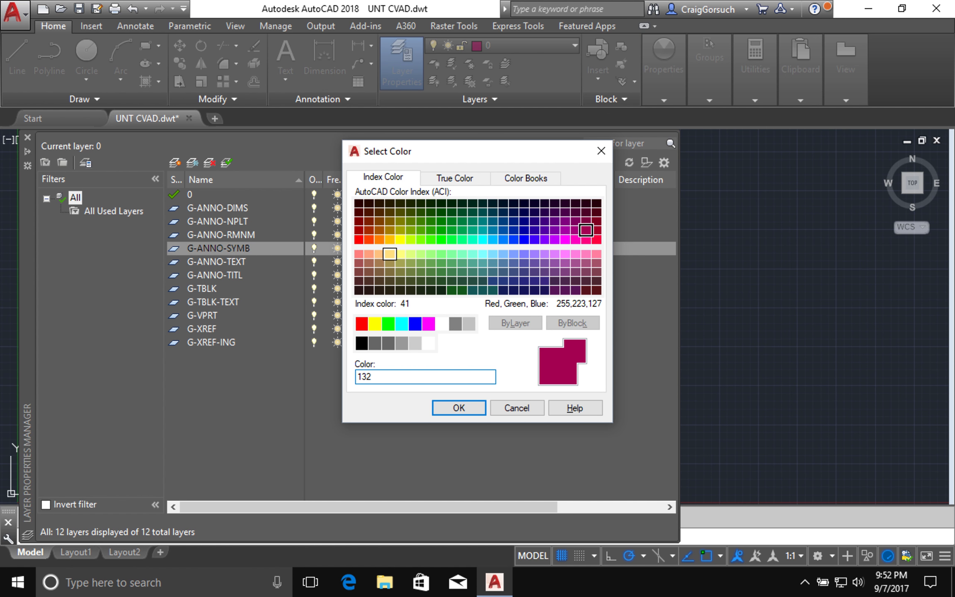
pyautogui.press('Return')
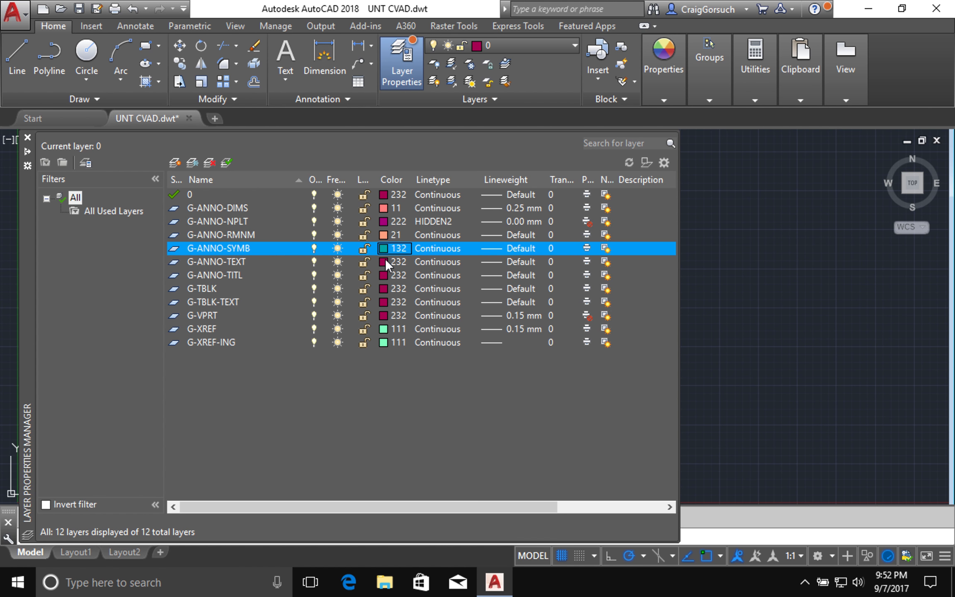
pyautogui.click(384, 261)
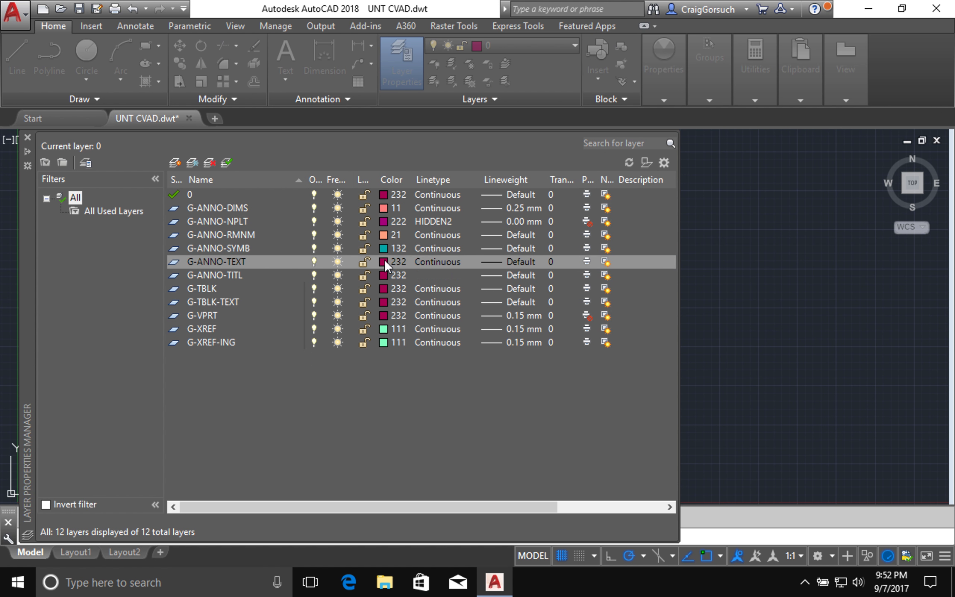
pyautogui.write('31')
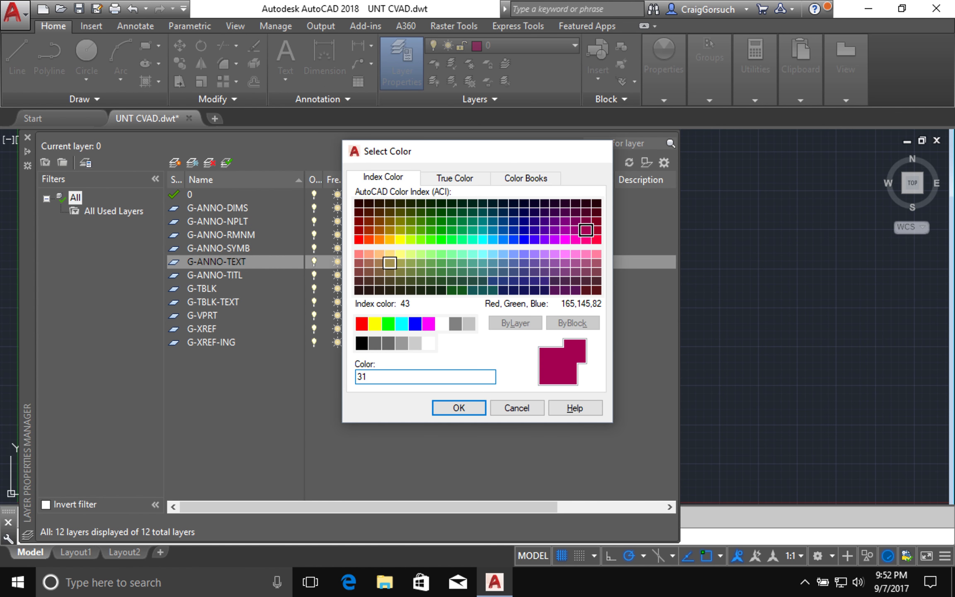
pyautogui.press('Return')
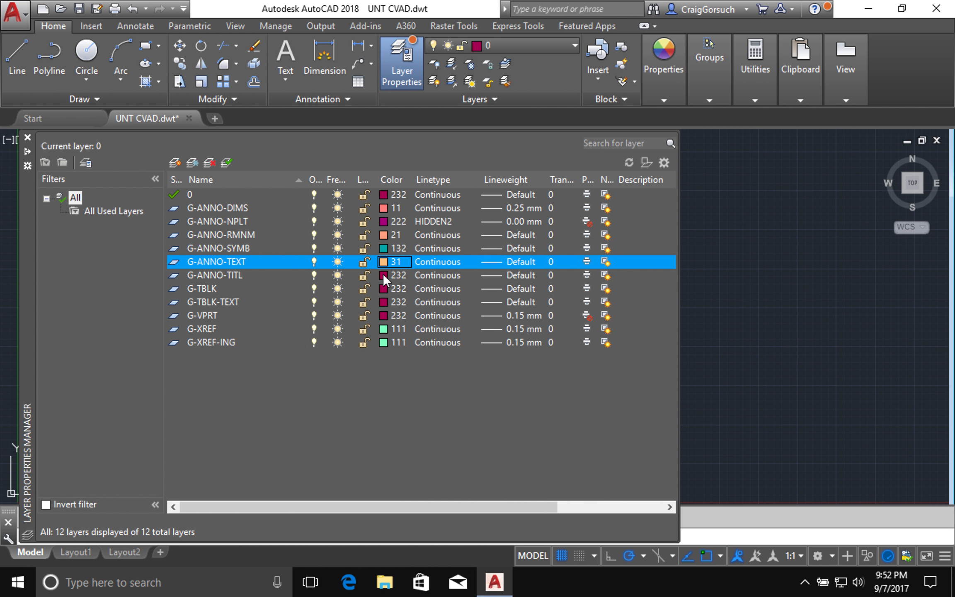
# - Set the color of layer G-ANNO-TITL to index color 212 and layer G-TBLK to green
pyautogui.click(383, 274)
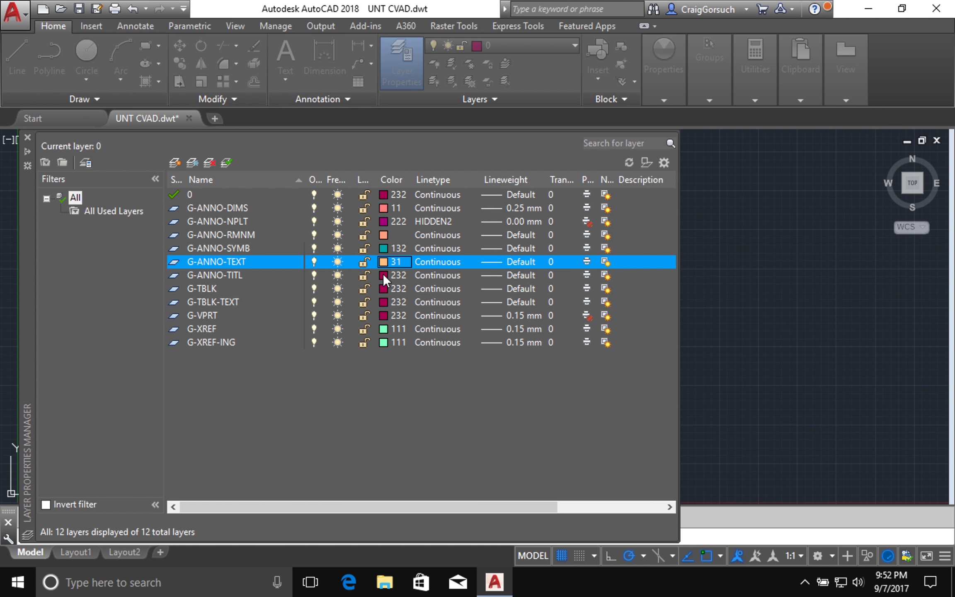
pyautogui.write('212')
pyautogui.press('Return')
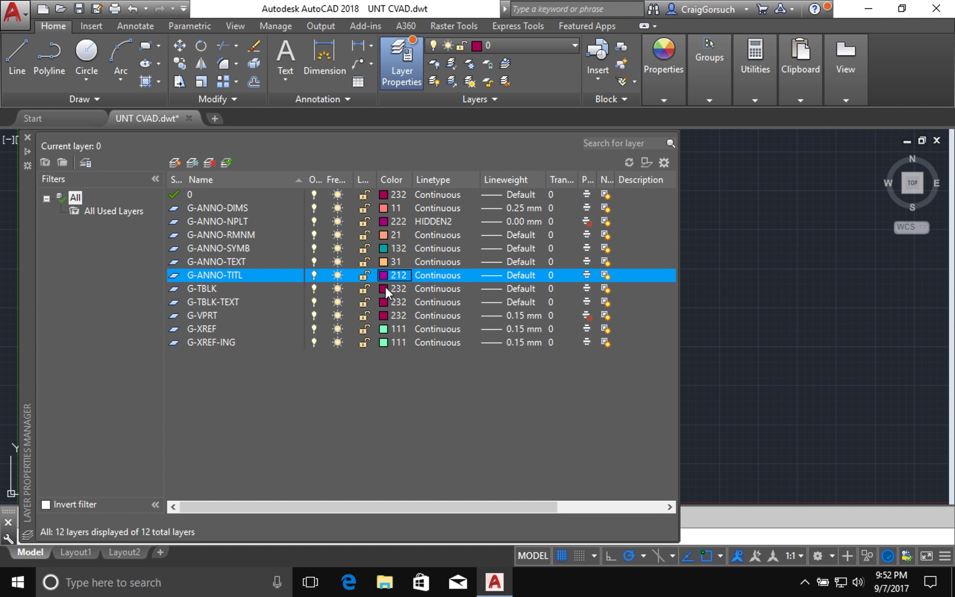
pyautogui.click(385, 285)
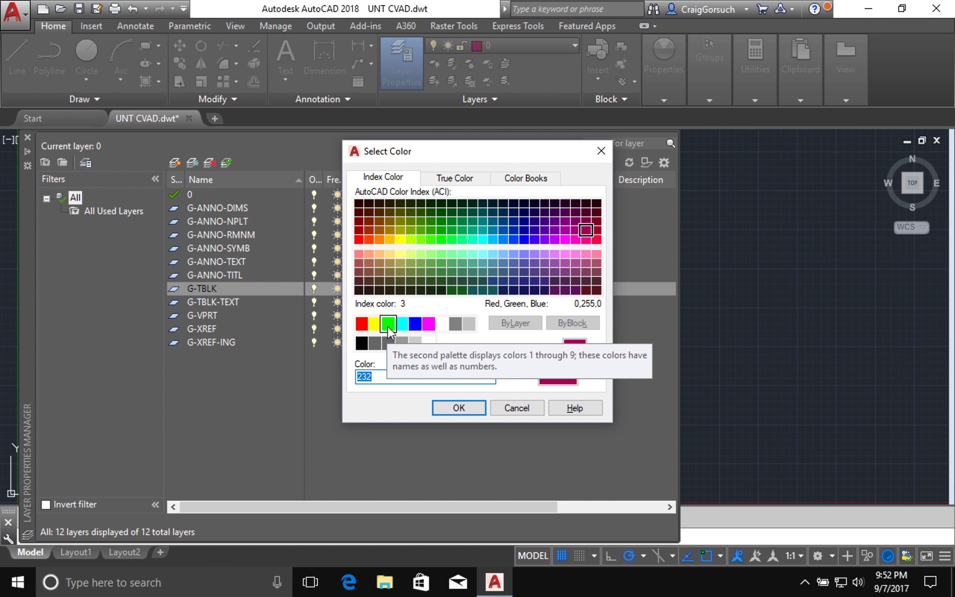
pyautogui.click(387, 326)
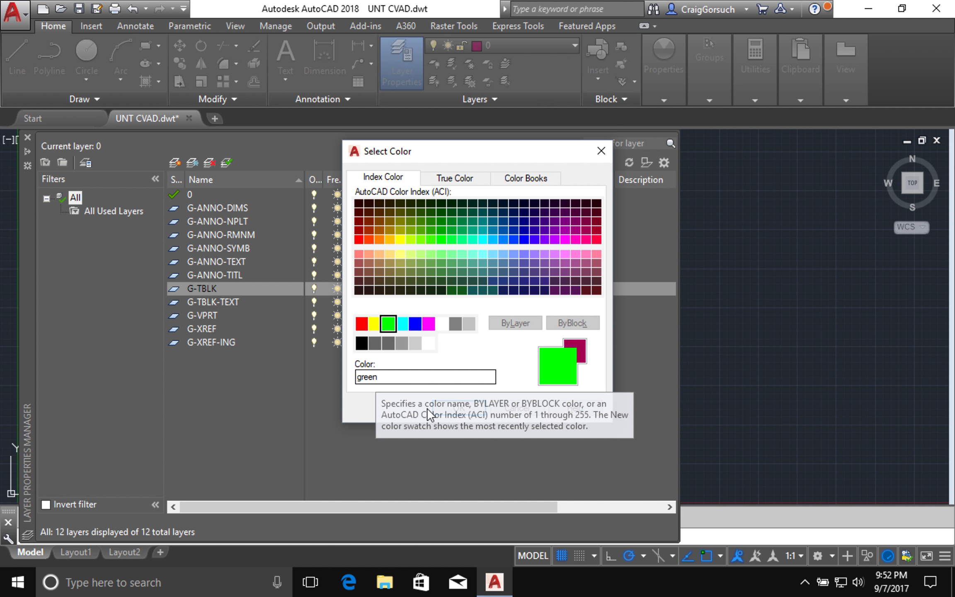
pyautogui.click(451, 412)
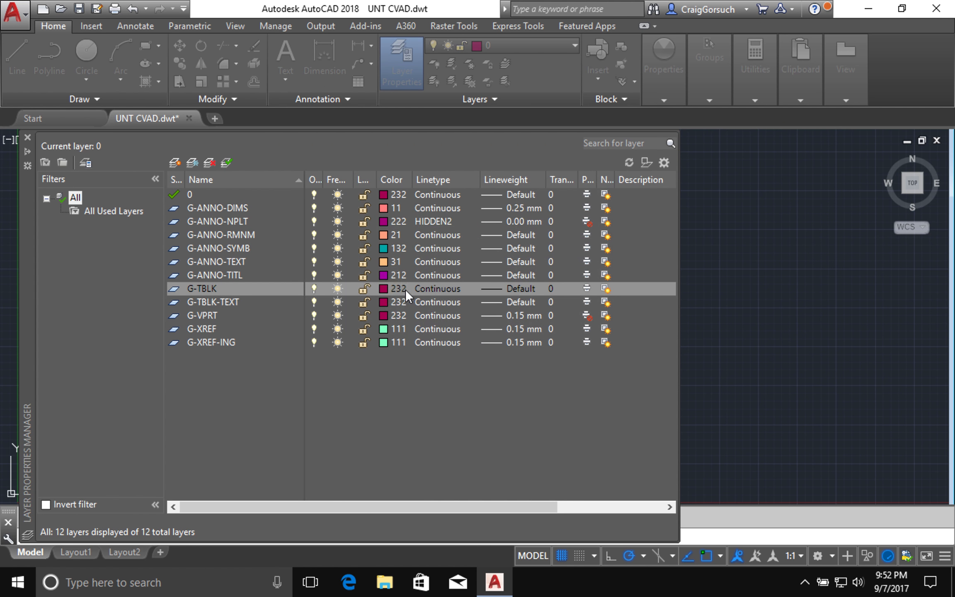
# - Set layer G-TBLK-TEXT to index color 141 and layer G-VPRT to index color 231
pyautogui.click(383, 299)
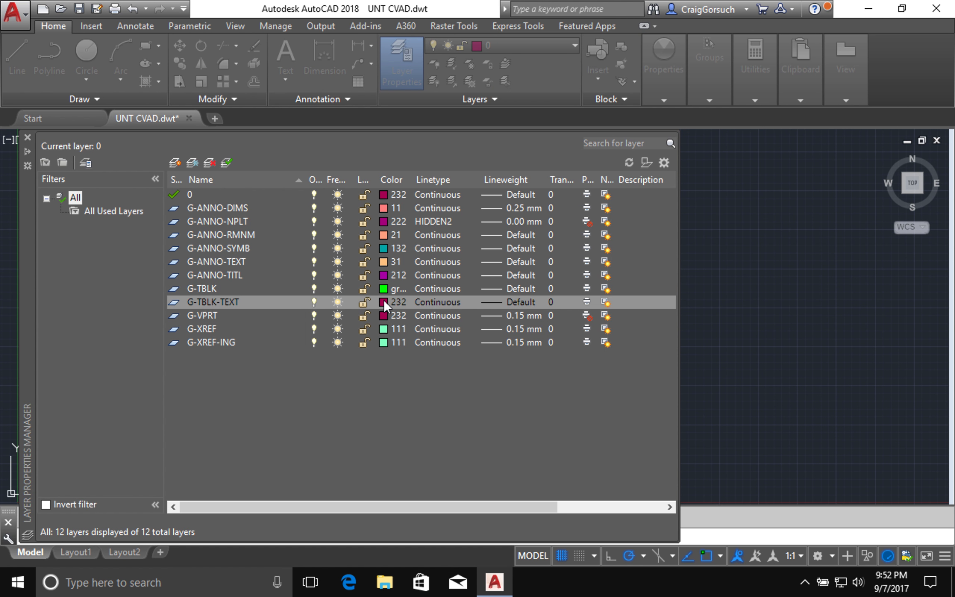
pyautogui.write('141')
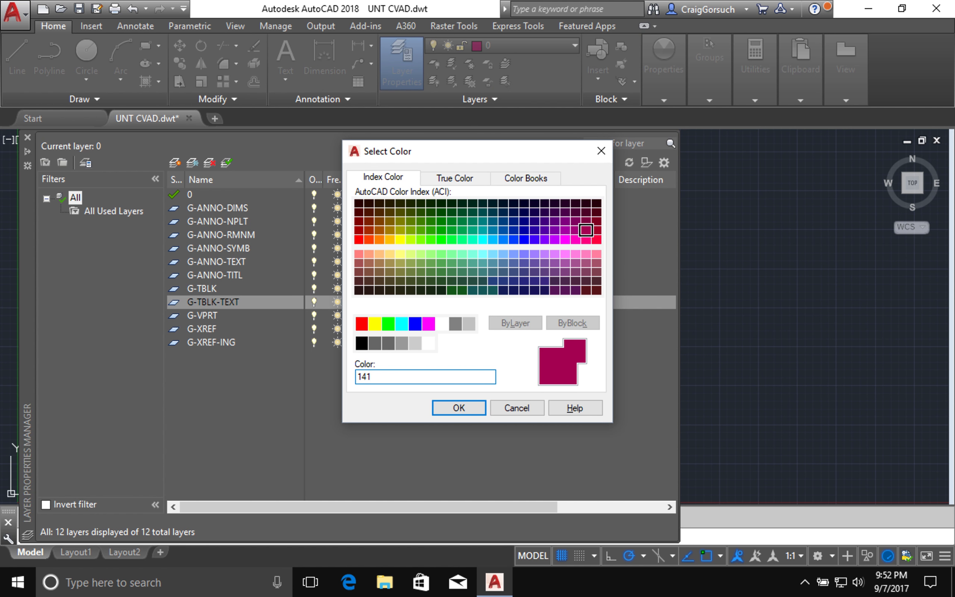
pyautogui.press('Return')
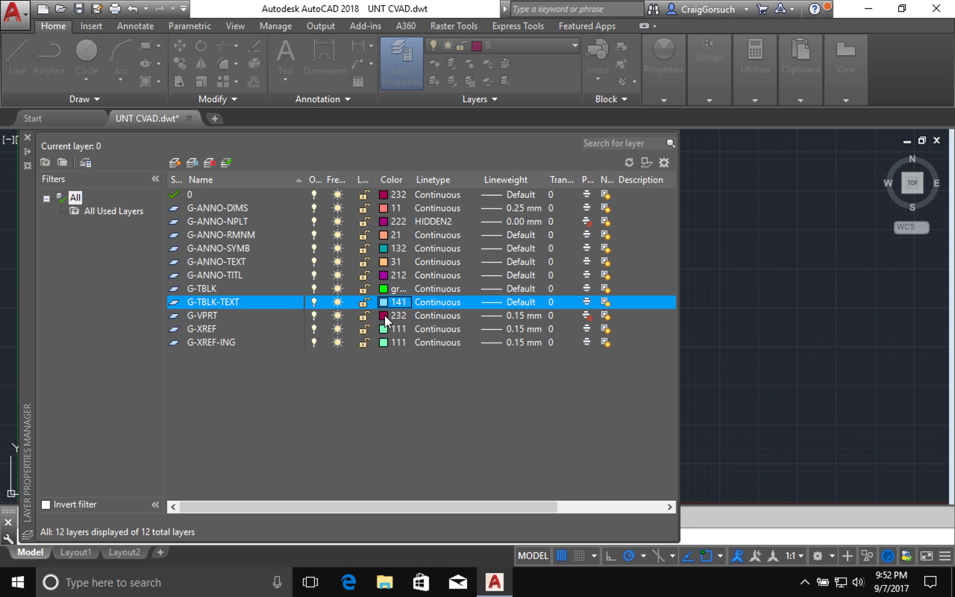
pyautogui.click(384, 315)
pyautogui.write('2')
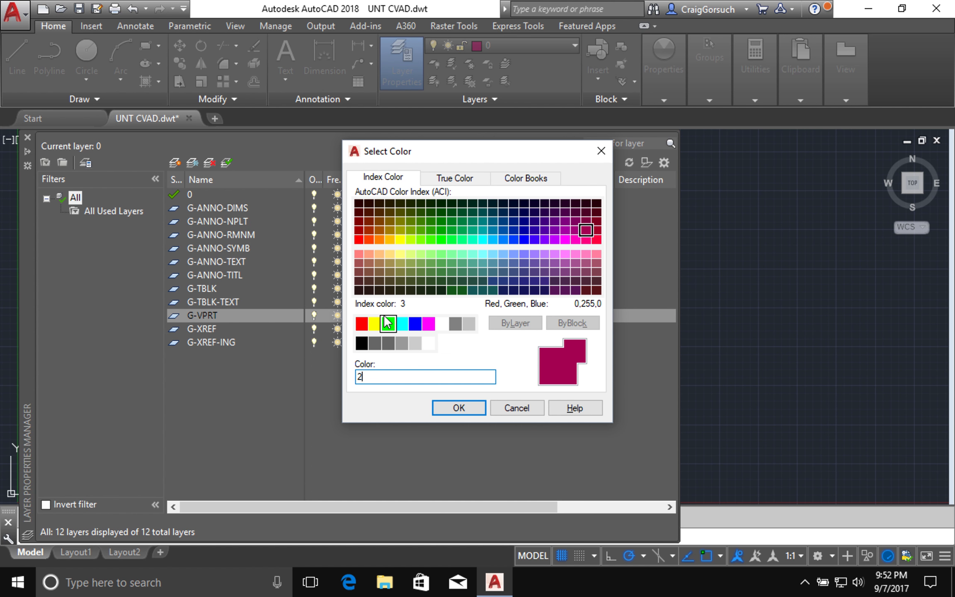
pyautogui.write('31')
pyautogui.press('Return')
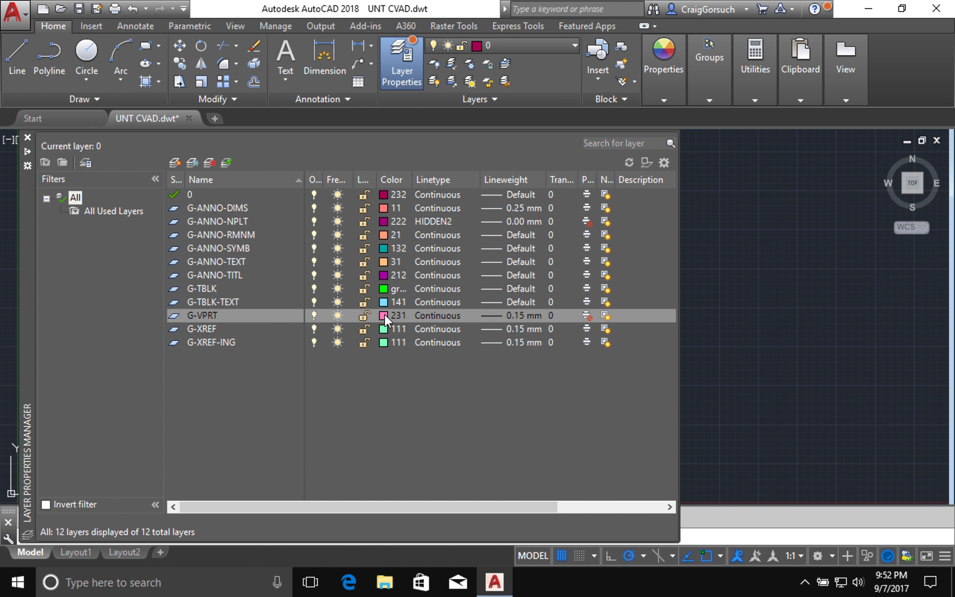
# - Review the layer list sorted by name, color and lineweight, ending with ascending name order
pyautogui.click(278, 176)
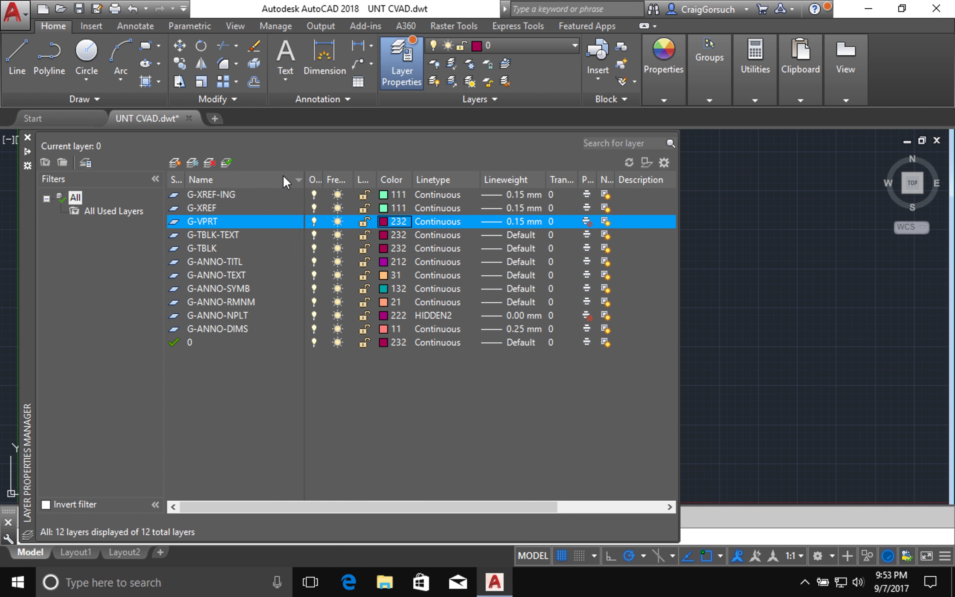
pyautogui.click(283, 176)
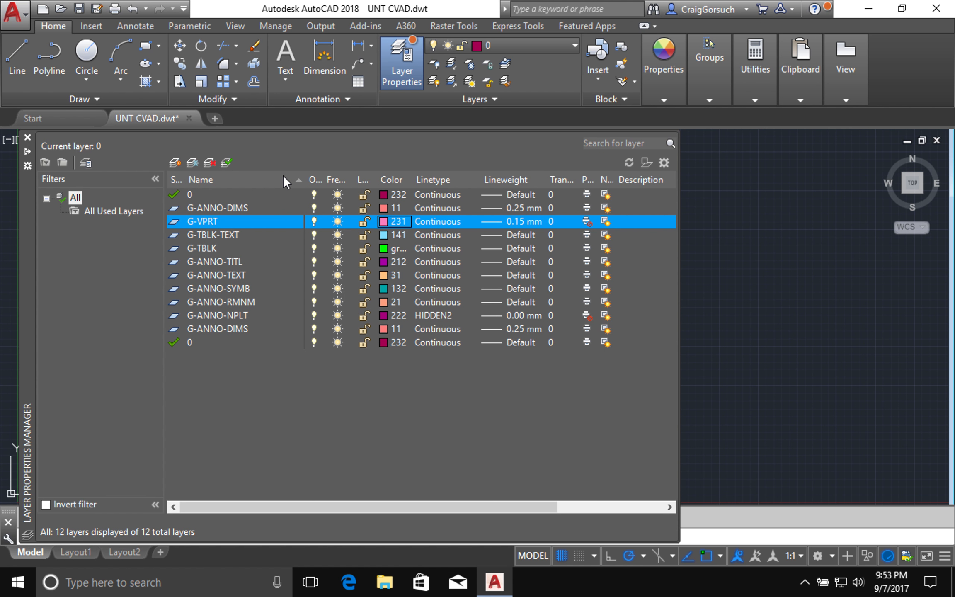
pyautogui.click(392, 179)
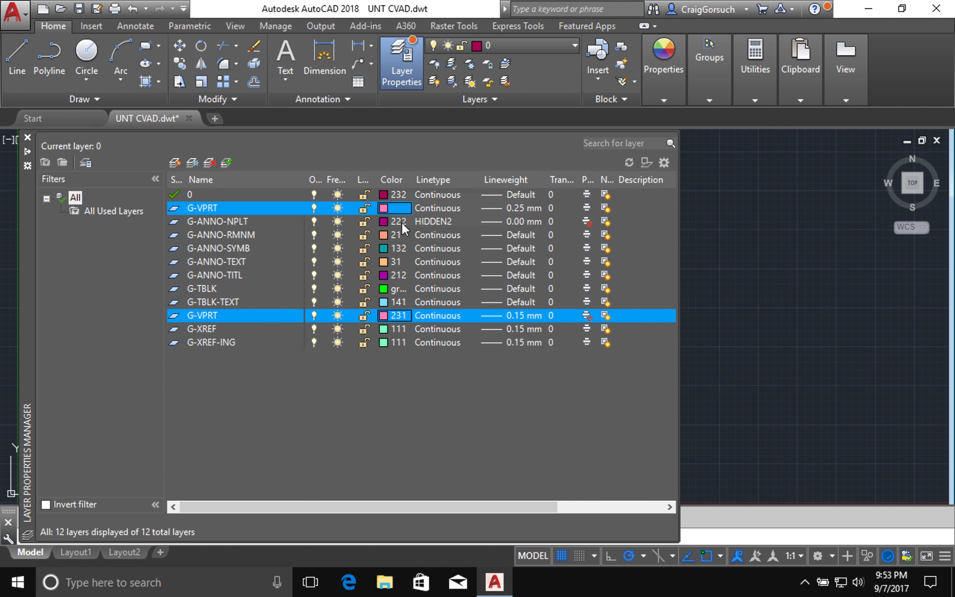
pyautogui.click(392, 177)
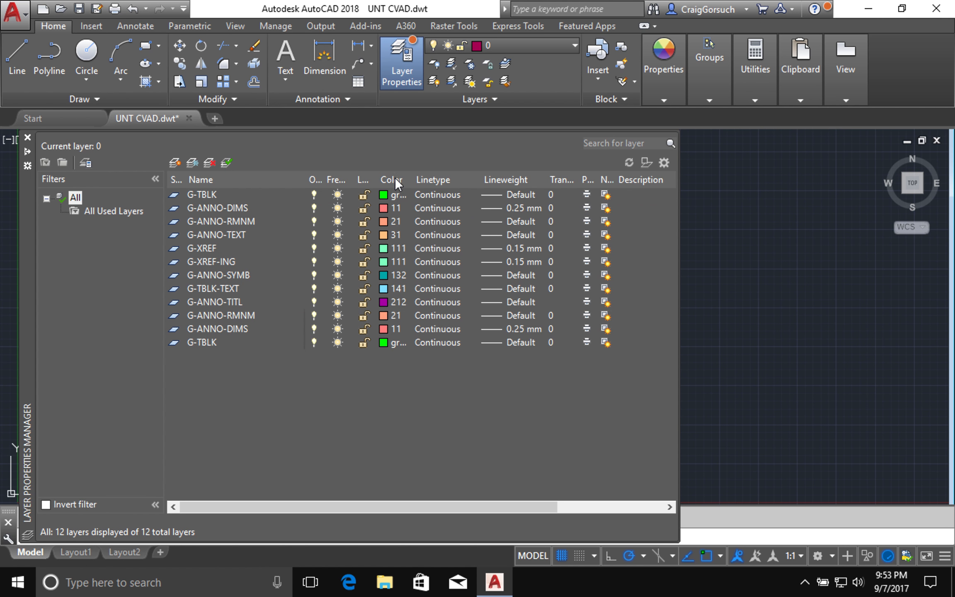
pyautogui.click(517, 180)
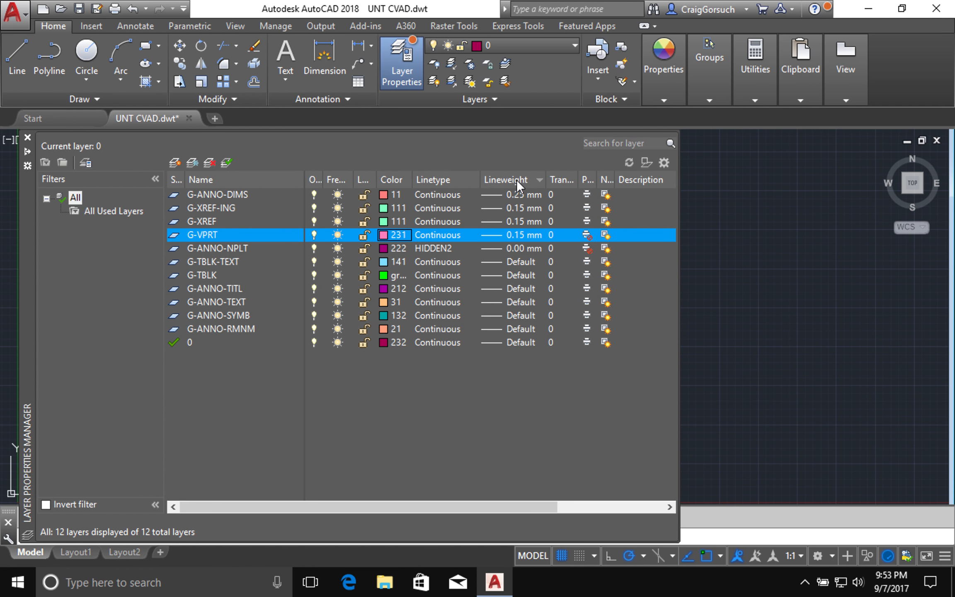
pyautogui.click(246, 181)
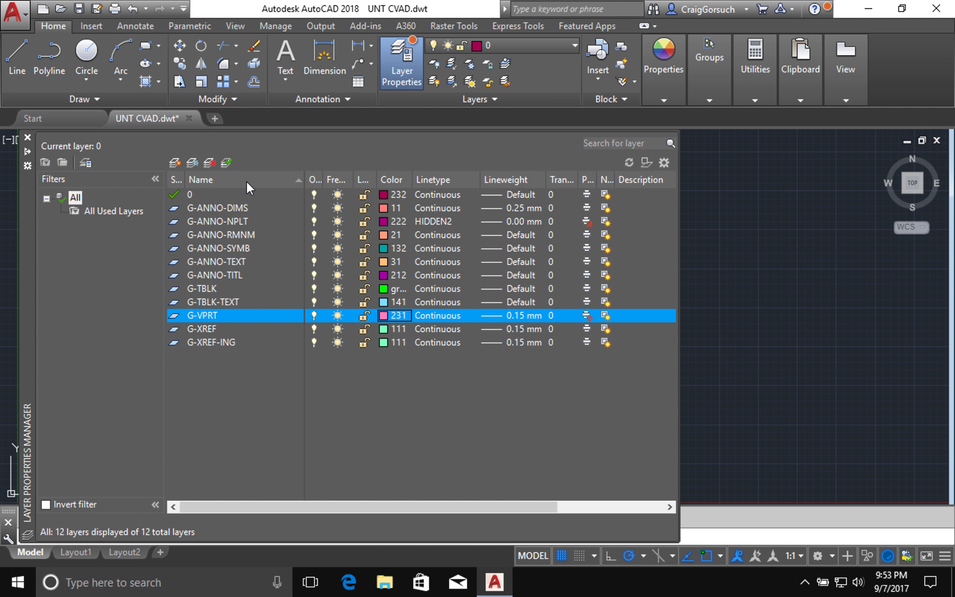
# - Set the lineweight of layer G-ANNO-RMNM to 0.35 mm and layer G-ANNO-SYMB to 0.50 mm
pyautogui.click(524, 235)
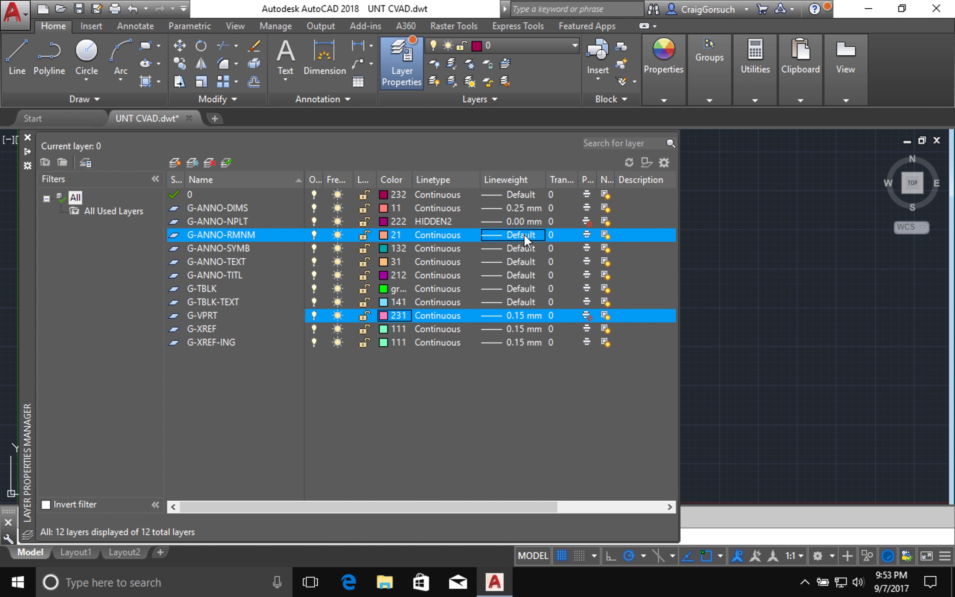
pyautogui.click(524, 235)
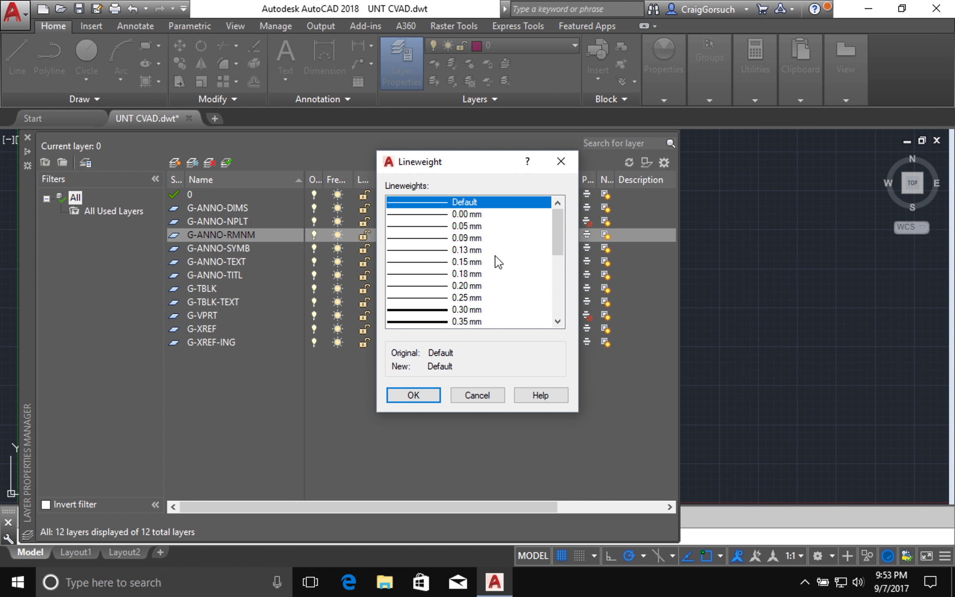
pyautogui.click(465, 322)
pyautogui.click(423, 400)
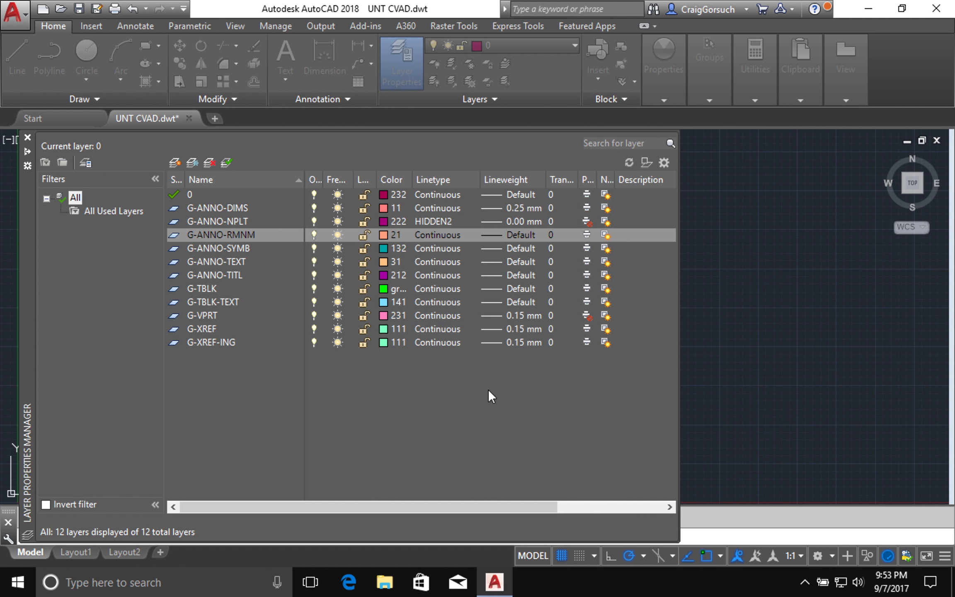
pyautogui.click(518, 249)
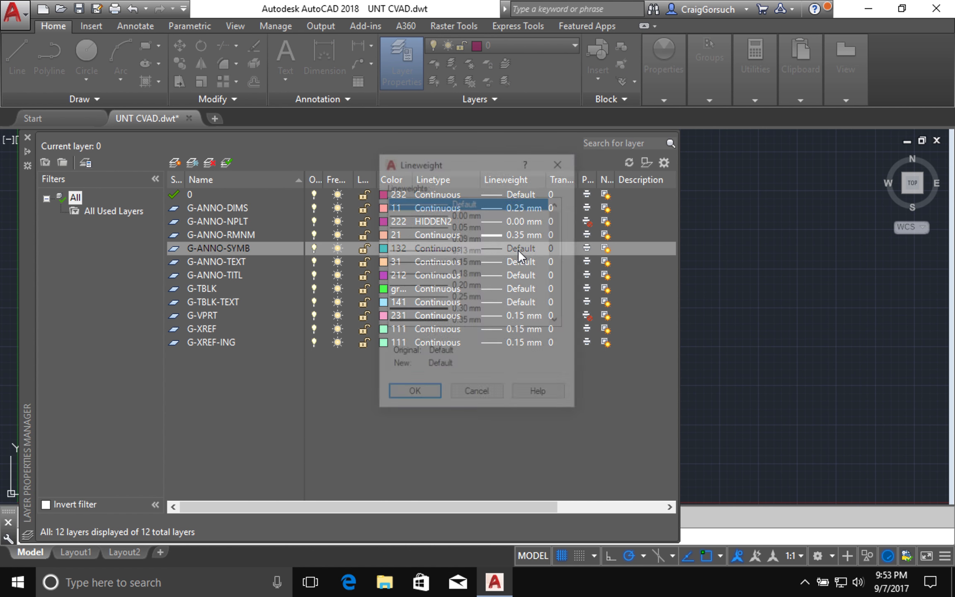
pyautogui.scroll(-1, 558, 232)
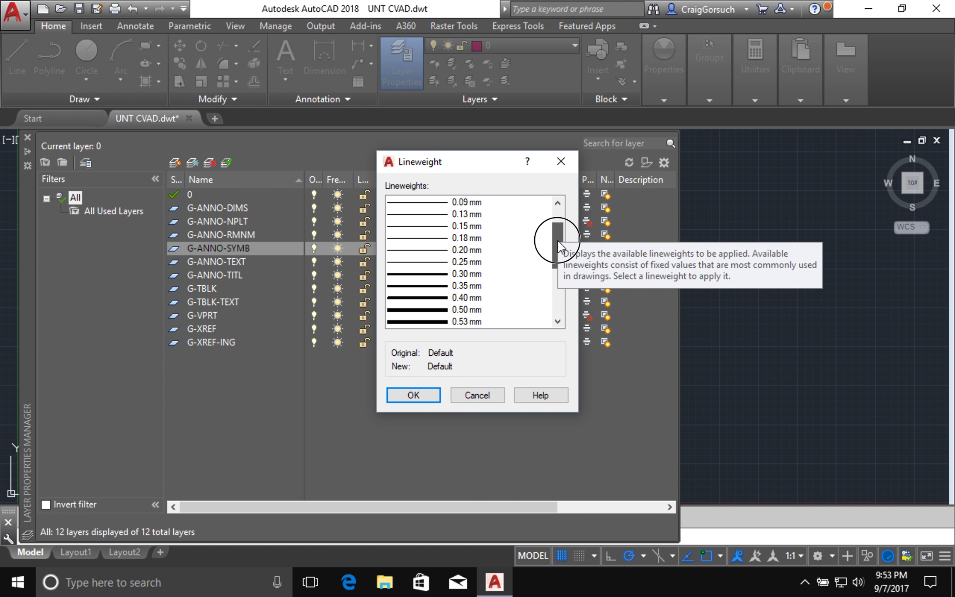
pyautogui.click(463, 310)
pyautogui.click(414, 397)
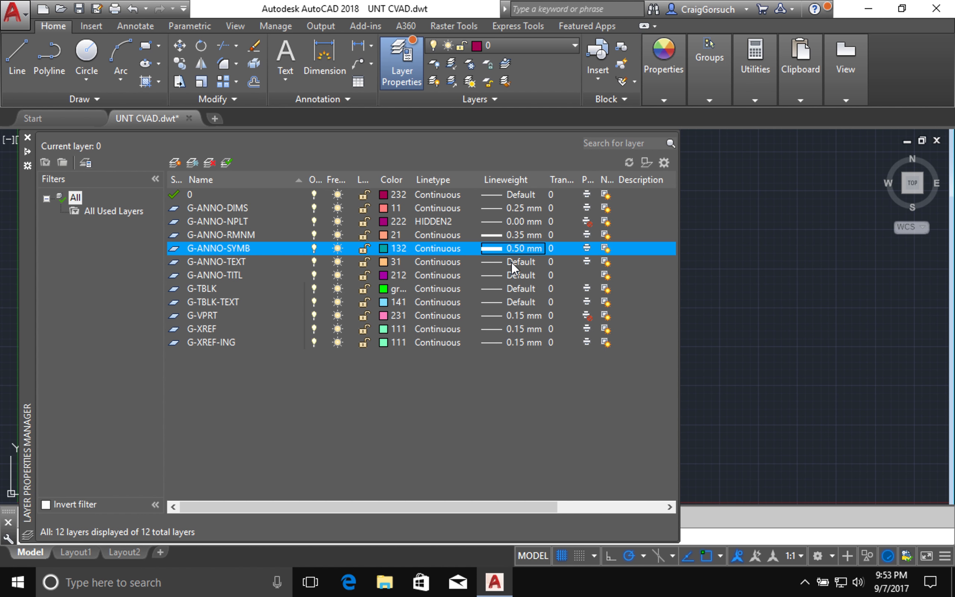
# - Set the lineweight of layer G-ANNO-TEXT to 0.25 mm and layer G-ANNO-TITL to 0.50 mm
pyautogui.click(511, 262)
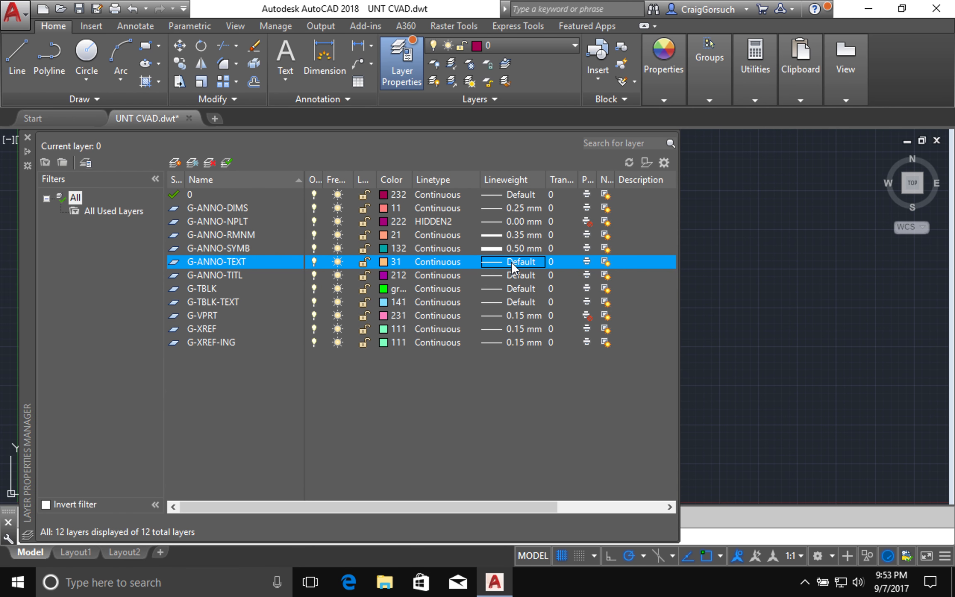
pyautogui.click(511, 262)
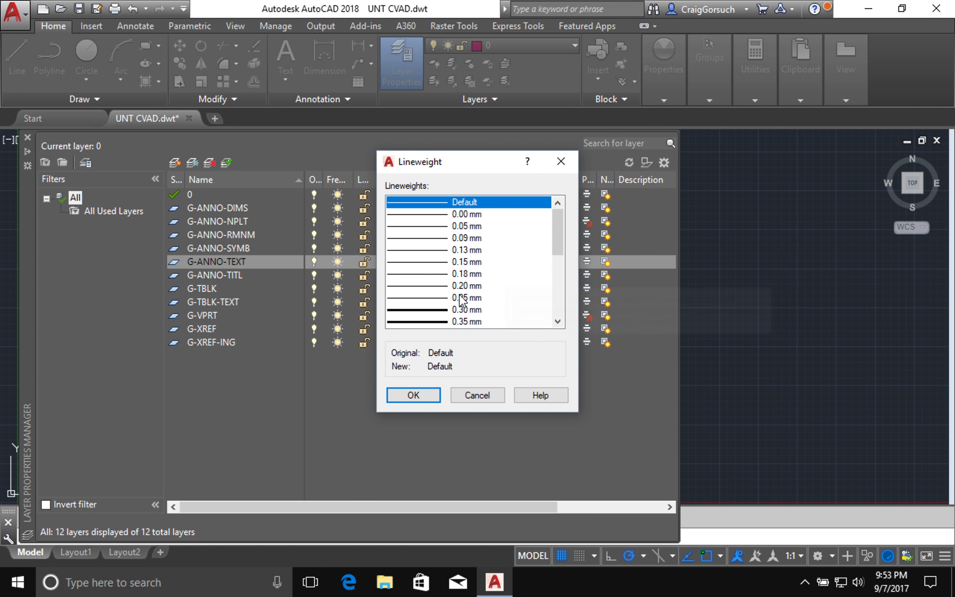
pyautogui.click(461, 298)
pyautogui.click(415, 395)
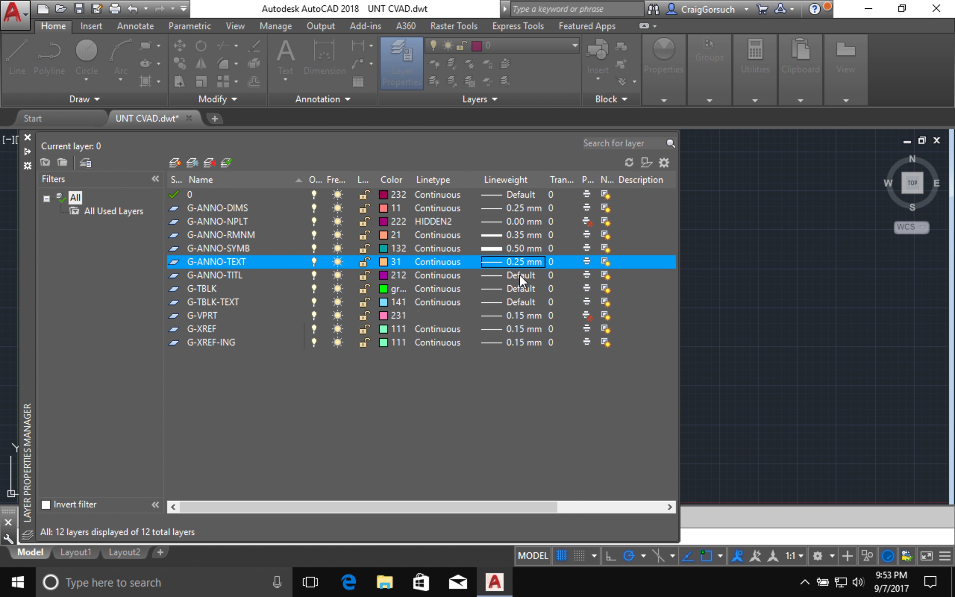
pyautogui.click(519, 275)
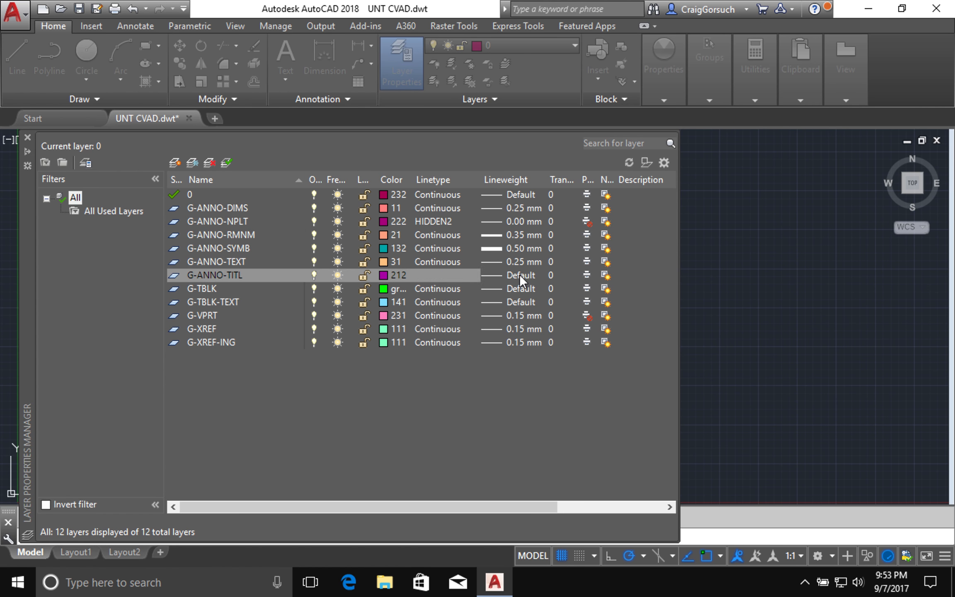
pyautogui.click(520, 274)
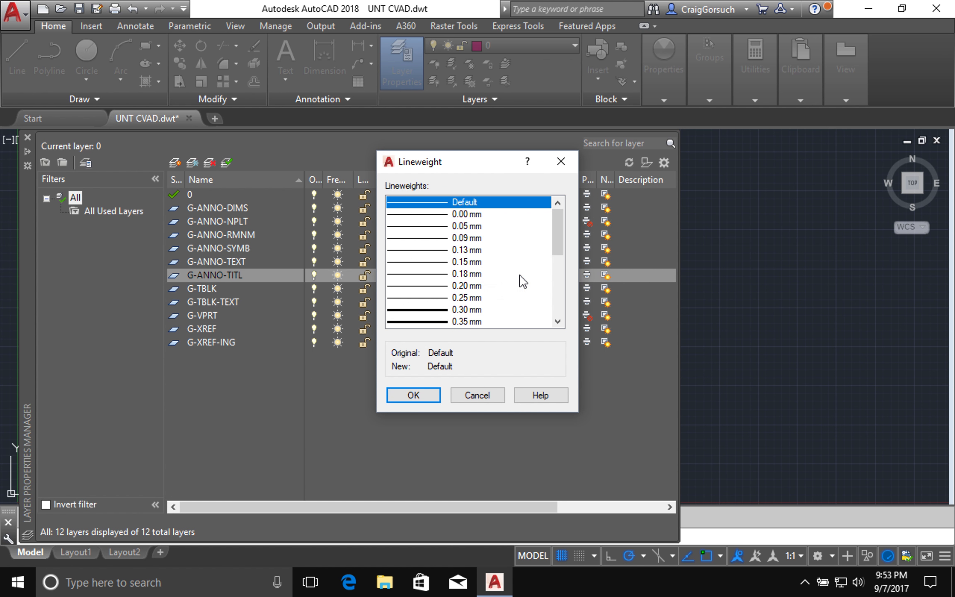
pyautogui.click(558, 322)
pyautogui.click(558, 322)
pyautogui.click(558, 321)
pyautogui.click(438, 311)
pyautogui.click(413, 395)
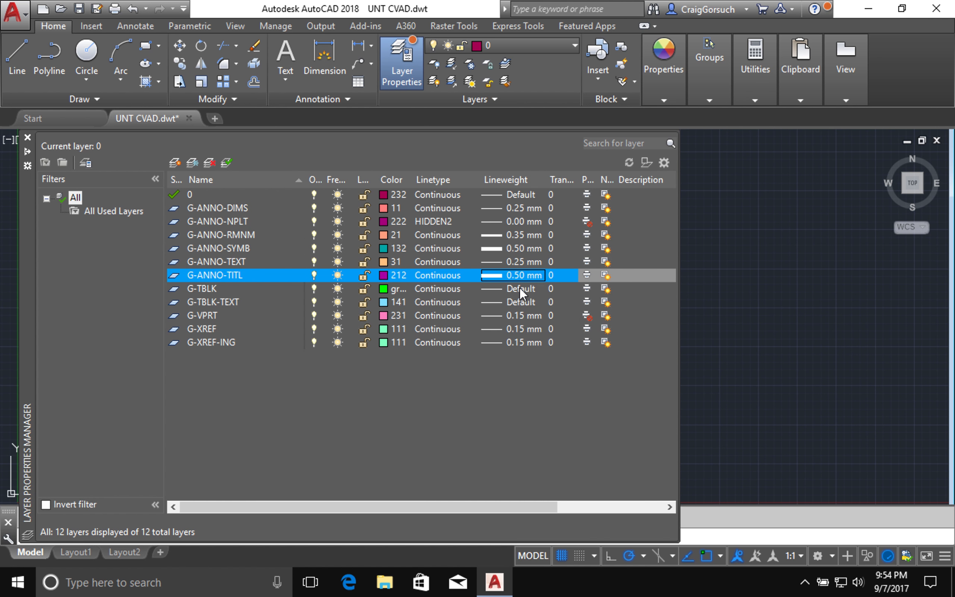
# - Set the lineweight of layer G-TBLK to 0.70 mm and layer G-TBLK-TEXT to 0.35 mm
pyautogui.click(519, 286)
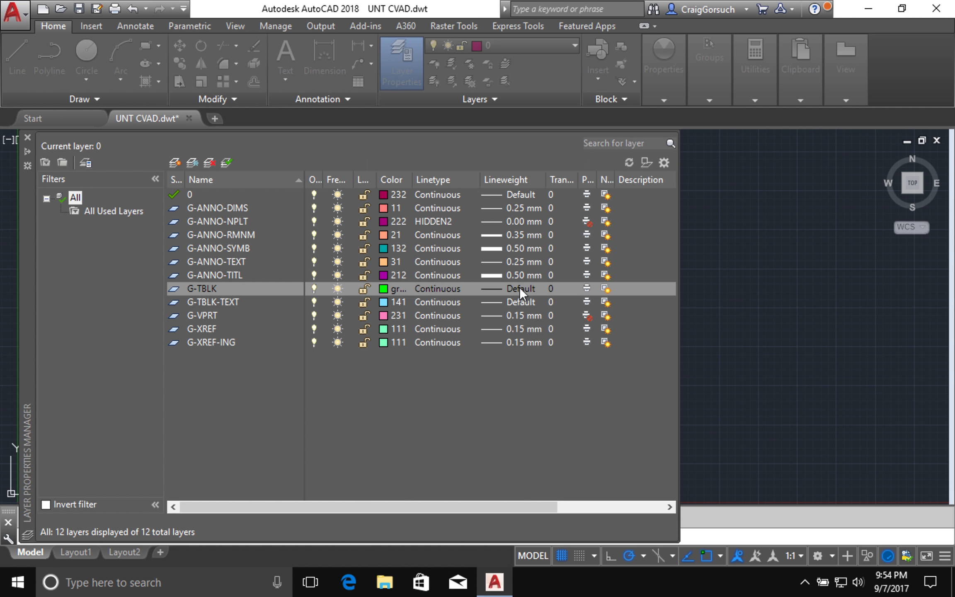
pyautogui.moveTo(560, 235); pyautogui.dragTo(558, 259)
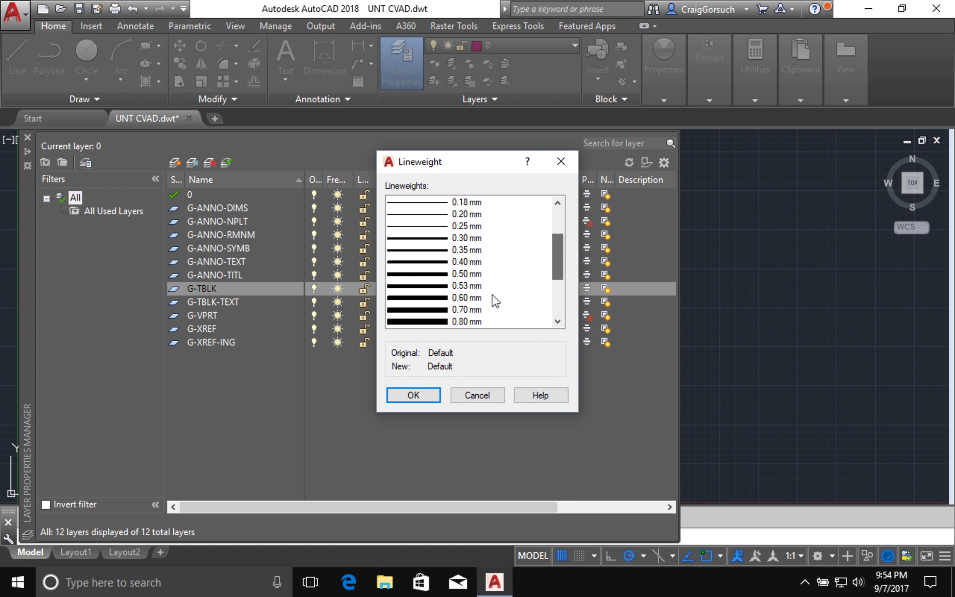
pyautogui.click(434, 311)
pyautogui.click(427, 396)
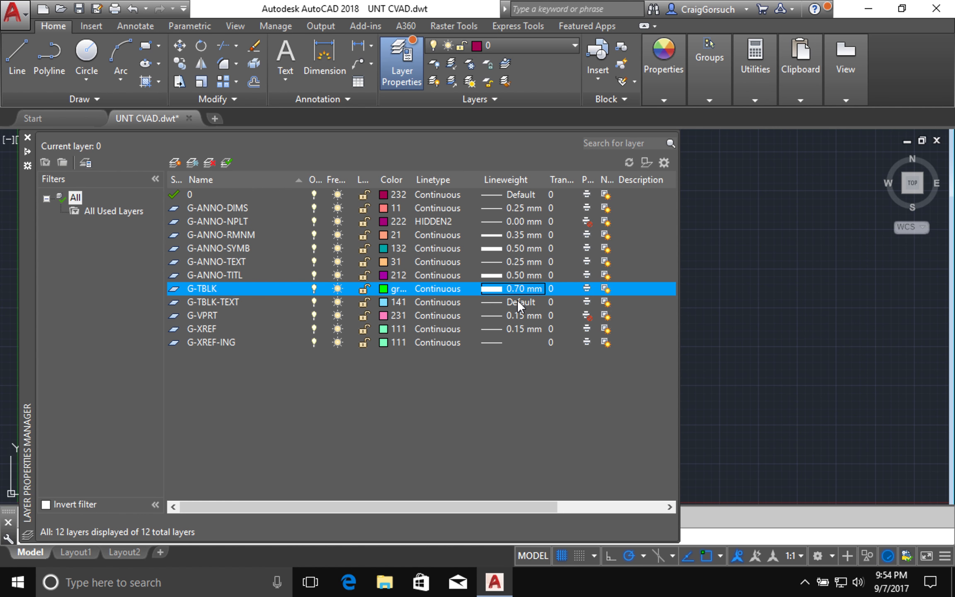
pyautogui.click(517, 300)
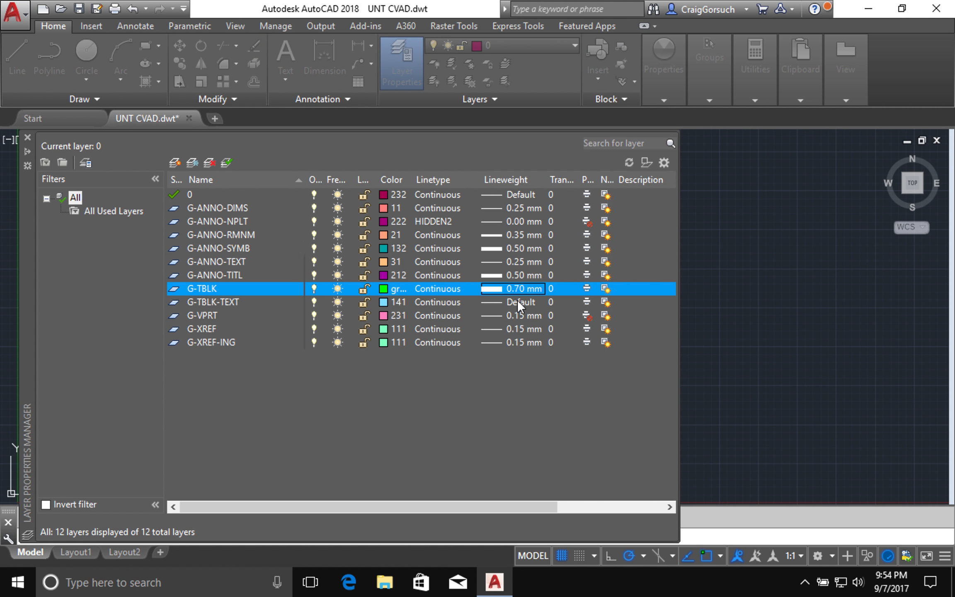
pyautogui.click(517, 300)
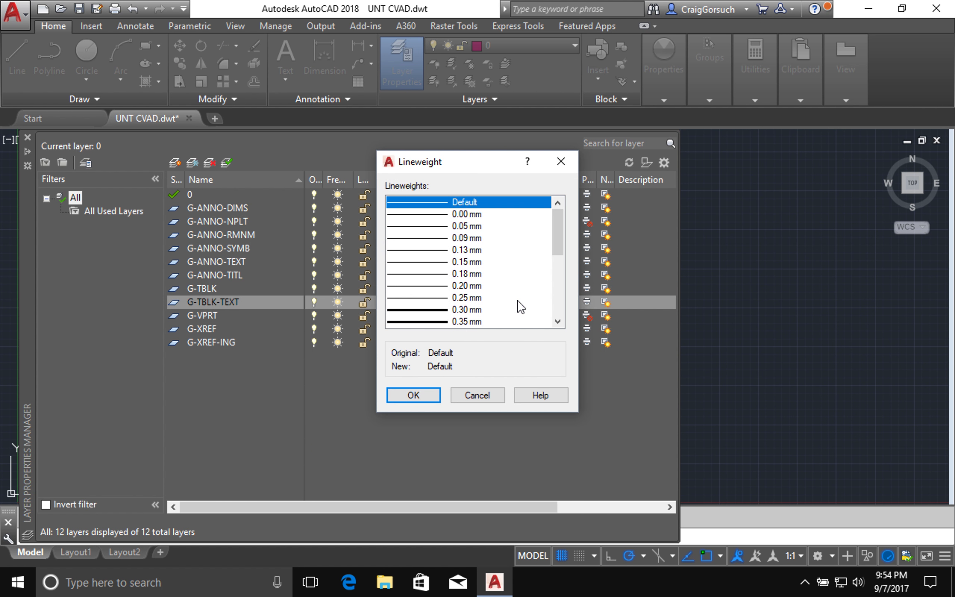
pyautogui.click(457, 322)
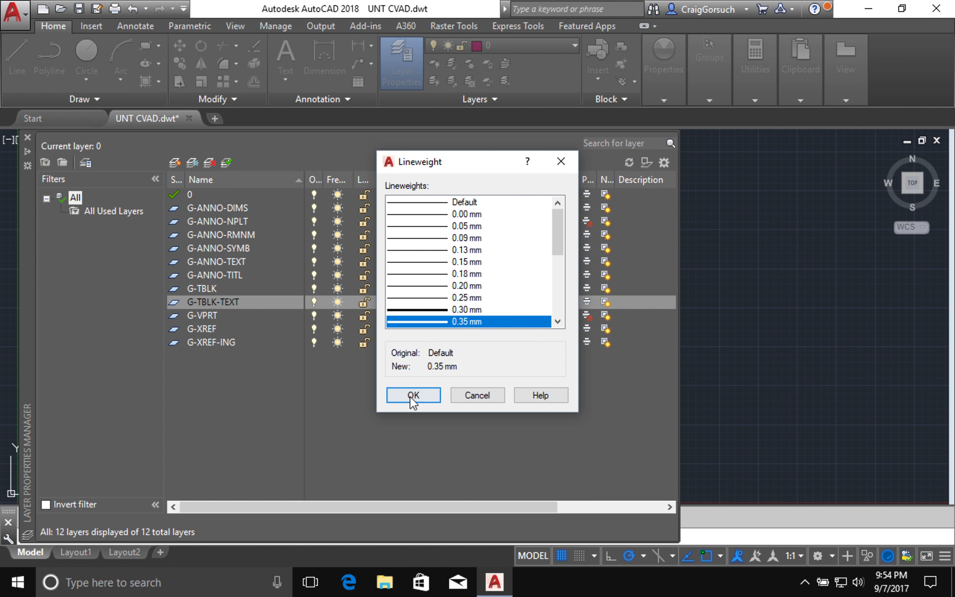
pyautogui.click(411, 398)
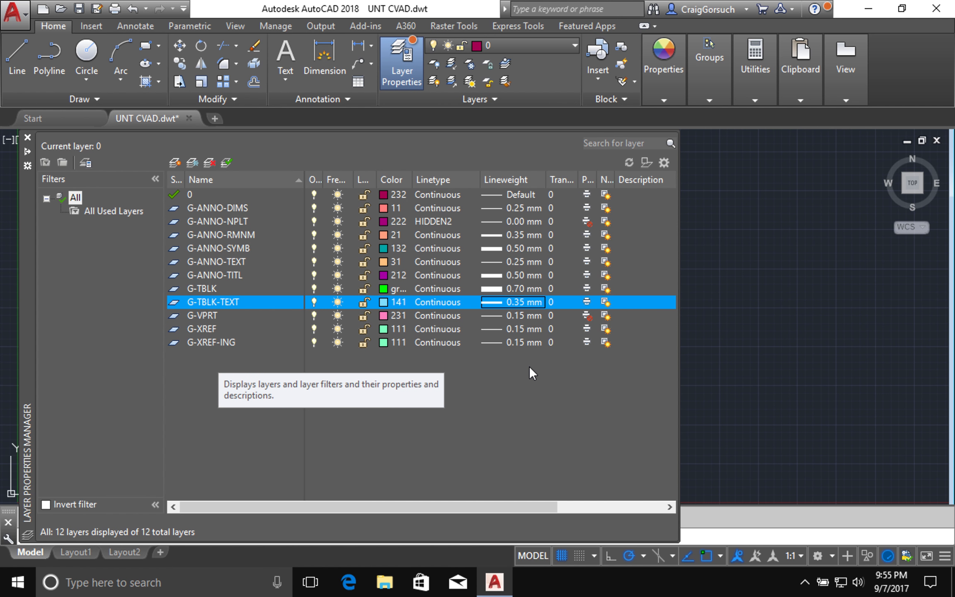
# - Create a new layer named A-DOOR-E based on the properties of layer 0
pyautogui.click(101, 236)
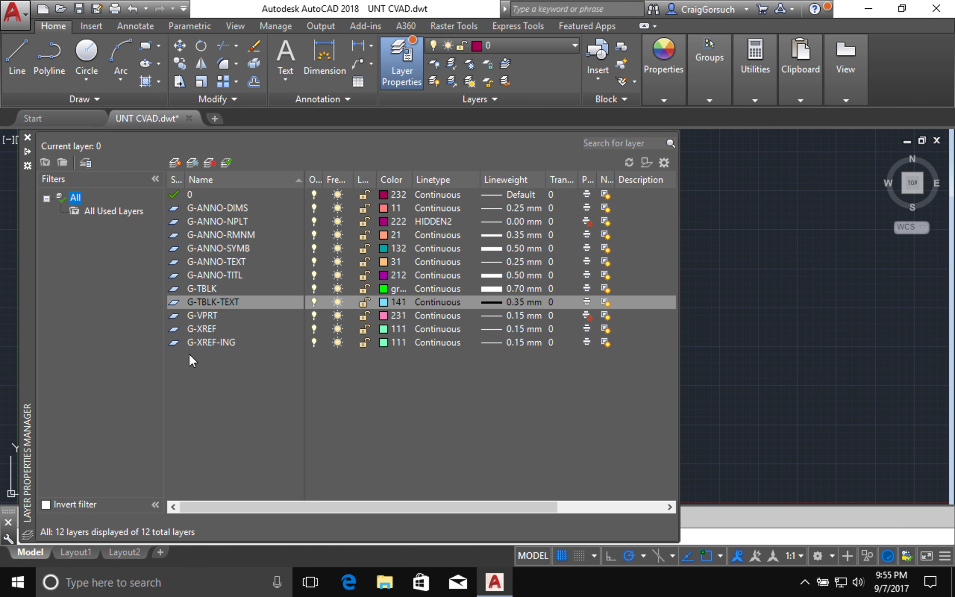
pyautogui.doubleClick(218, 193)
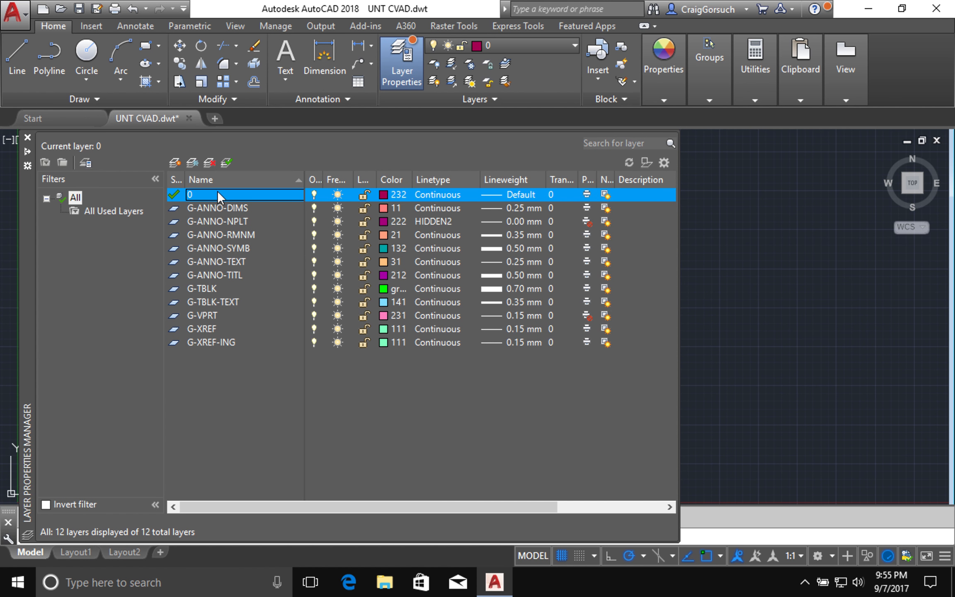
pyautogui.click(178, 162)
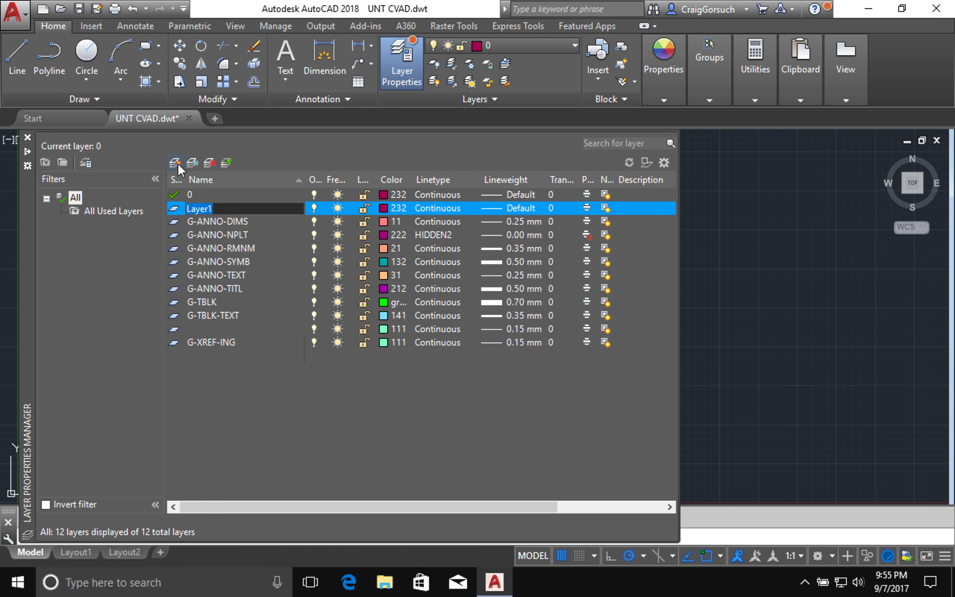
pyautogui.write('A-DOOR-E')
# - Create the floor layers A-FLOR-E, A-FLOR-HRAL and A-FLOR-MLWK-E
pyautogui.click(178, 162)
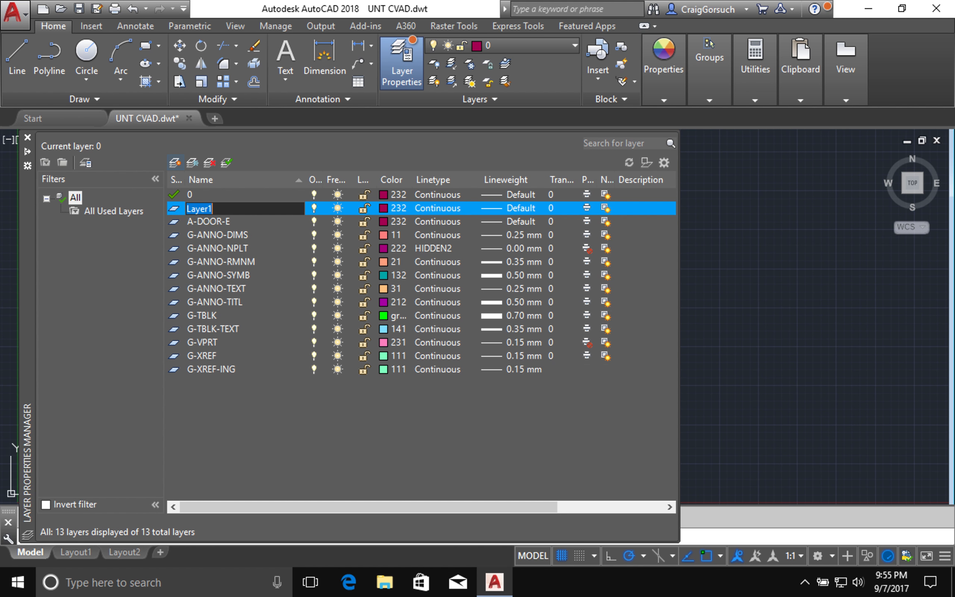
pyautogui.write('A')
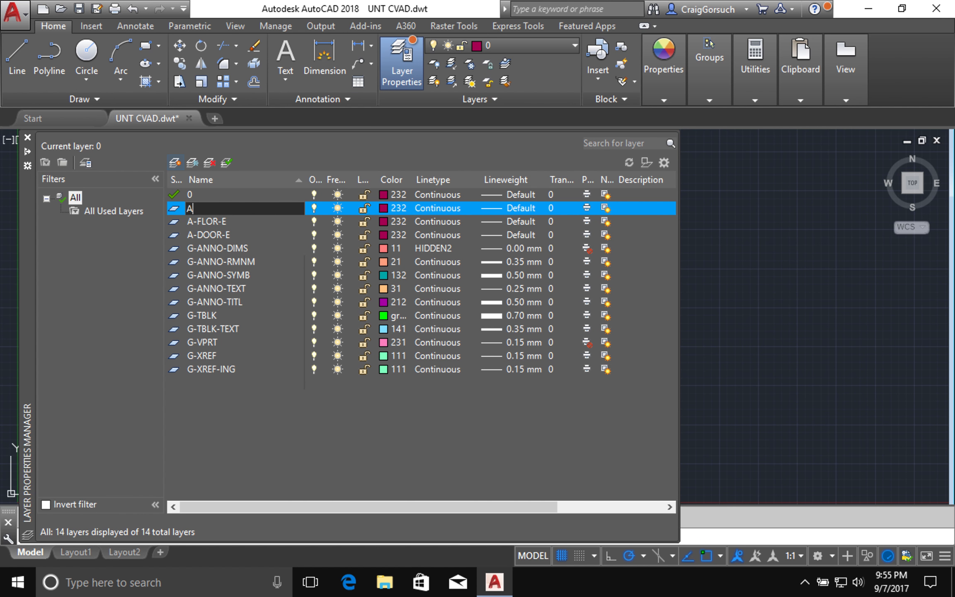
pyautogui.write('-FLOR-HRAL')
# - Create a layer with the combined name A-FLOR-OVHD-E.A-FLOR-SPCL.E-A-FLOR-STAR-
pyautogui.click(177, 163)
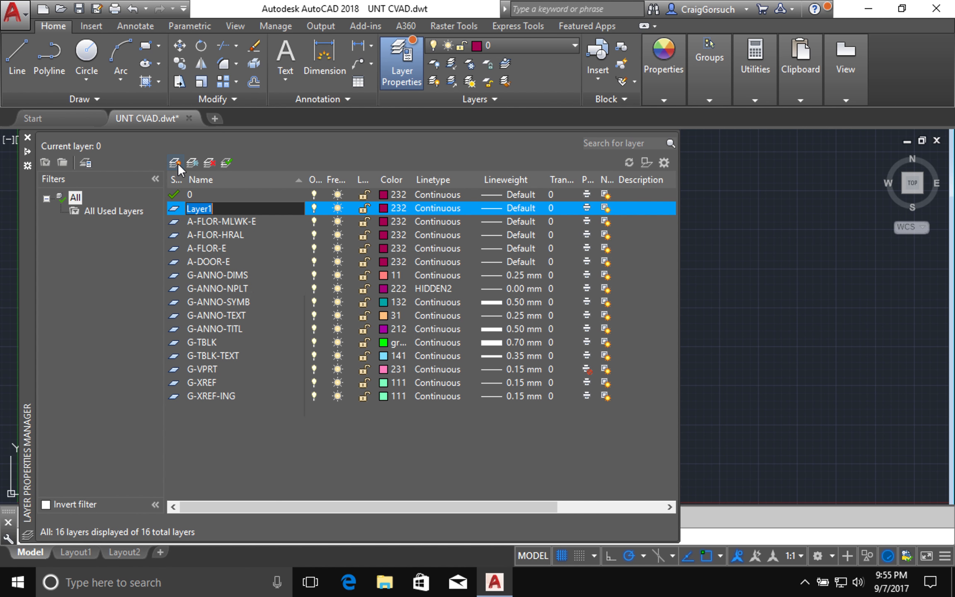
pyautogui.write('A-FLOR-OVH')
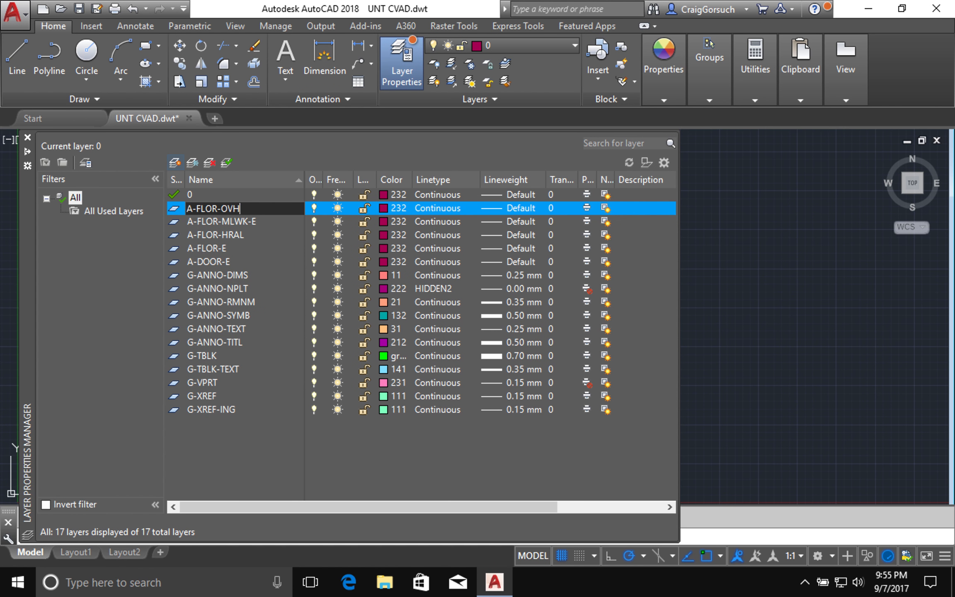
pyautogui.write('D-E.A-FLOR-SPE')
pyautogui.press('BackSpace')
pyautogui.write('CL.E-')
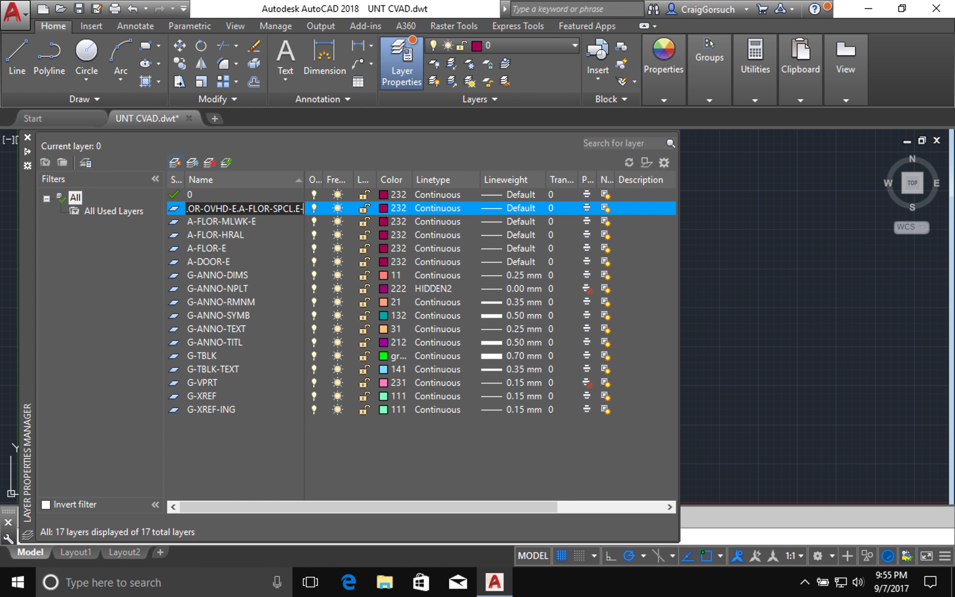
pyautogui.write('A-FLOR')
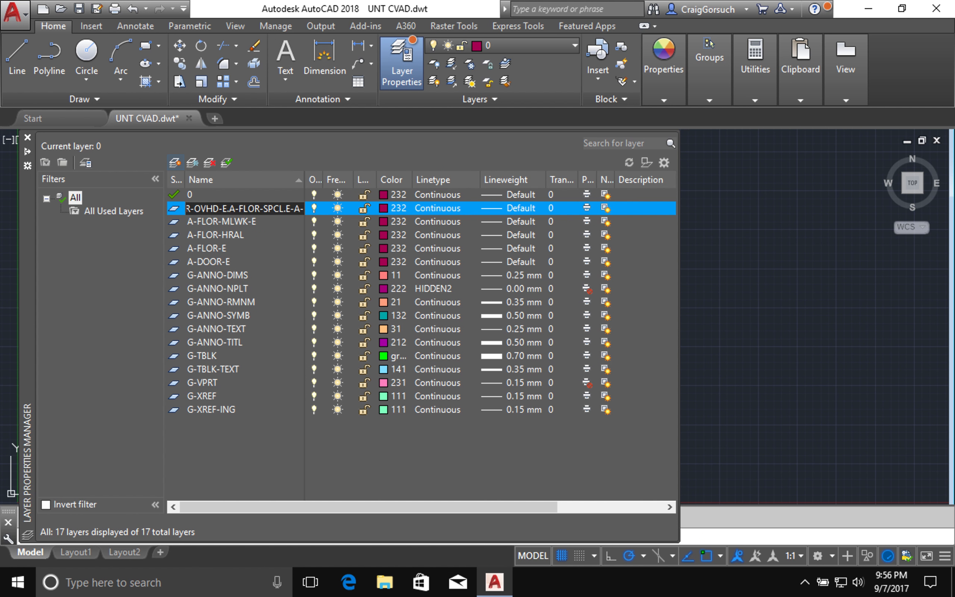
pyautogui.write('-STAR-')
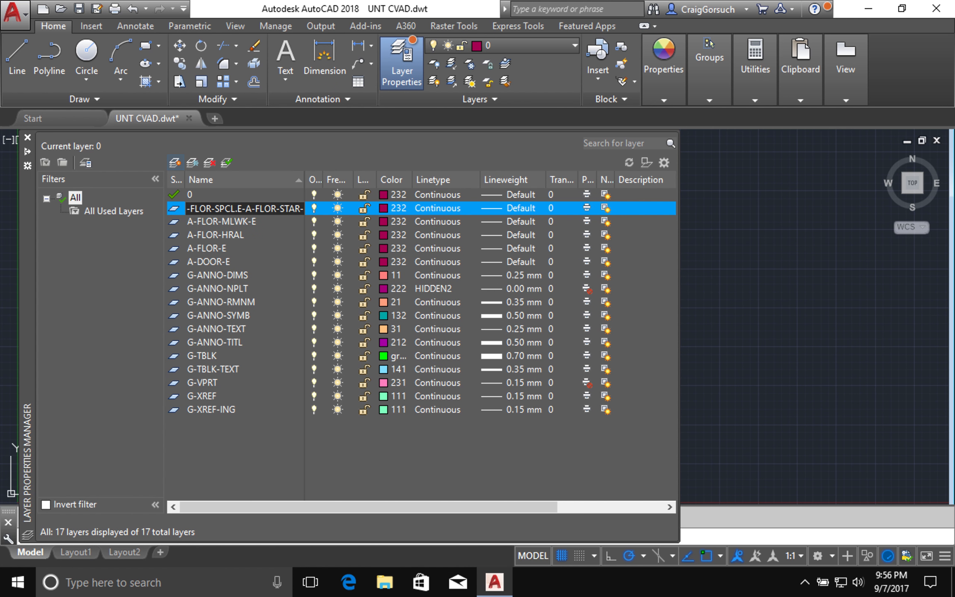
pyautogui.press('Return')
# - Create the glazing and wall layers A-GLAZ-E, A-WALL-E and A-WALL-HEDR-E
pyautogui.click(176, 163)
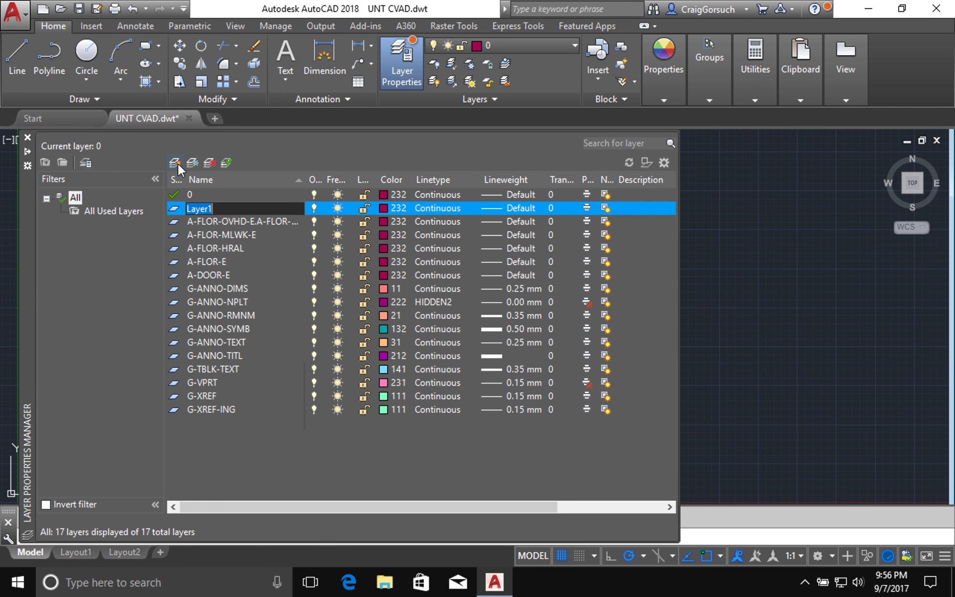
pyautogui.write('A-GLAZ-E,')
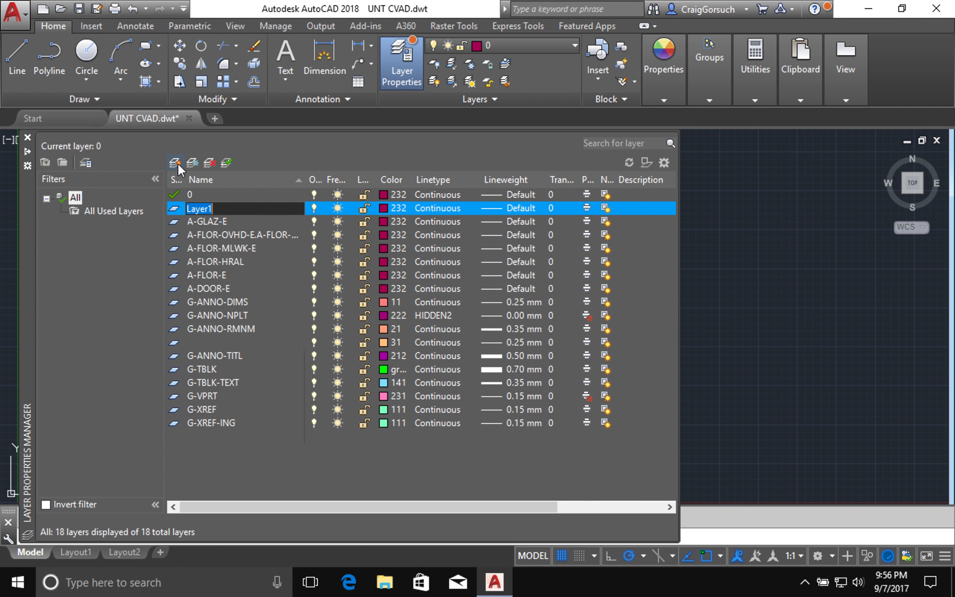
pyautogui.write('A-WALL.')
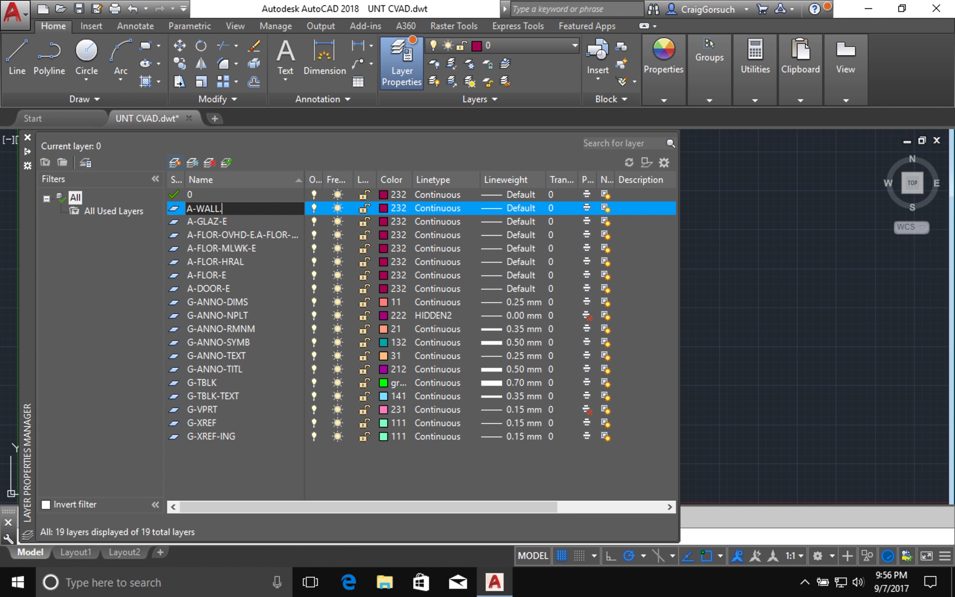
pyautogui.press('BackSpace')
pyautogui.write('-E')
pyautogui.click(177, 163)
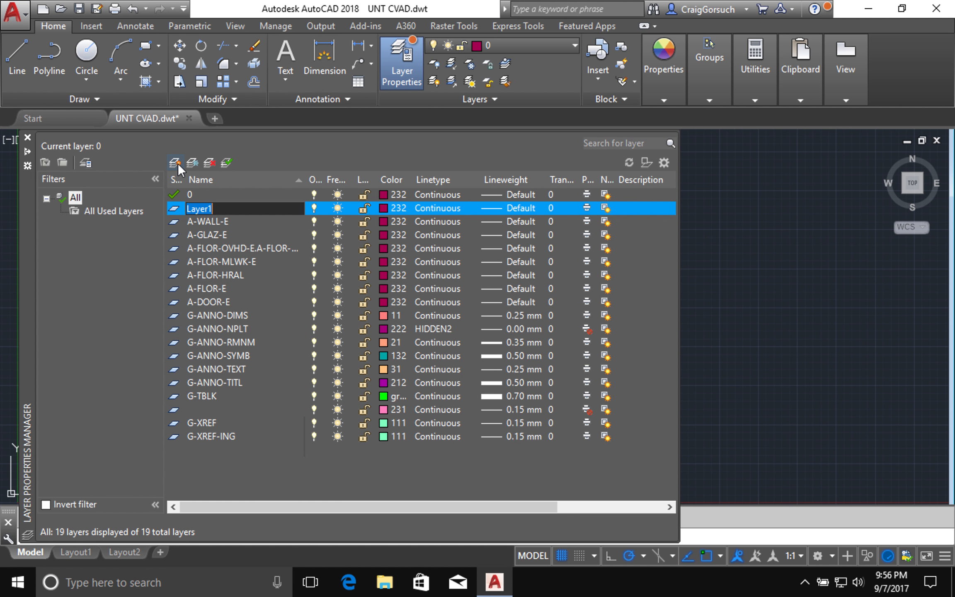
pyautogui.write('A-WALL-HEDR-E')
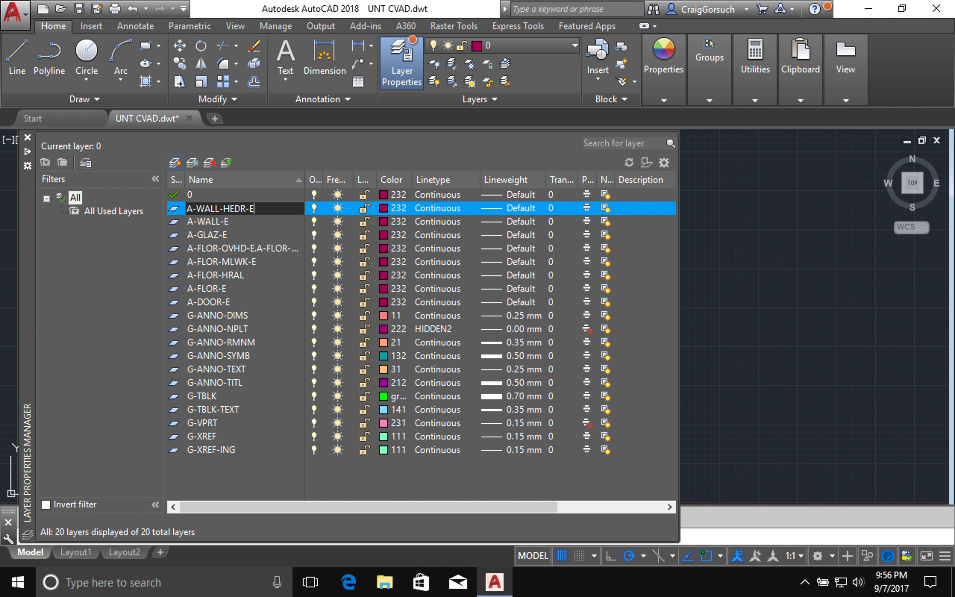
# - Create the partition and lighting layers A-WALL-PART-E, E-LITE-E and E-LITE-SWCH-E
pyautogui.click(178, 163)
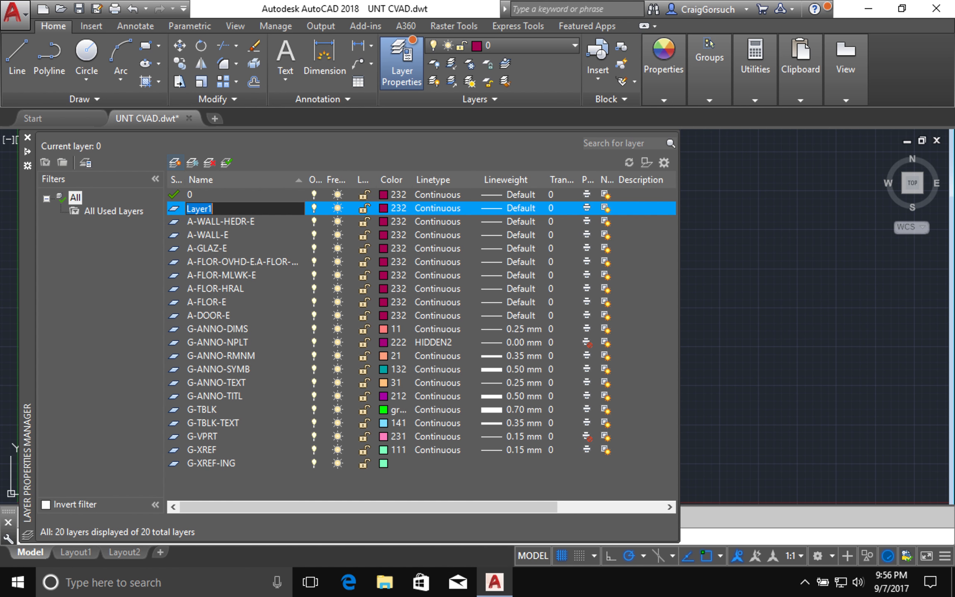
pyautogui.write('A-WALL-PART-WE')
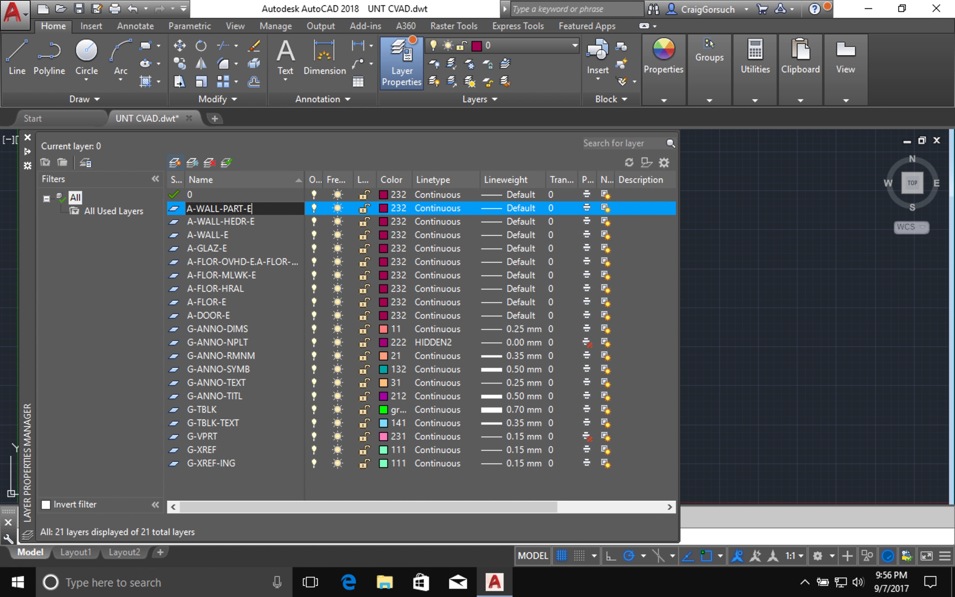
pyautogui.click(178, 163)
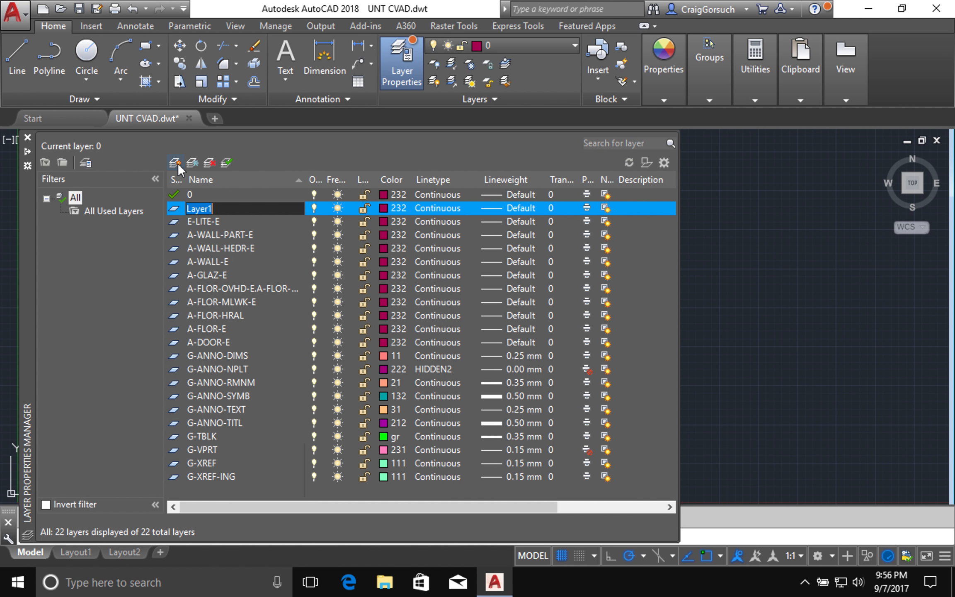
pyautogui.write('E-LITE-SWCH-E')
# - Create a layer named M-HVAC-E, replacing the mistyped equals sign in its name with a hyphen
pyautogui.click(177, 163)
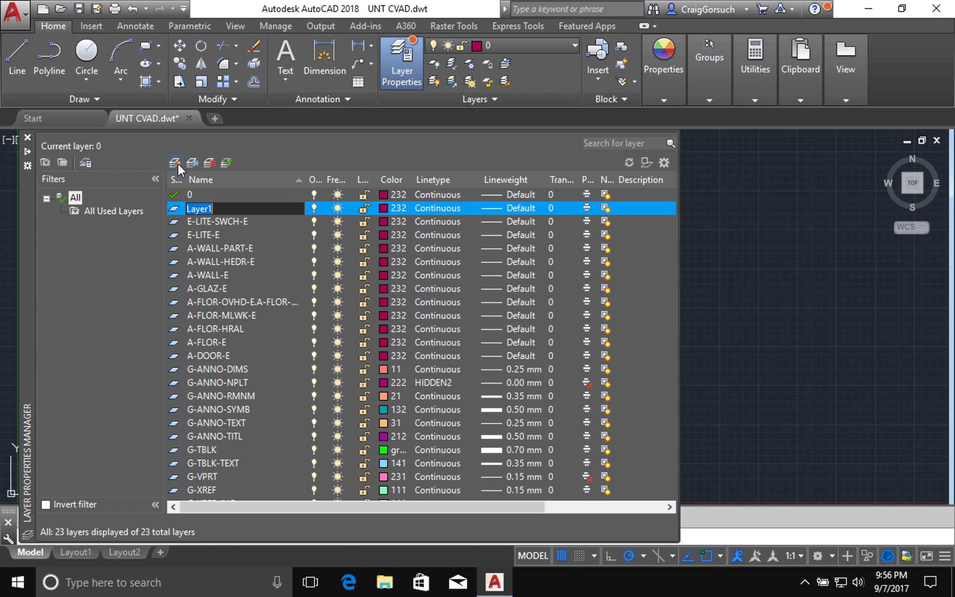
pyautogui.write('M=HVAC-E')
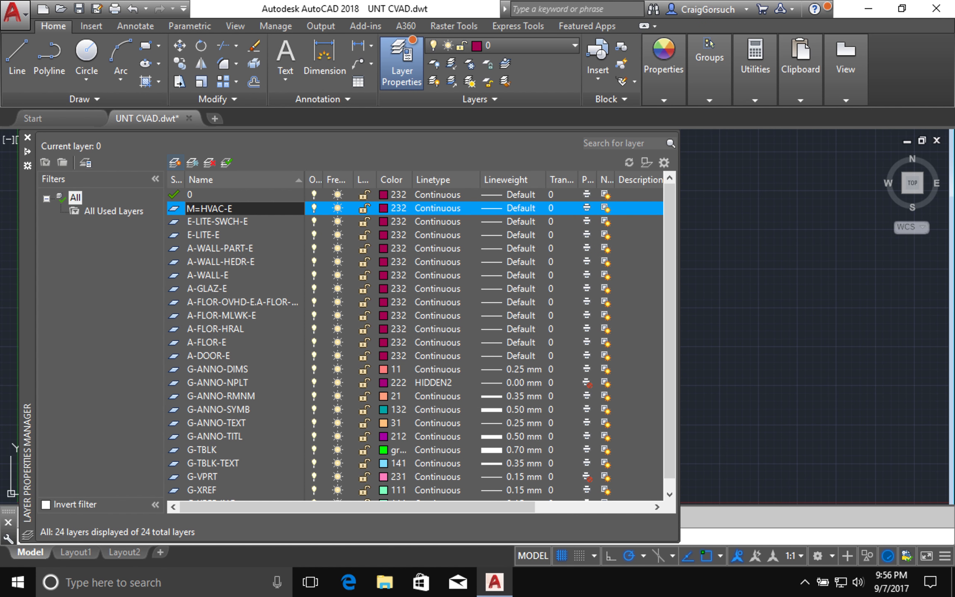
pyautogui.click(177, 163)
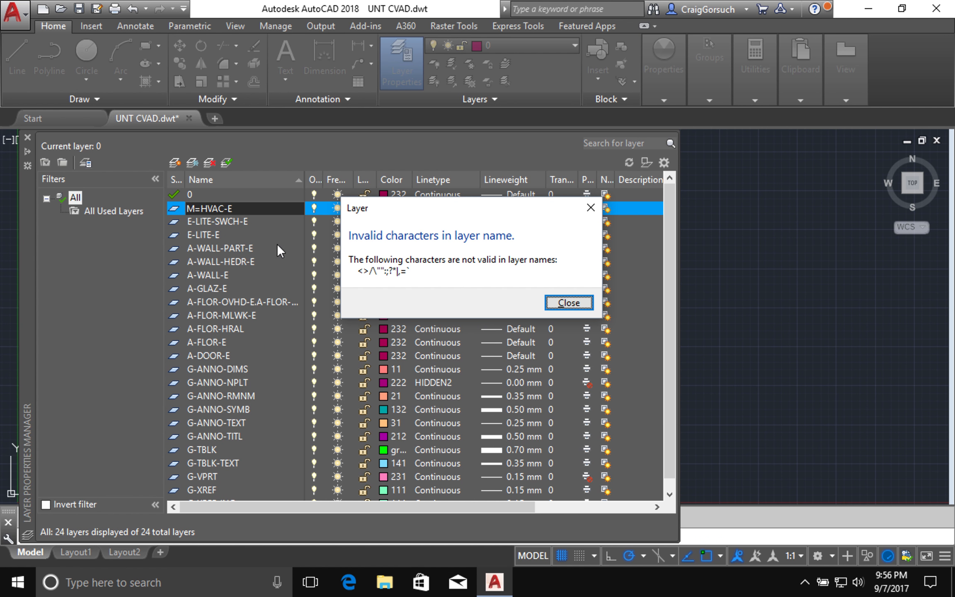
pyautogui.click(568, 303)
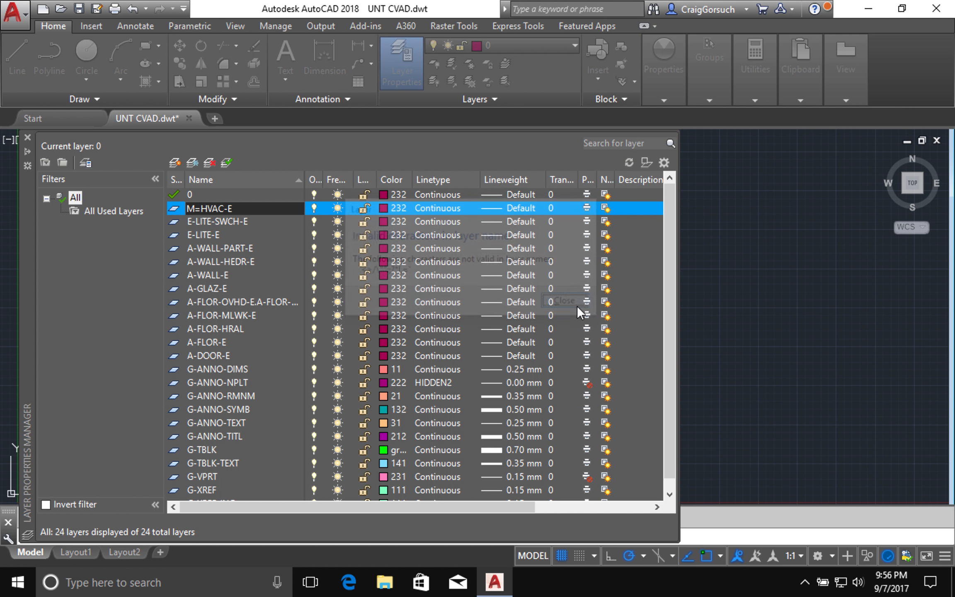
pyautogui.press('Left')
pyautogui.press('Left')
pyautogui.press('Left')
pyautogui.press('Left')
pyautogui.press('Left')
pyautogui.press('Left')
pyautogui.press('BackSpace')
pyautogui.write('-')
pyautogui.press('Right')
pyautogui.press('Right')
pyautogui.press('Right')
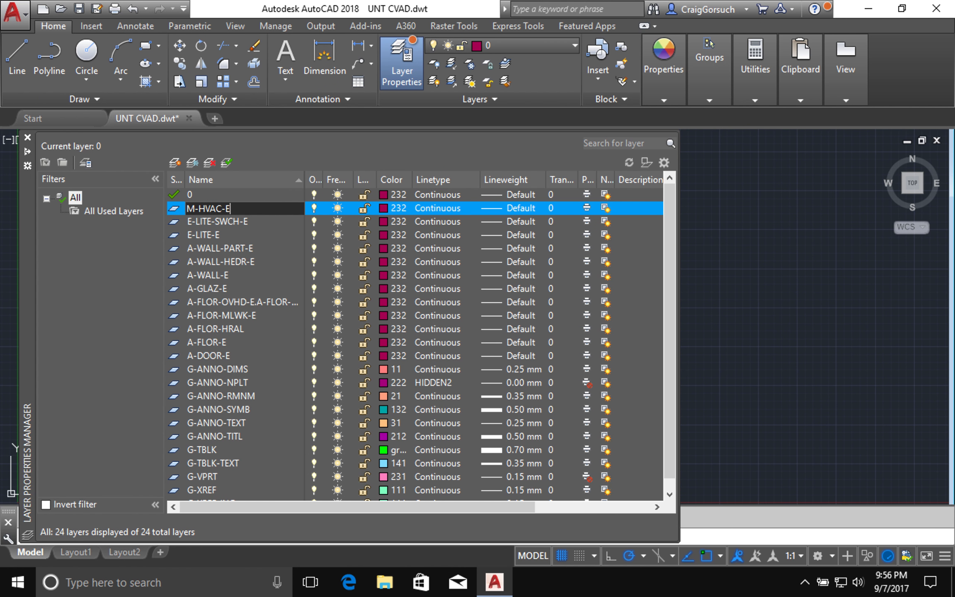
# - Create the plumbing and structural layers P-FIXT-E, S-COLS-E and S-COLS-GRID-E
pyautogui.hotkey('alt', 'n')
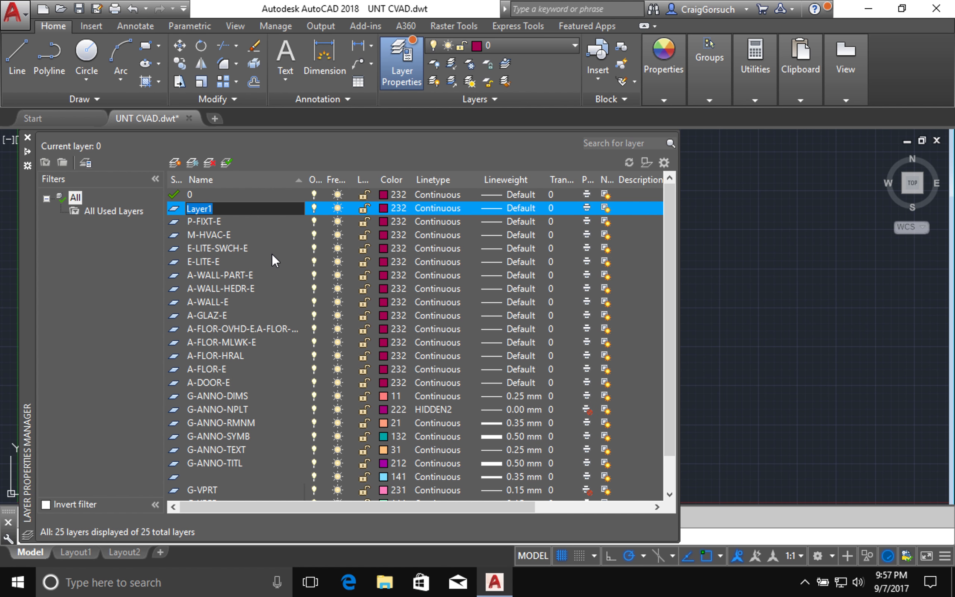
pyautogui.write('S-COLS-E')
pyautogui.press(',')
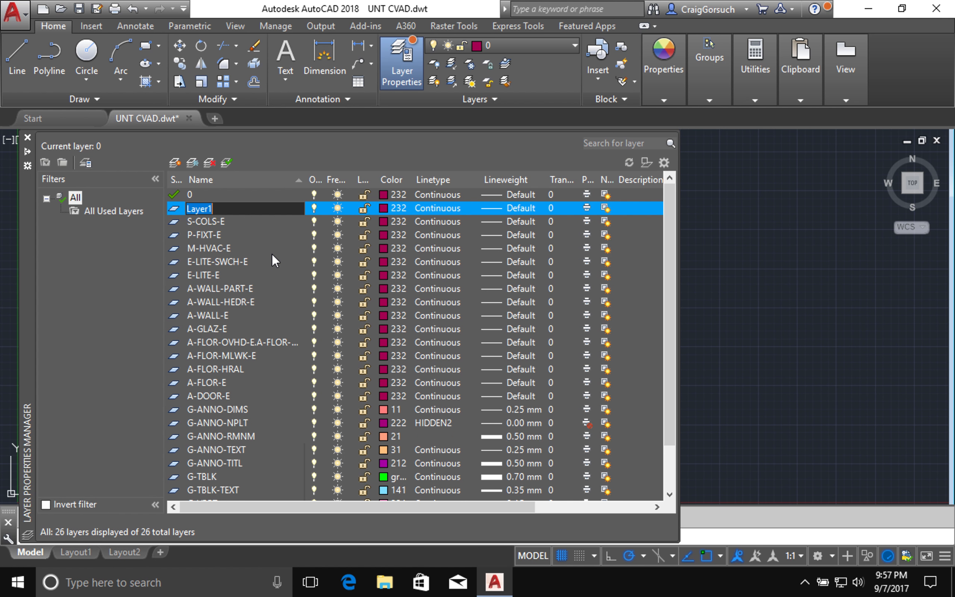
pyautogui.write('S-COLS-GR')
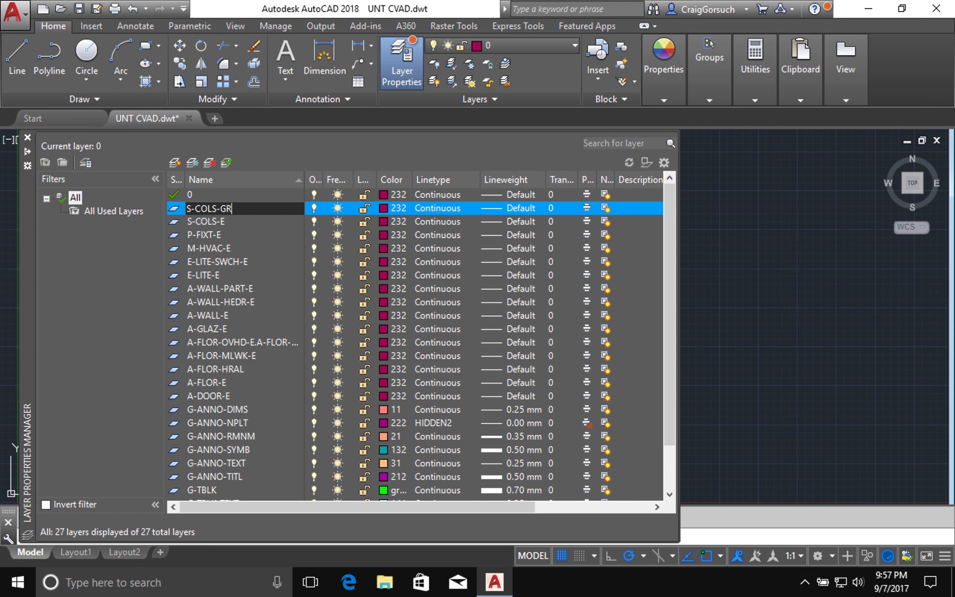
pyautogui.write('ID-E')
pyautogui.press('Return')
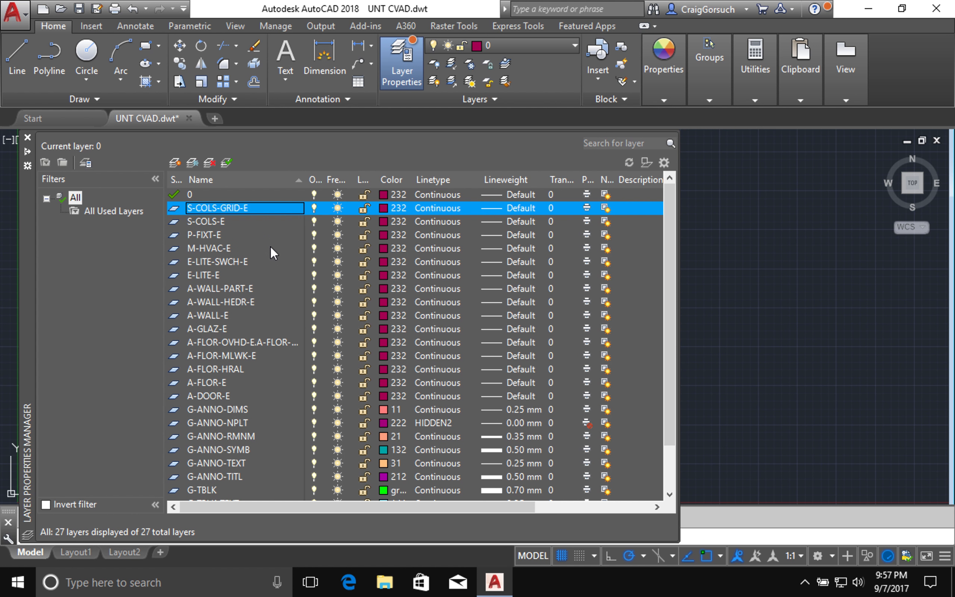
# - Sort the layer list by name in ascending order and set the color of layer A-DOOR-E to 43
pyautogui.click(254, 176)
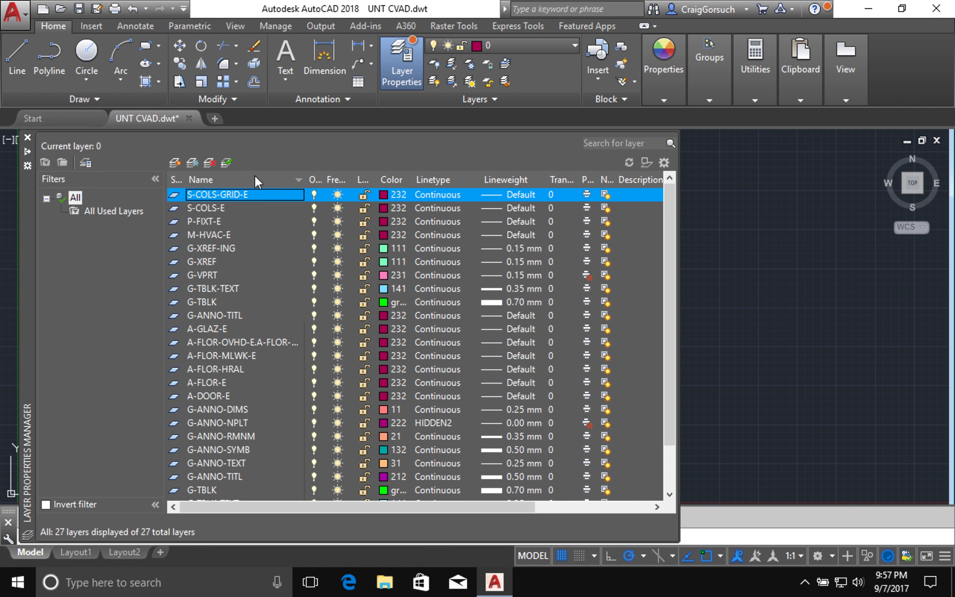
pyautogui.click(255, 174)
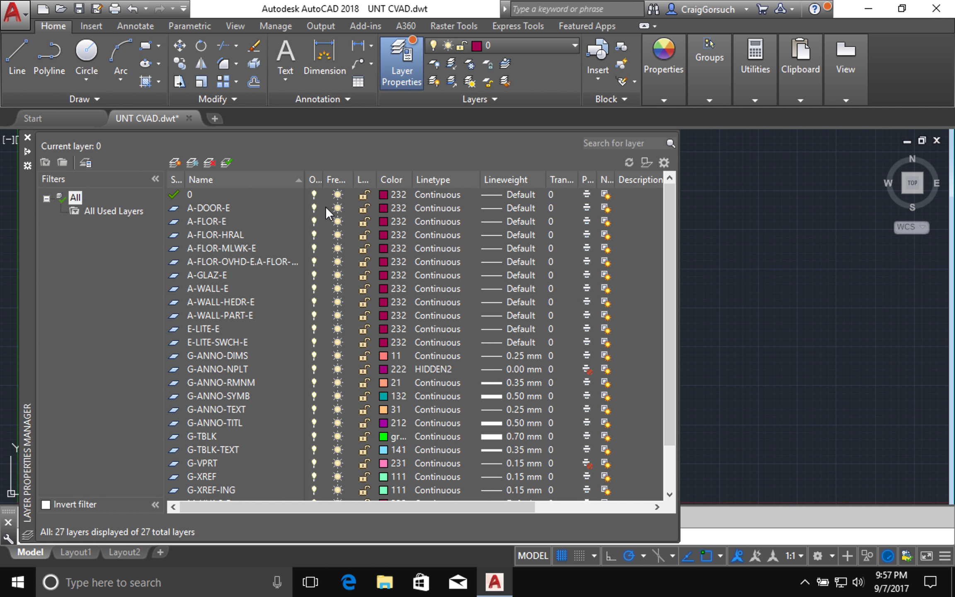
pyautogui.click(383, 206)
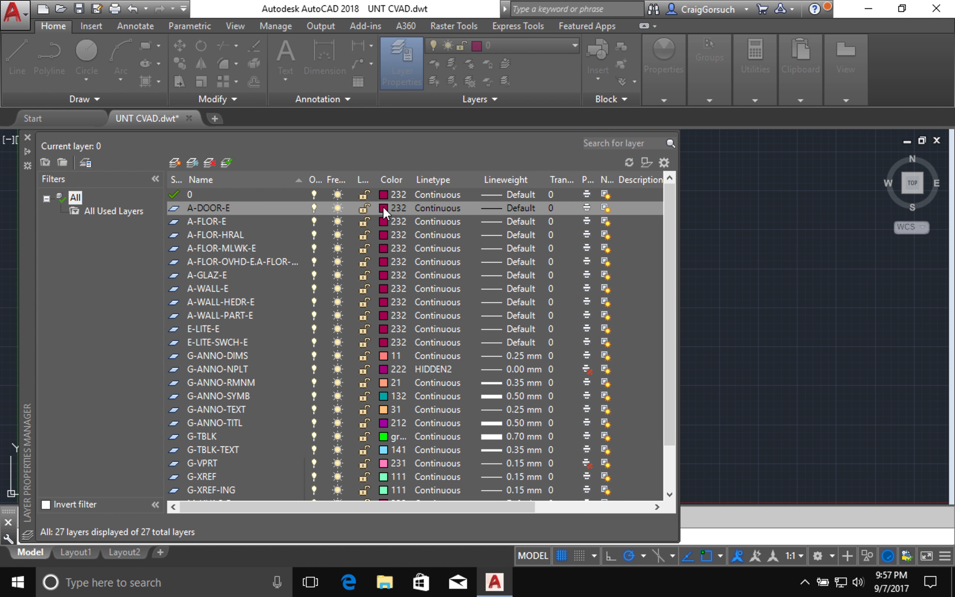
pyautogui.write('43')
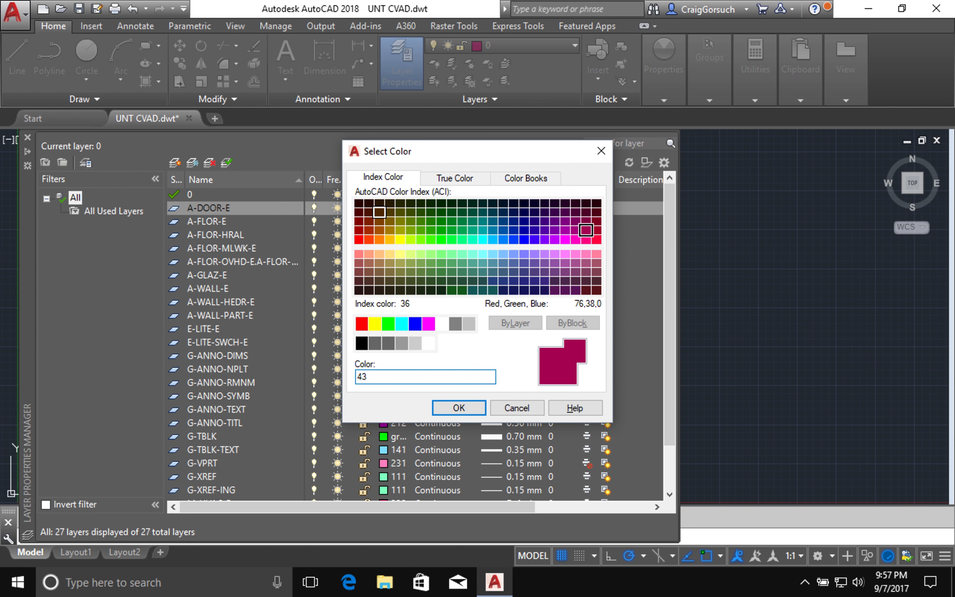
pyautogui.press('Return')
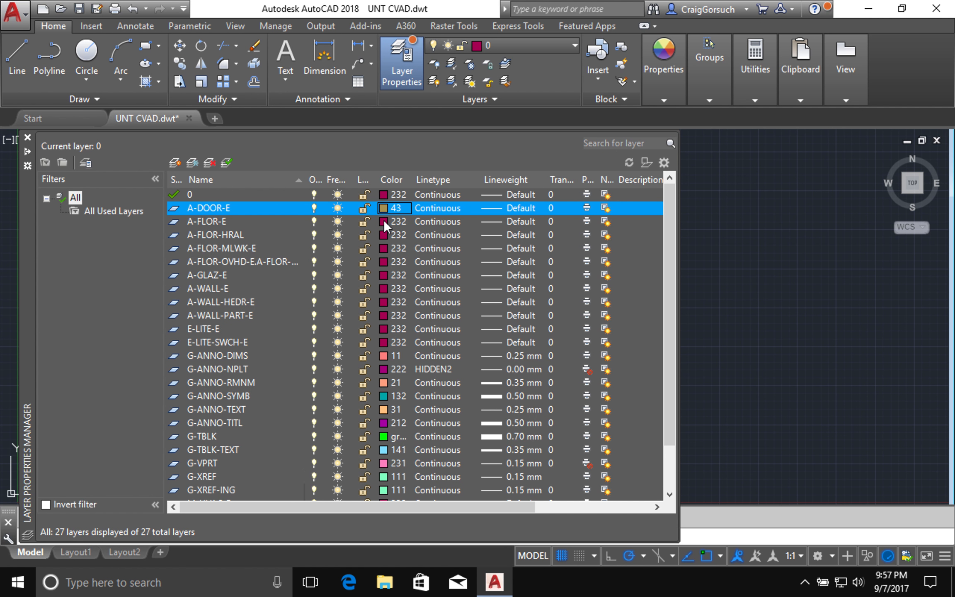
# - Set the color of layer A-FLOR-E to index color 163
pyautogui.click(383, 219)
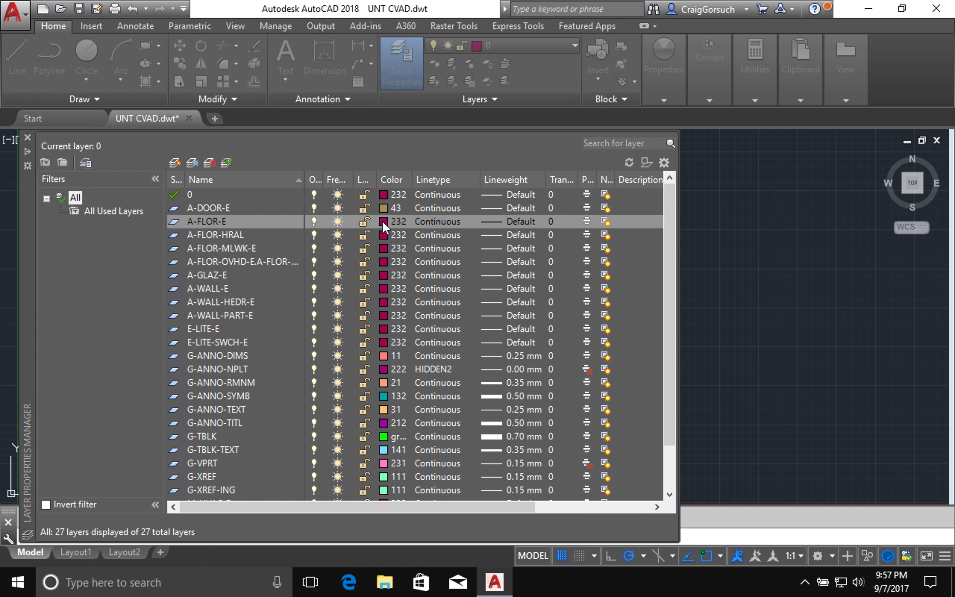
pyautogui.write('163')
pyautogui.press('Return')
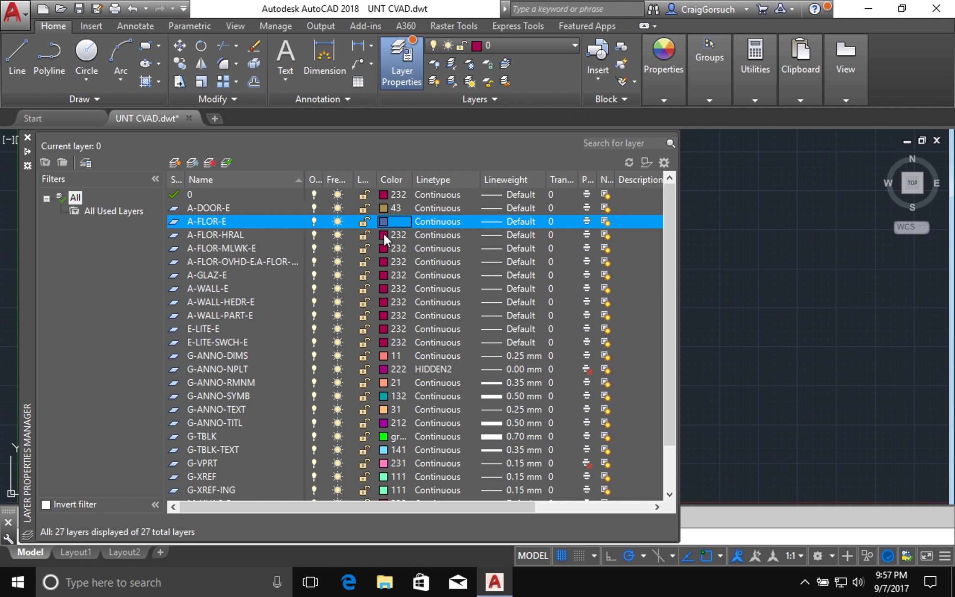
# - Set the color of layer A-FLOR-HRAL to index color 193
pyautogui.click(383, 233)
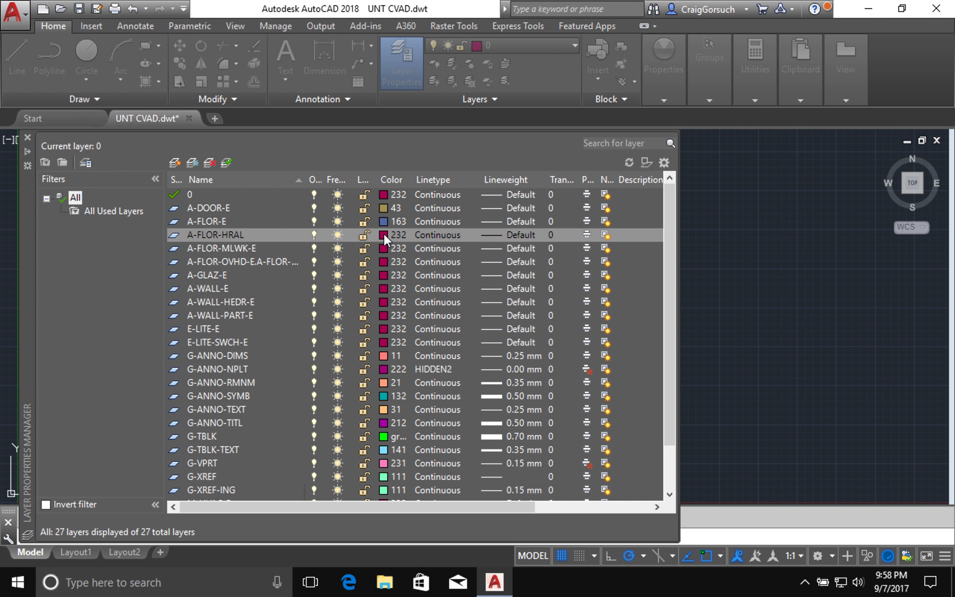
pyautogui.press('Return')
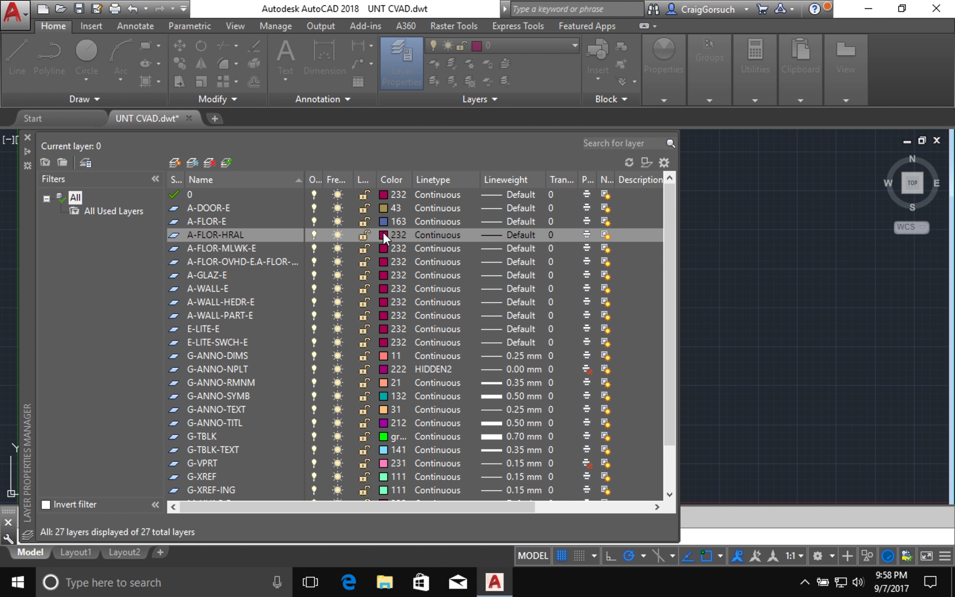
# - Shorten the overlong layer name that runs several floor layer names together to A-FLOR-OVHD-E
pyautogui.doubleClick(257, 261)
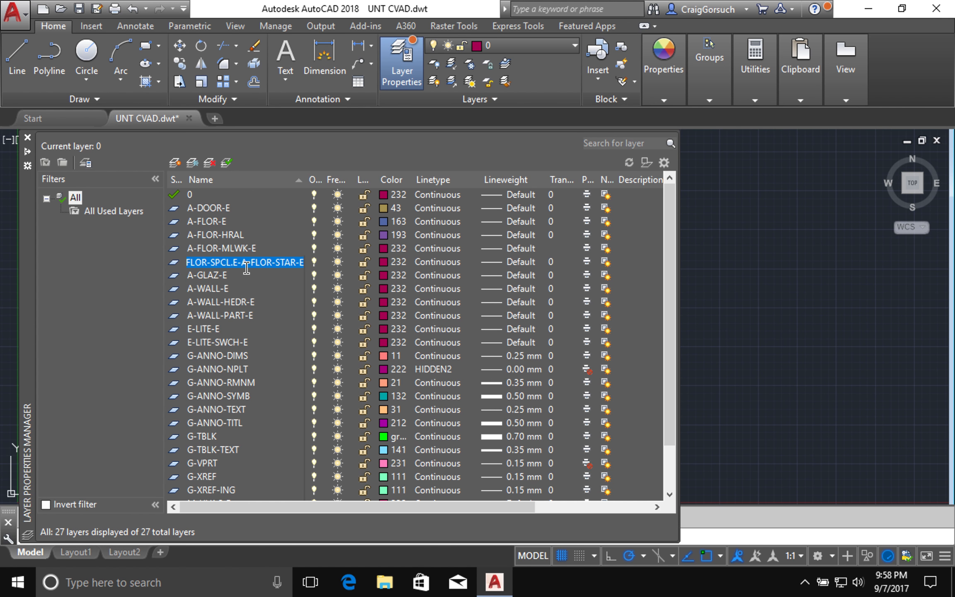
pyautogui.click(234, 262)
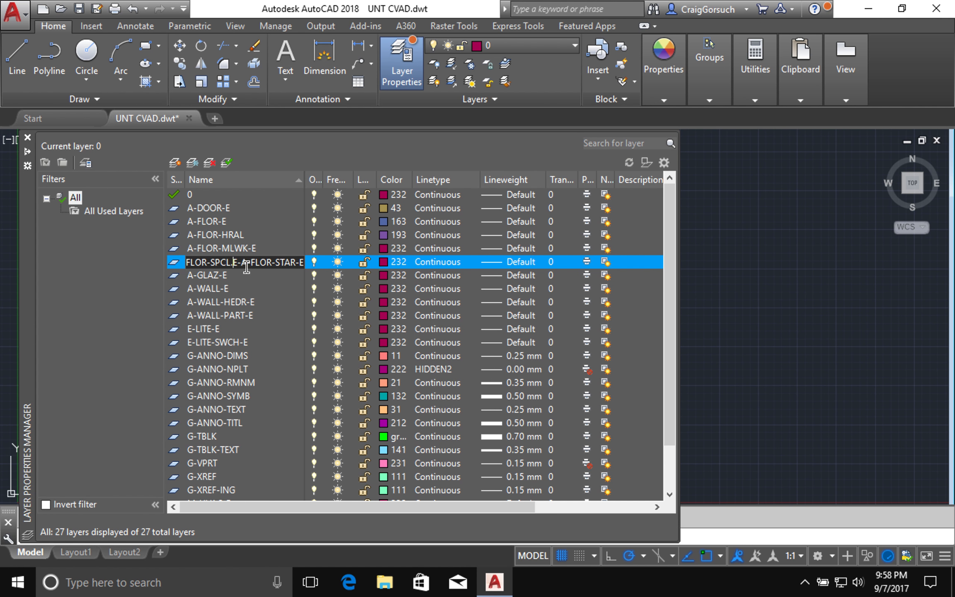
pyautogui.press('BackSpace')
pyautogui.hotkey('shift', 'Right')
pyautogui.hotkey('shift', 'Right')
pyautogui.hotkey('shift', 'Right')
pyautogui.hotkey('shift', 'Right')
pyautogui.hotkey('shift', 'Right')
pyautogui.hotkey('shift', 'Right')
pyautogui.hotkey('shift', 'Right')
pyautogui.hotkey('shift', 'Right')
pyautogui.hotkey('shift', 'Right')
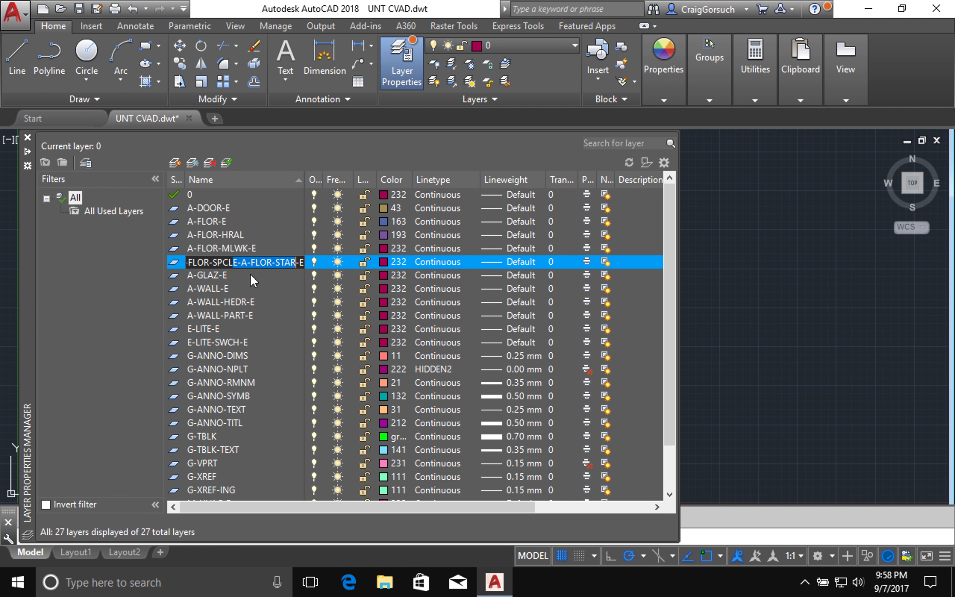
pyautogui.press('Delete')
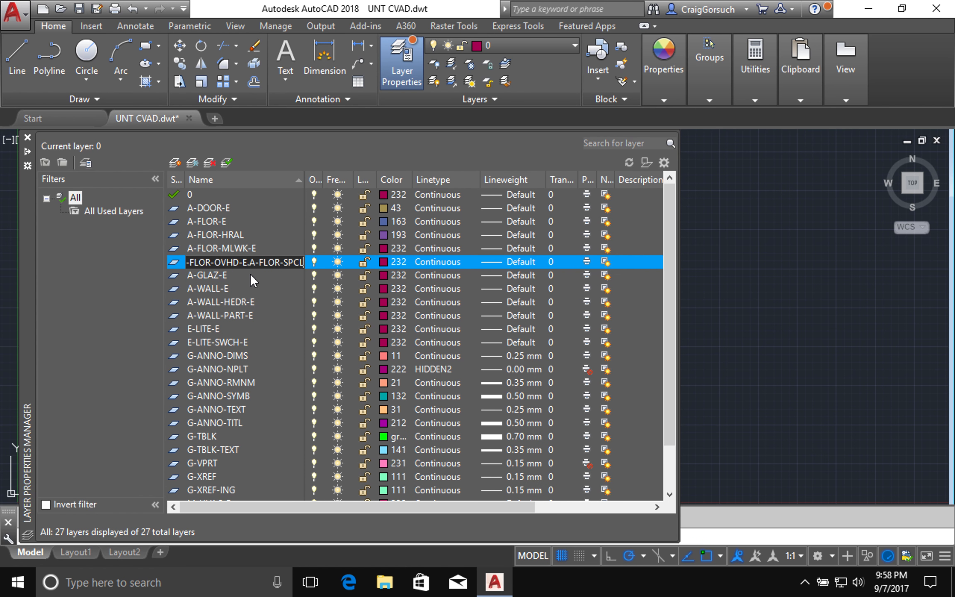
pyautogui.press('BackSpace')
pyautogui.press('BackSpace')
pyautogui.press('BackSpace')
pyautogui.press('BackSpace')
pyautogui.press('BackSpace')
pyautogui.press('BackSpace')
pyautogui.press('BackSpace')
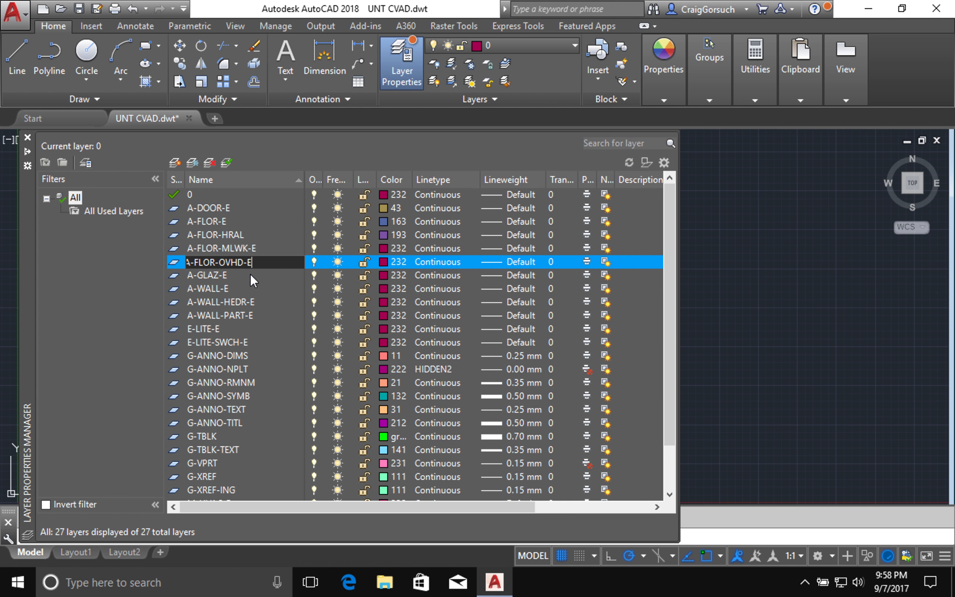
pyautogui.press('Return')
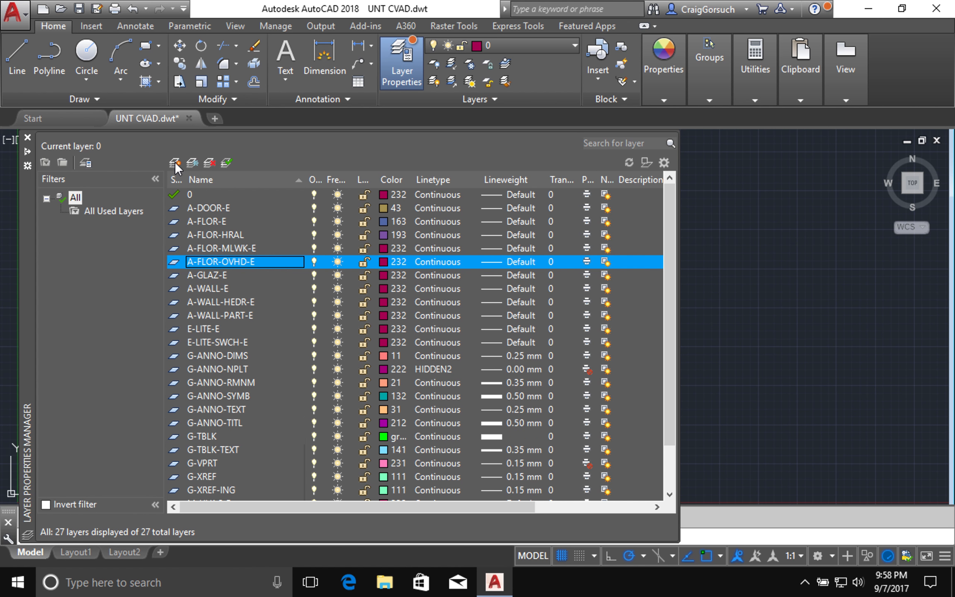
# - Create the two floor layers A-FLOR-SPCL-E and A-FLOR-STAR-E
pyautogui.click(175, 164)
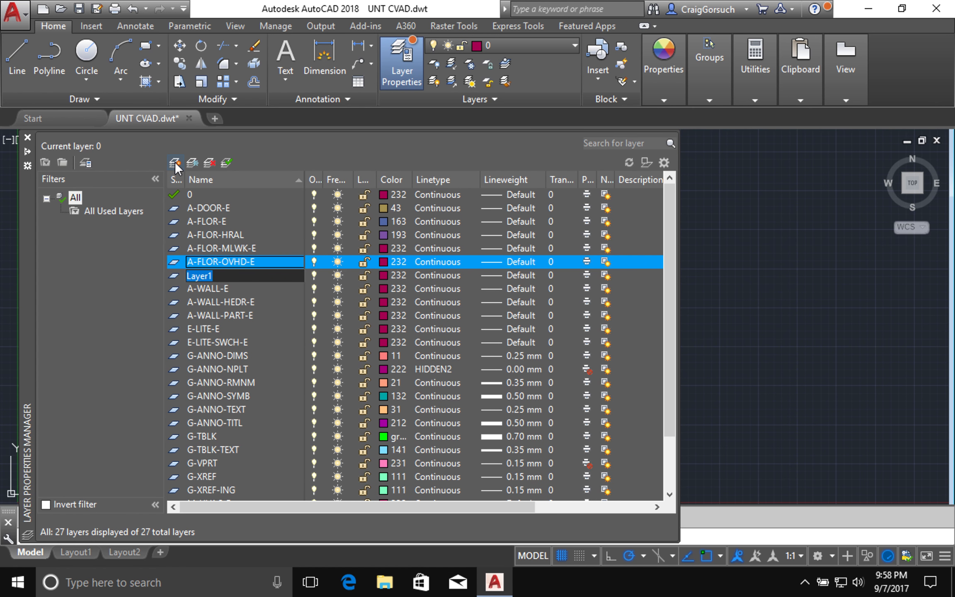
pyautogui.write('A-FLOR-SPCL-E')
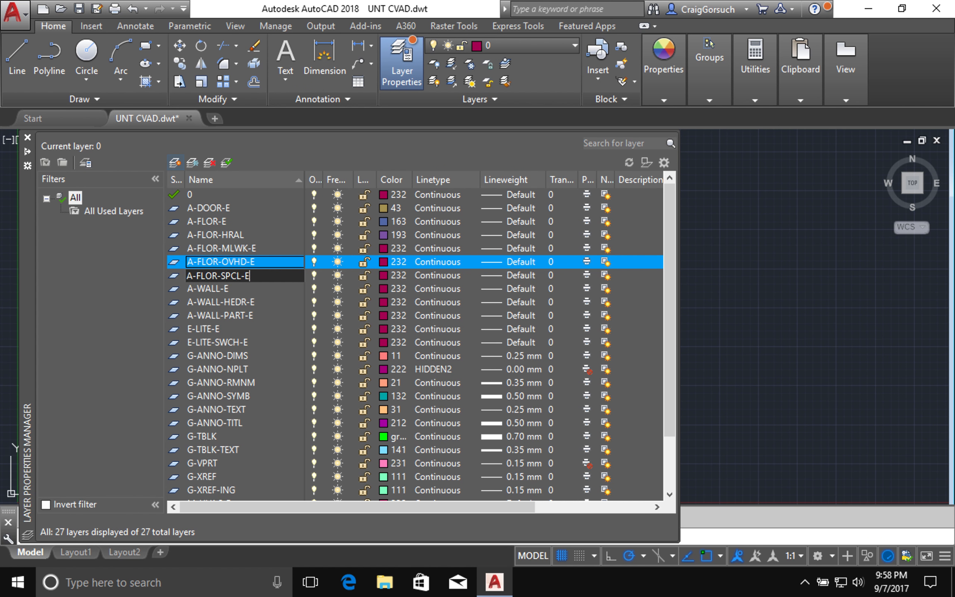
pyautogui.hotkey('ctrl', 'z')
pyautogui.write('A-')
pyautogui.click(175, 163)
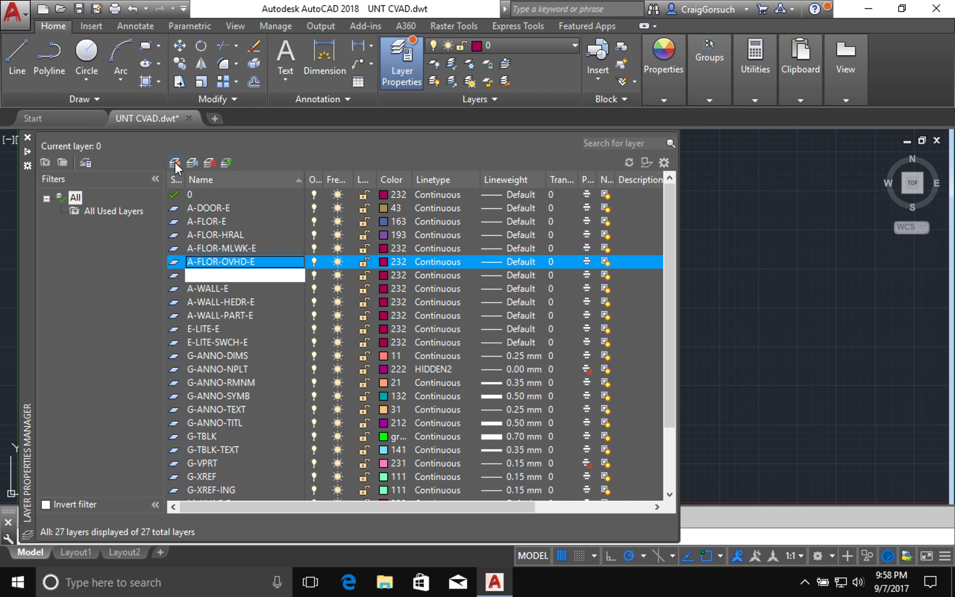
# - Rename layer A-FLOR-HRAL as A-FLOR-HRAL-E
pyautogui.click(239, 235)
pyautogui.click(238, 234)
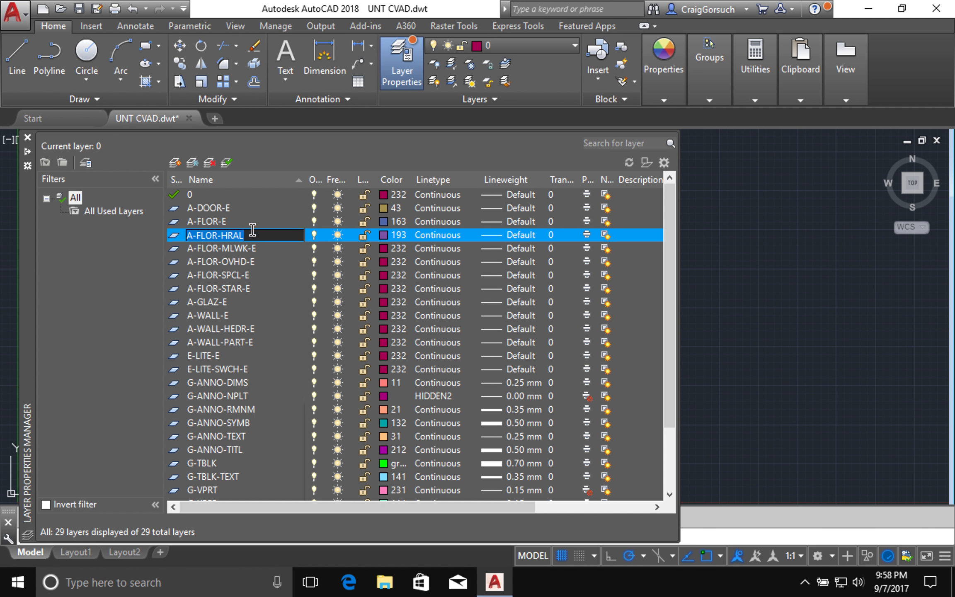
pyautogui.click(258, 235)
pyautogui.write('-E')
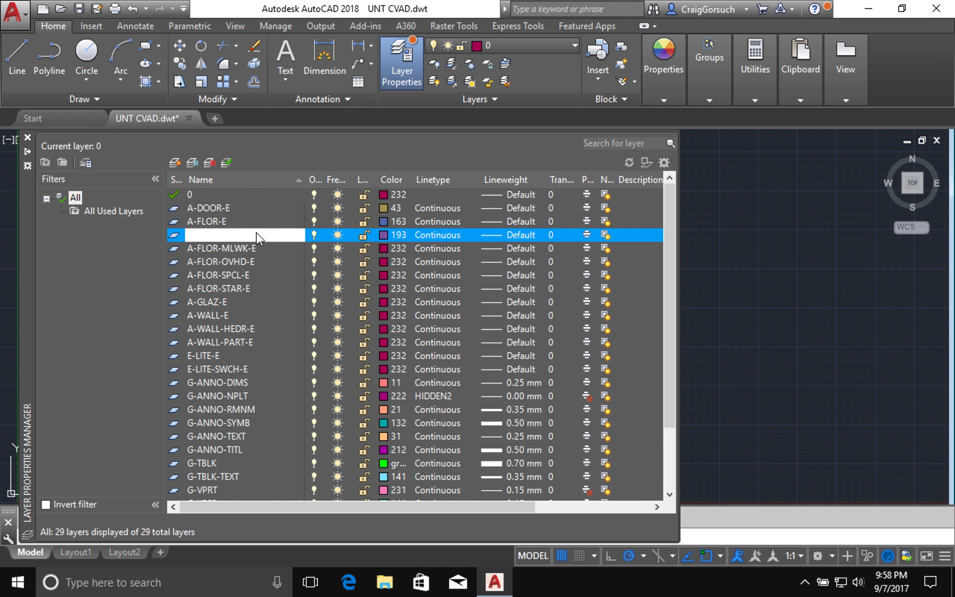
pyautogui.press('Return')
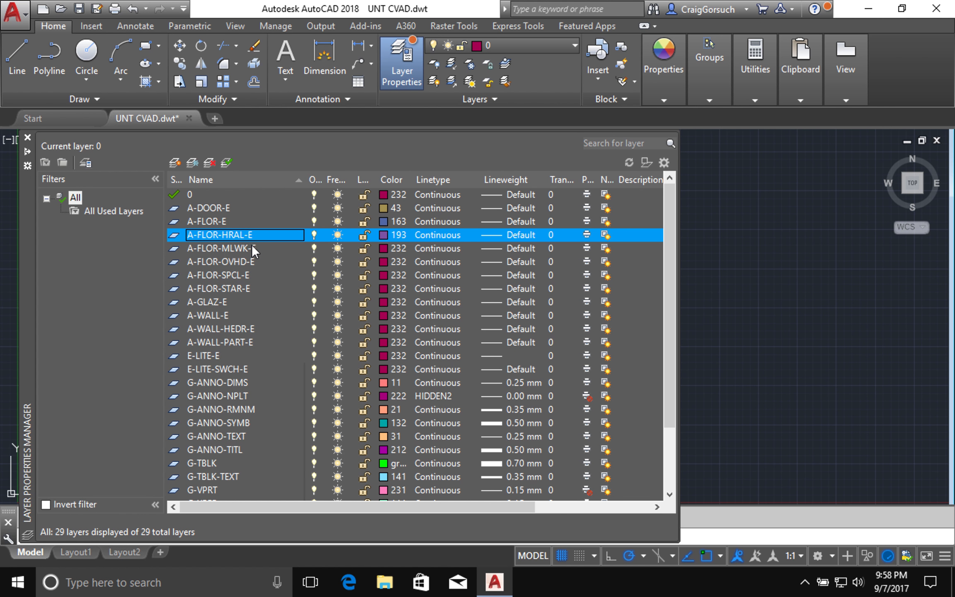
# - Set the color of layer A-FLOR-MLWK-E to 243 and of layer A-FLOR-OVHD-E to 143
pyautogui.click(383, 248)
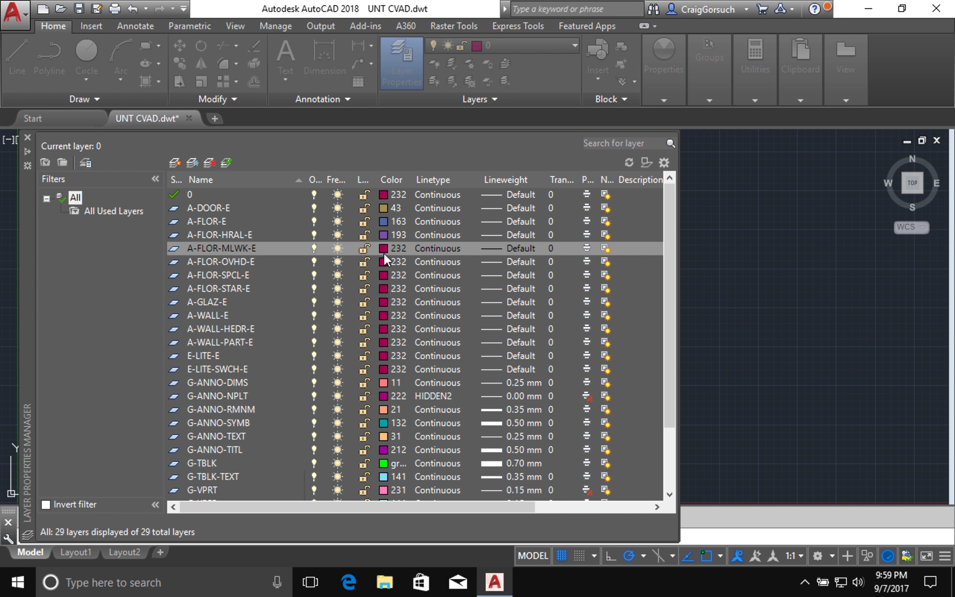
pyautogui.click(383, 248)
pyautogui.write('243')
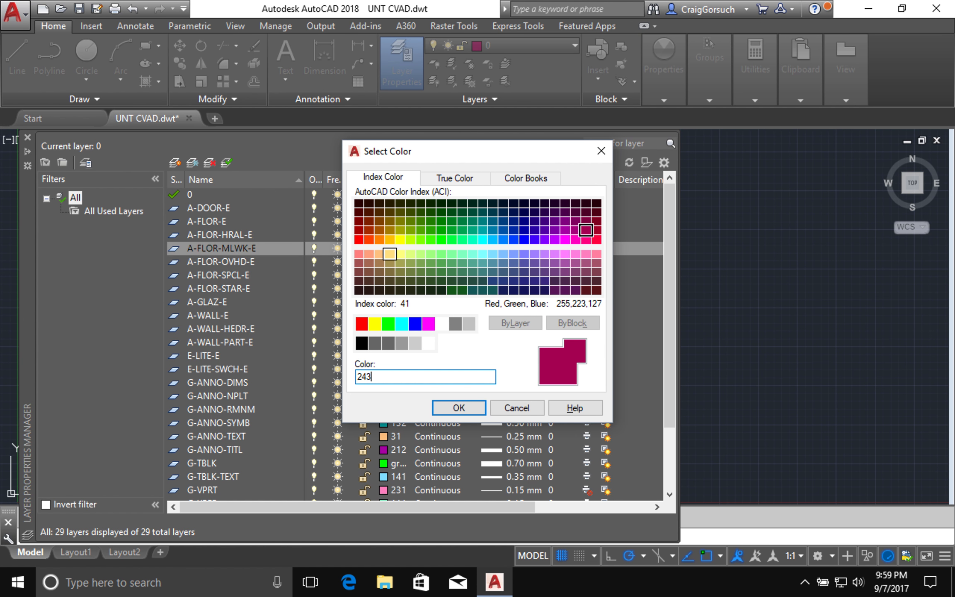
pyautogui.press('Return')
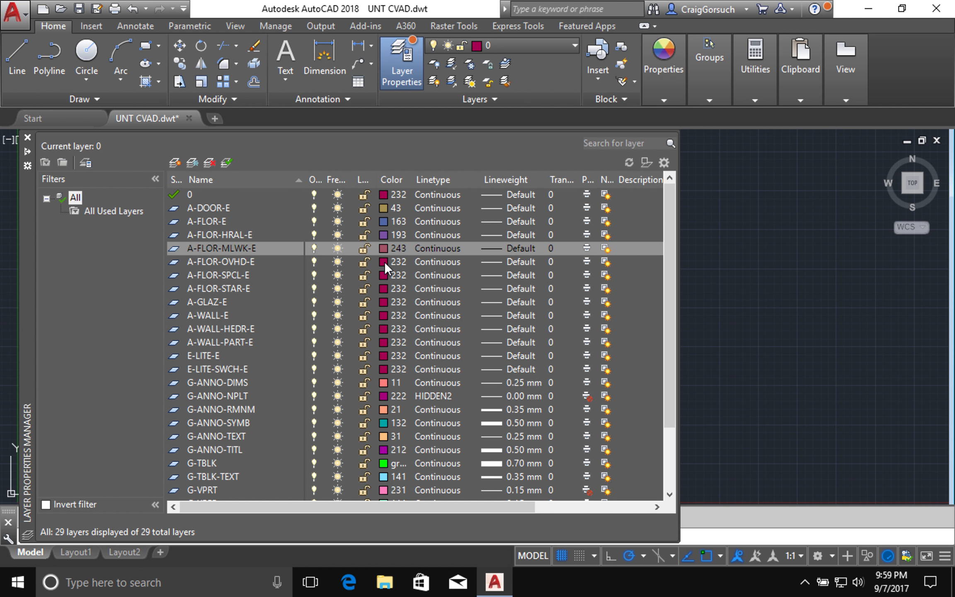
pyautogui.click(384, 262)
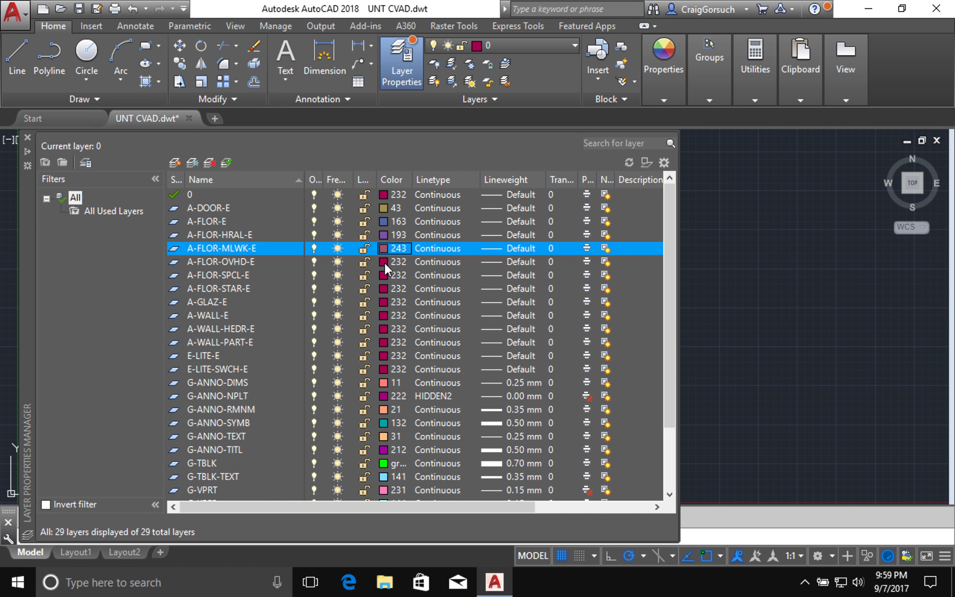
pyautogui.write('143')
pyautogui.press('Return')
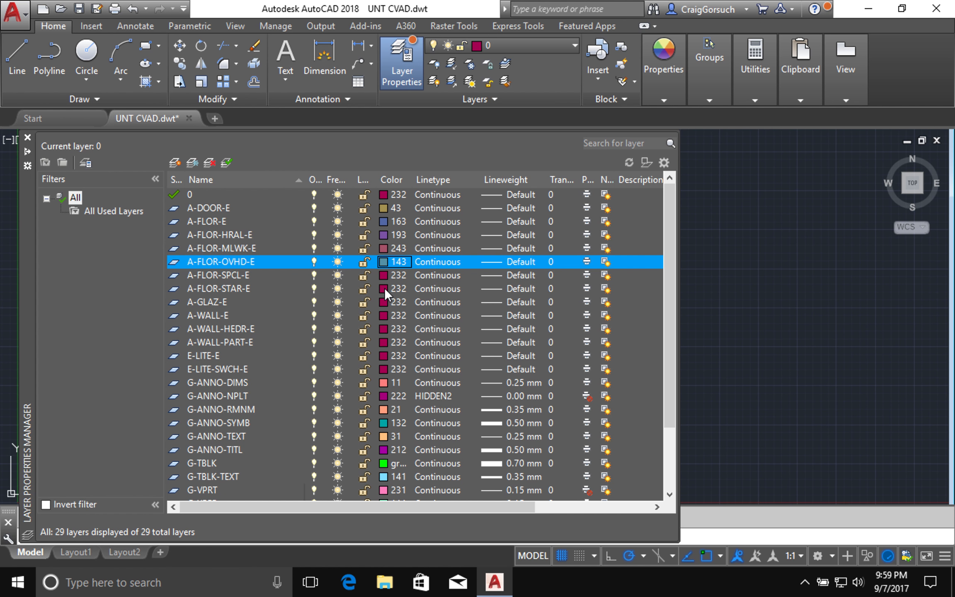
# - Set the layer colors of A-FLOR-SPCL-E to 73, A-FLOR-STAR-E to 173, A-GLAZ-E to 123, A-WALL-E to 213, A-WALL-HEDR-E to 193 and A-WALL-PART-E to 203
pyautogui.click(384, 276)
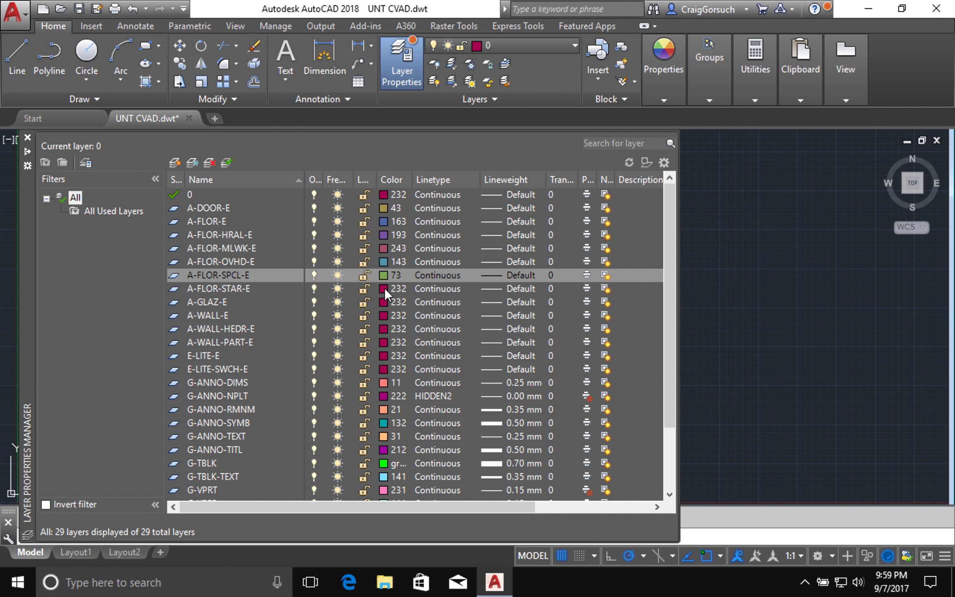
pyautogui.click(384, 288)
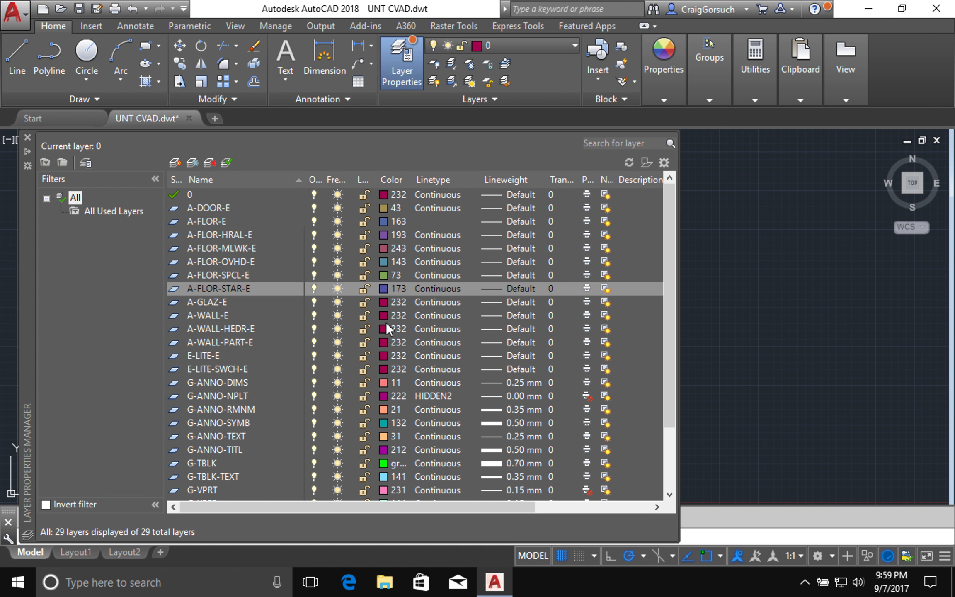
pyautogui.click(385, 304)
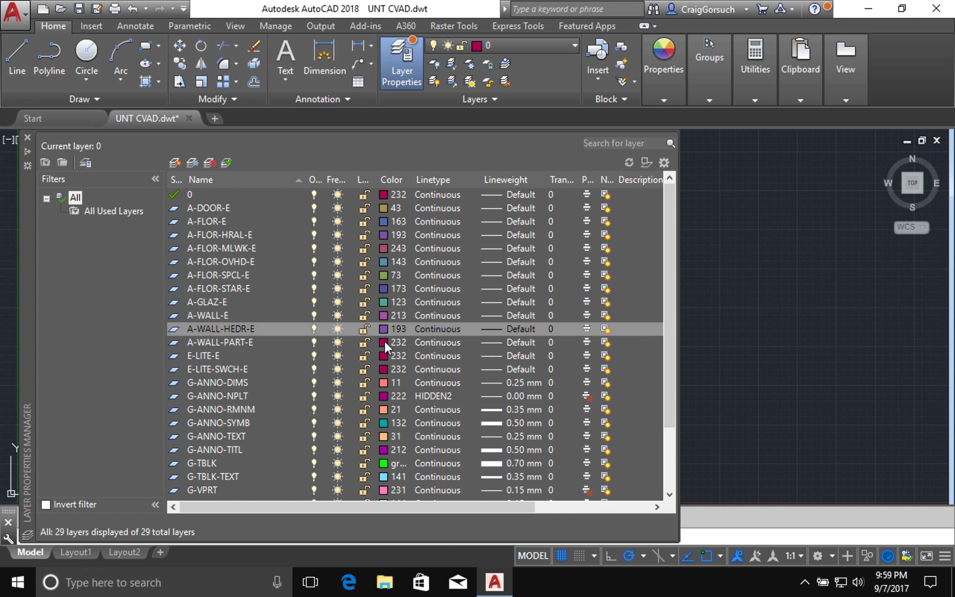
pyautogui.click(384, 341)
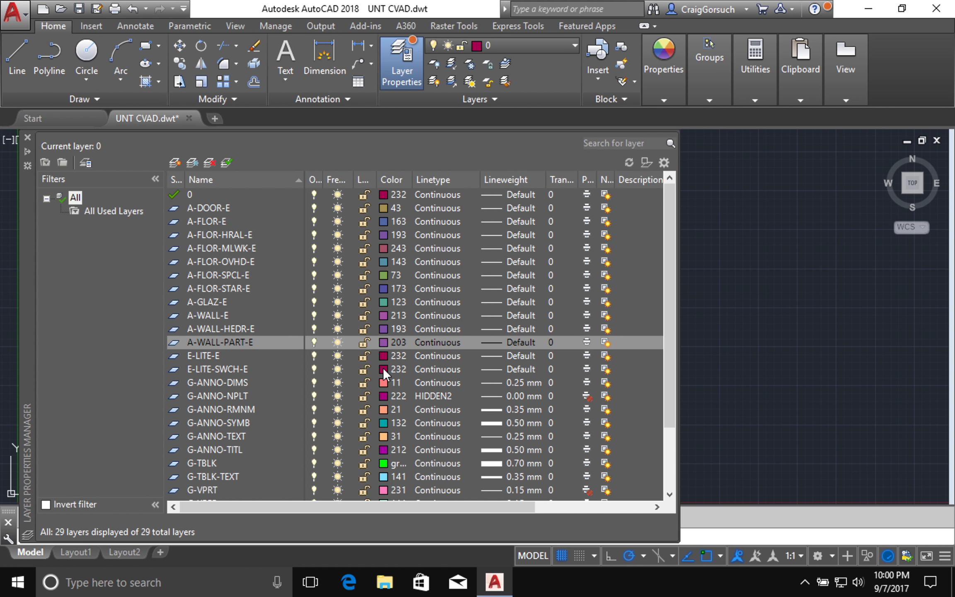
# - Set the color of E-LITE-E and E-LITE-SWCH-E to 53, M-HVAC-E to 143, and P-FIXT-E, S-COLS-E and S-COLS-GRID-E to 93
pyautogui.click(382, 367)
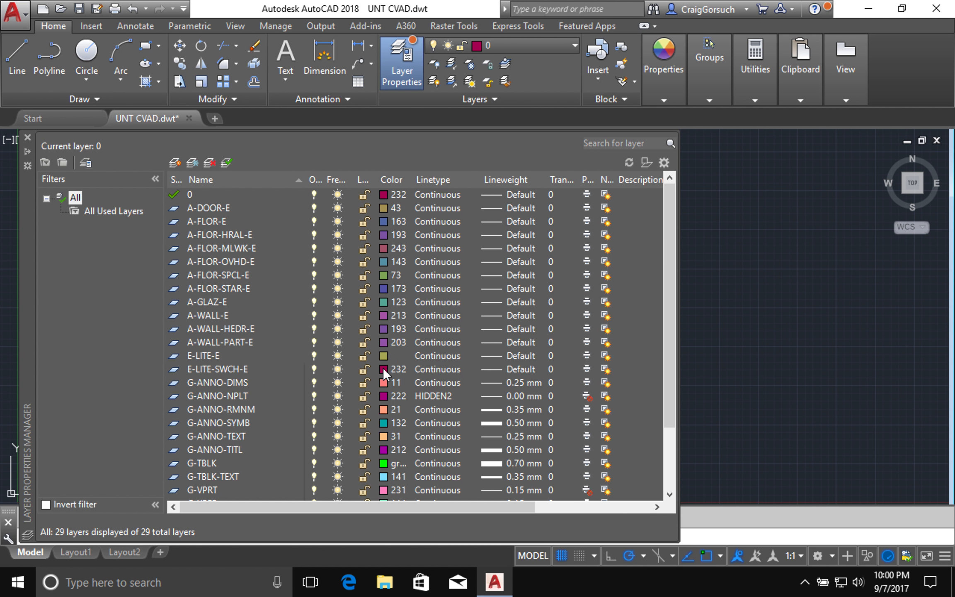
pyautogui.scroll(-2, 383, 368)
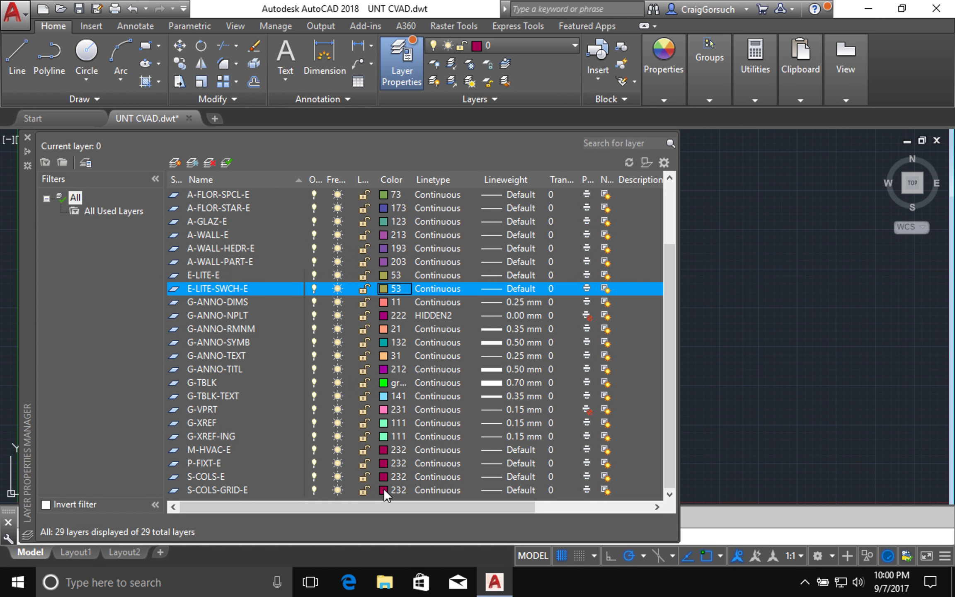
pyautogui.click(440, 488)
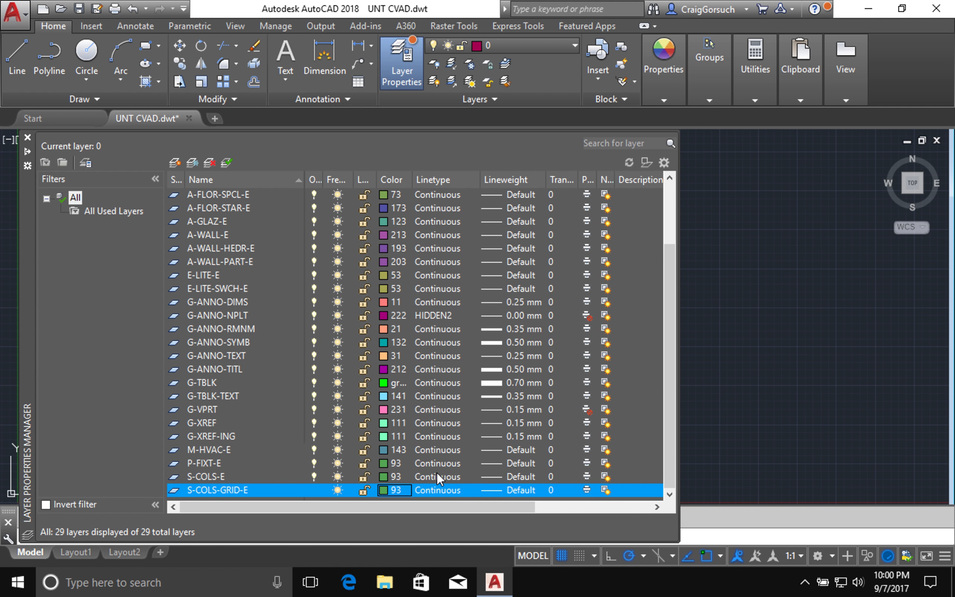
# - Set the lineweight of layer S-COLS-E to 0.50 mm
pyautogui.click(524, 476)
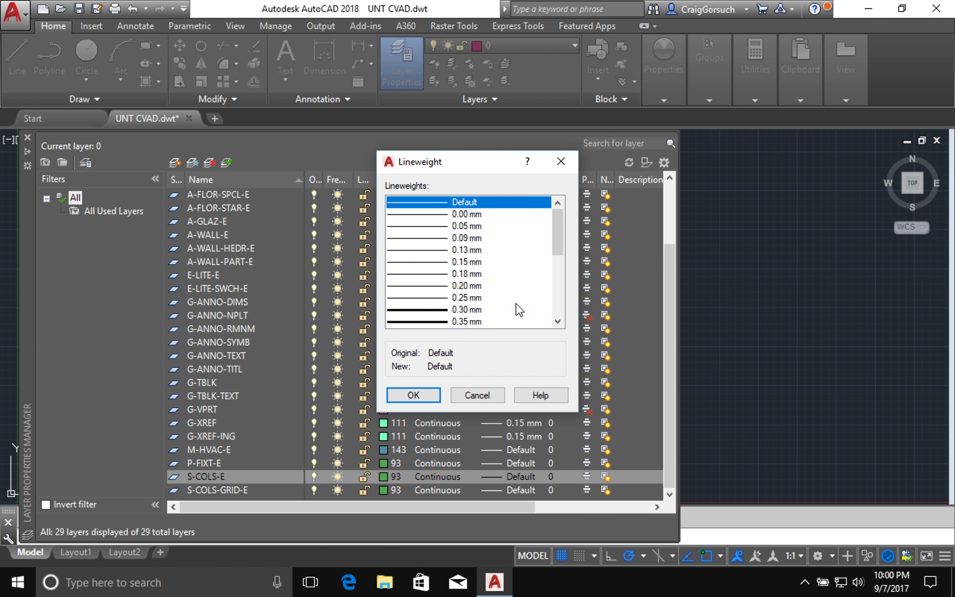
pyautogui.click(558, 321)
pyautogui.click(557, 321)
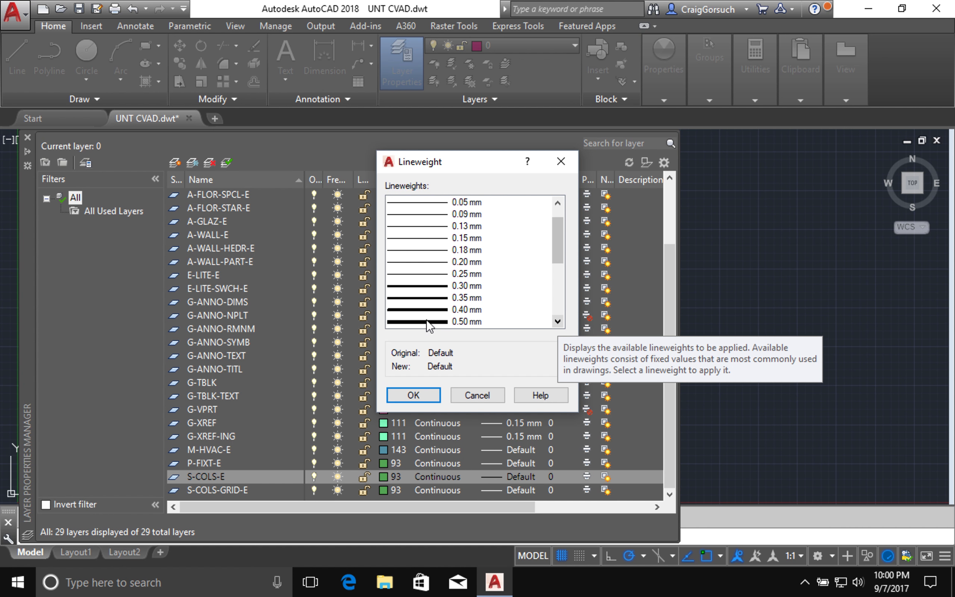
pyautogui.click(427, 321)
pyautogui.click(415, 395)
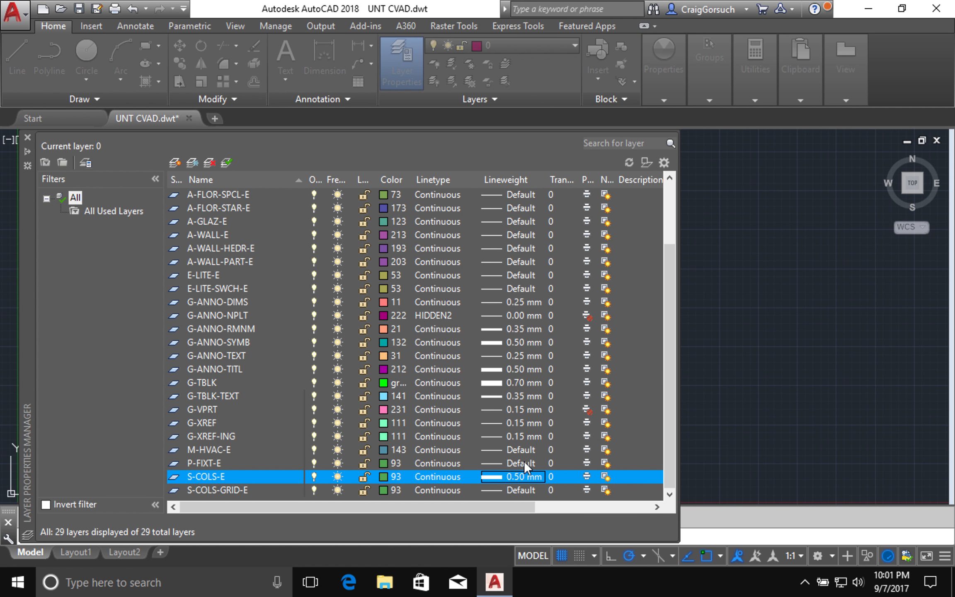
# - Set the lineweight of layer P-FIXT-E to 0.35 mm
pyautogui.click(523, 460)
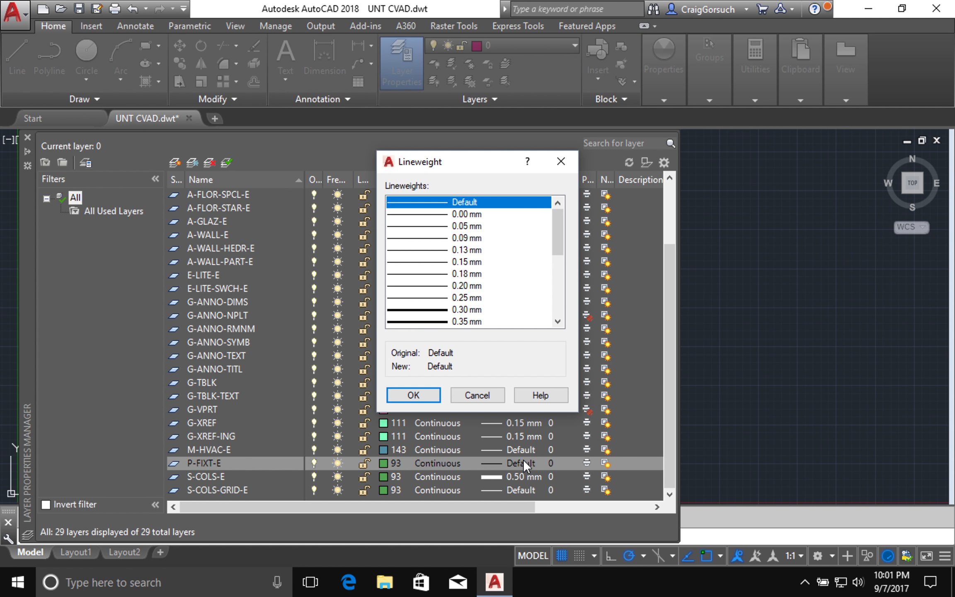
pyautogui.click(474, 321)
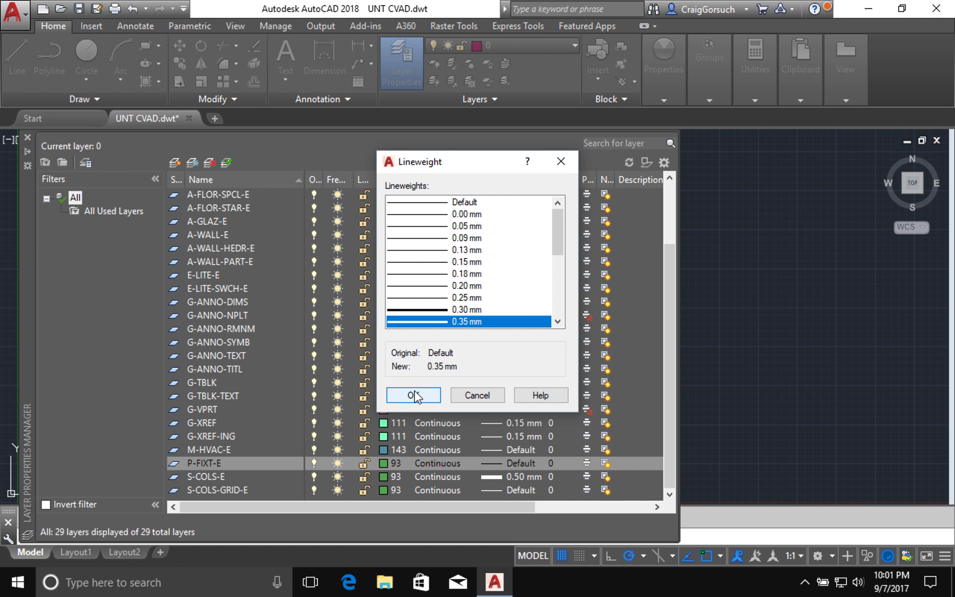
pyautogui.click(414, 395)
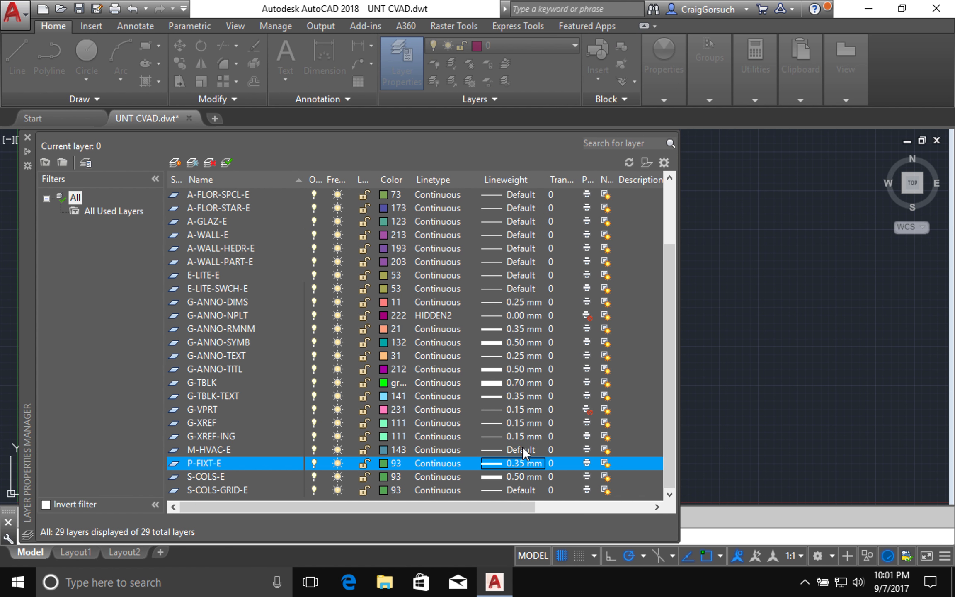
# - Set the lineweight of layer M-HVAC-E to 0.50 mm
pyautogui.click(522, 449)
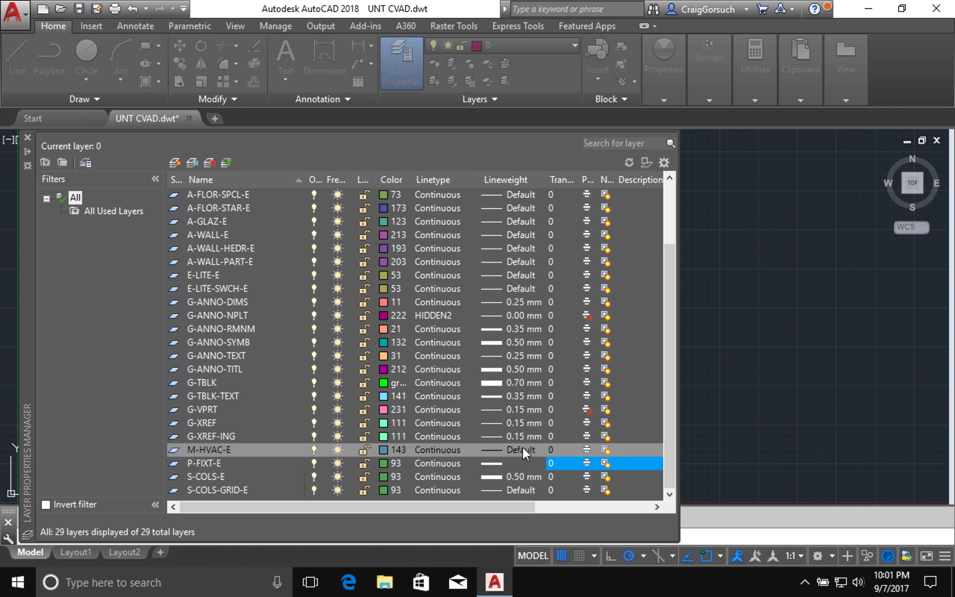
pyautogui.scroll(-4, 539, 306)
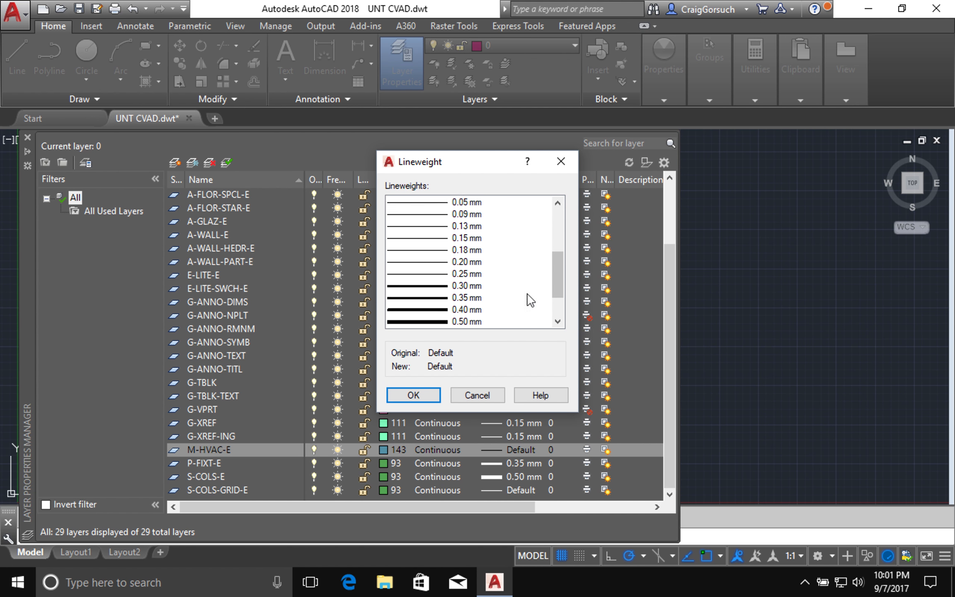
pyautogui.click(421, 237)
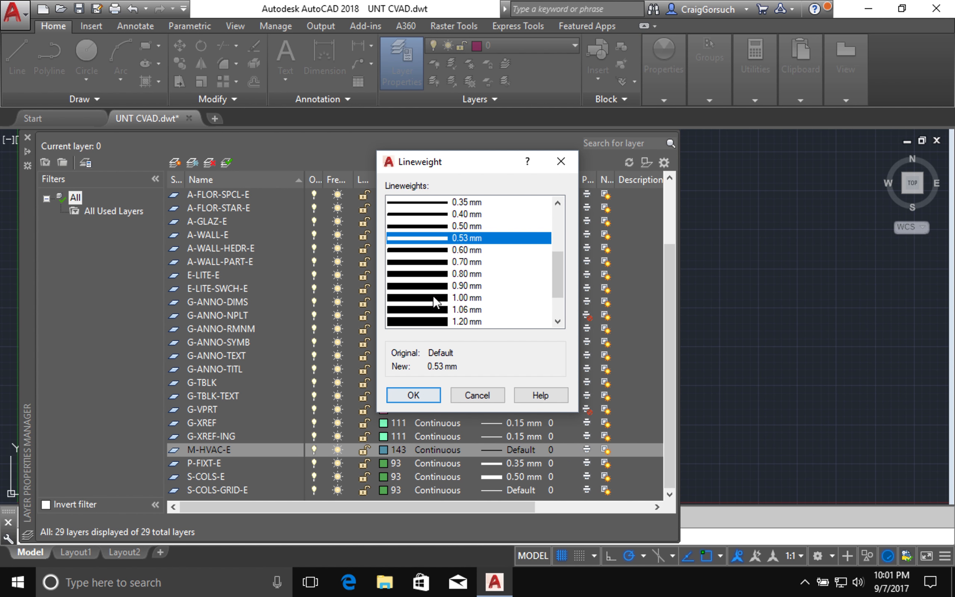
pyautogui.click(438, 213)
pyautogui.click(429, 226)
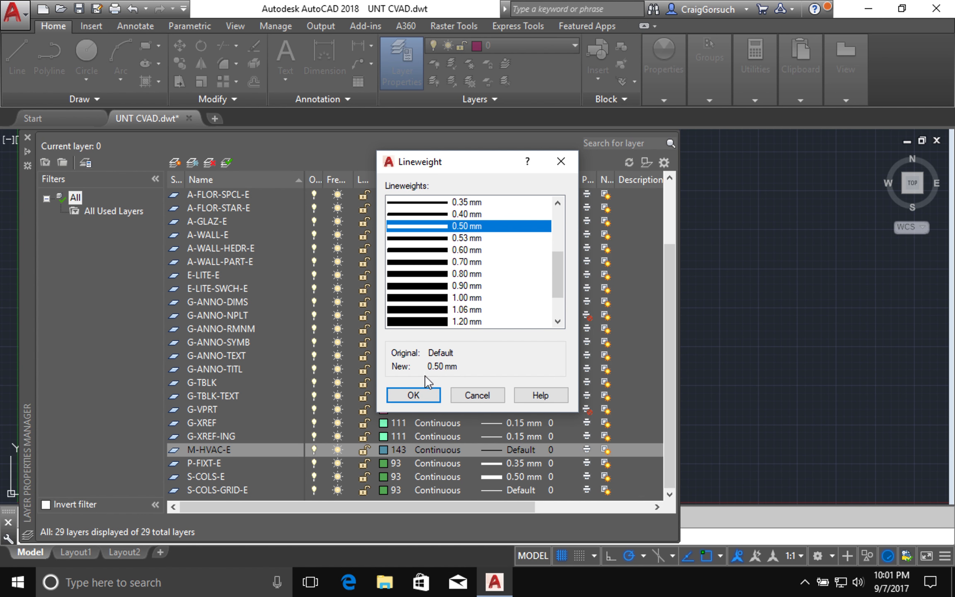
pyautogui.click(429, 398)
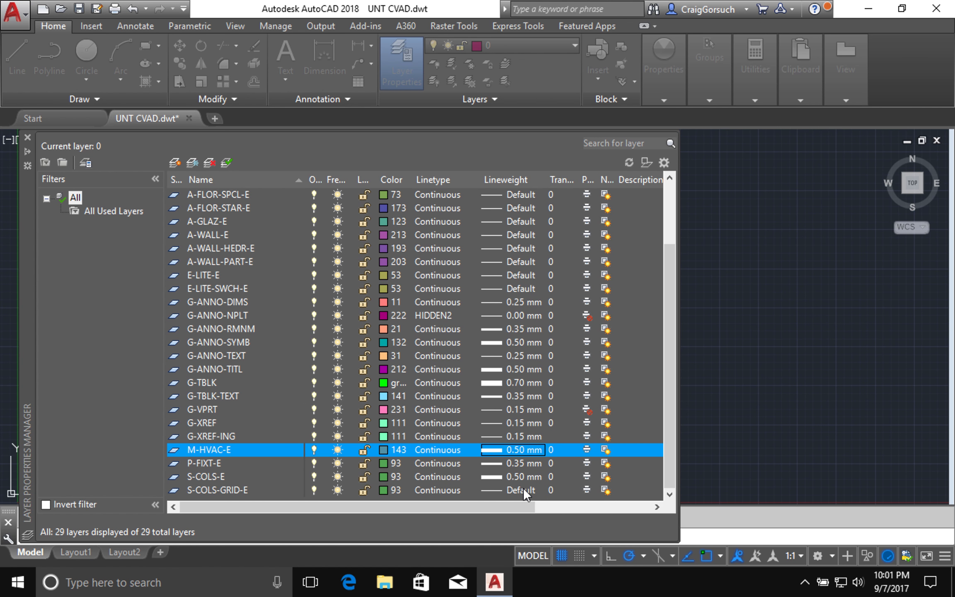
# - Set the lineweight of layer S-COLS-GRID-E to 0.25 mm
pyautogui.click(523, 487)
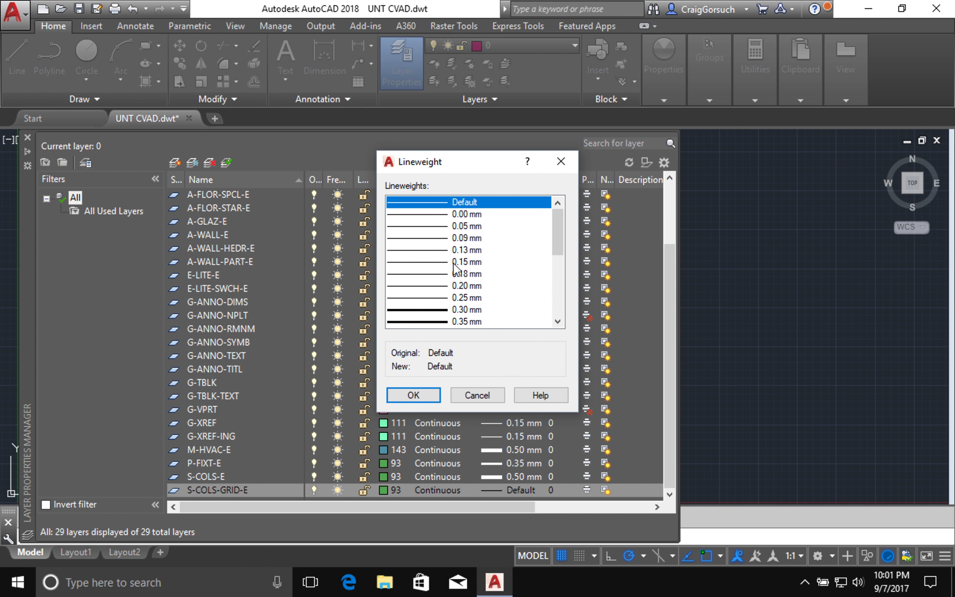
pyautogui.click(431, 286)
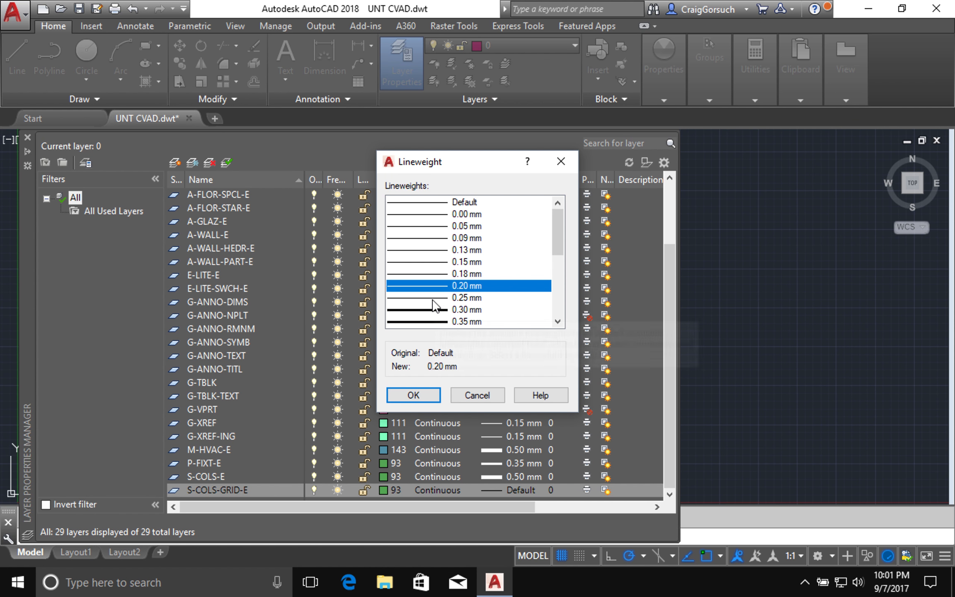
pyautogui.click(435, 298)
pyautogui.click(414, 395)
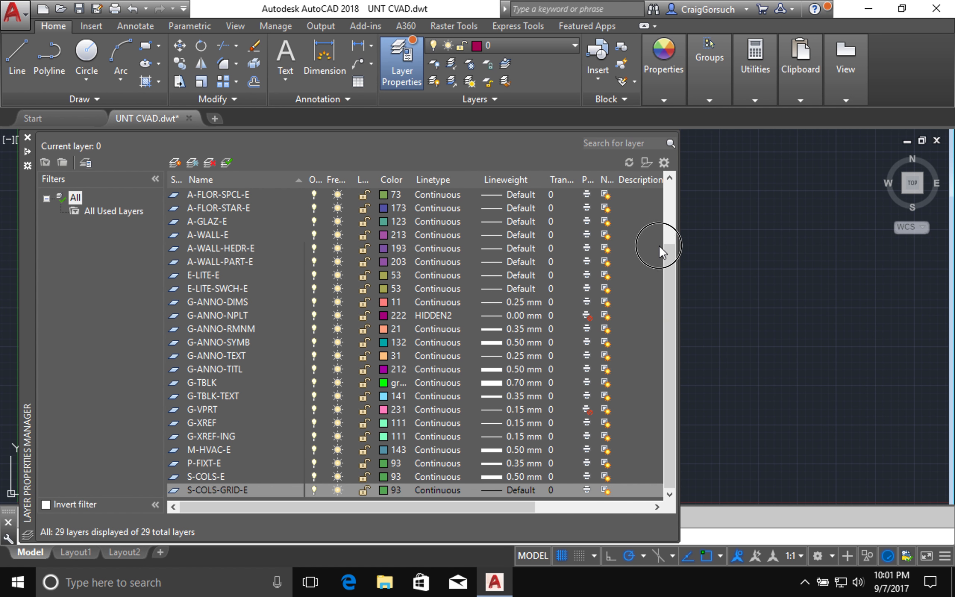
# - Set the lineweight of layer E-LITE-SWCH-E to 0.20 mm
pyautogui.click(668, 218)
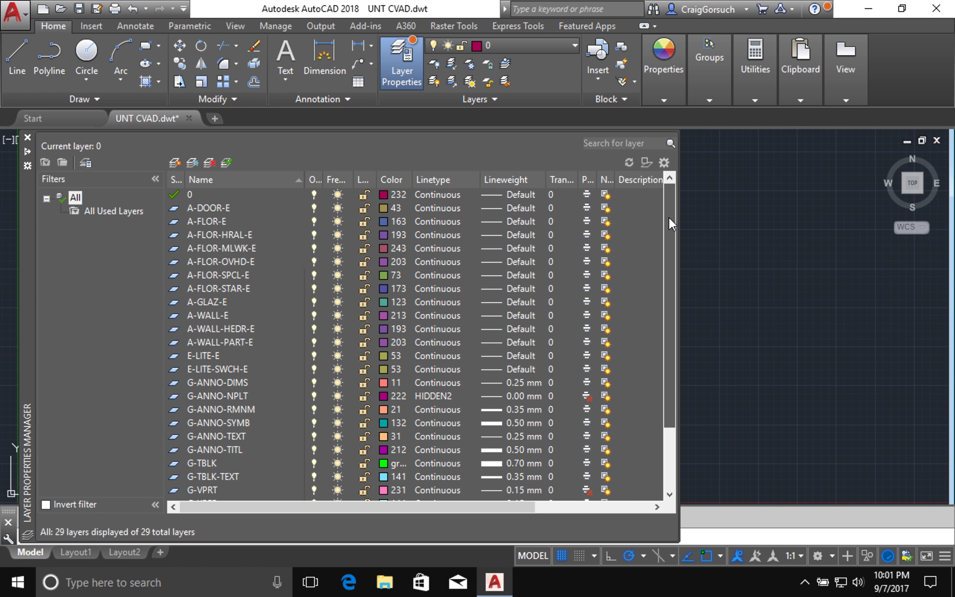
pyautogui.click(523, 368)
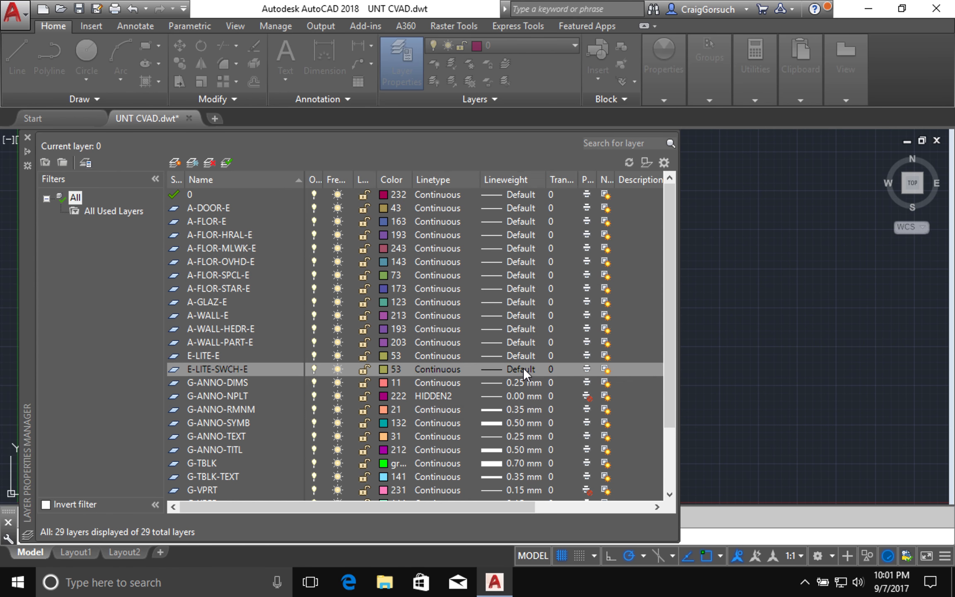
pyautogui.click(523, 368)
pyautogui.click(464, 286)
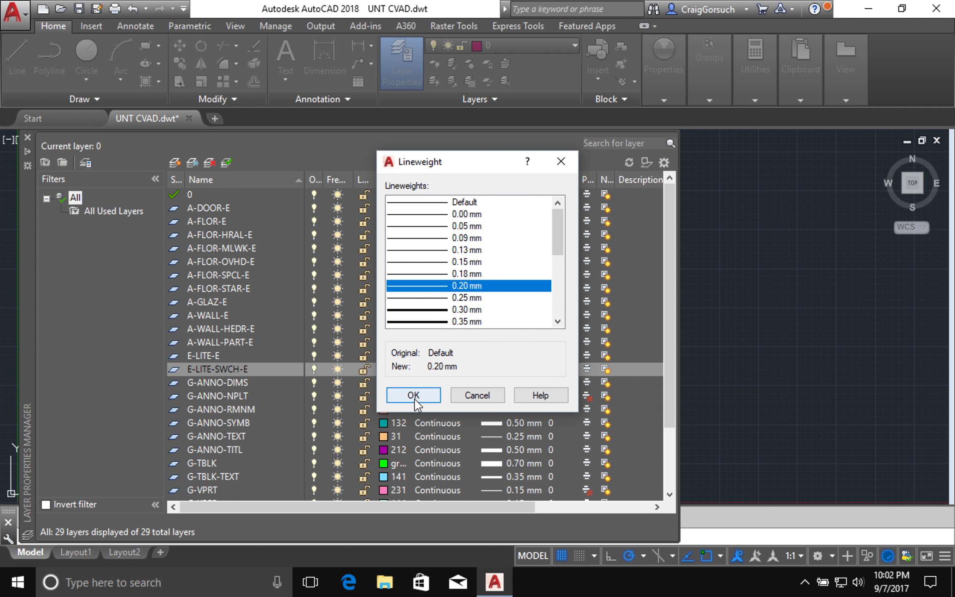
pyautogui.click(413, 394)
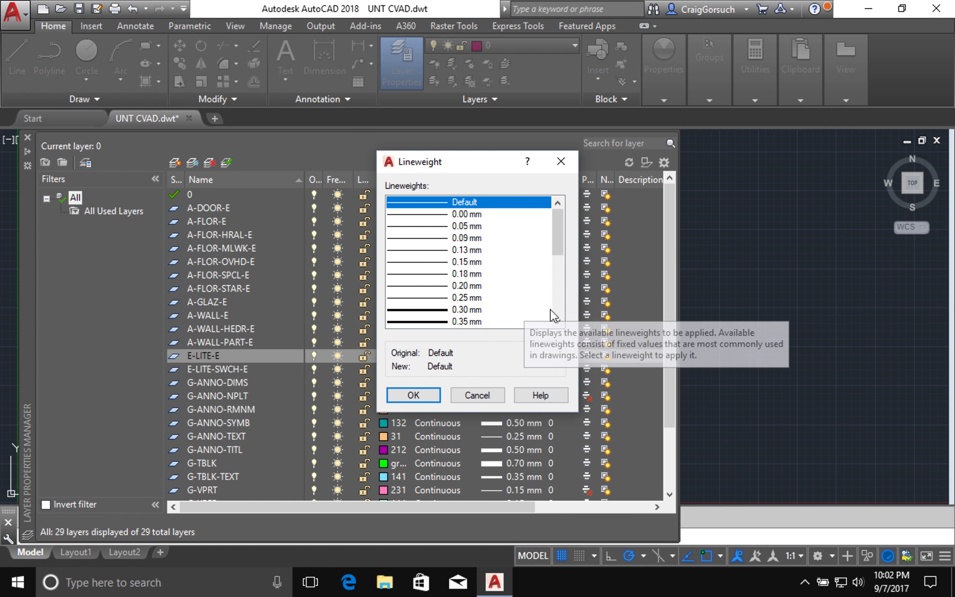
# - Set the lineweight of layer E-LITE-E to 0.50 mm
pyautogui.click(558, 321)
pyautogui.click(557, 321)
pyautogui.click(558, 321)
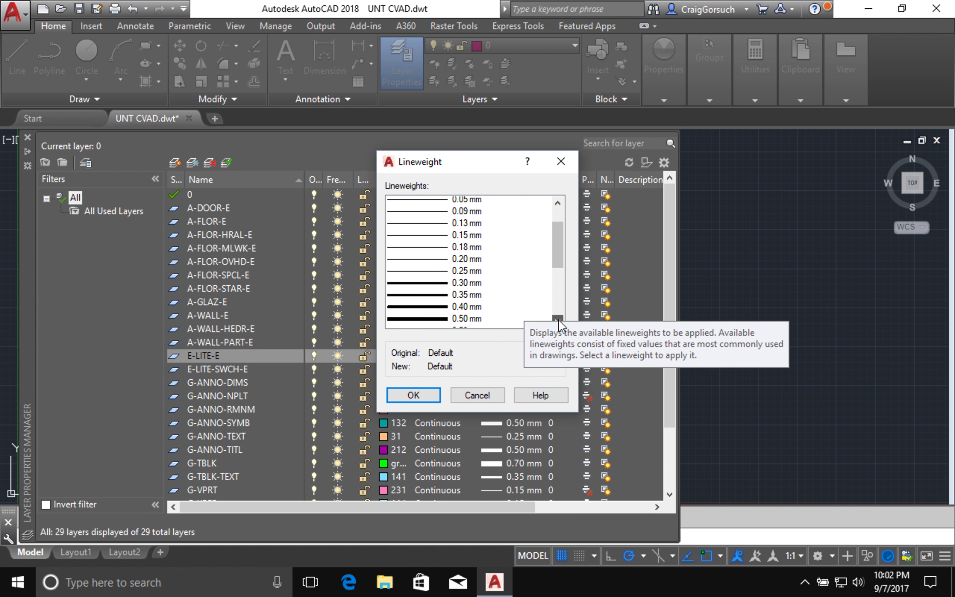
pyautogui.click(475, 310)
pyautogui.click(414, 395)
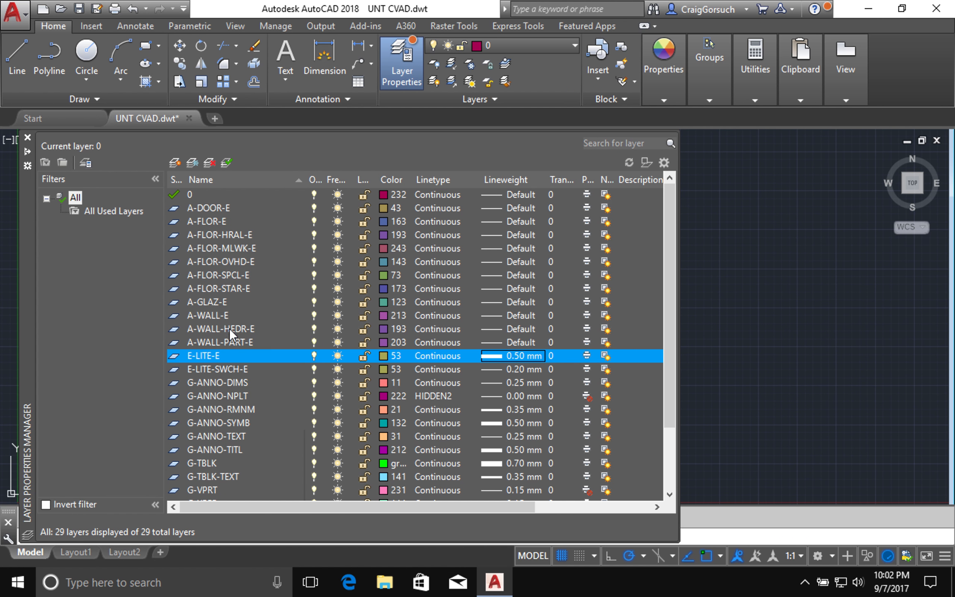
# - Set the lineweight of layers A-DOOR-E, A-GLAZ-E, A-WALL-E and A-WALL-HEDR-E together to 0.50 mm
pyautogui.moveTo(223, 329); pyautogui.dragTo(212, 300)
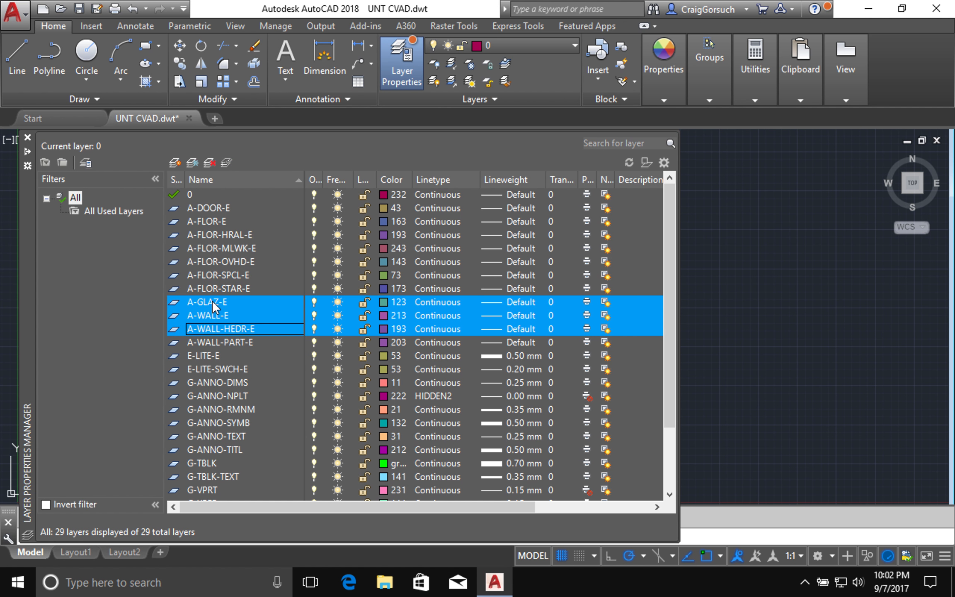
pyautogui.keyDown('ctrl'); pyautogui.click(218, 204); pyautogui.keyUp('ctrl')
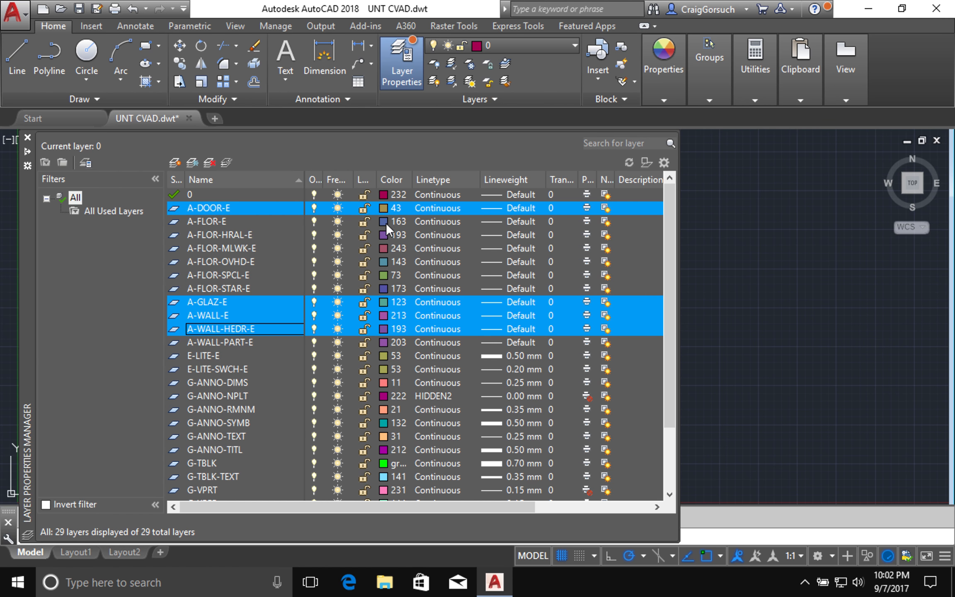
pyautogui.click(518, 207)
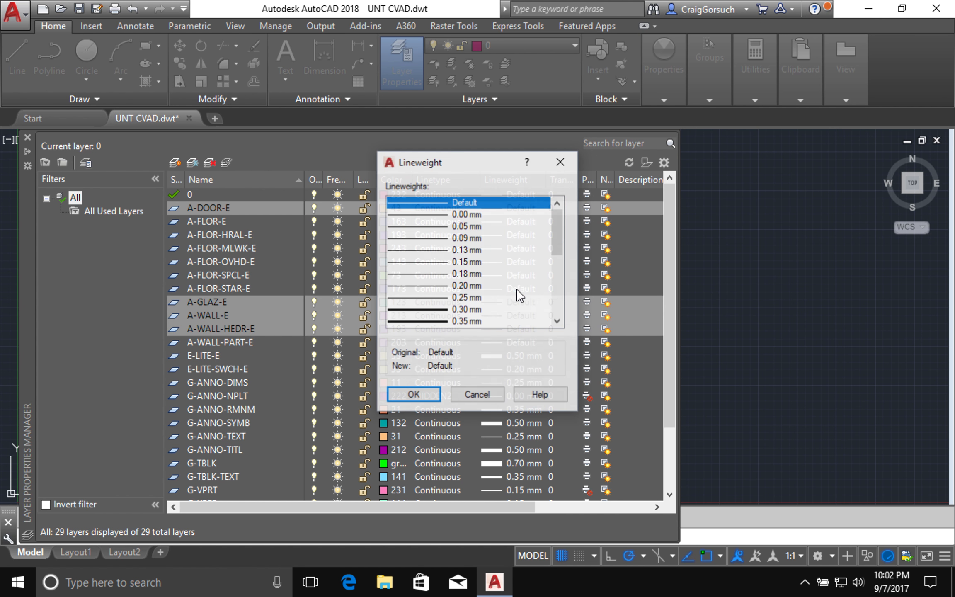
pyautogui.click(557, 321)
pyautogui.scroll(-1, 518, 324)
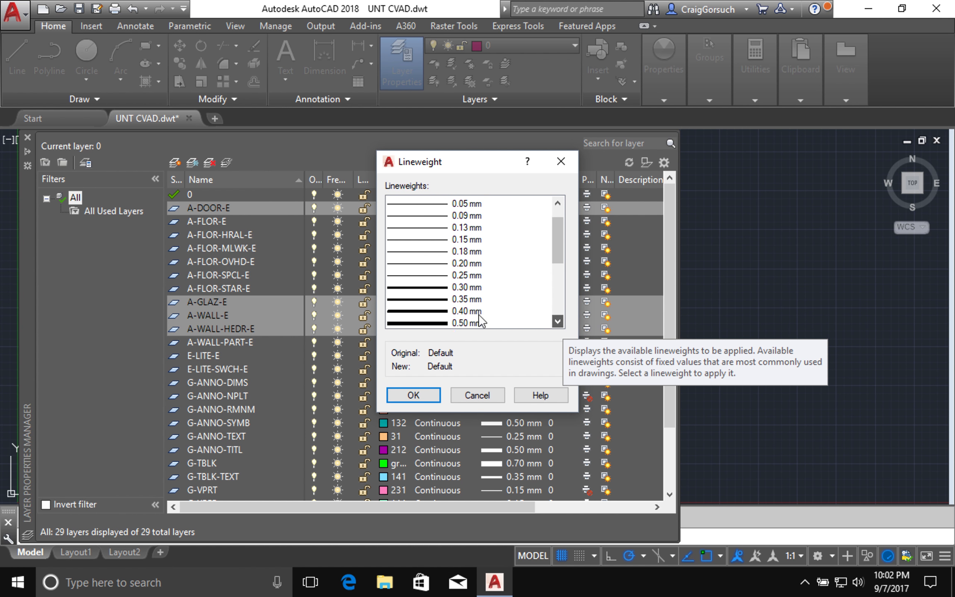
pyautogui.click(514, 322)
pyautogui.click(425, 398)
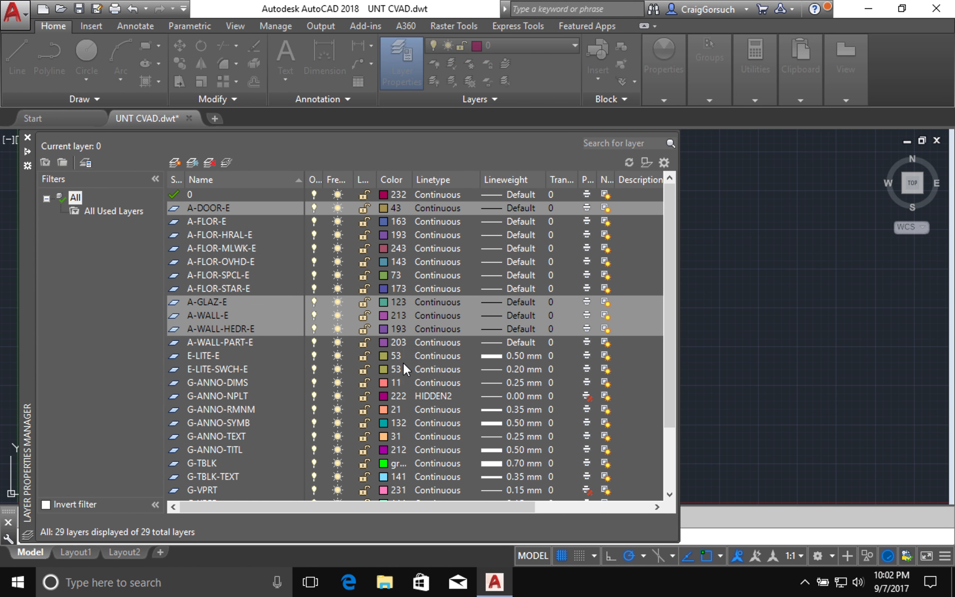
# - Set the lineweight of layers A-FLOR-MLWK-E, A-FLOR-OVHD-E, A-FLOR-SPCL-E and A-WALL-PART-E together to 0.35 mm
pyautogui.click(248, 340)
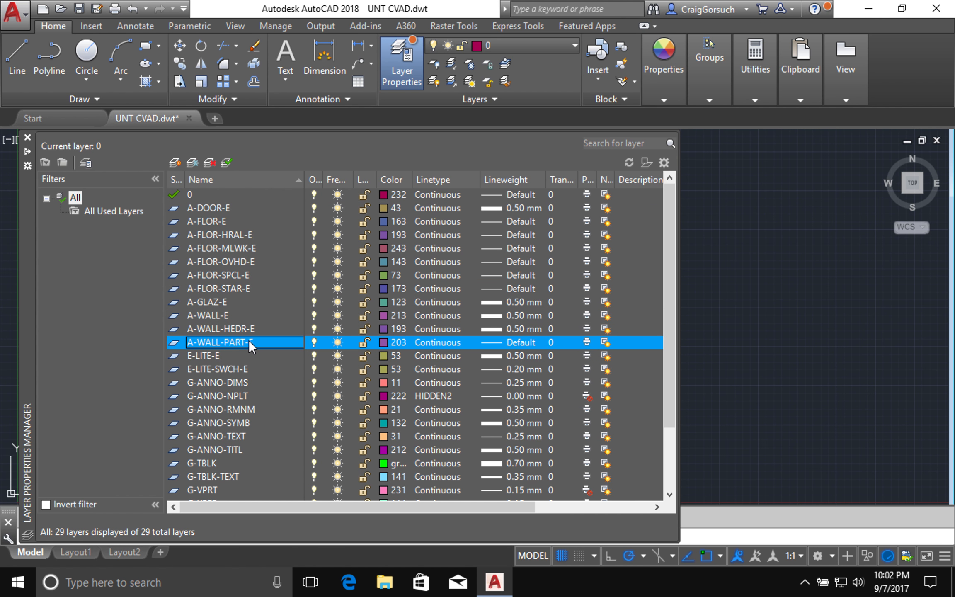
pyautogui.keyDown('ctrl'); pyautogui.click(229, 245); pyautogui.keyUp('ctrl')
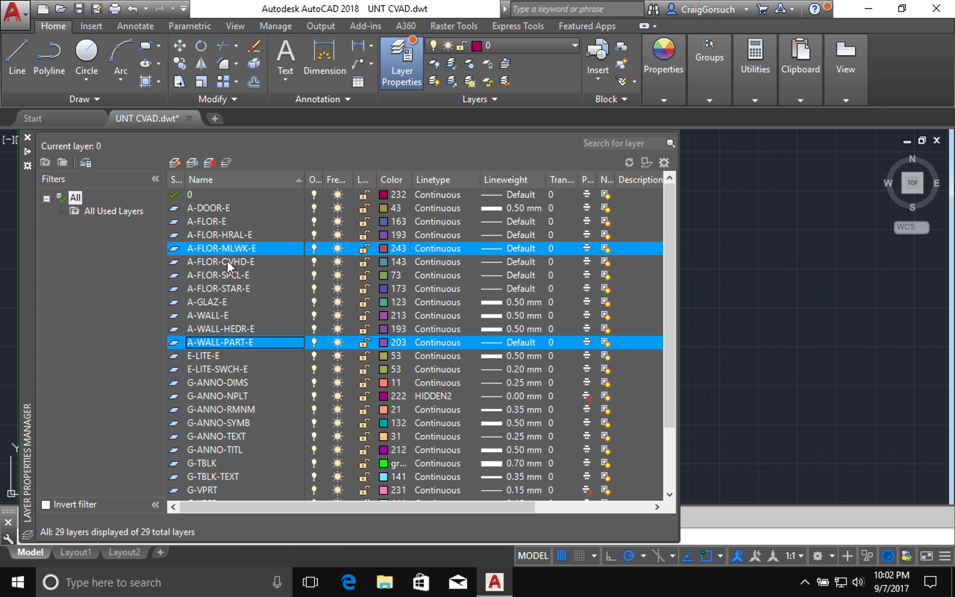
pyautogui.keyDown('ctrl'); pyautogui.click(226, 260); pyautogui.keyUp('ctrl')
pyautogui.keyDown('ctrl'); pyautogui.click(224, 276); pyautogui.keyUp('ctrl')
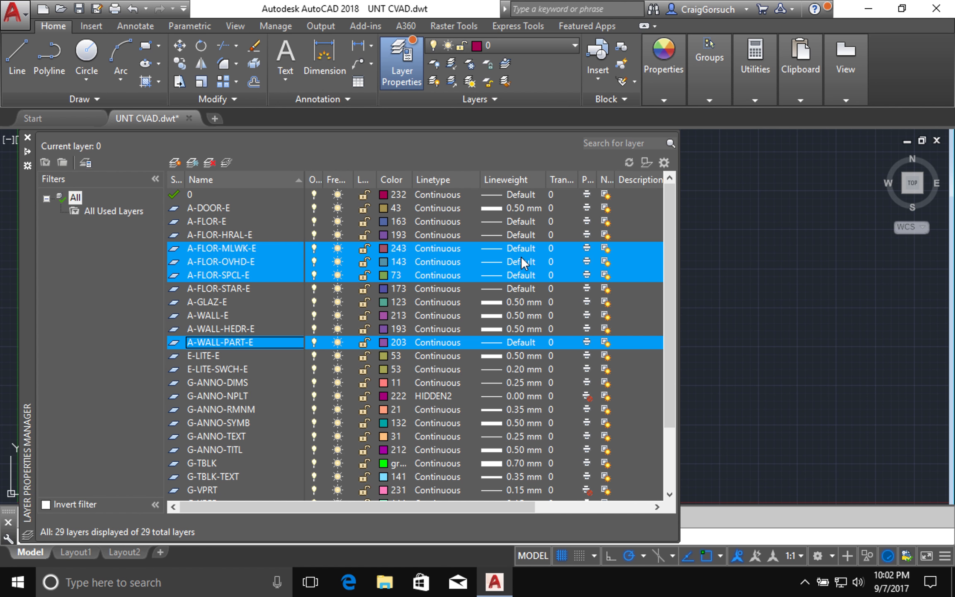
pyautogui.click(521, 257)
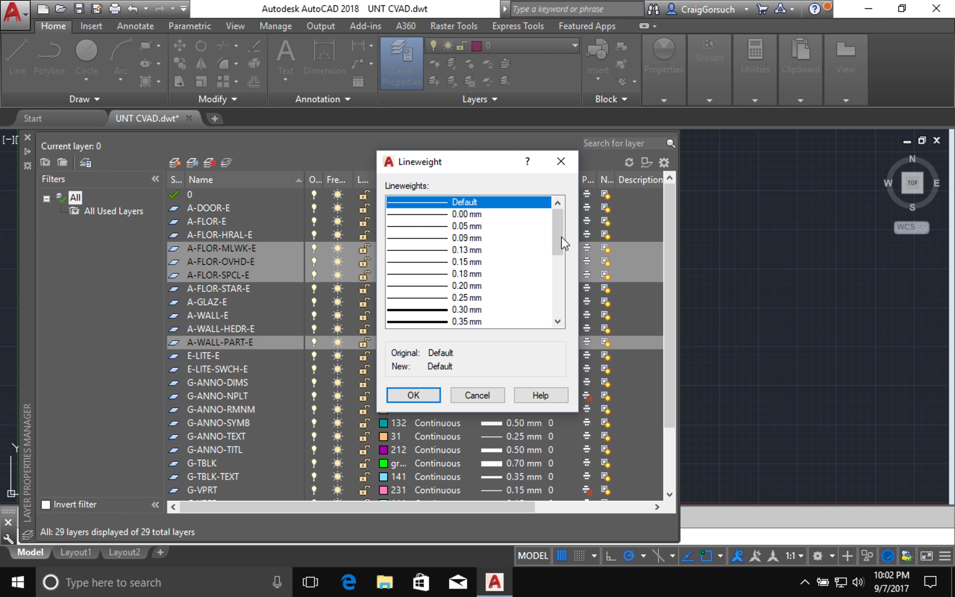
pyautogui.click(467, 320)
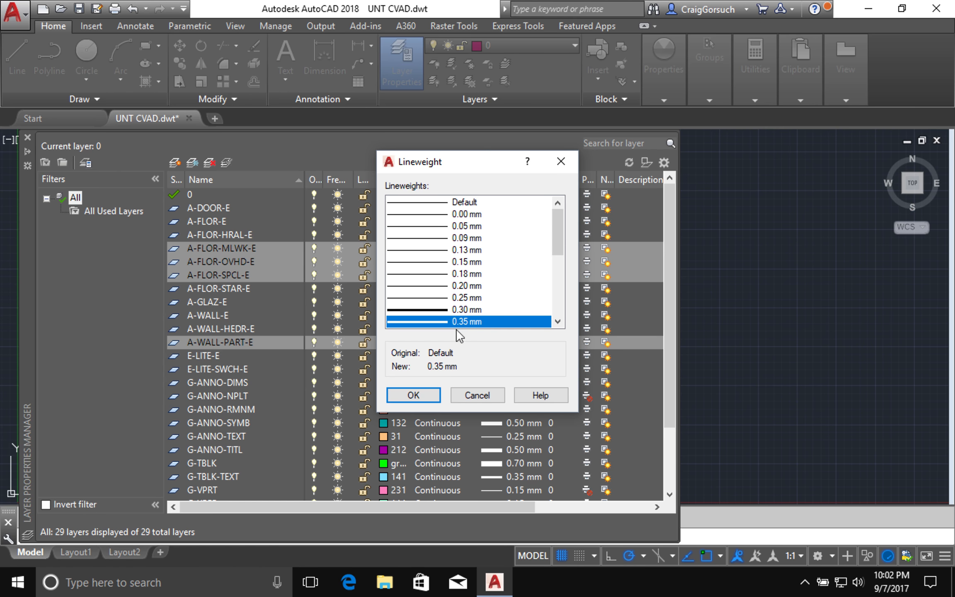
pyautogui.click(414, 395)
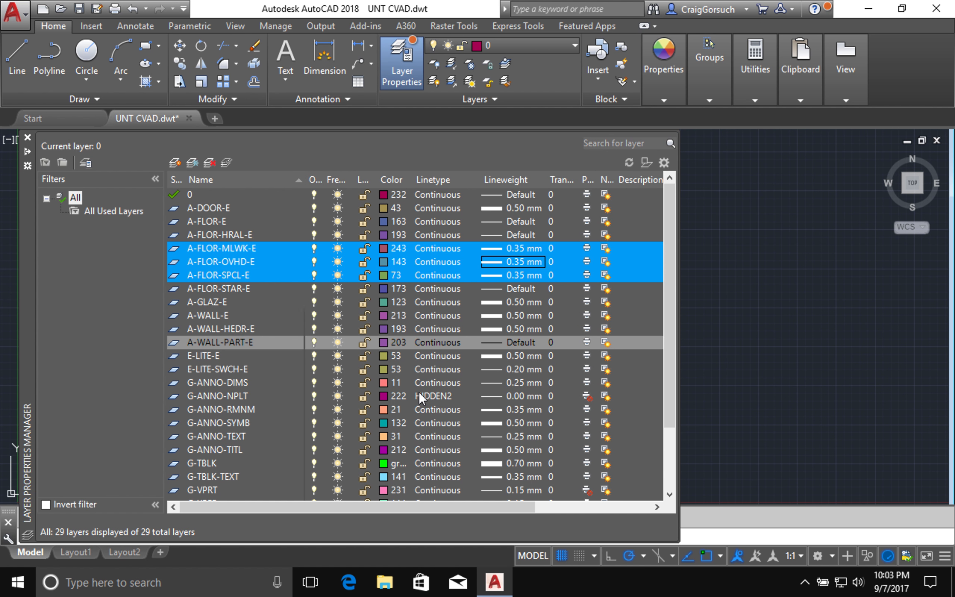
# - Apply the 0.25 mm lineweight to layers A-FLOR-HRAL-E and A-FLOR-STAR-E by selecting them together with G-ANNO-DIMS
pyautogui.keyDown('ctrl'); pyautogui.click(237, 233); pyautogui.keyUp('ctrl')
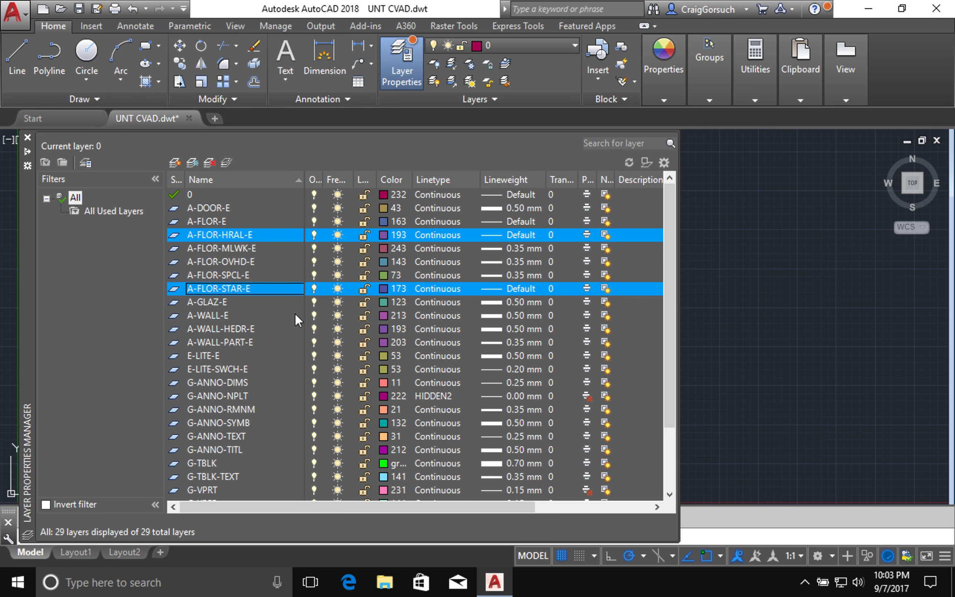
pyautogui.keyDown('ctrl'); pyautogui.click(247, 381); pyautogui.keyUp('ctrl')
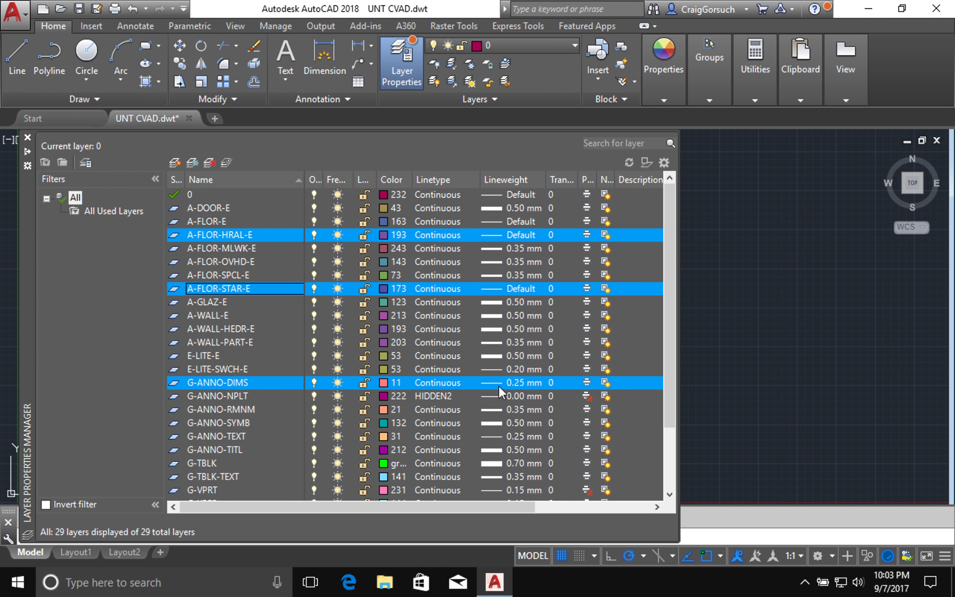
pyautogui.click(521, 382)
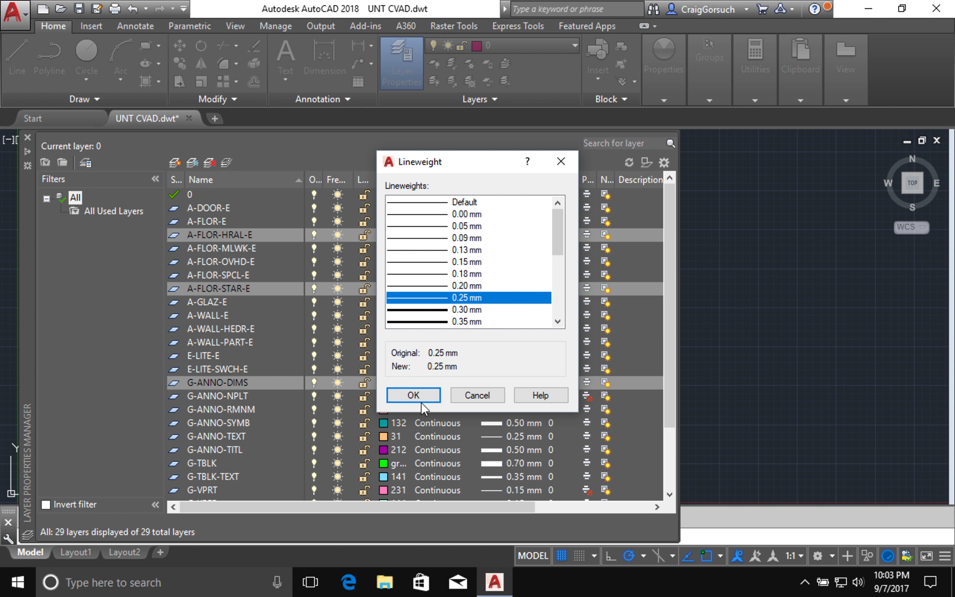
pyautogui.click(417, 392)
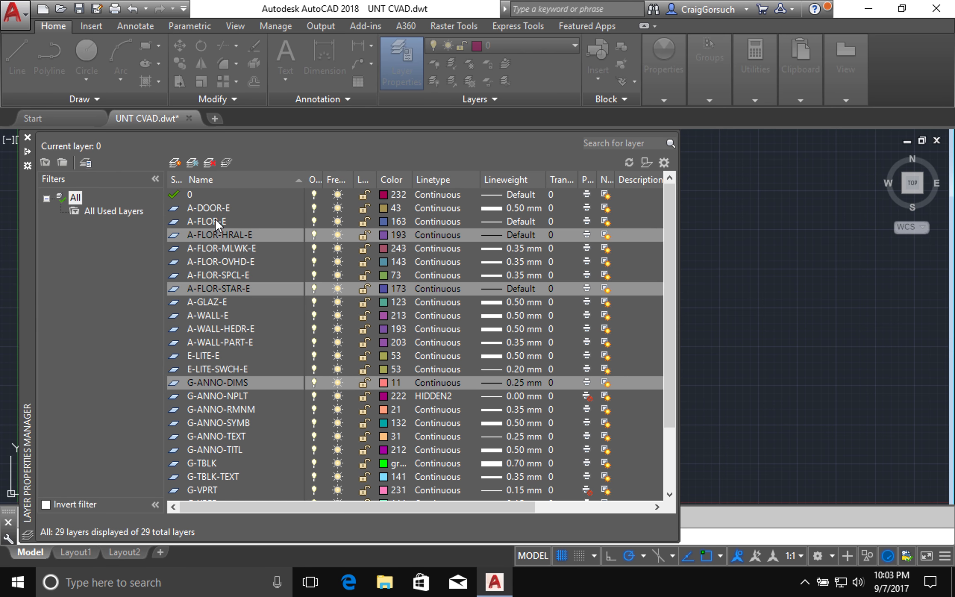
# - Set the lineweight of layer A-FLOR-E to 0.18 mm
pyautogui.click(528, 220)
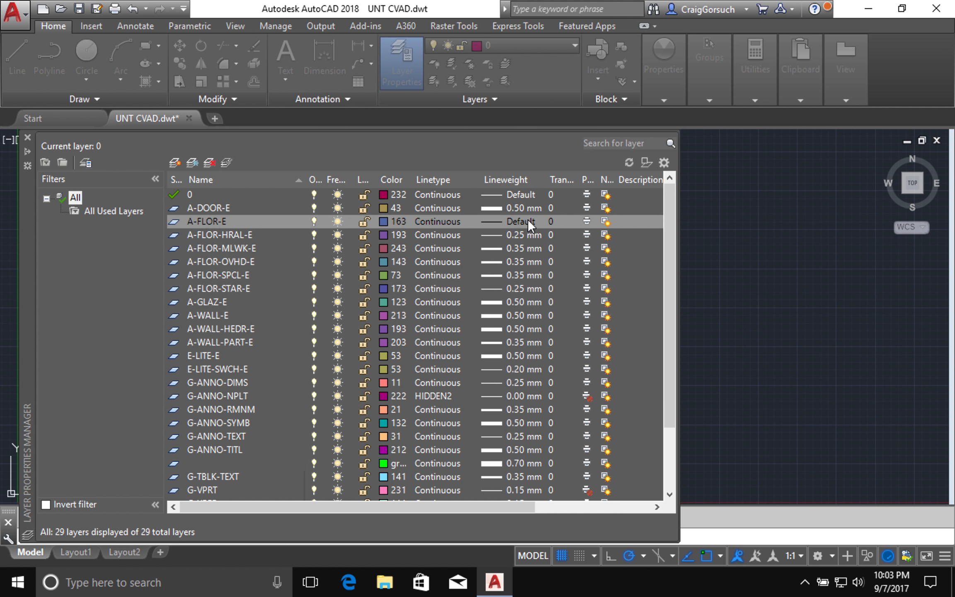
pyautogui.click(528, 220)
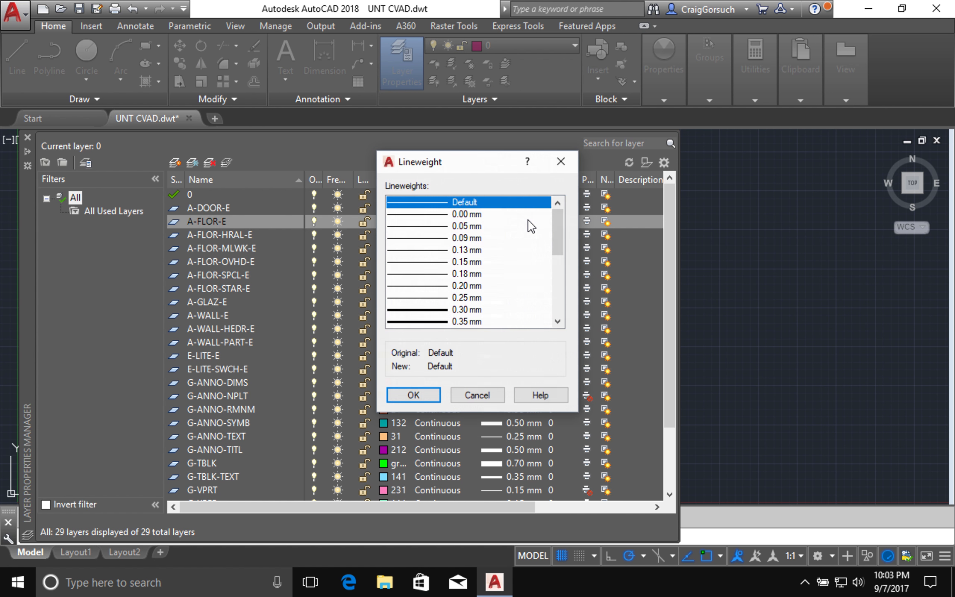
pyautogui.click(471, 273)
pyautogui.click(414, 395)
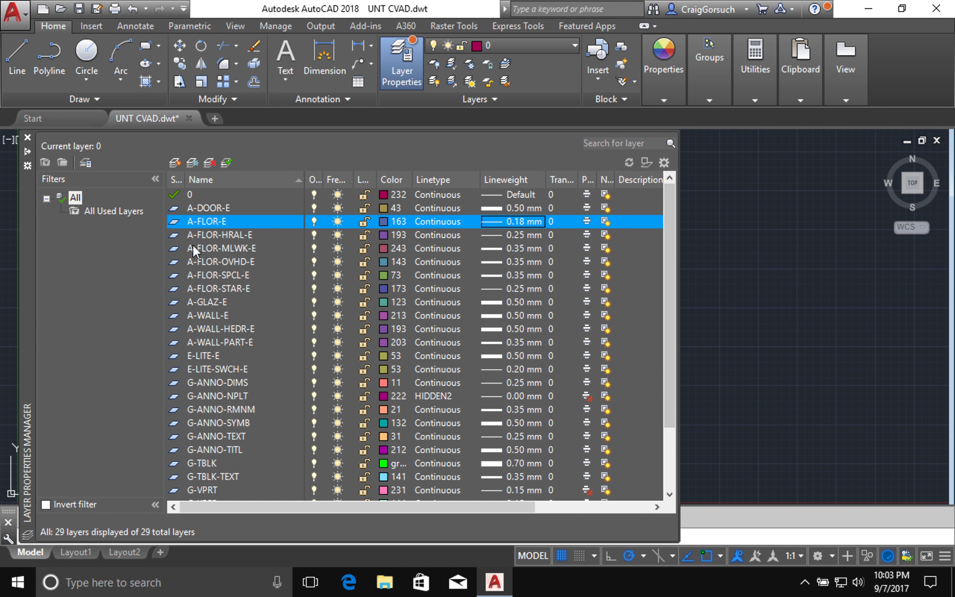
# - Create a new layer named A-DOOR-N based on the properties of A-DOOR-E
pyautogui.click(212, 207)
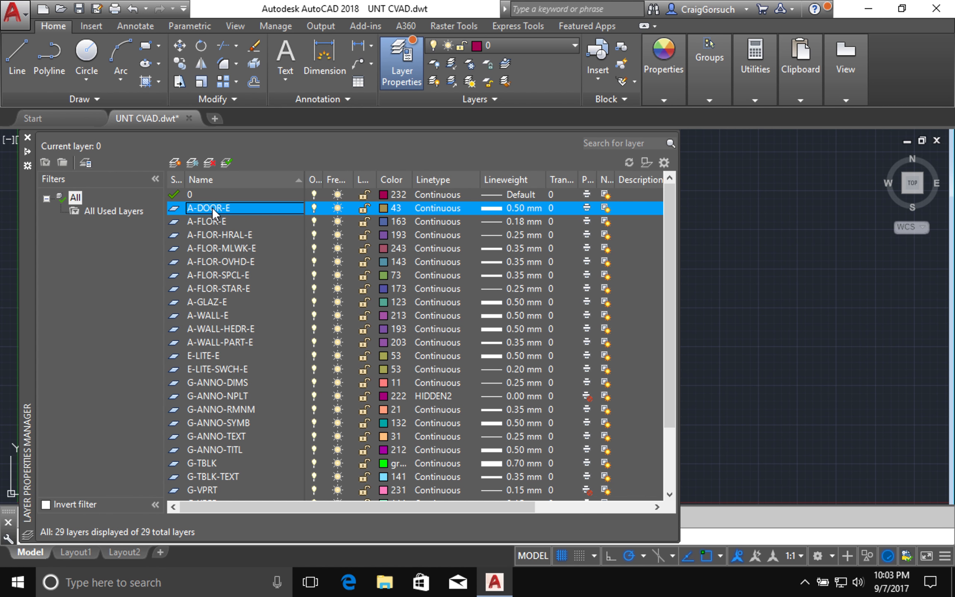
pyautogui.click(173, 162)
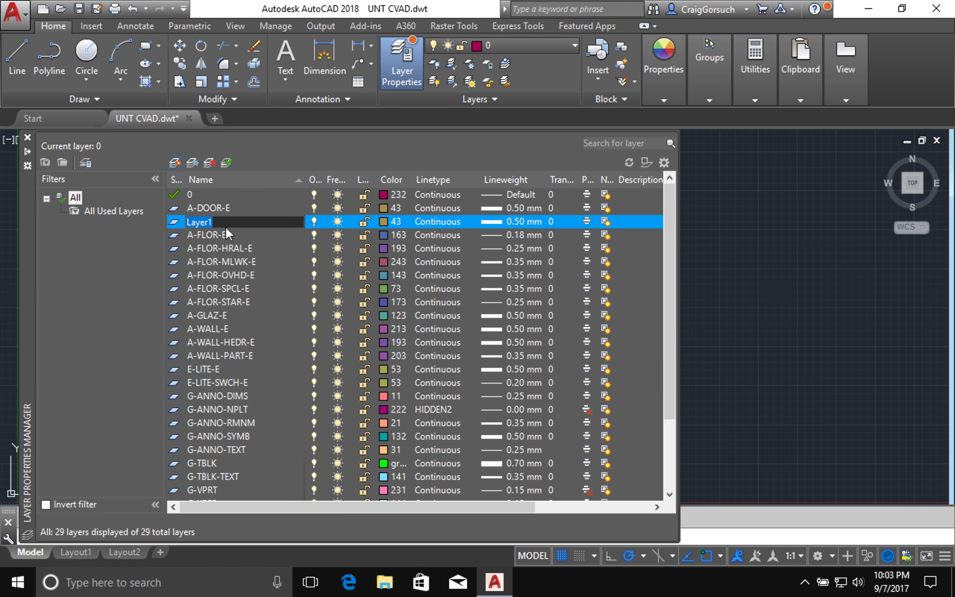
pyautogui.write('A-DOOR-N')
pyautogui.press('Return')
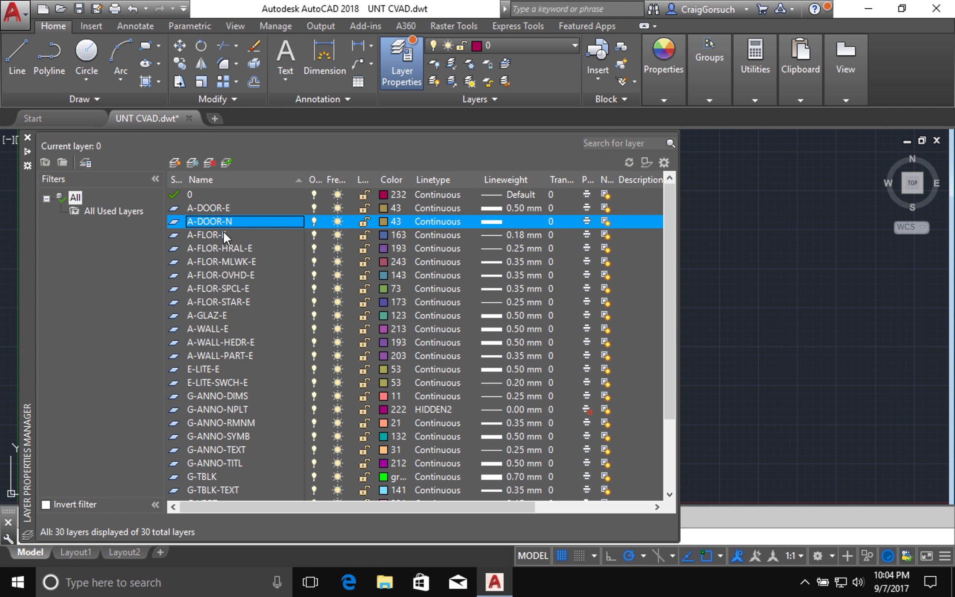
# - Create a new layer named A-FLOOR-MLWK-N based on the properties of A-FLOR-MLWK-E
pyautogui.click(175, 162)
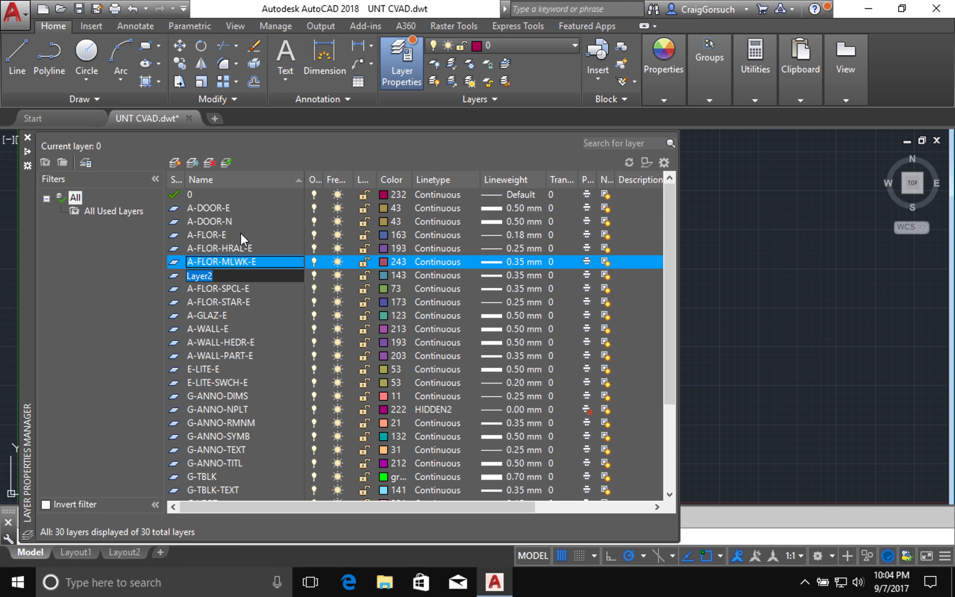
pyautogui.write('A-FL')
pyautogui.press('Return')
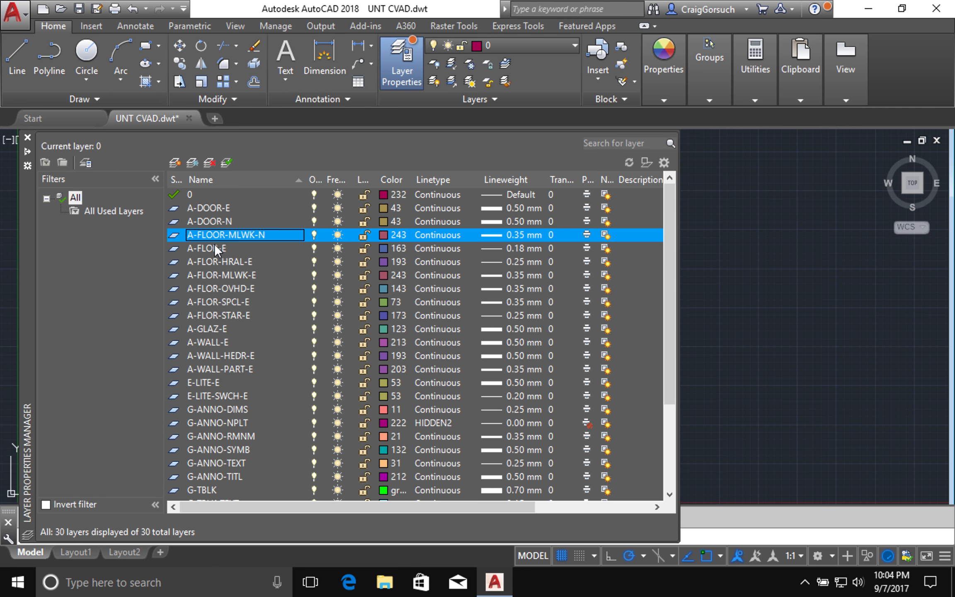
# - Create a new layer named A-FLOR-N based on the properties of A-FLOR-E
pyautogui.click(214, 246)
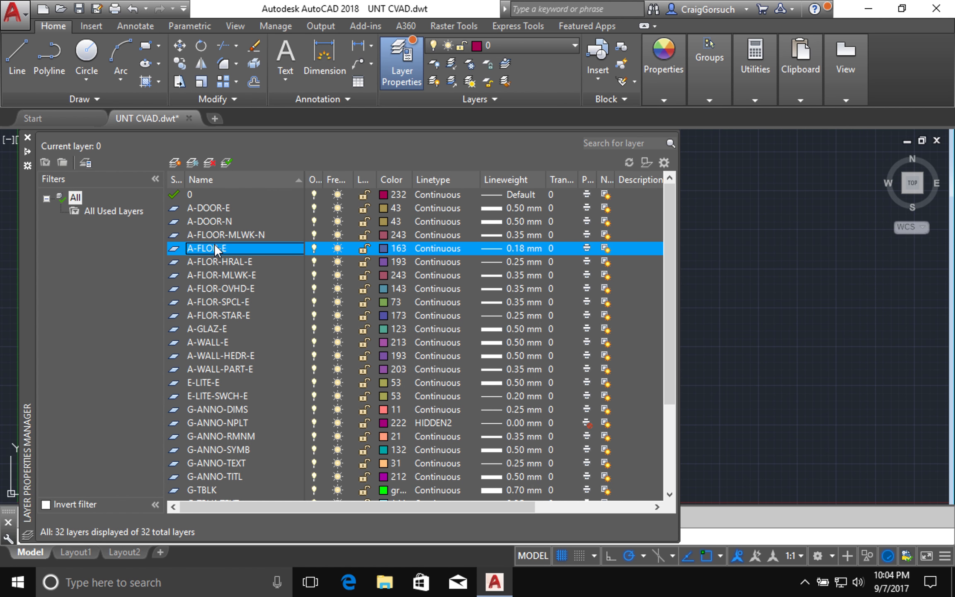
pyautogui.click(174, 163)
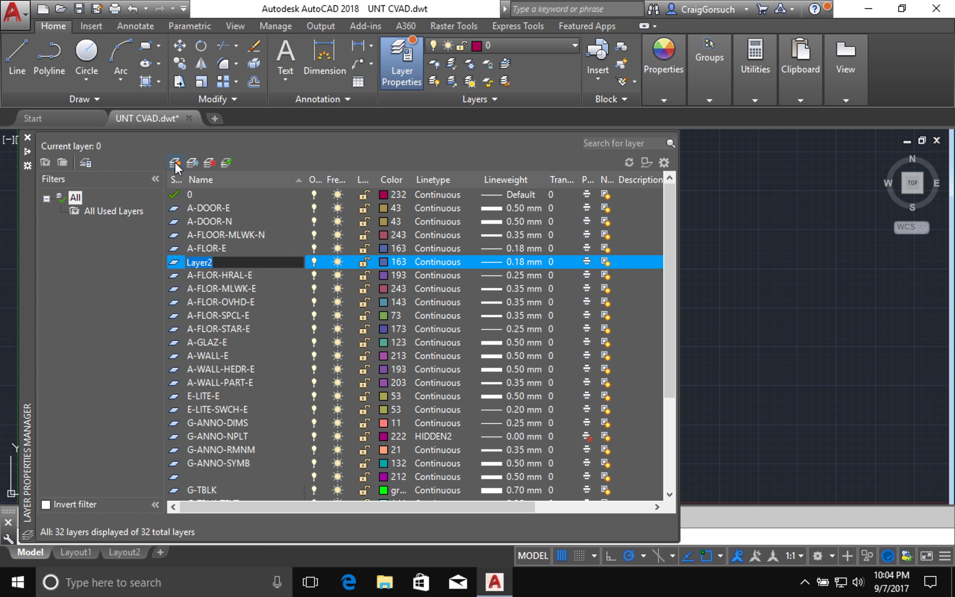
pyautogui.press('BackSpace')
pyautogui.write('A-FLOR-N')
pyautogui.press('Return')
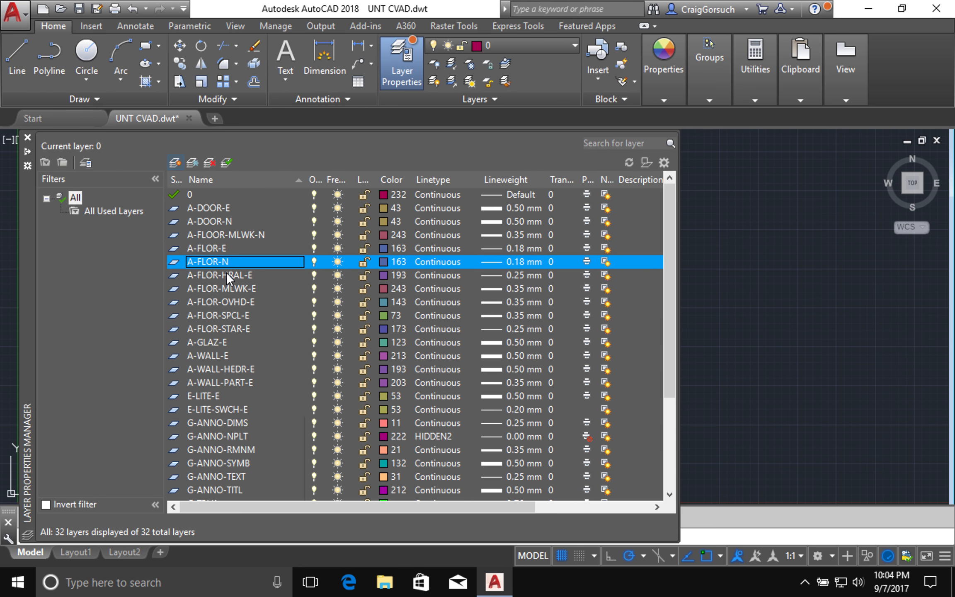
# - Create a new layer named A-FLOR-HRAL-N based on the properties of A-FLOR-HRAL-E
pyautogui.hotkey('alt', 'n')
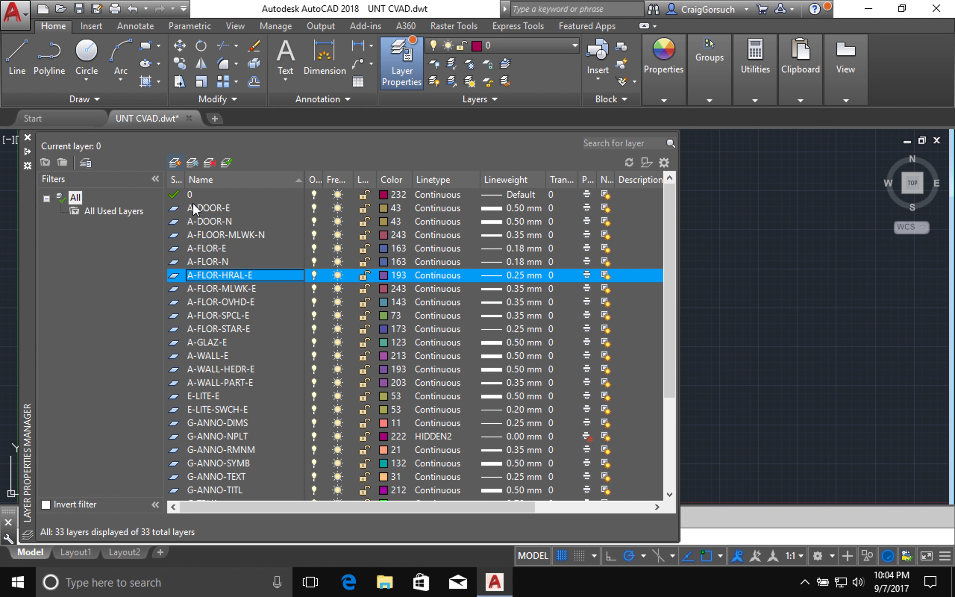
pyautogui.click(177, 162)
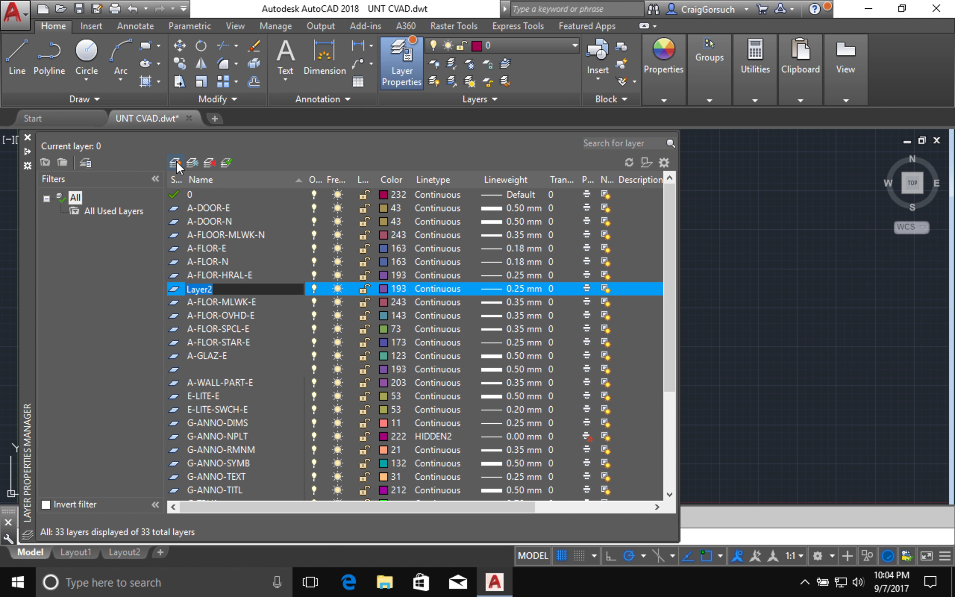
pyautogui.write('A-FLOR-HRAL-N')
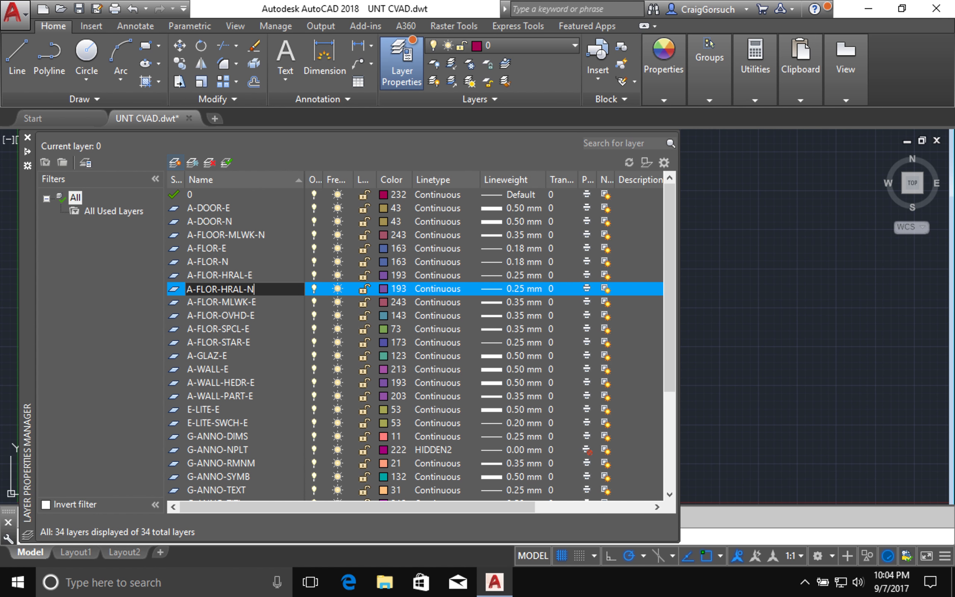
pyautogui.press('Return')
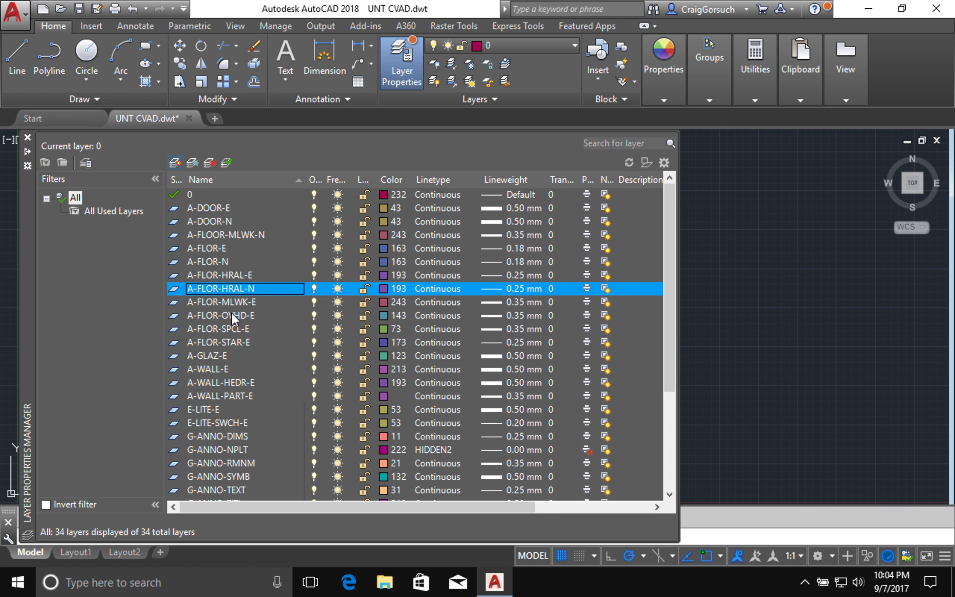
# - Create a new layer named A-FLOR-OVHD-N based on the properties of A-FLOR-OVHD-E
pyautogui.click(232, 314)
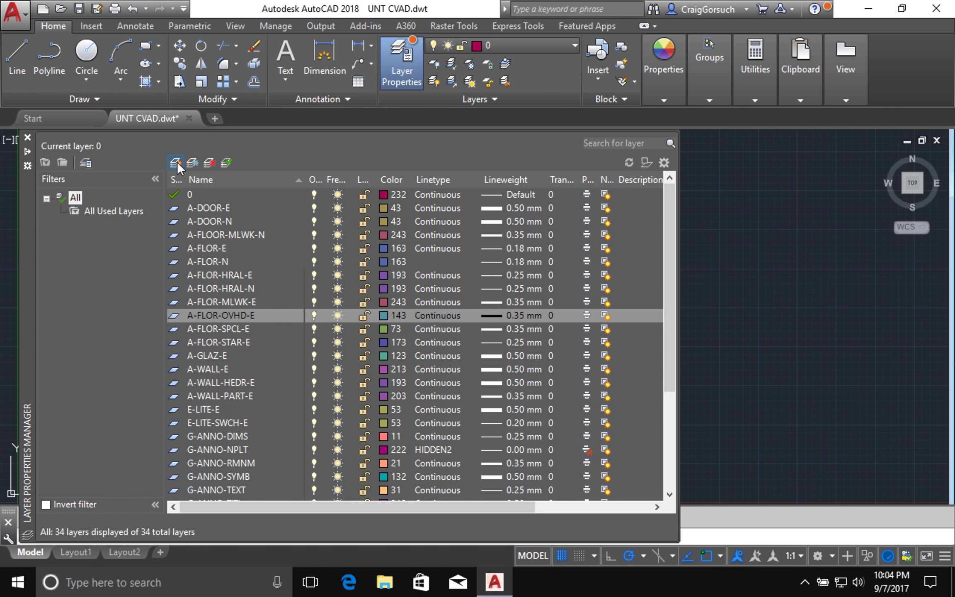
pyautogui.click(177, 162)
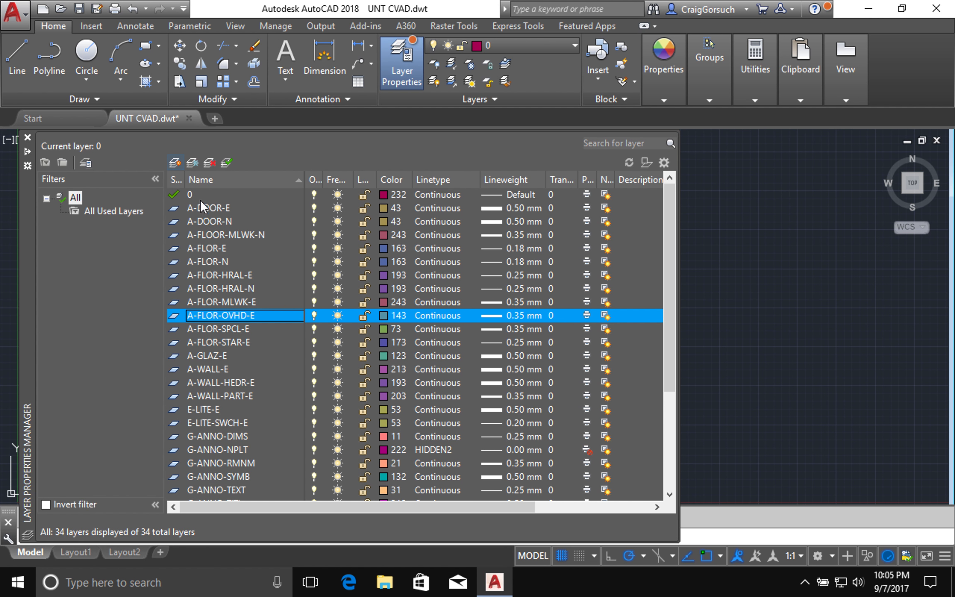
pyautogui.click(176, 162)
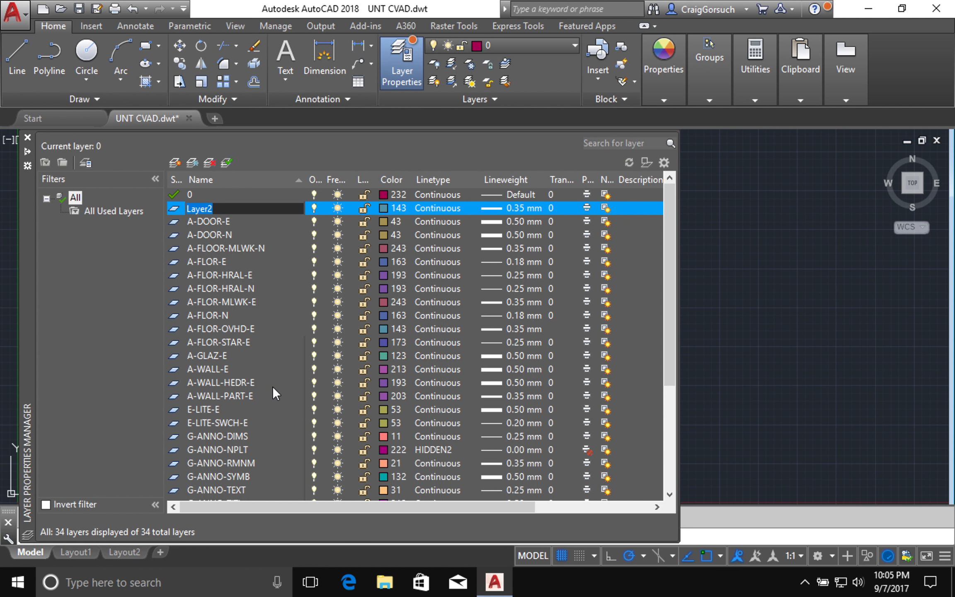
pyautogui.write('A-FLOR-OVHD-N')
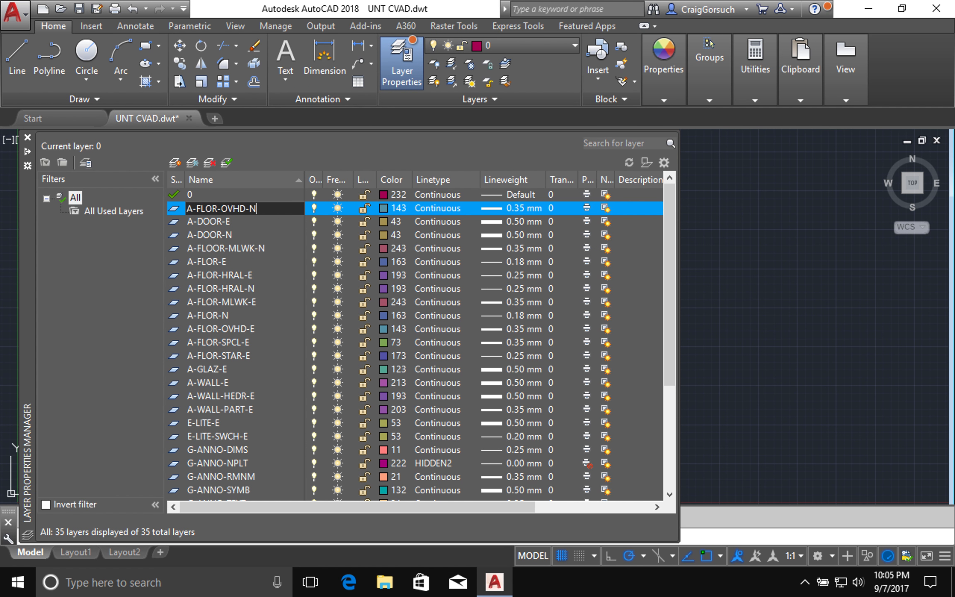
pyautogui.press('Return')
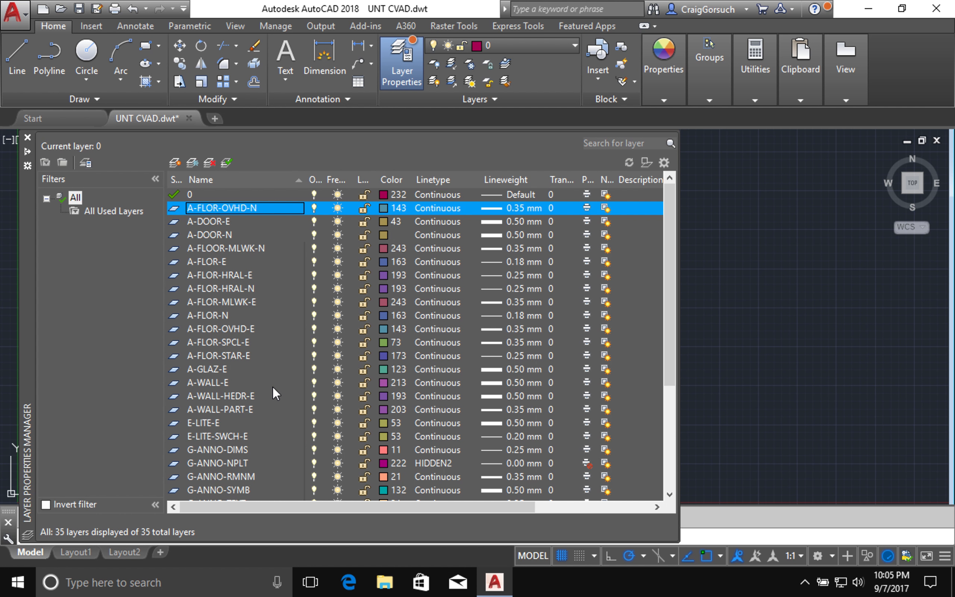
# - Create a new layer named A-FLOR-SPCL-N based on the properties of A-FLOR-SPCL-E
pyautogui.click(240, 344)
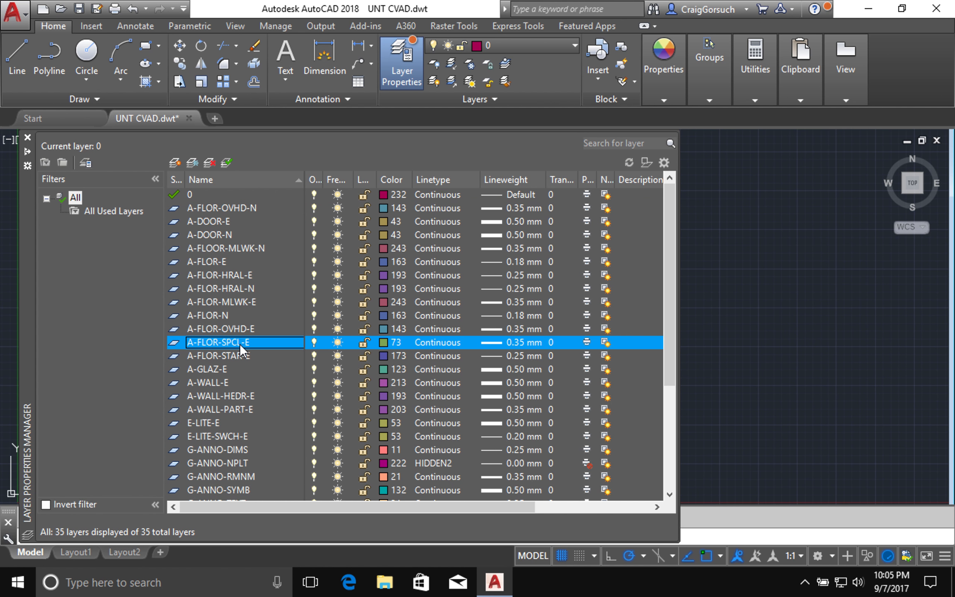
pyautogui.click(178, 163)
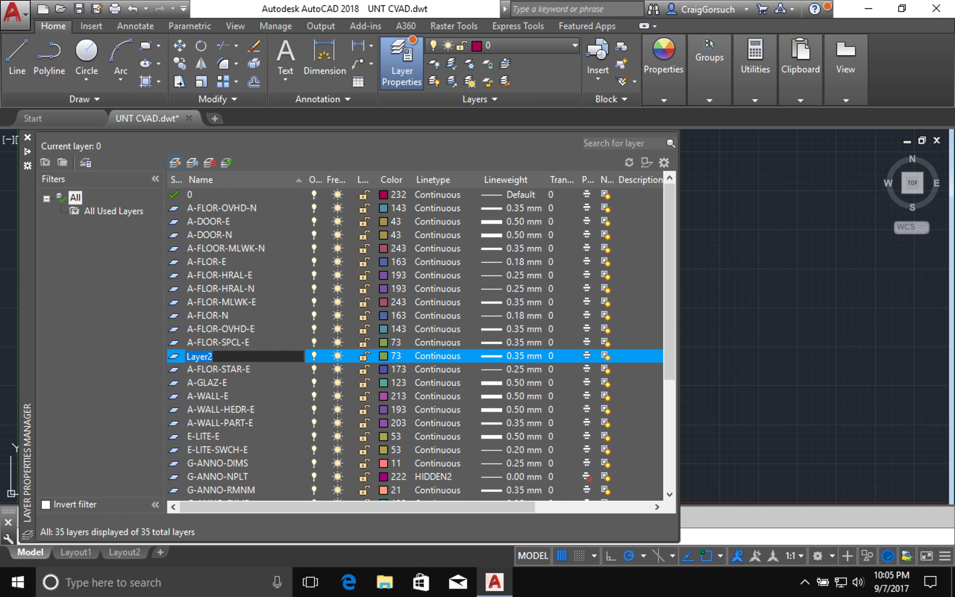
pyautogui.write('A-FLOR-SPCL-N')
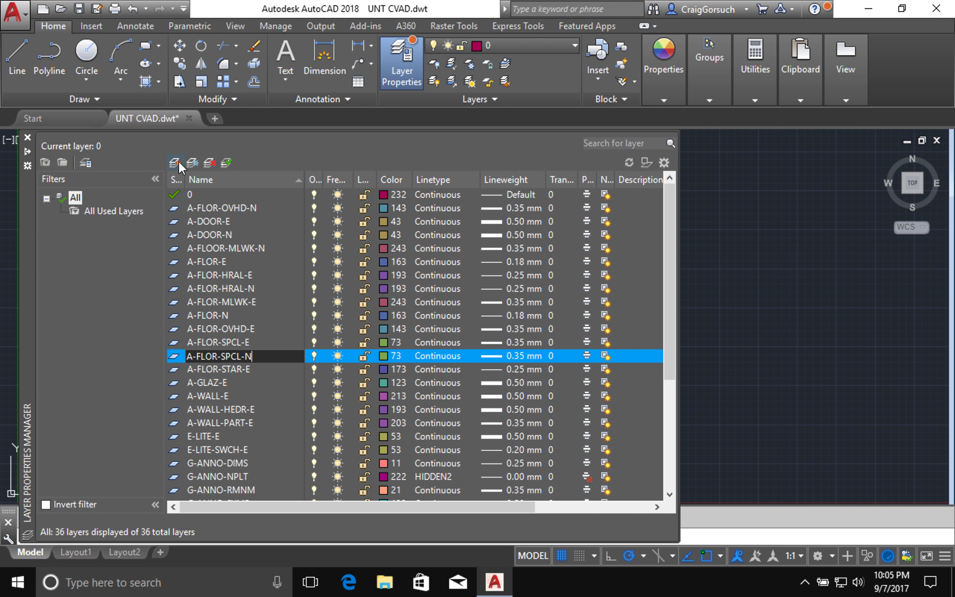
pyautogui.press('Return')
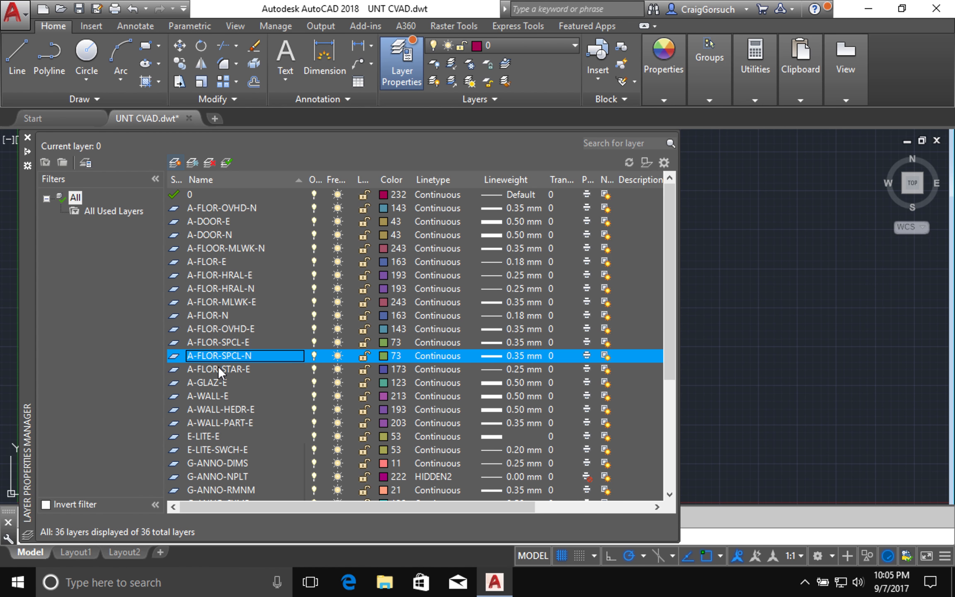
# - Create a new layer named A-FLOR-STAR-N based on the properties of A-FLOR-STAR-E
pyautogui.click(218, 369)
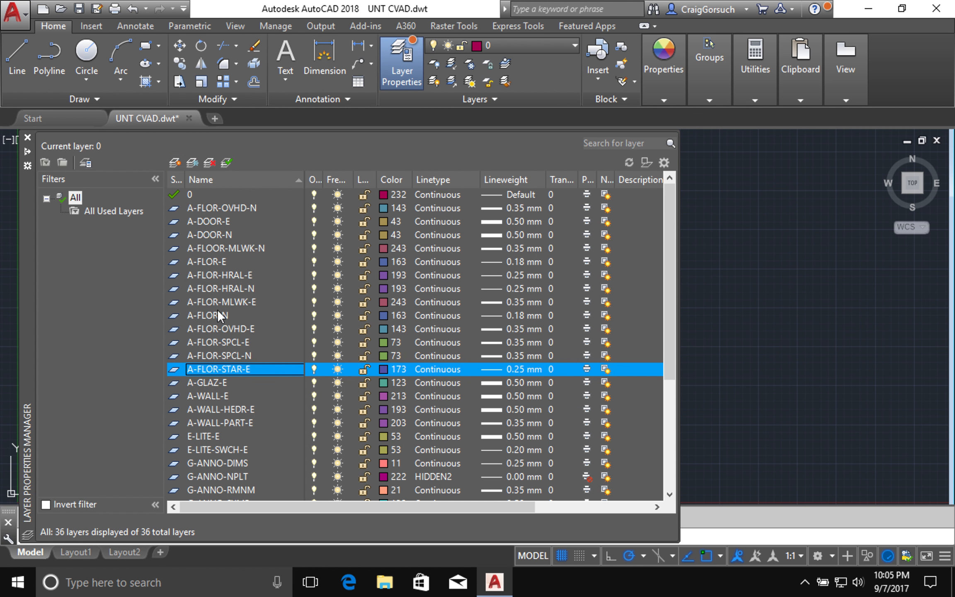
pyautogui.click(175, 163)
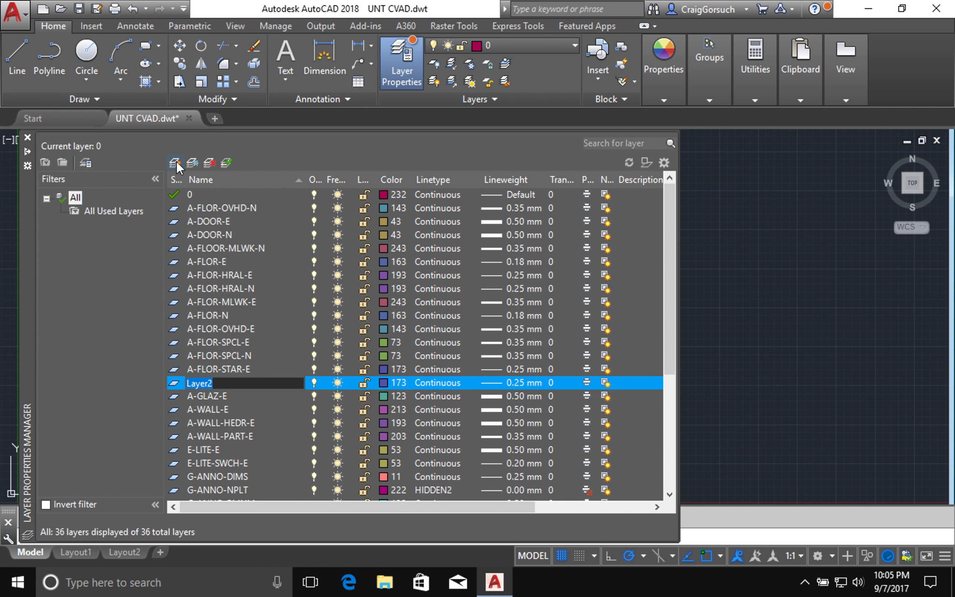
pyautogui.write('A-FLOR-STAR-N')
pyautogui.press('Return')
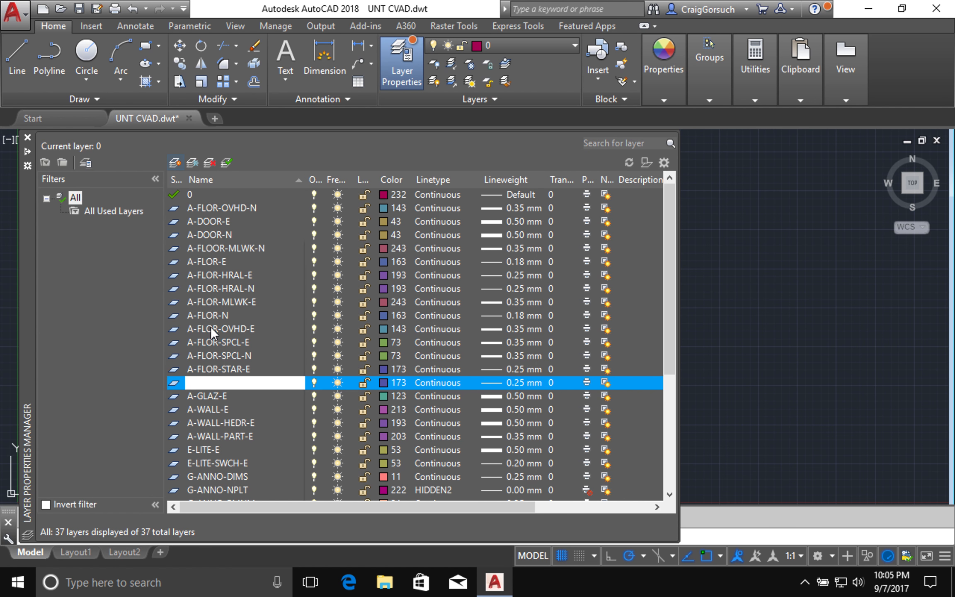
# - Add a layer with the default name based on A-GLAZ-E, and create a layer named A-WALL-HEDR-N based on A-WALL-HEDR-E
pyautogui.click(215, 394)
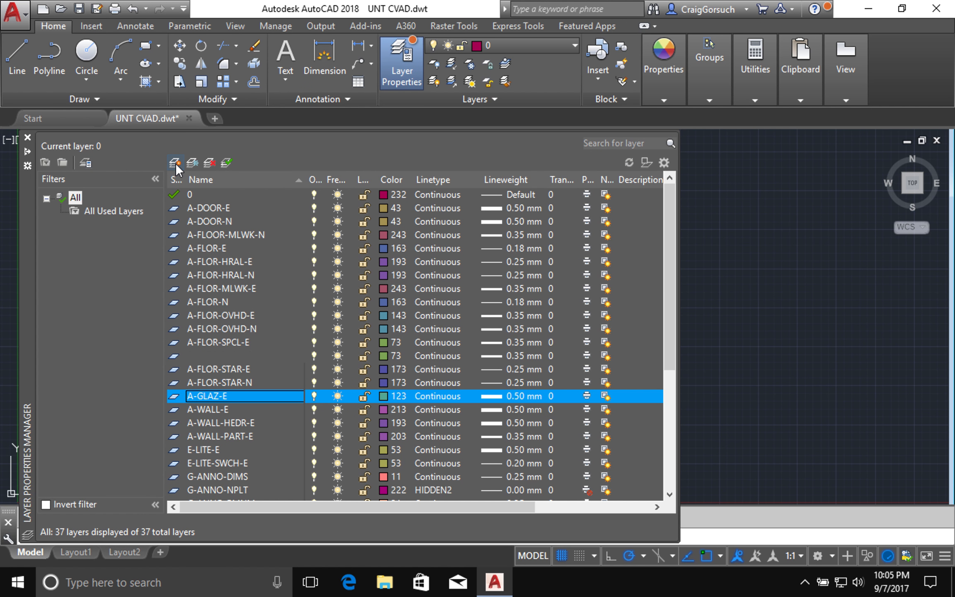
pyautogui.click(175, 164)
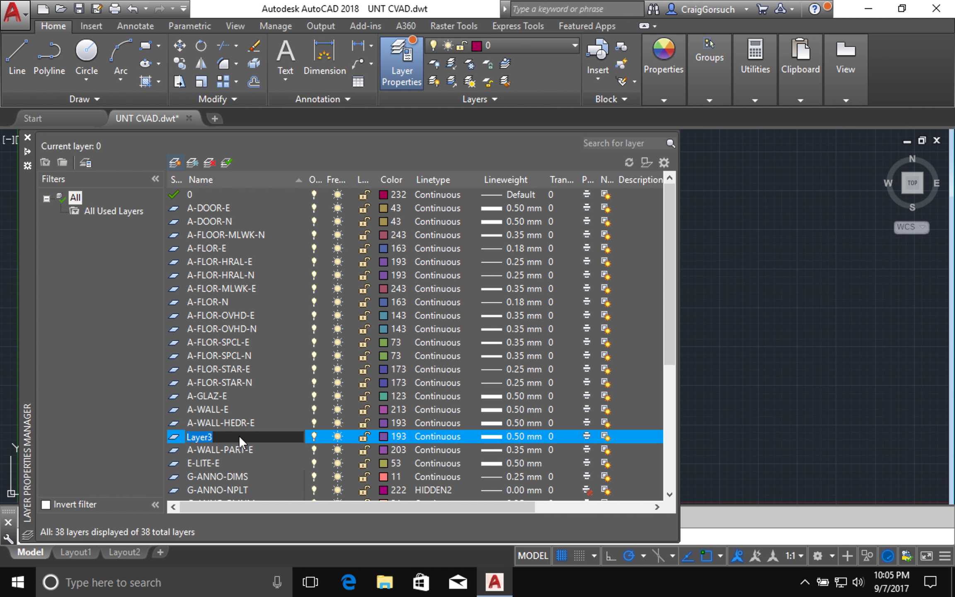
pyautogui.press('BackSpace')
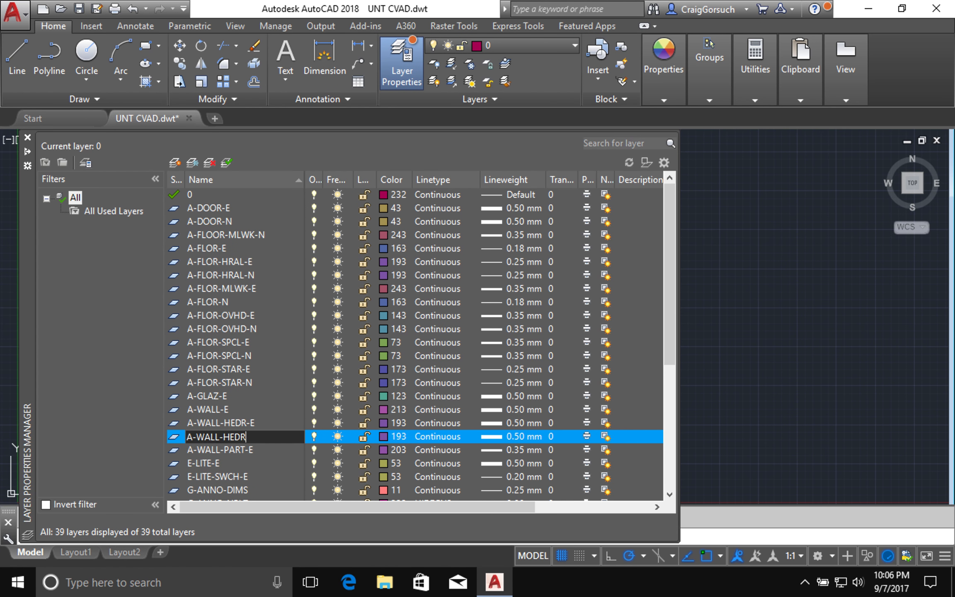
pyautogui.press('Return')
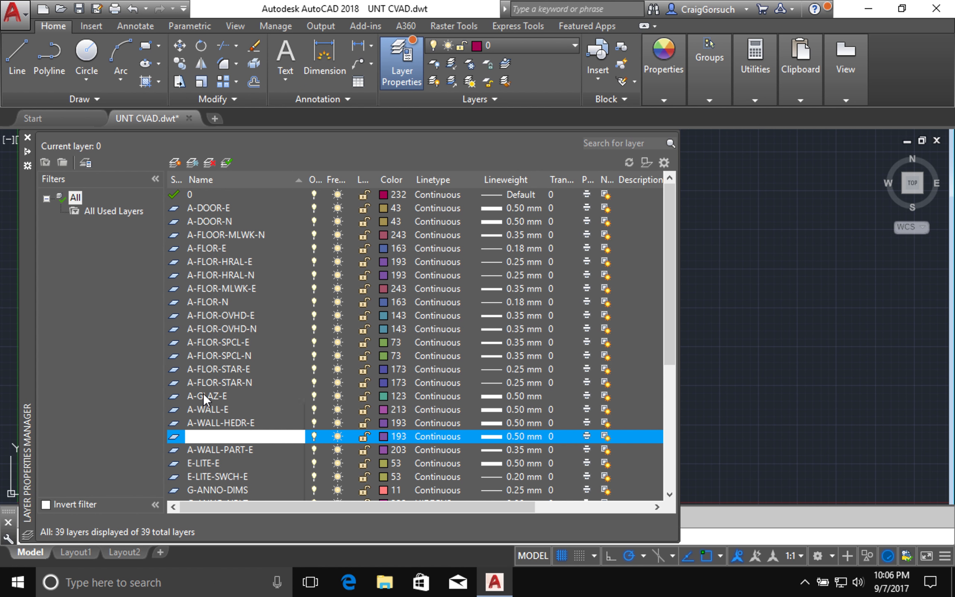
# - Create a new layer named A-GLAZ-N based on the properties of A-GLAZ-E
pyautogui.click(210, 395)
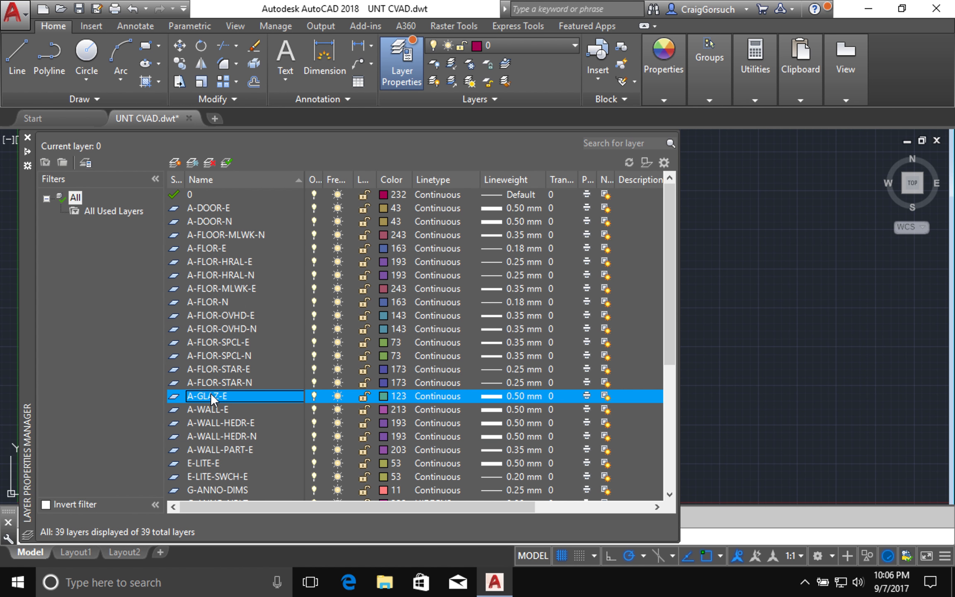
pyautogui.click(176, 162)
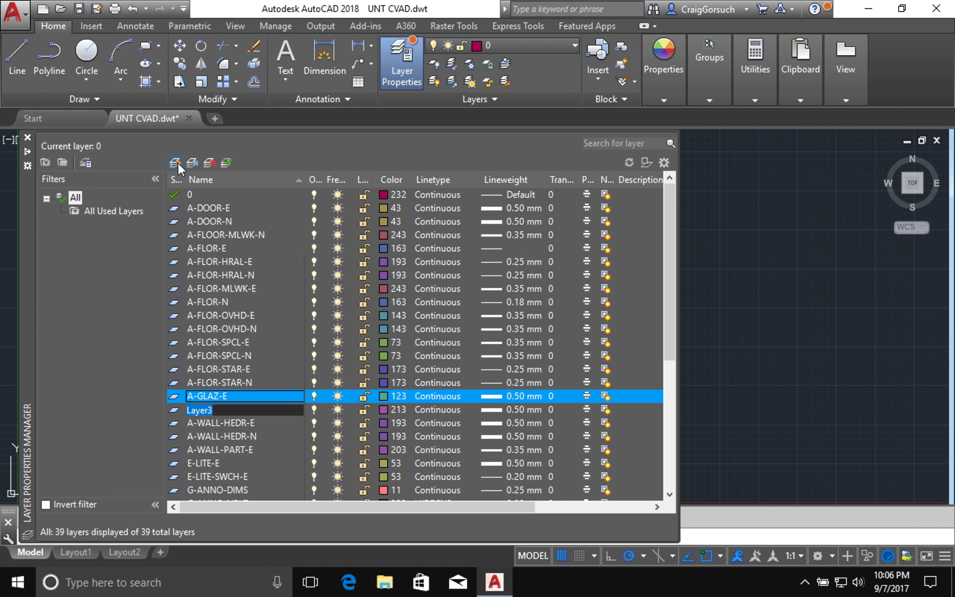
pyautogui.write('A-GLAZ-N')
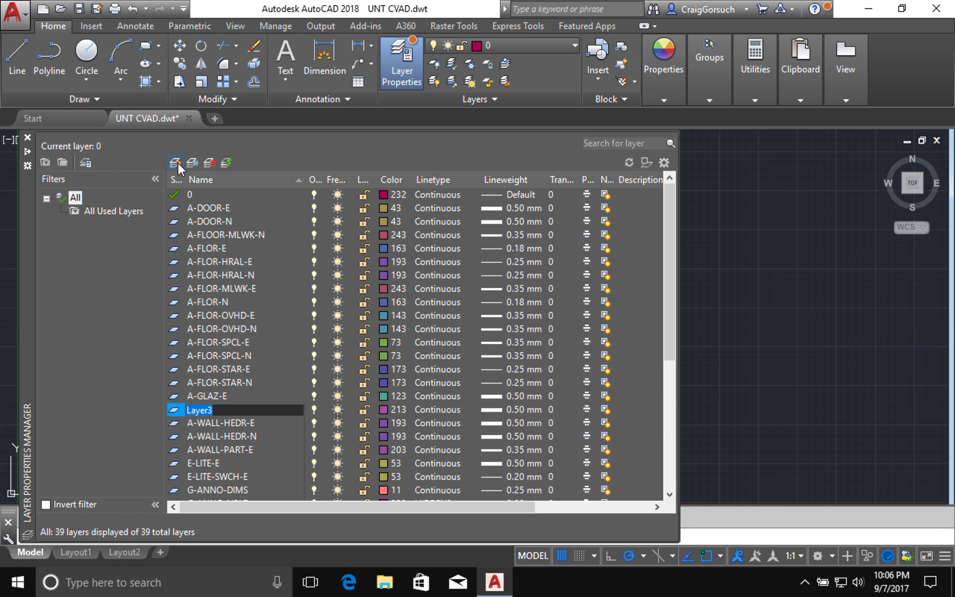
pyautogui.press('Return')
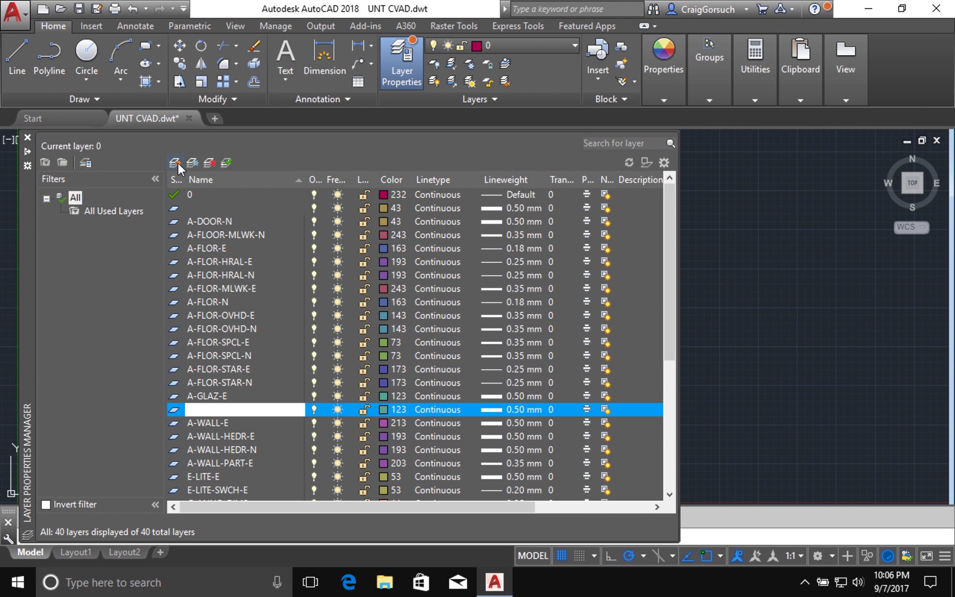
# - Create a new layer named A-WALL-N based on the properties of A-WALL-E
pyautogui.click(220, 422)
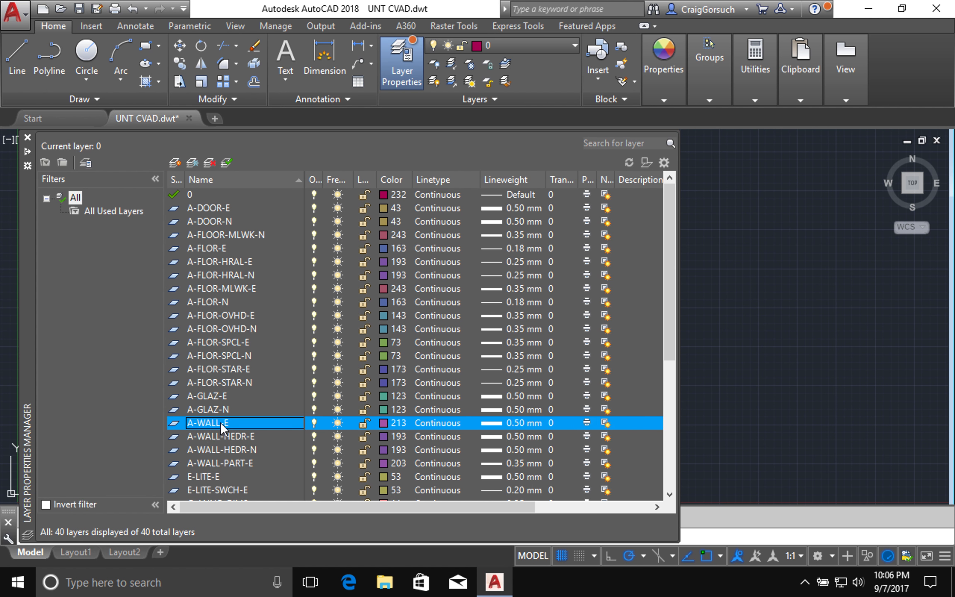
pyautogui.click(178, 164)
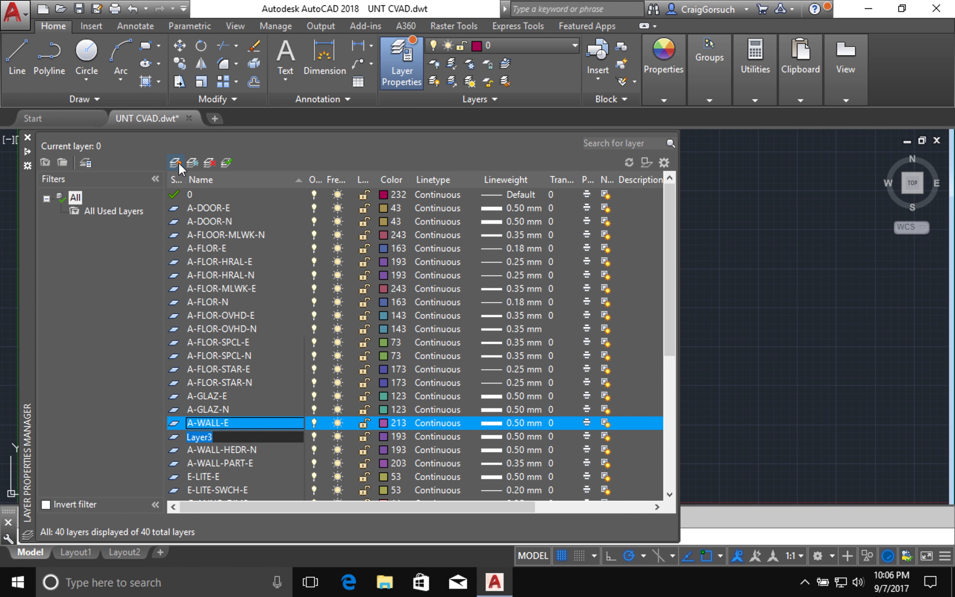
pyautogui.write('A-WALL-N')
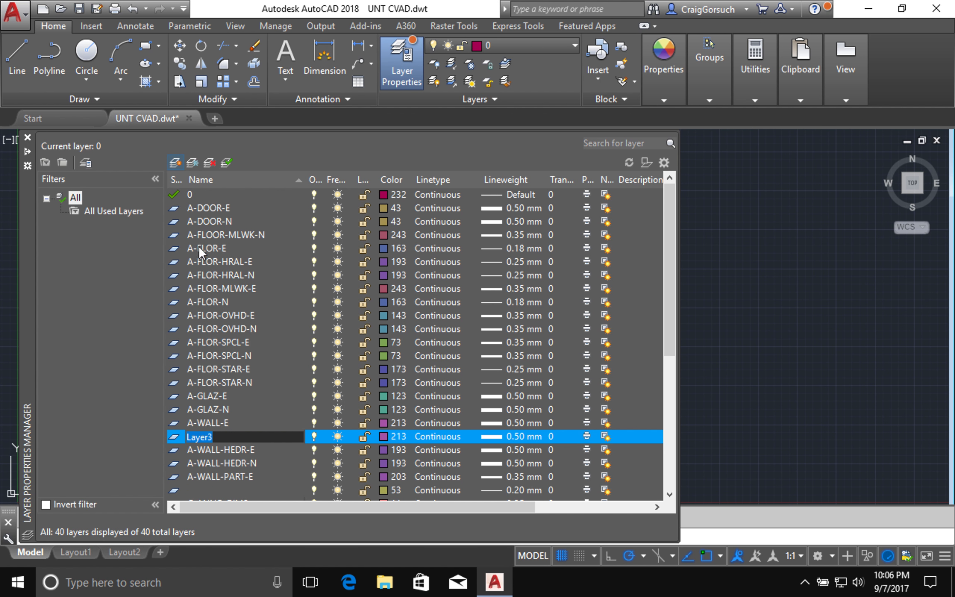
pyautogui.press('Return')
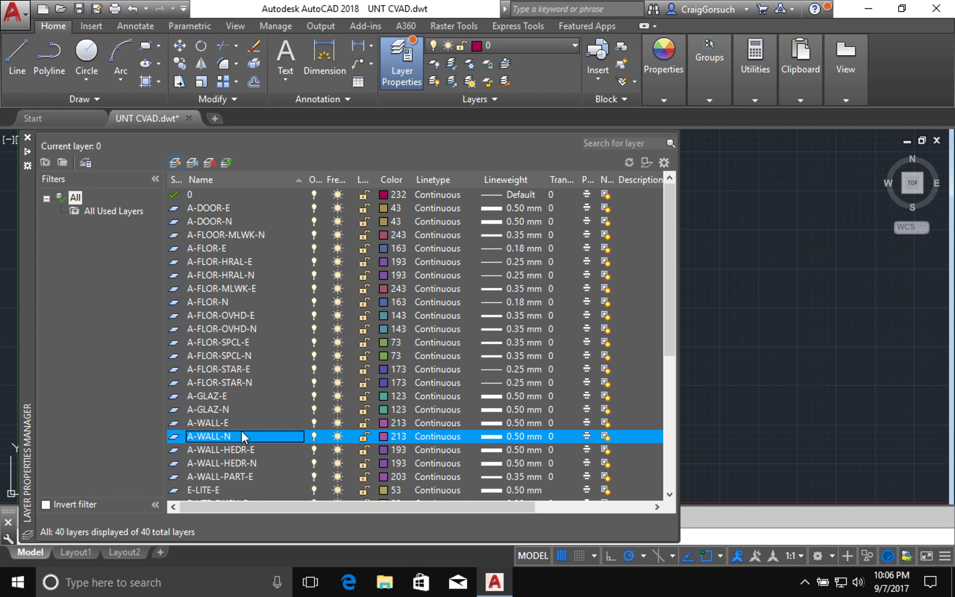
# - Create a new layer named A-WALL-PART-N based on the properties of A-WALL-PART-E
pyautogui.scroll(-4, 241, 430)
pyautogui.scroll(-2, 241, 431)
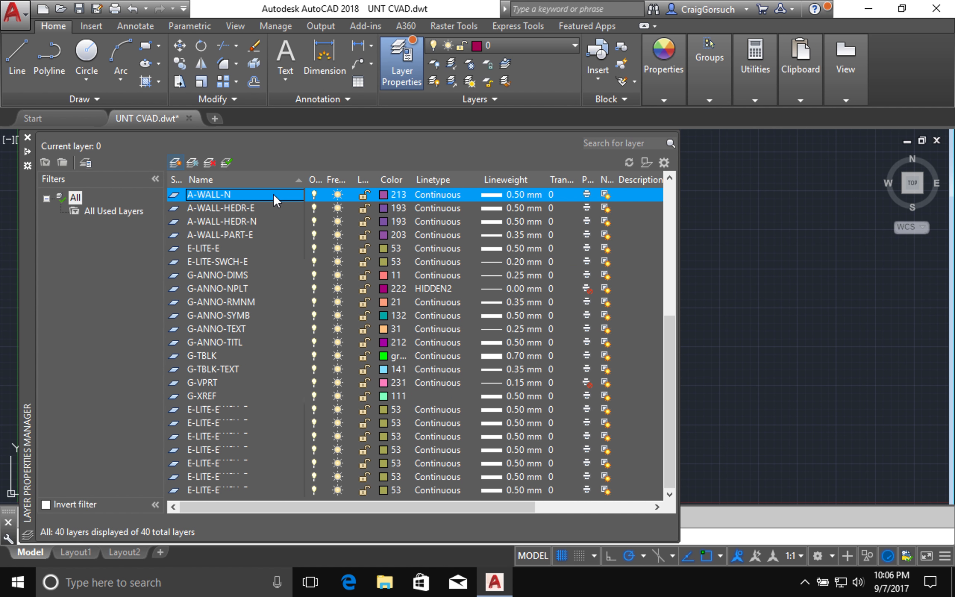
pyautogui.click(237, 230)
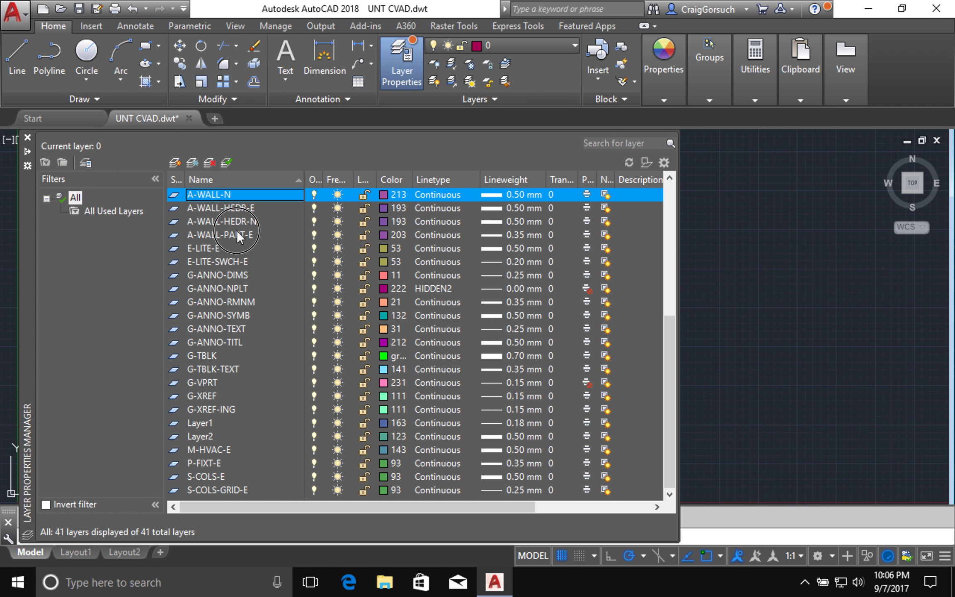
pyautogui.click(178, 163)
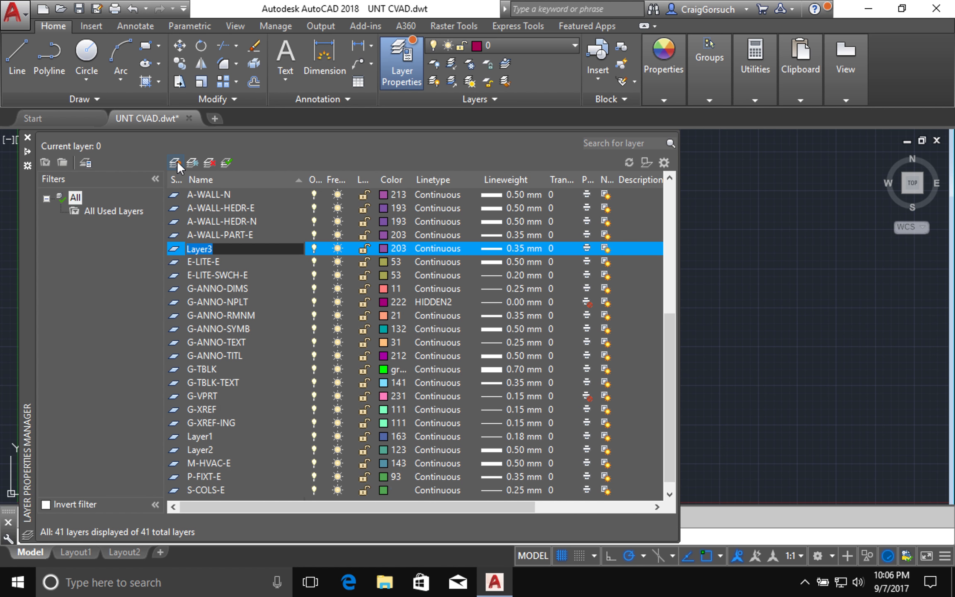
pyautogui.write('A-WALL-PART')
pyautogui.press('Return')
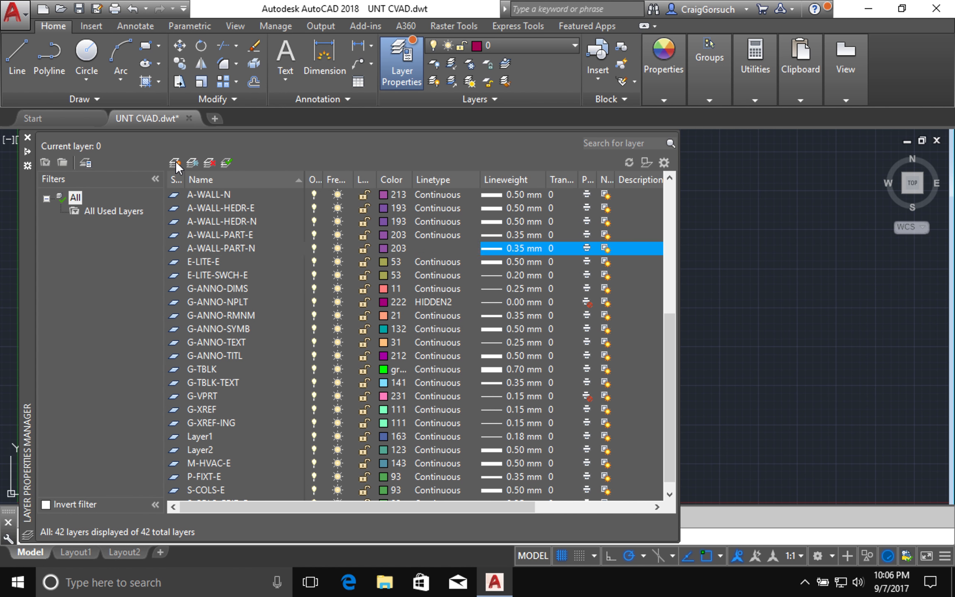
# - Create a new layer named E-LITE-N based on the properties of E-LITE-E
pyautogui.press('Down')
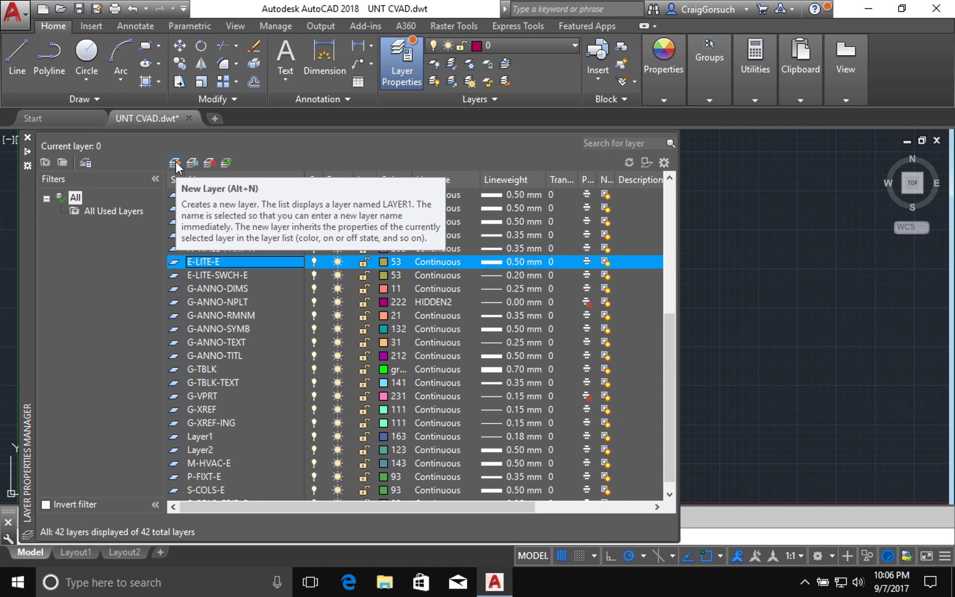
pyautogui.click(175, 163)
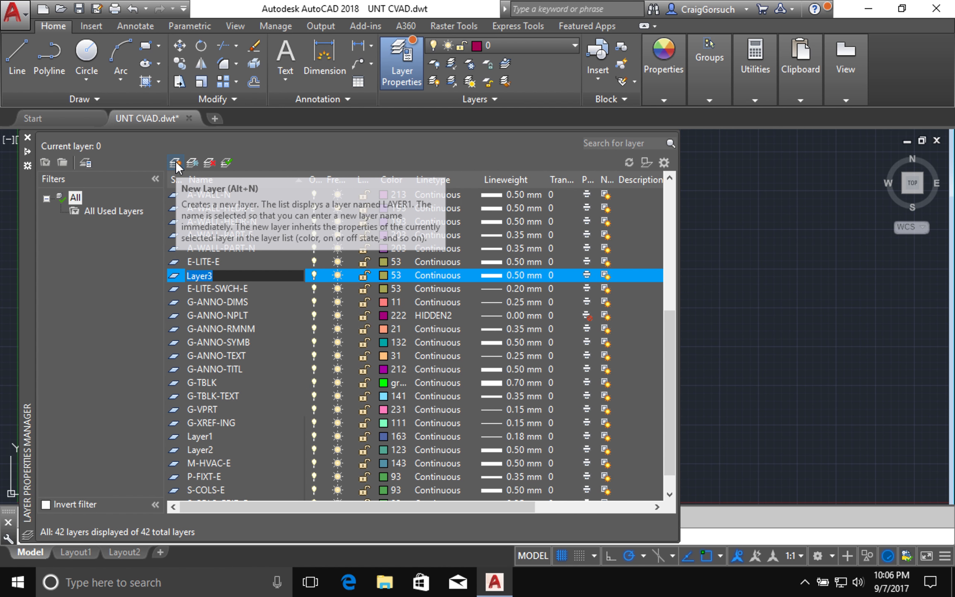
pyautogui.press('BackSpace')
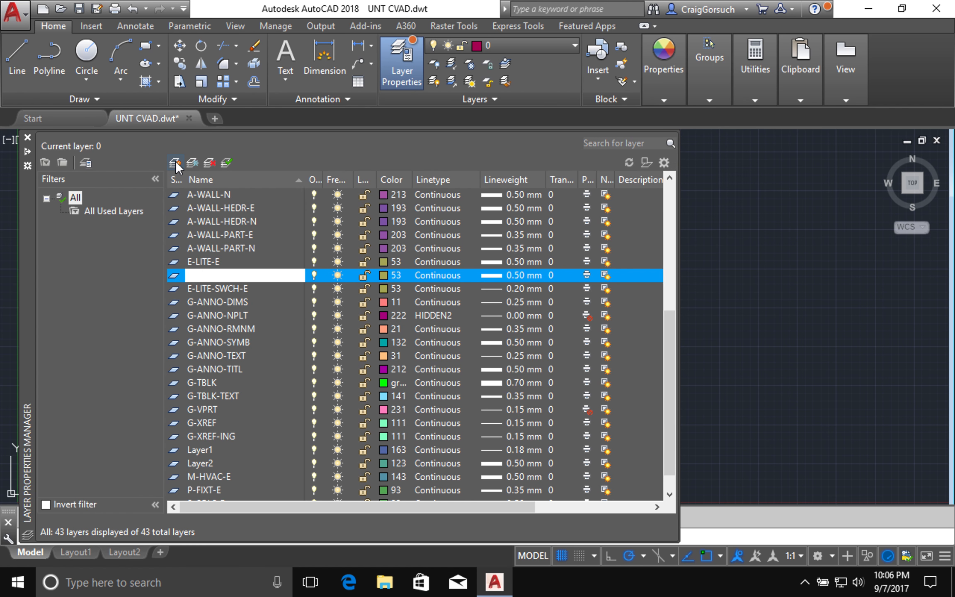
pyautogui.write('E-LITE-N')
pyautogui.press('Return')
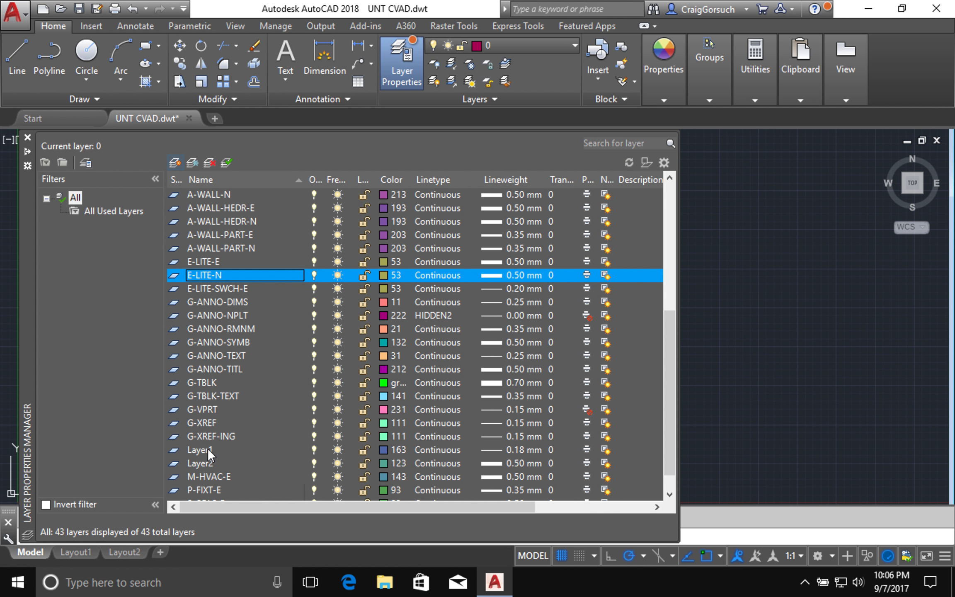
# - Delete the stray default-named layers Layer1 and Layer2
pyautogui.rightClick(208, 449)
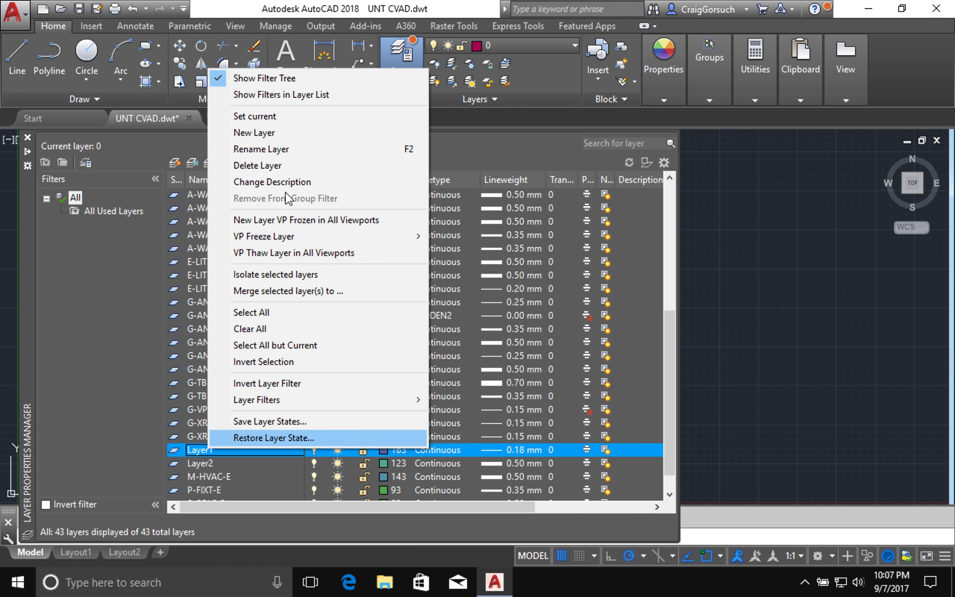
pyautogui.click(277, 168)
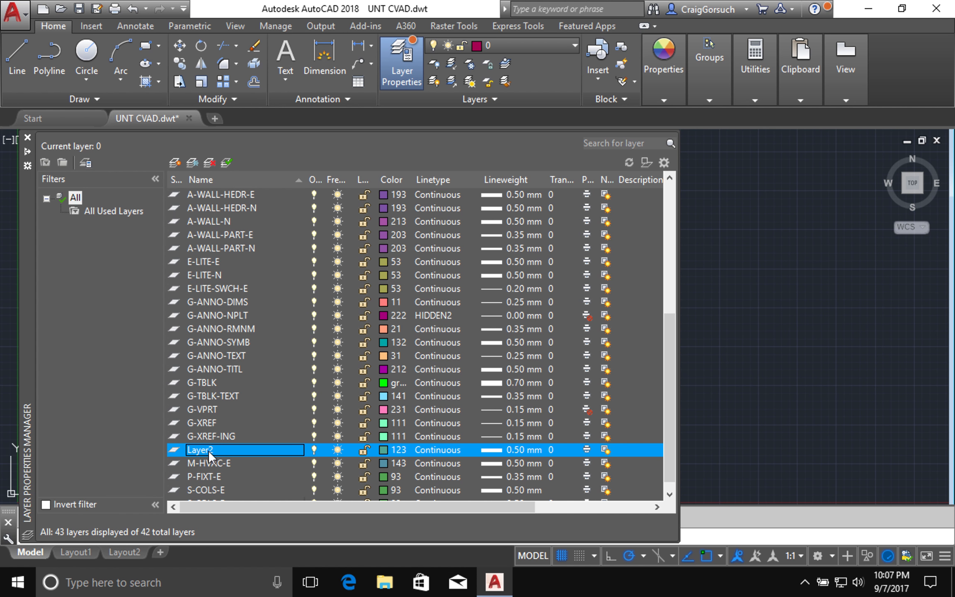
pyautogui.rightClick(208, 449)
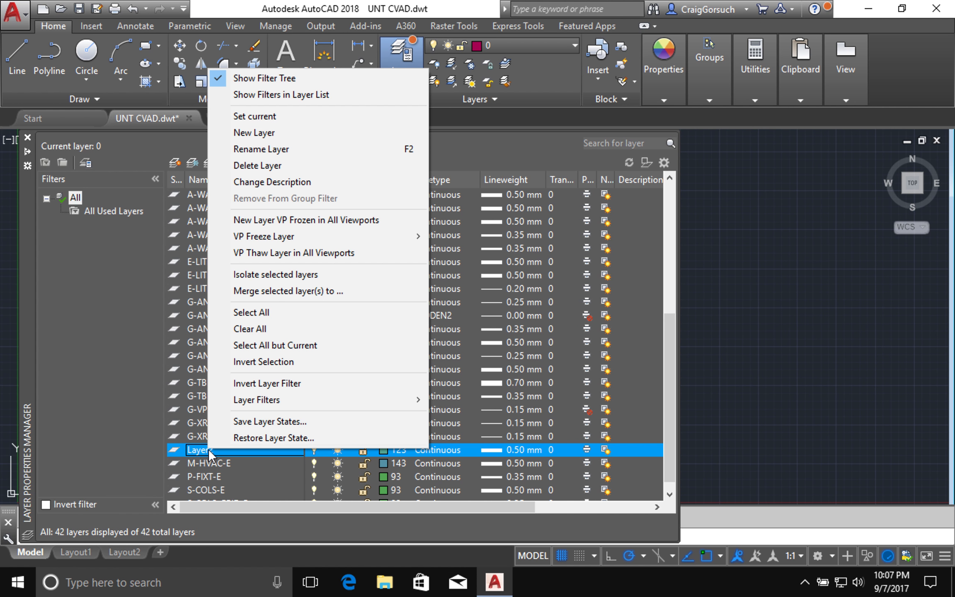
pyautogui.click(264, 165)
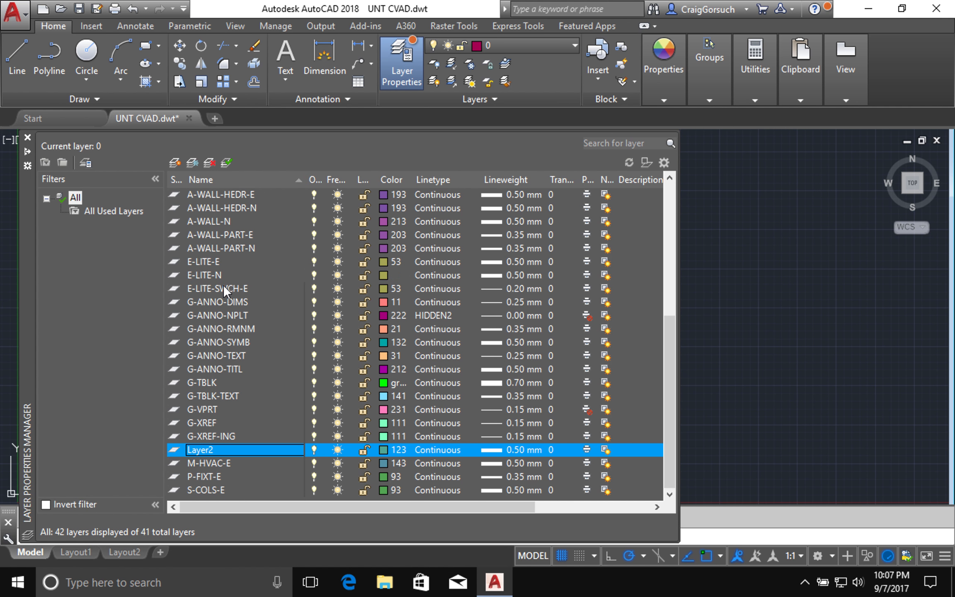
# - Create a new layer named E-LITE-SWCH-N based on the properties of E-LITE-SWCH-E
pyautogui.click(174, 164)
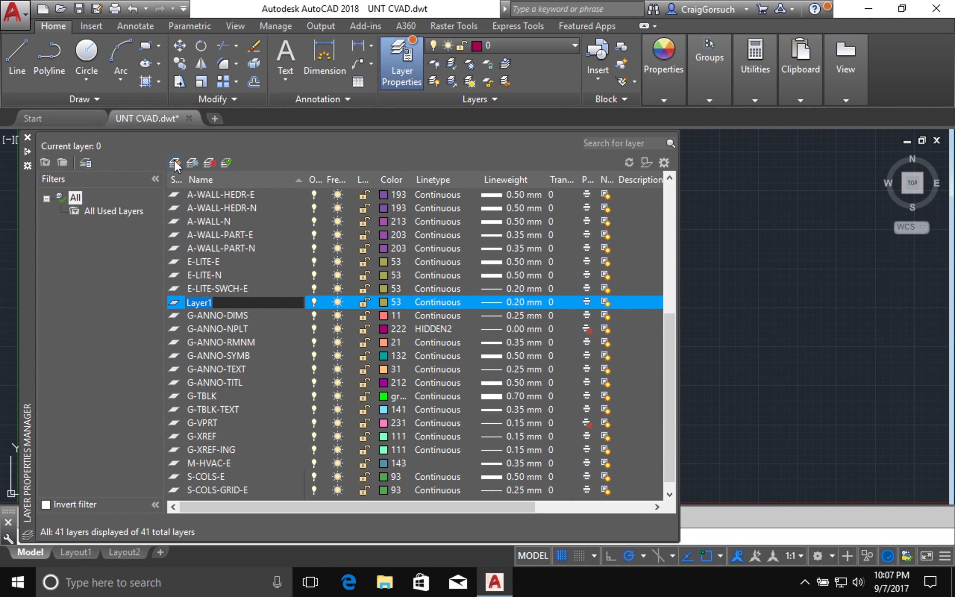
pyautogui.write('E-LITE-SWCH-N')
pyautogui.press('Return')
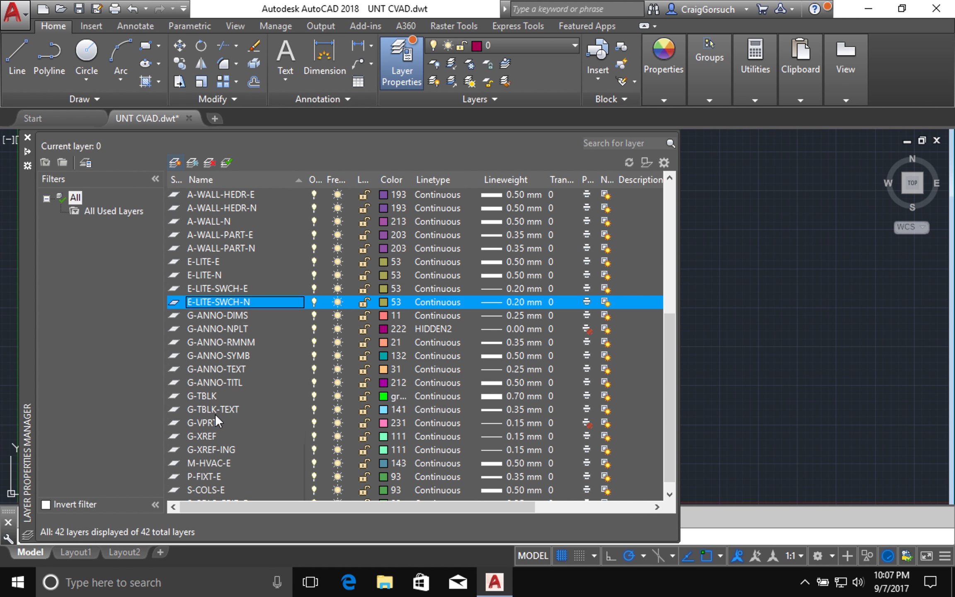
# - Create a new layer named M-HVAC-N based on the properties of M-HVAC-E
pyautogui.scroll(-1, 214, 456)
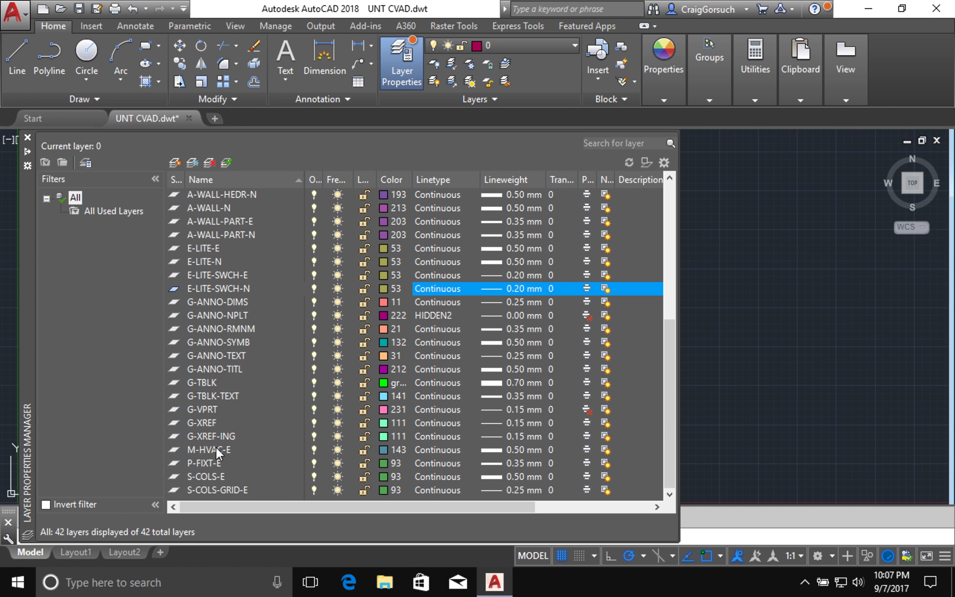
pyautogui.click(216, 447)
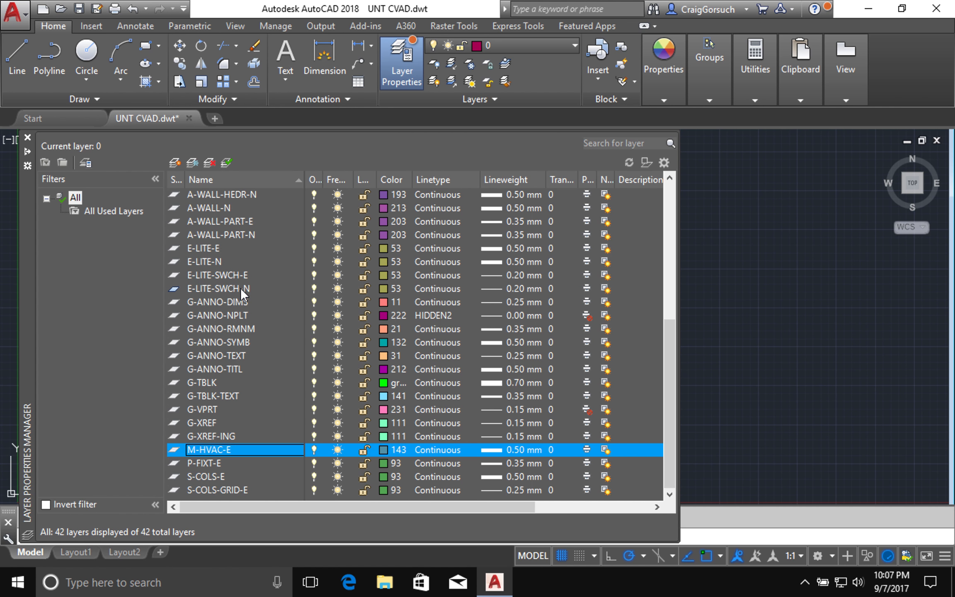
pyautogui.click(176, 164)
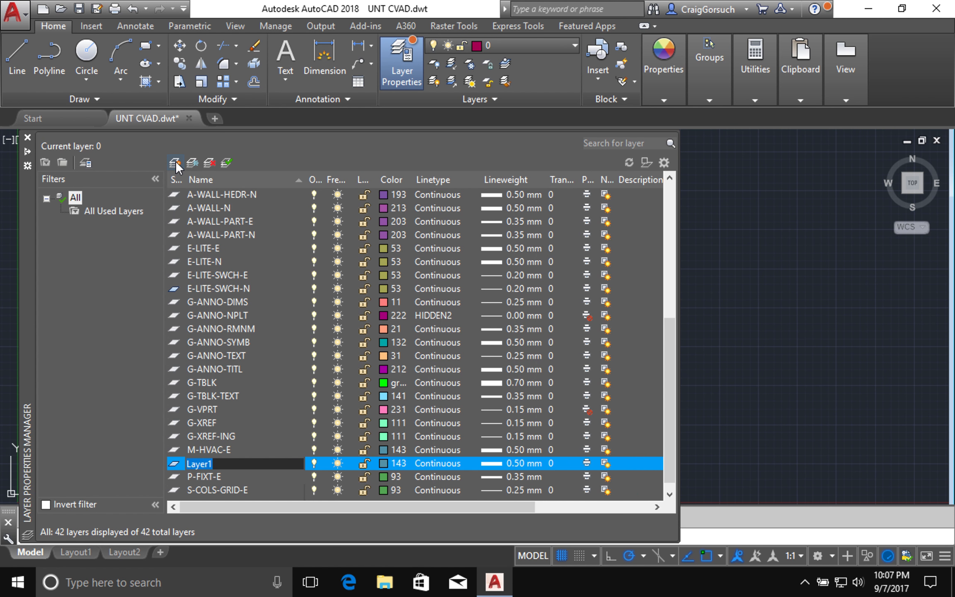
pyautogui.write('M-HVAC-N')
pyautogui.press('Return')
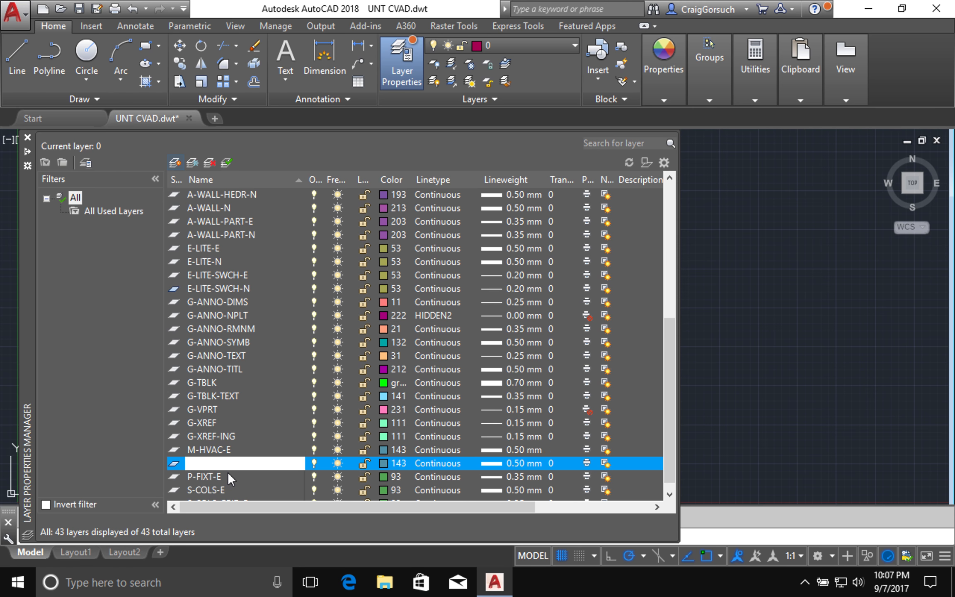
# - Create a new layer named P-FIXT-N based on the properties of P-FIXT-E
pyautogui.click(217, 464)
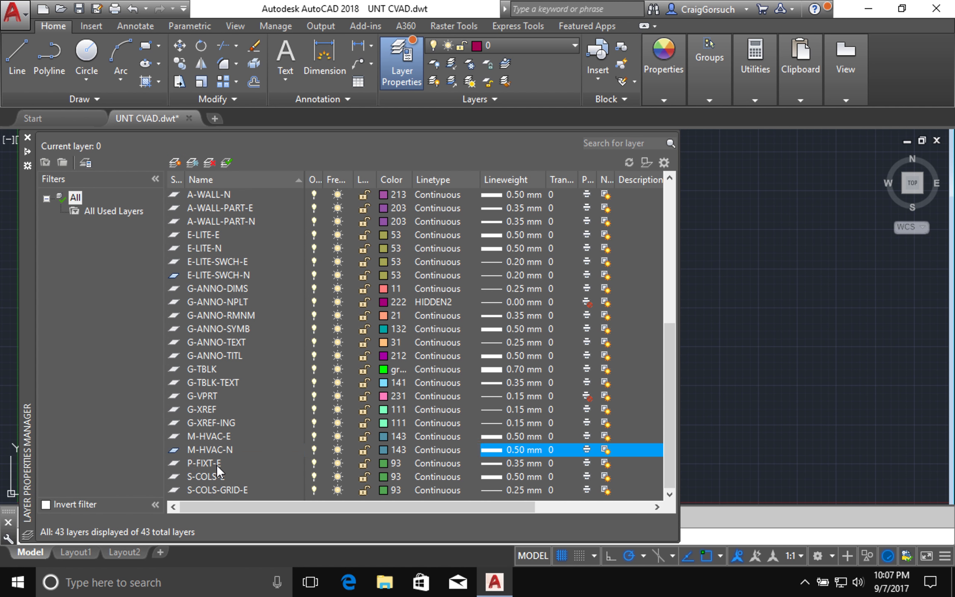
pyautogui.click(175, 163)
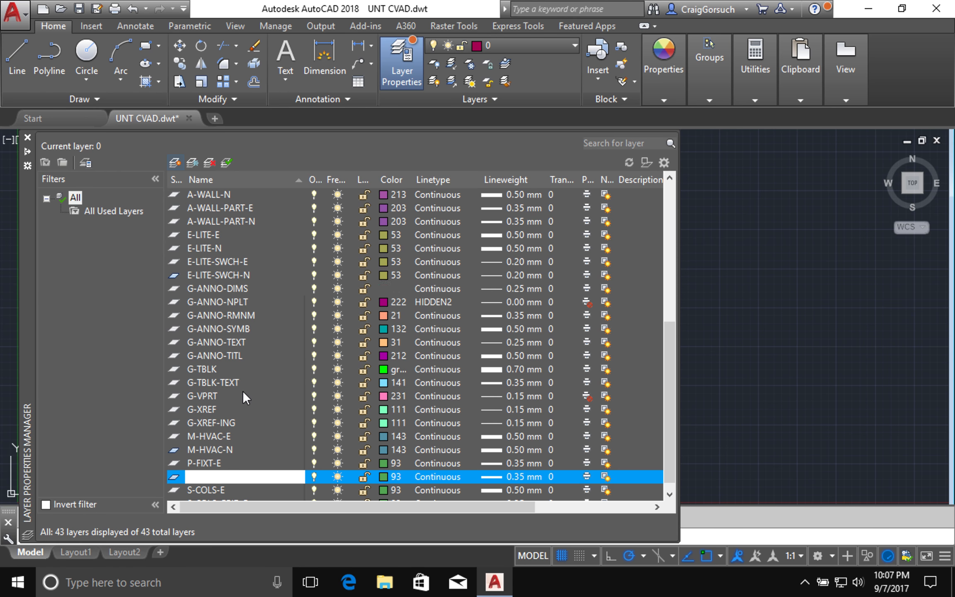
pyautogui.write('P-FIXT-N')
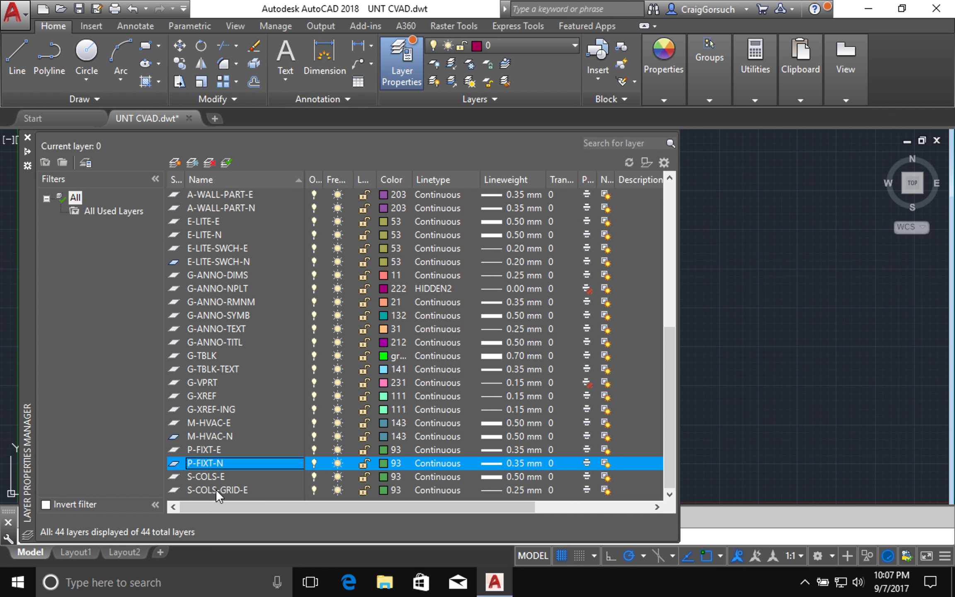
# - Add a new layer based on the properties of S-COLS-E and name it S-COLS-GRID-N
pyautogui.click(215, 477)
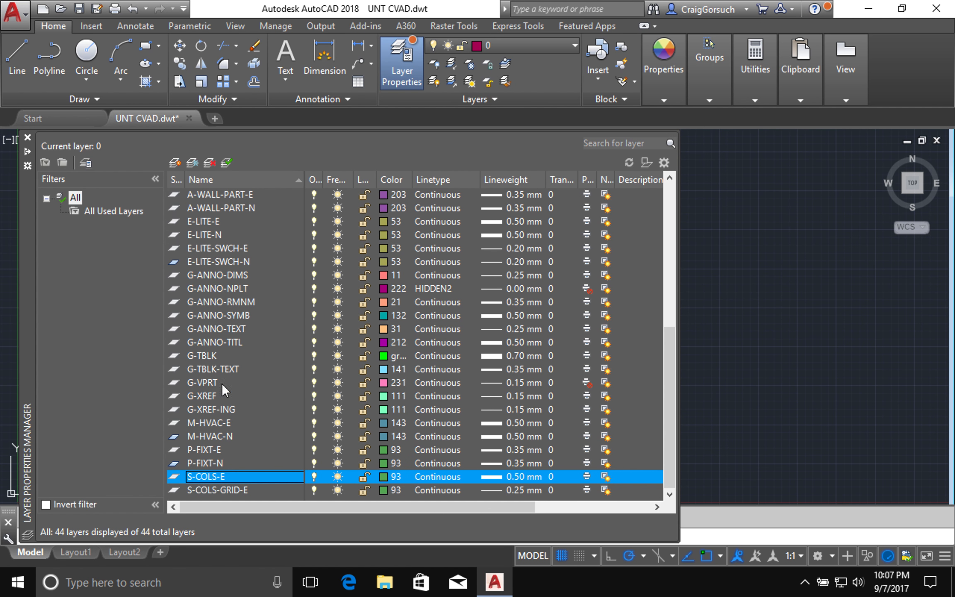
pyautogui.click(178, 166)
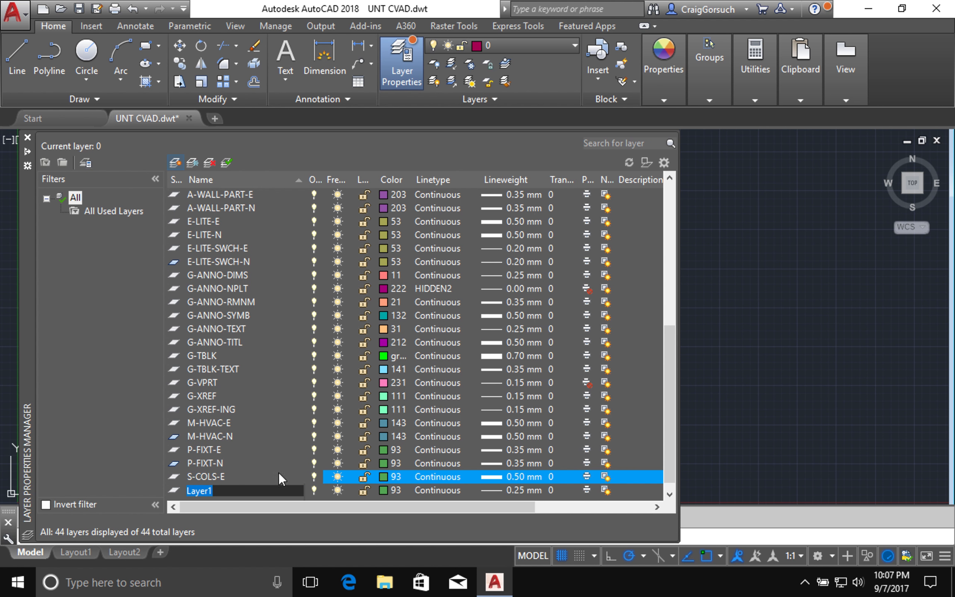
pyautogui.write('S-COLS-E')
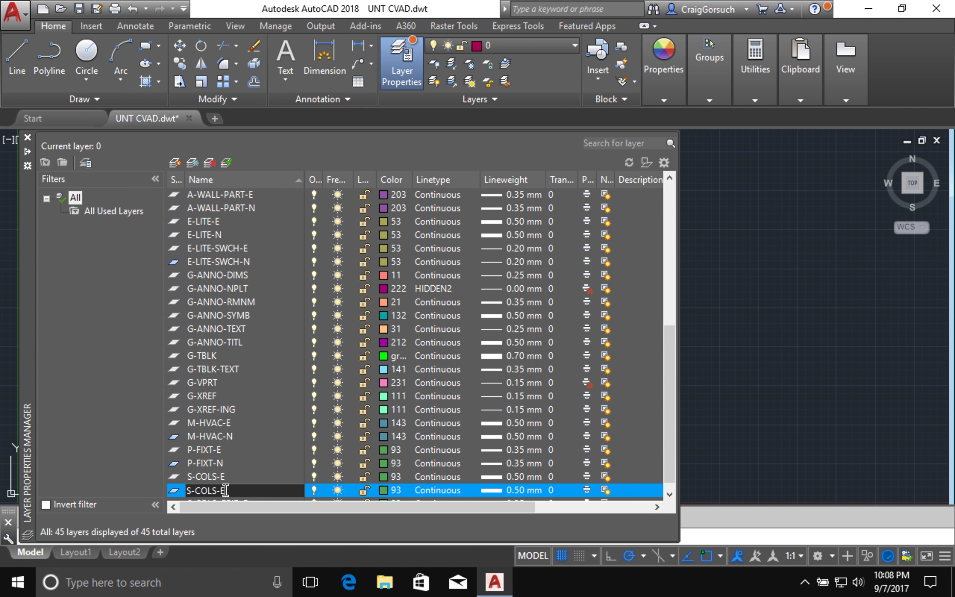
pyautogui.press('Return')
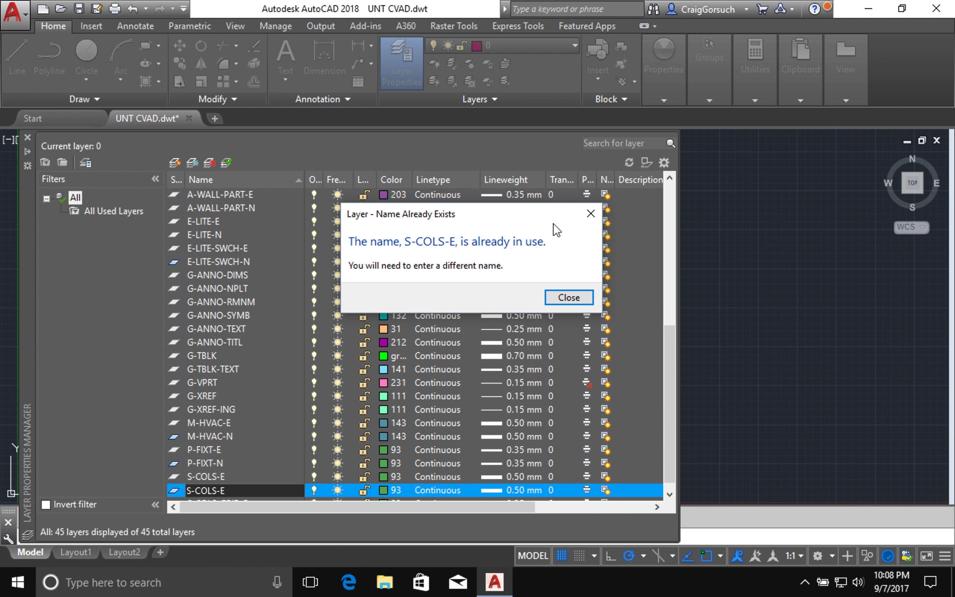
pyautogui.press('Return')
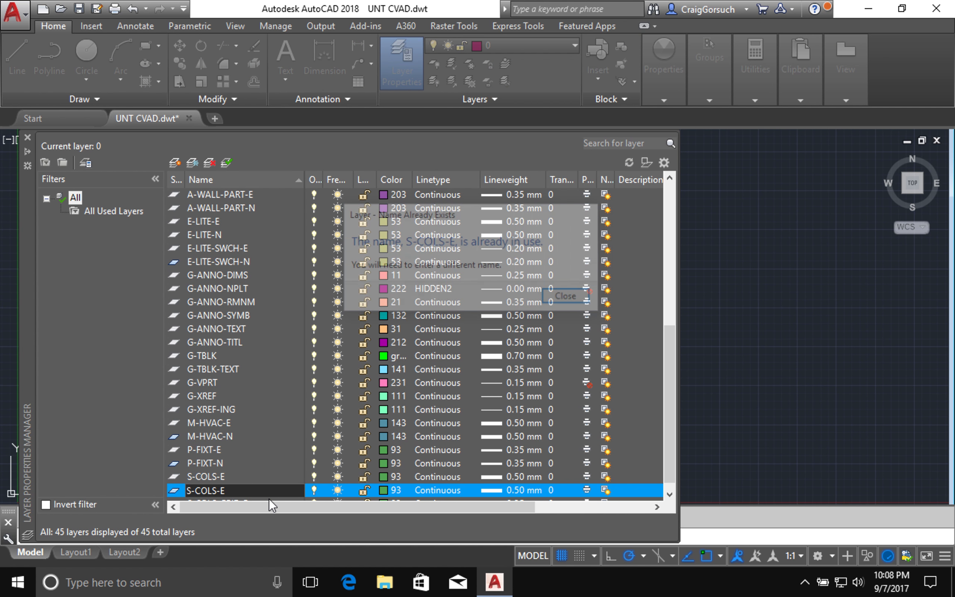
pyautogui.press('BackSpace')
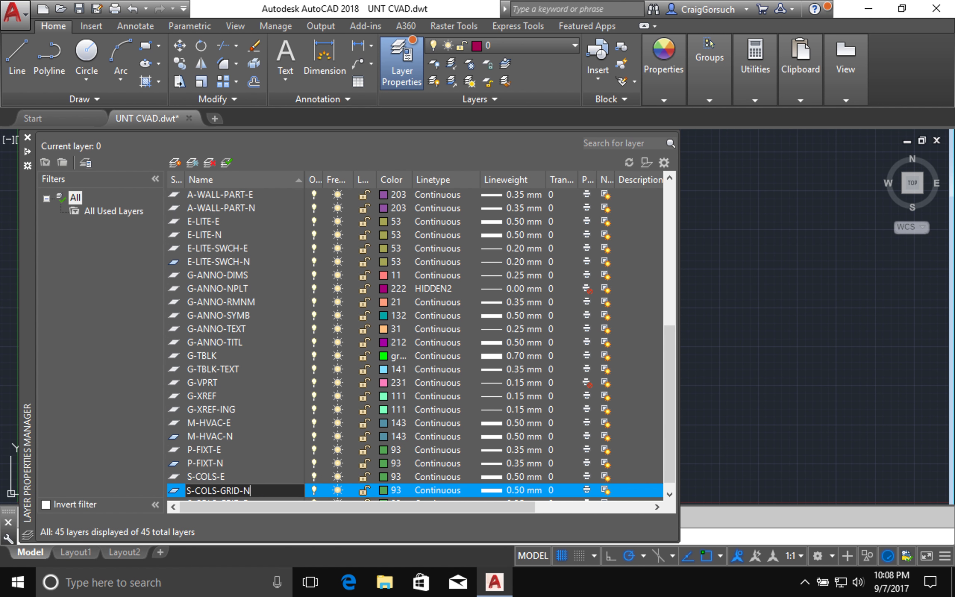
pyautogui.press('Return')
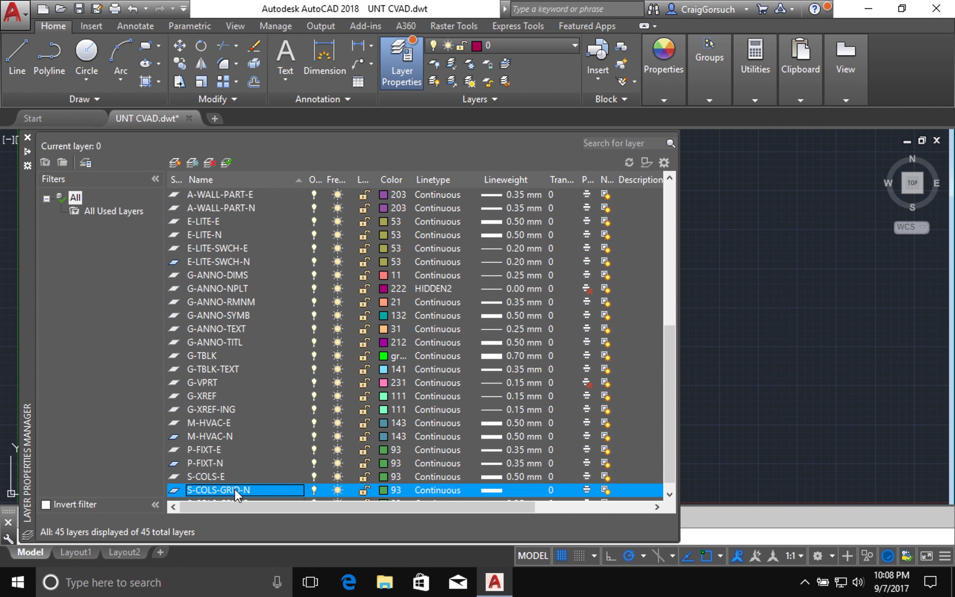
# - Rename the new layer based on S-COLS-E as S-COLS-N
pyautogui.rightClick(235, 477)
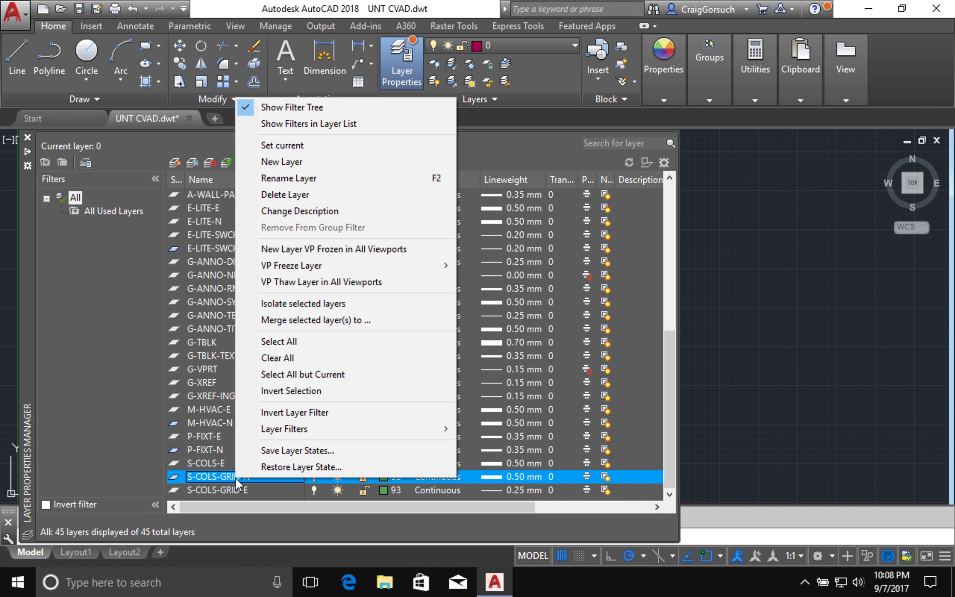
pyautogui.click(286, 178)
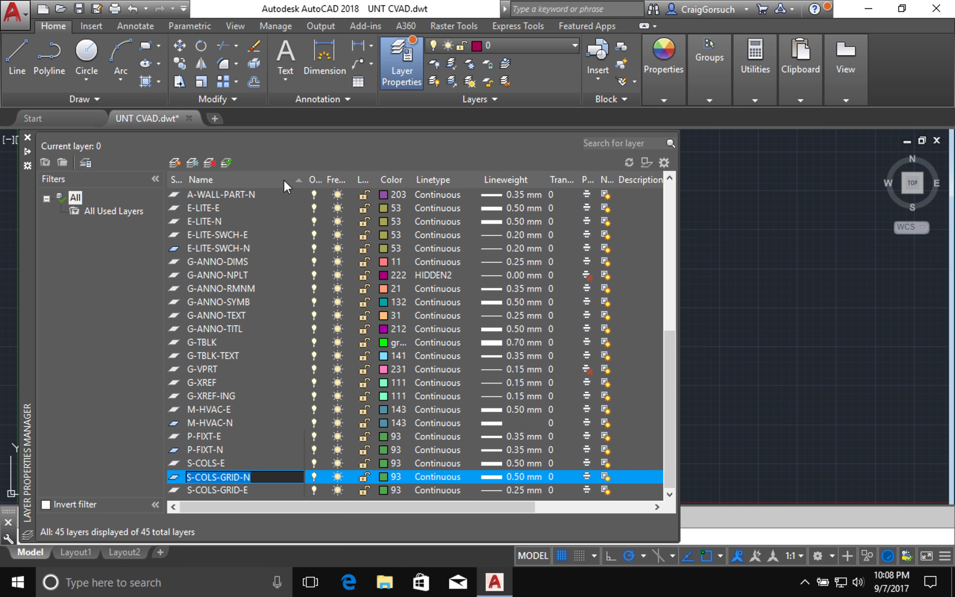
pyautogui.press('BackSpace')
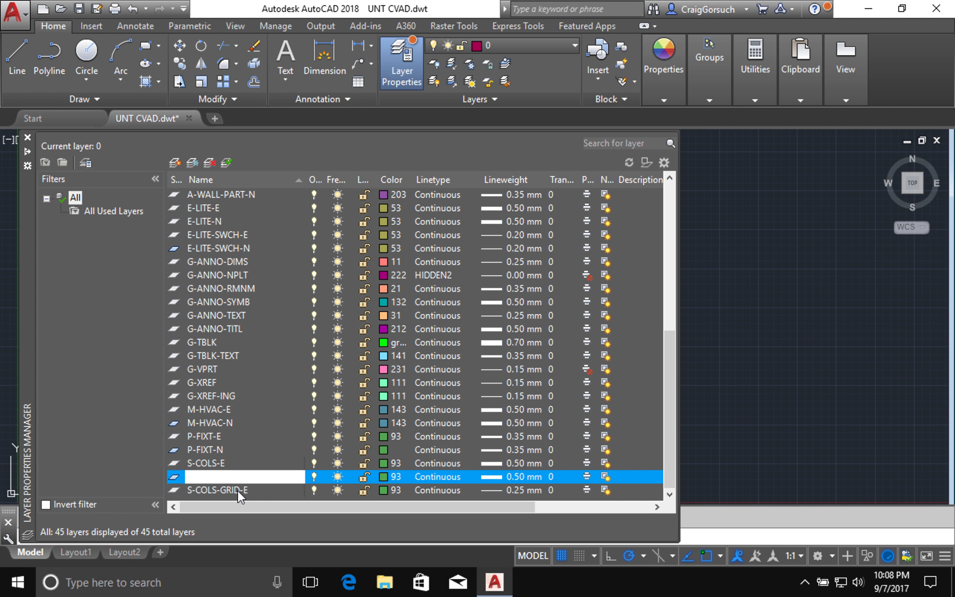
pyautogui.press('Escape')
# - Create a new layer named S-COLS-GRID-N based on the properties of S-COLS-GRID-E
pyautogui.click(237, 491)
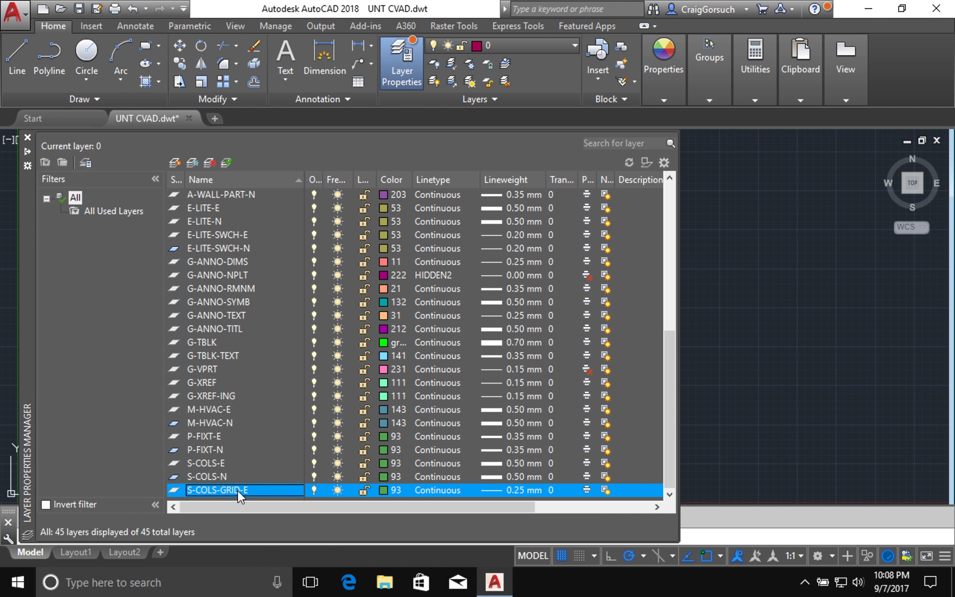
pyautogui.click(176, 161)
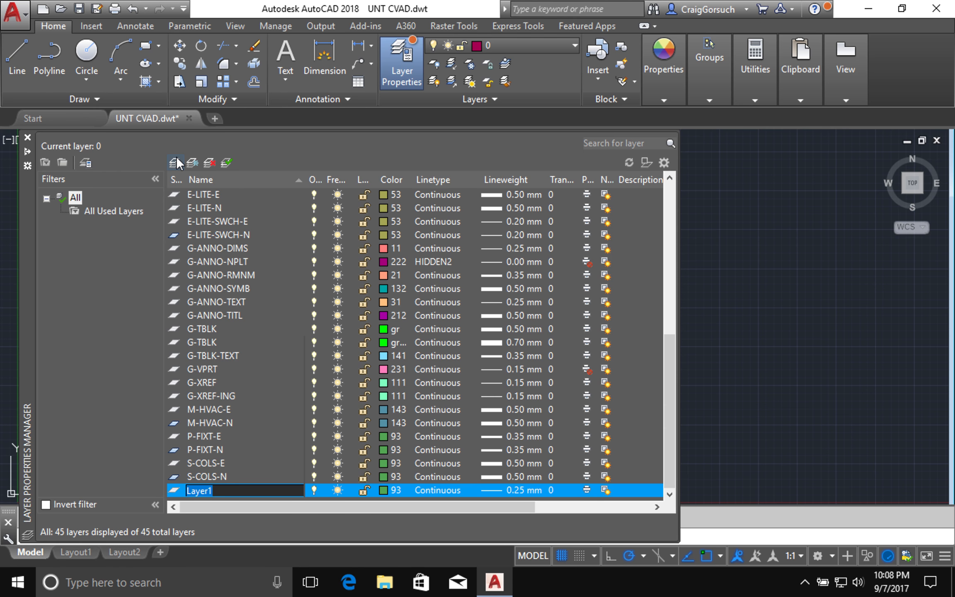
pyautogui.write('S-COLS-GRID')
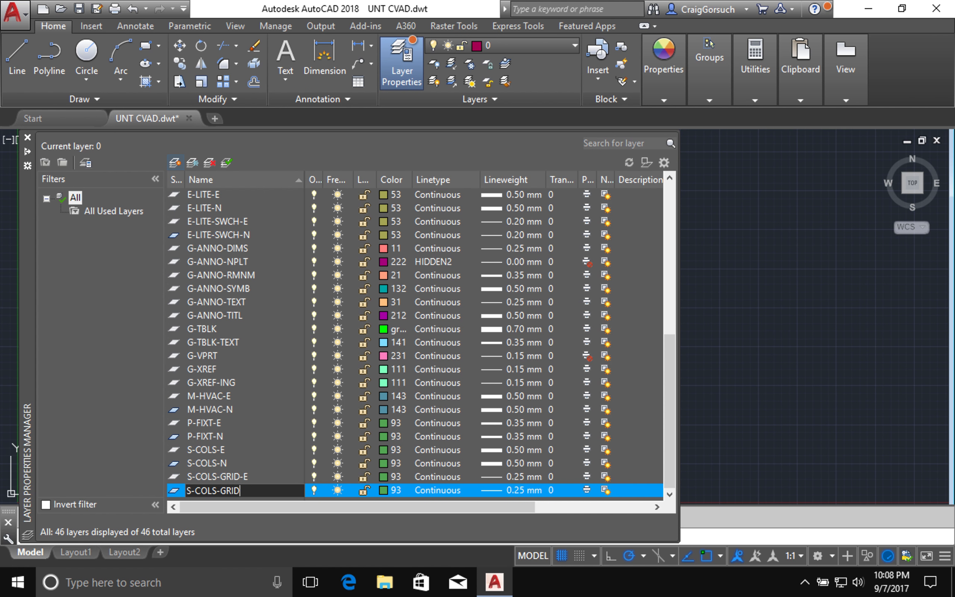
pyautogui.write('-N')
pyautogui.click(176, 162)
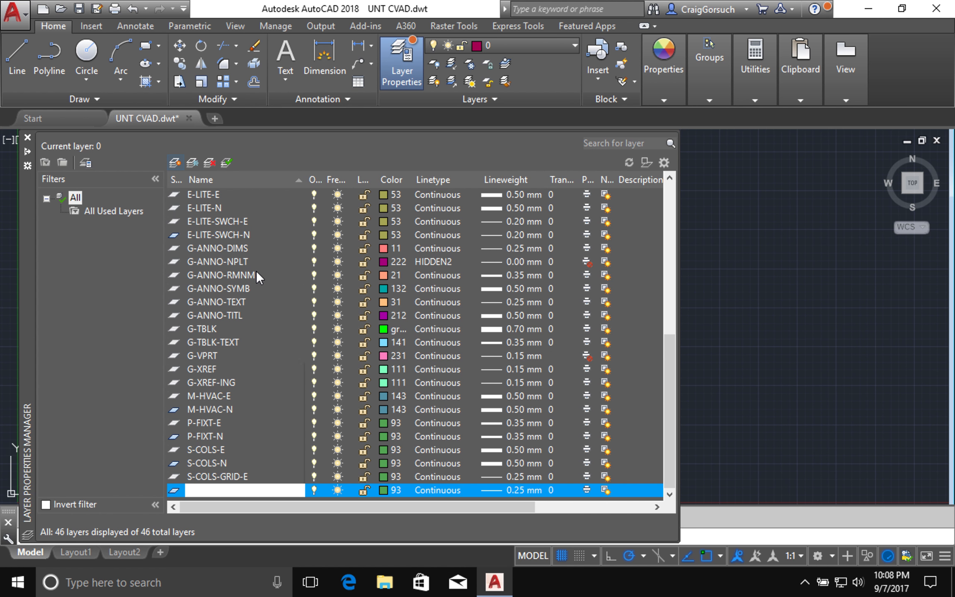
# - Sort the layer list by name and set the color of layer A-DOOR-N to index 40
pyautogui.click(277, 178)
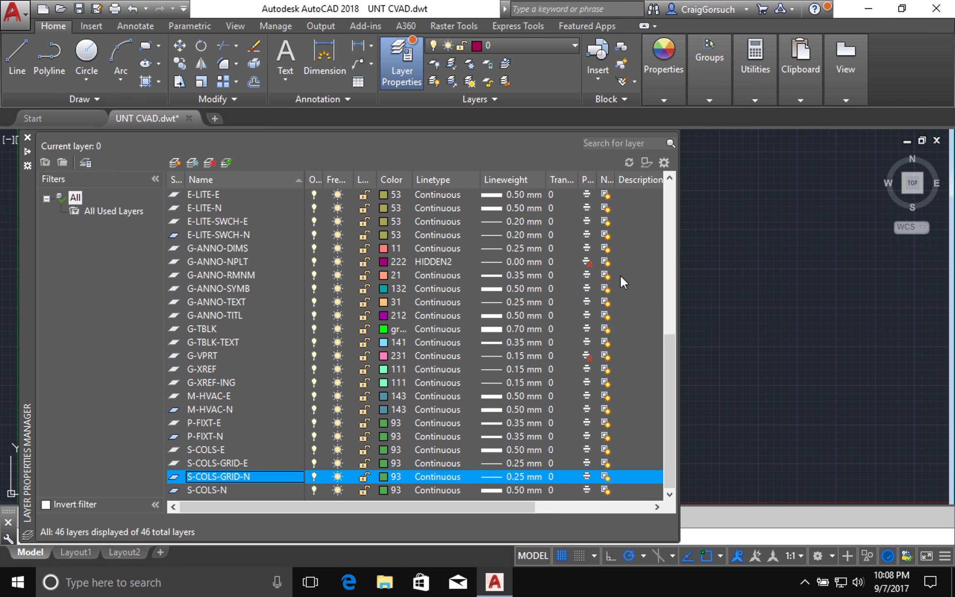
pyautogui.moveTo(669, 364); pyautogui.dragTo(665, 178)
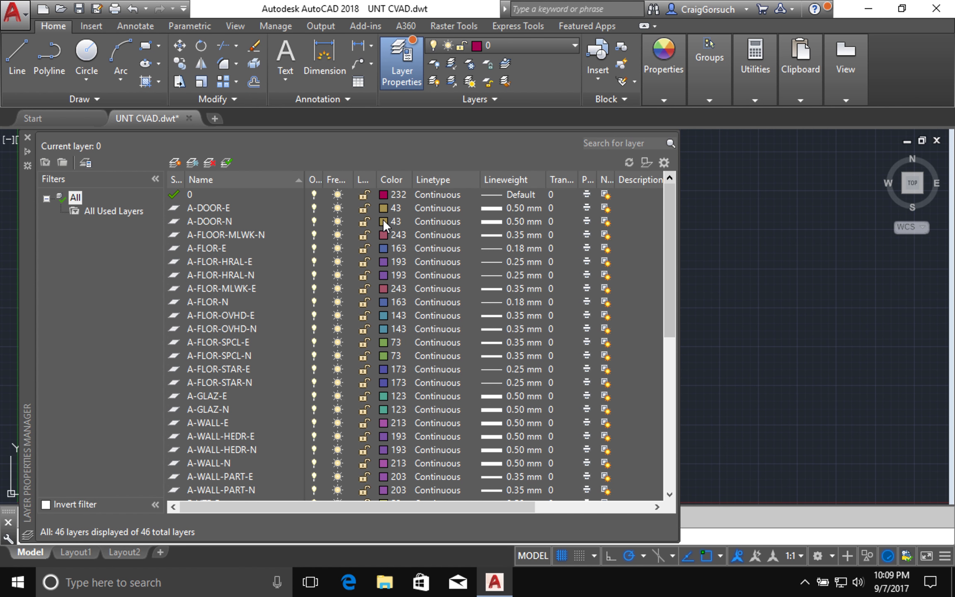
pyautogui.click(383, 220)
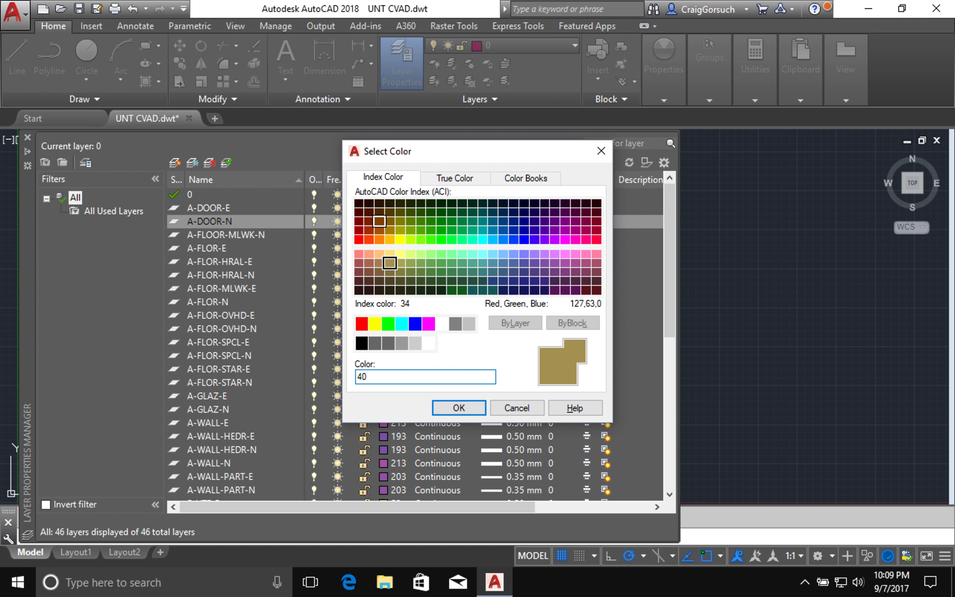
pyautogui.press('Return')
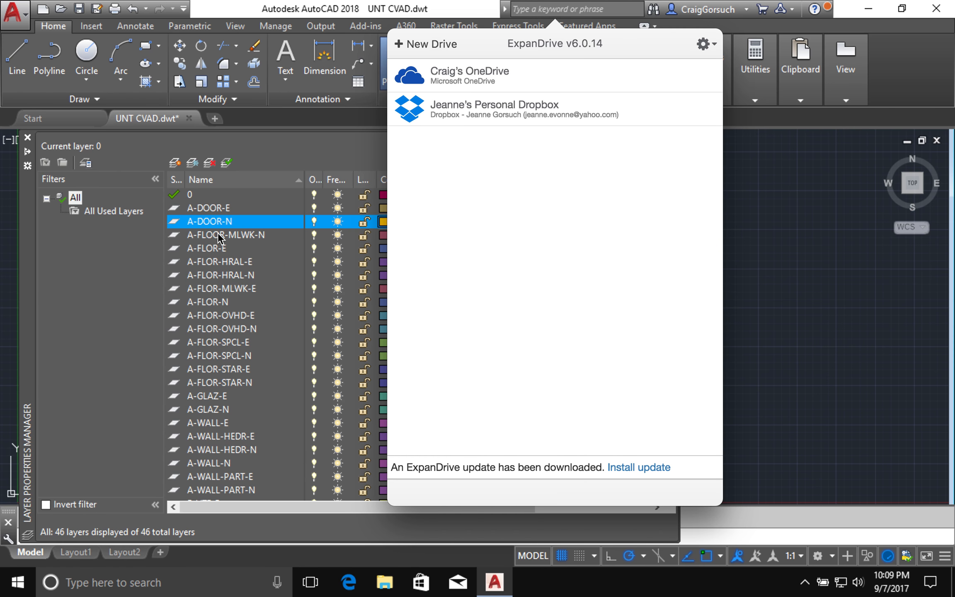
# - Correct the misspelled layer name A-FLOOR-MLWK-N to A-FLOR-MLWK-N
pyautogui.doubleClick(218, 233)
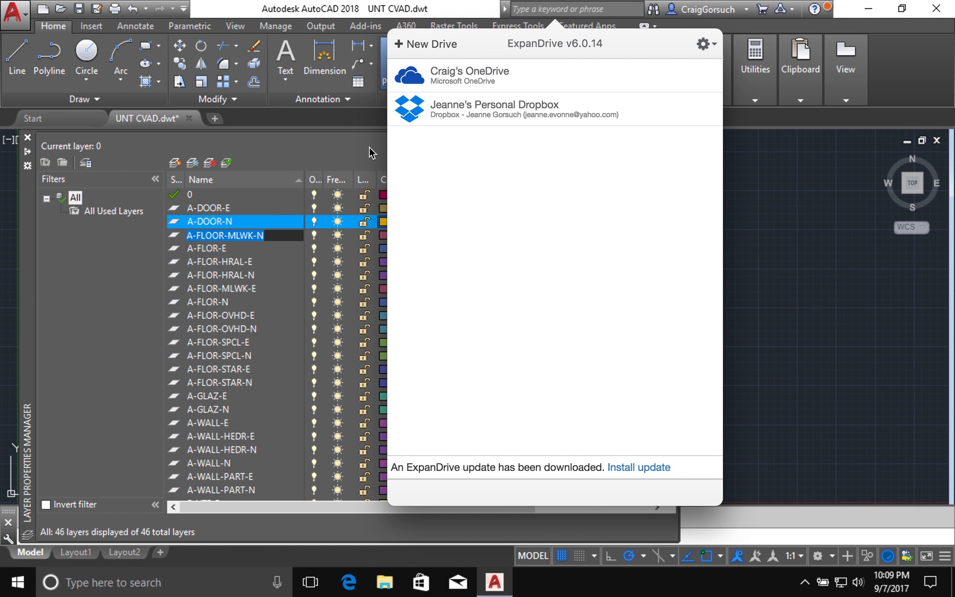
pyautogui.click(810, 346)
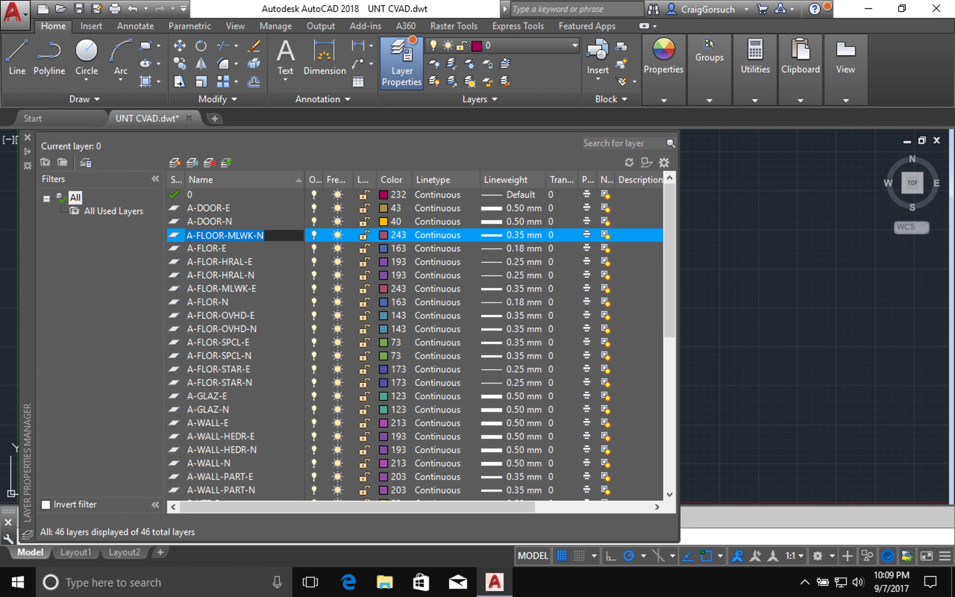
pyautogui.click(213, 235)
pyautogui.press('BackSpace')
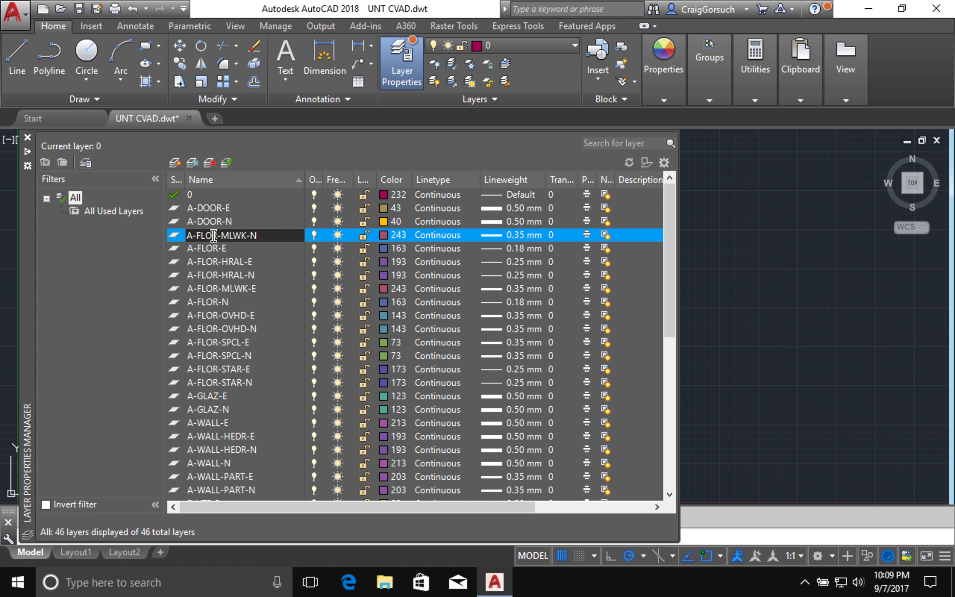
pyautogui.press('Return')
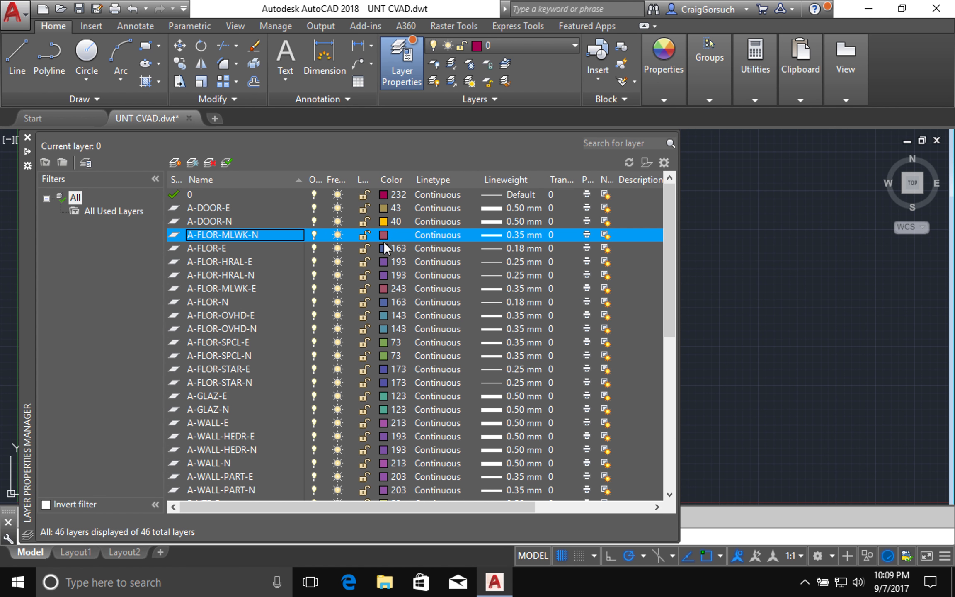
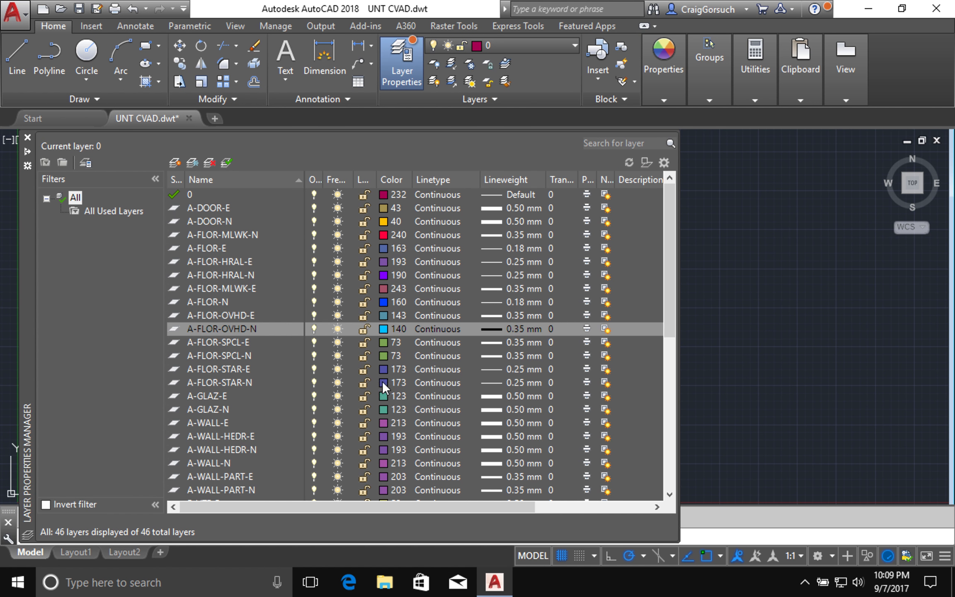
# - Set the remaining A-series -N layer colors to 240 (MLWK), 190 (HRAL, HEDR), 160 (FLOR), 140 (OVHD), 70 (SPCL), 170 (STAR), 120 (GLAZ), 210 (WALL), 200 (PART)
pyautogui.click(382, 408)
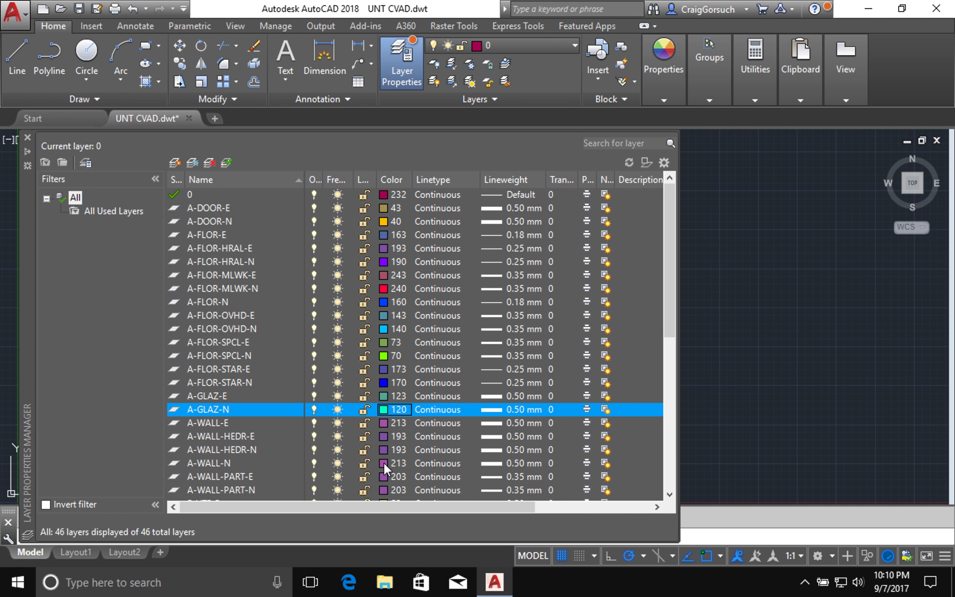
pyautogui.click(383, 487)
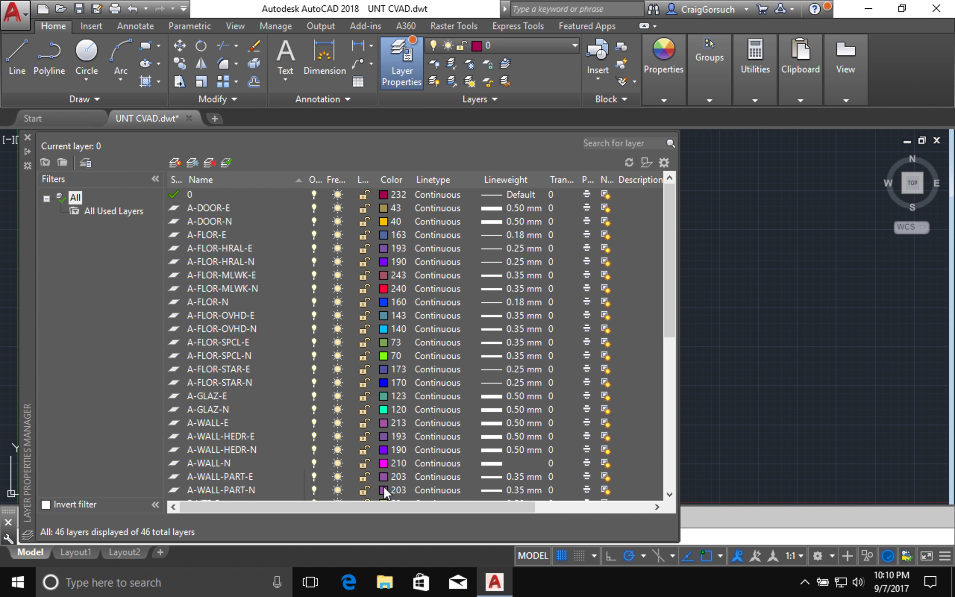
pyautogui.scroll(-5, 384, 486)
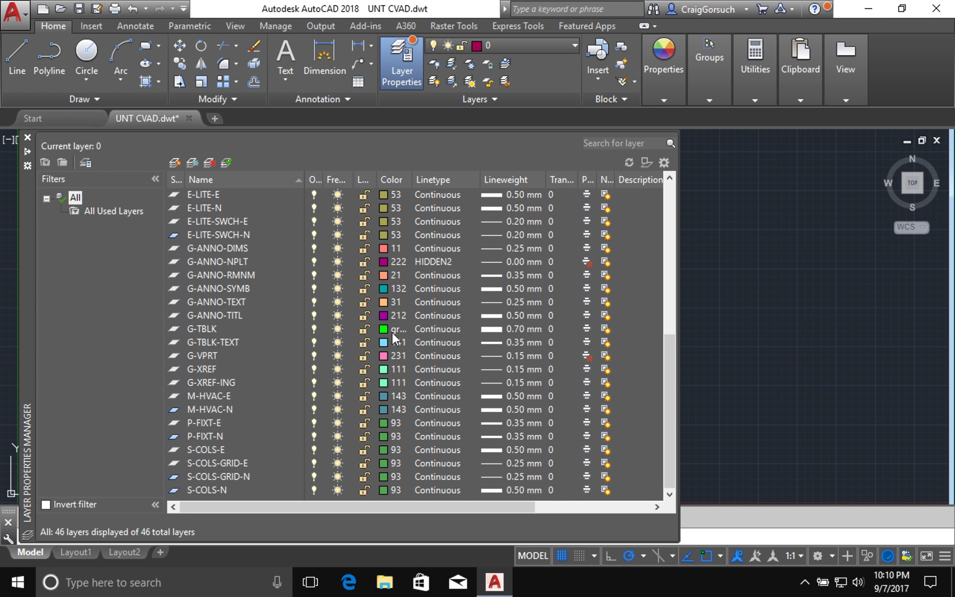
pyautogui.click(670, 178)
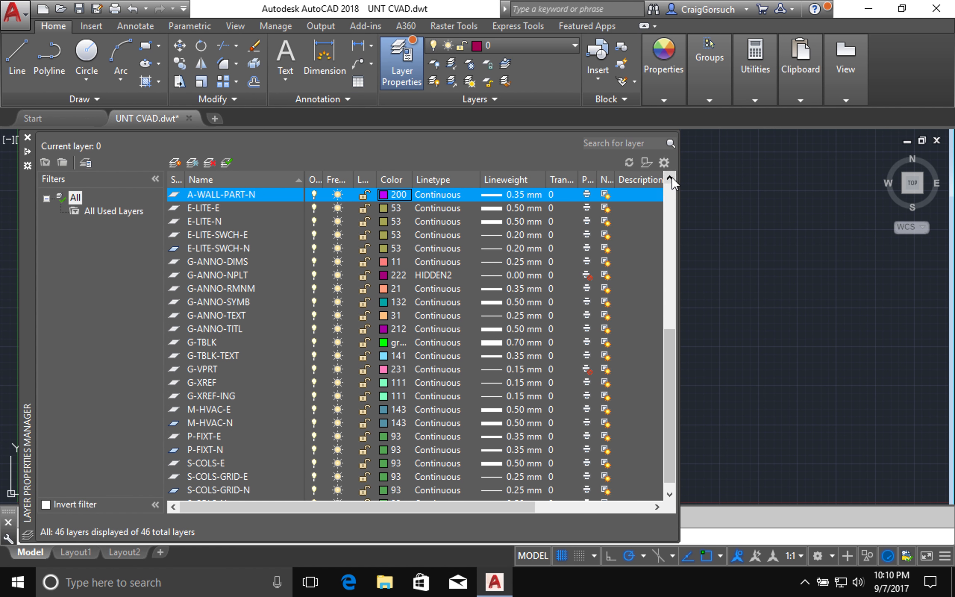
pyautogui.click(671, 178)
pyautogui.click(670, 178)
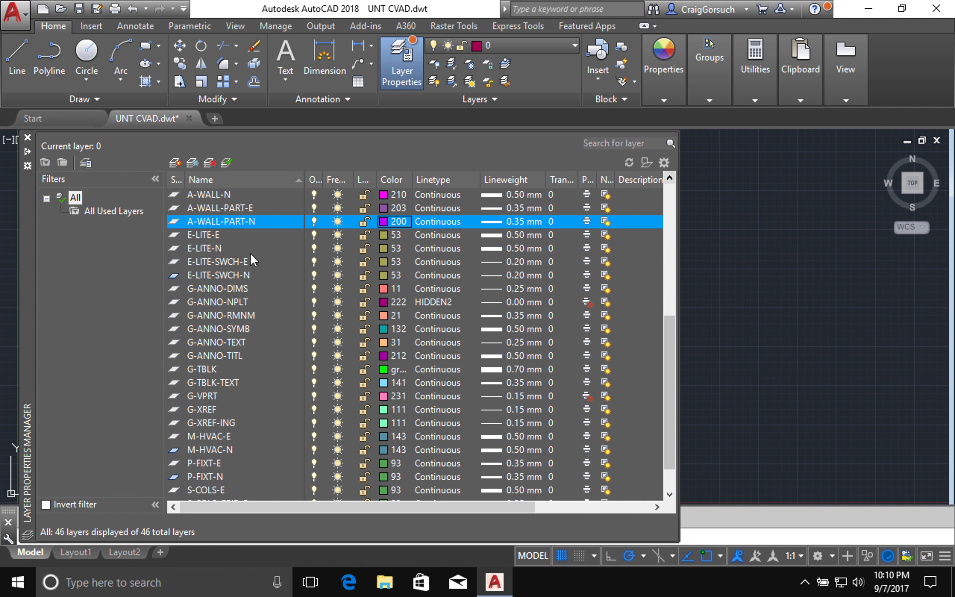
pyautogui.click(217, 247)
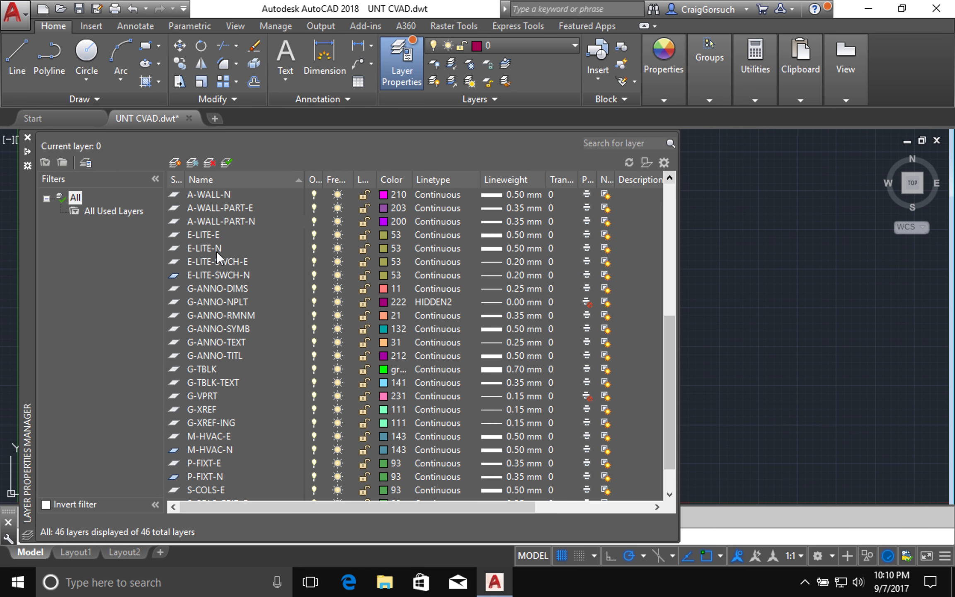
pyautogui.keyDown('ctrl'); pyautogui.rightClick(218, 271); pyautogui.keyUp('ctrl')
pyautogui.press('Escape')
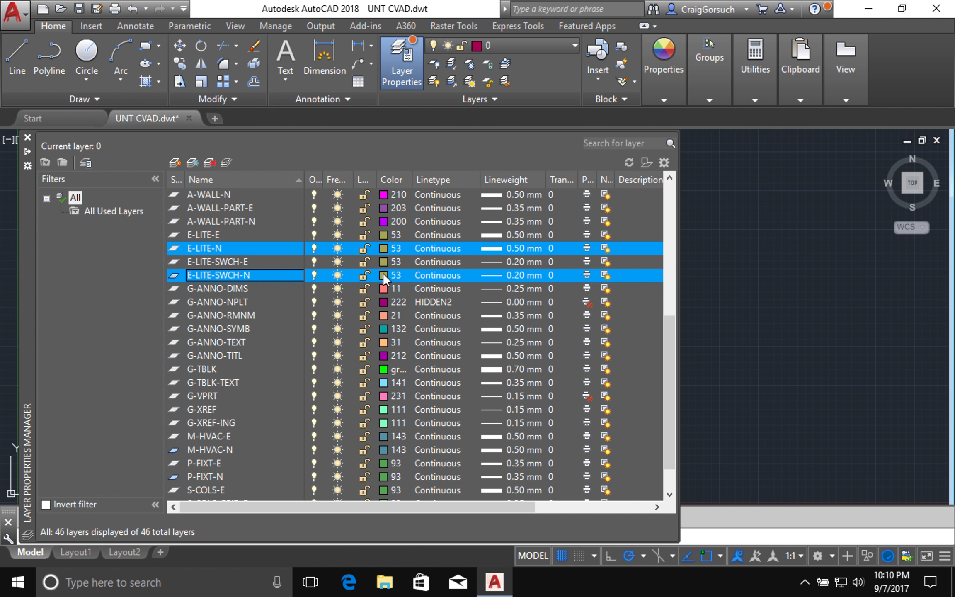
pyautogui.hotkey('alt', 'n')
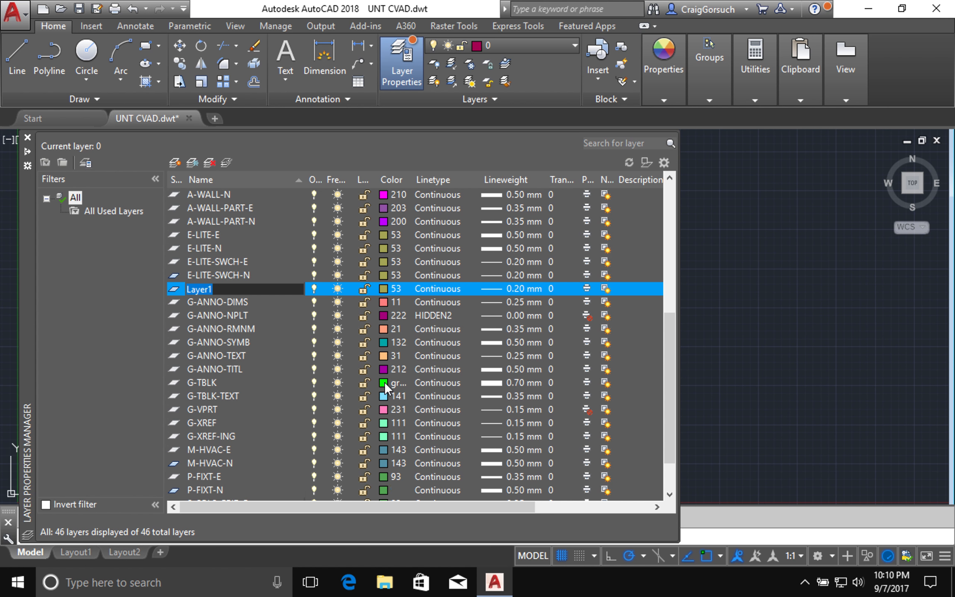
pyautogui.scroll(-2, 384, 382)
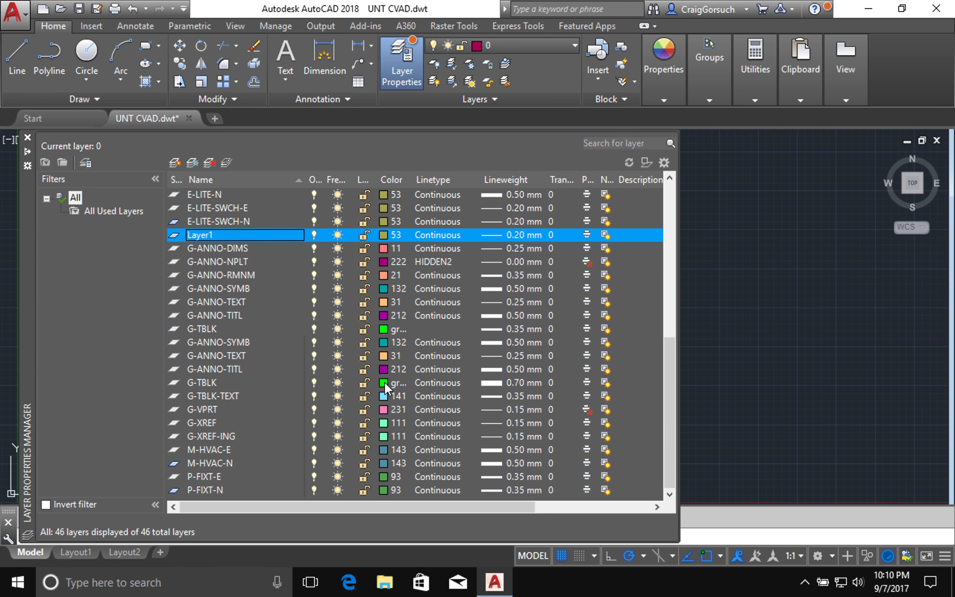
pyautogui.rightClick(238, 234)
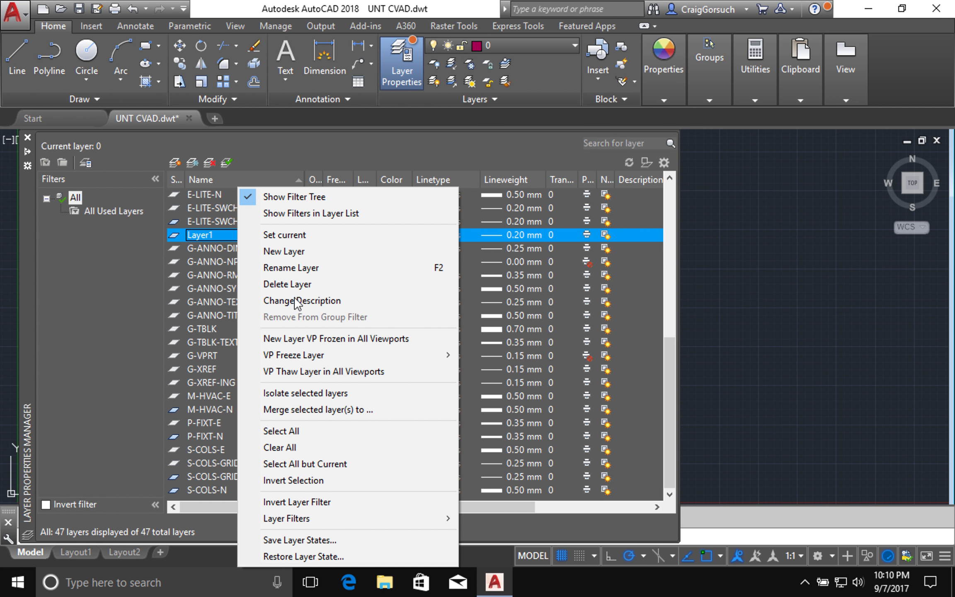
pyautogui.click(288, 284)
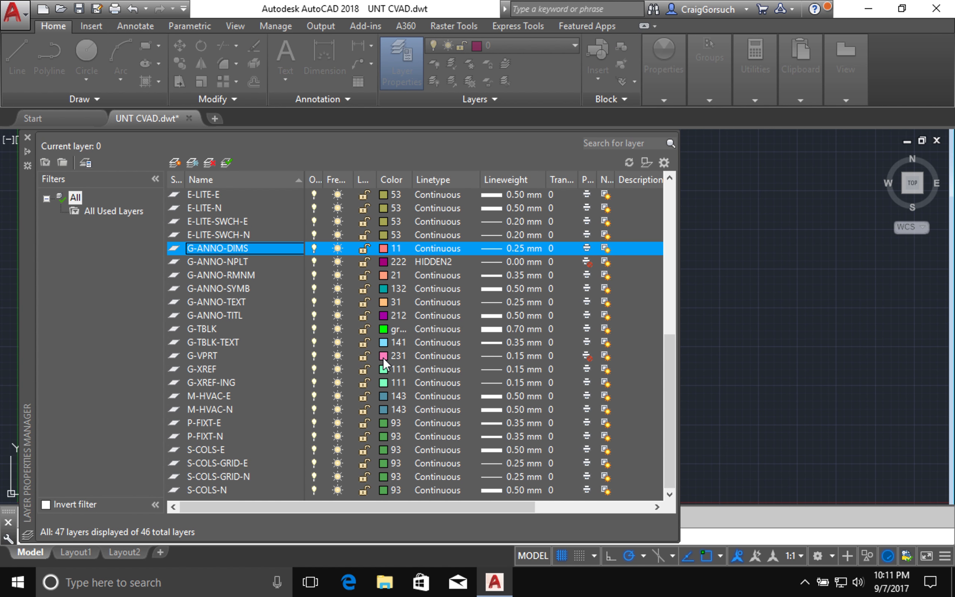
# - Set the colors of E-LITE-N and E-LITE-SWCH-N to 50, M-HVAC-N to 140, and P-FIXT-N, S-COLS-GRID-N and S-COLS-N to 90
pyautogui.click(384, 407)
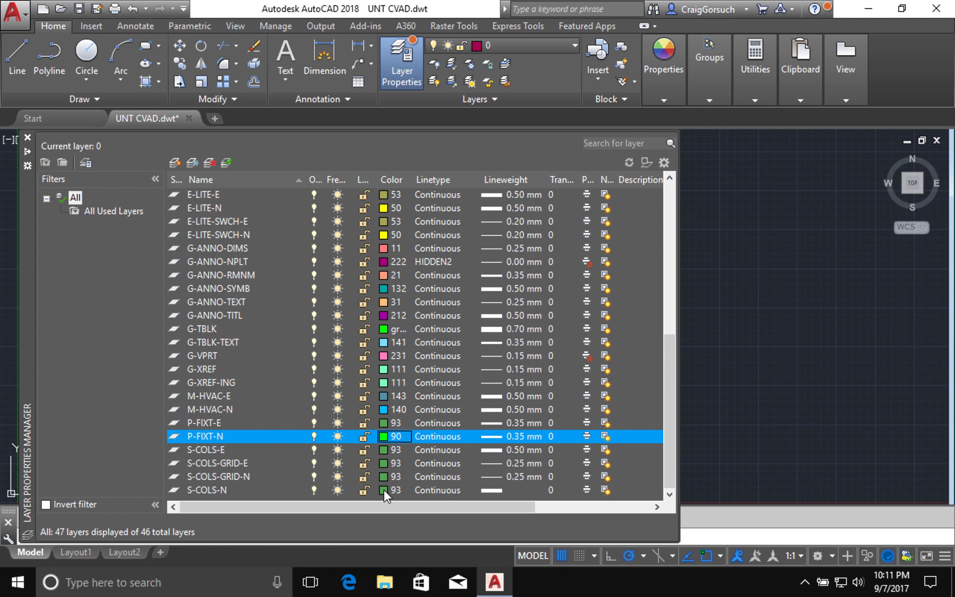
pyautogui.click(384, 491)
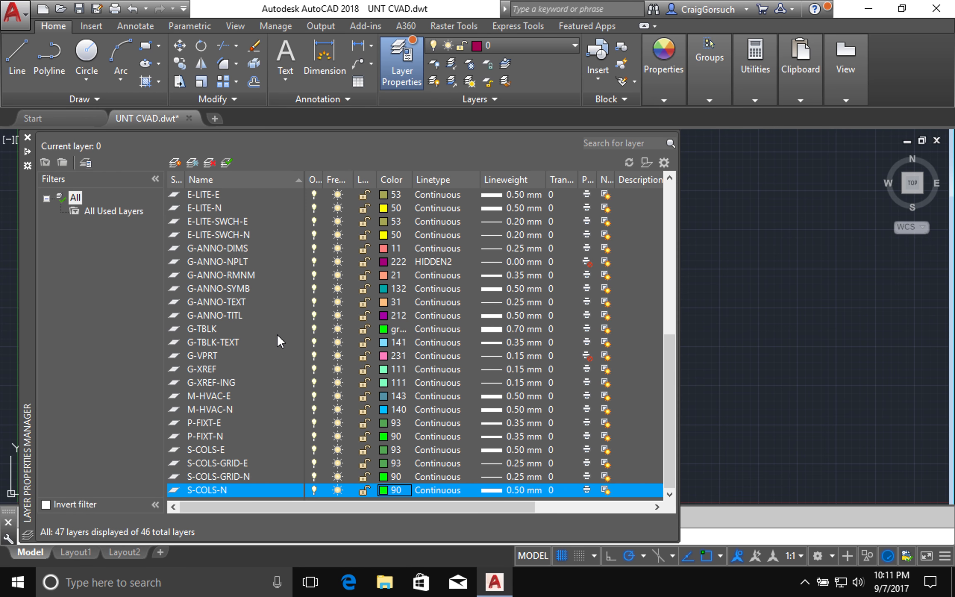
# - Assign the HIDDEN2 linetype to the layers A-FLOR-OVHD-E and A-FLOR-OVHD-N together
pyautogui.scroll(7, 276, 334)
pyautogui.scroll(1, 277, 334)
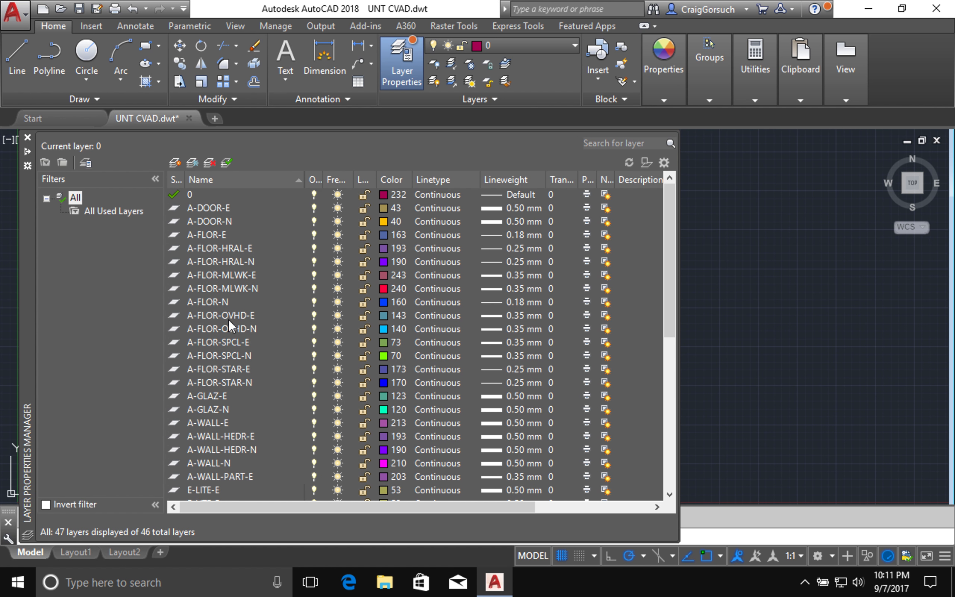
pyautogui.click(229, 318)
pyautogui.keyDown('ctrl'); pyautogui.click(230, 329); pyautogui.keyUp('ctrl')
pyautogui.rightClick(229, 329)
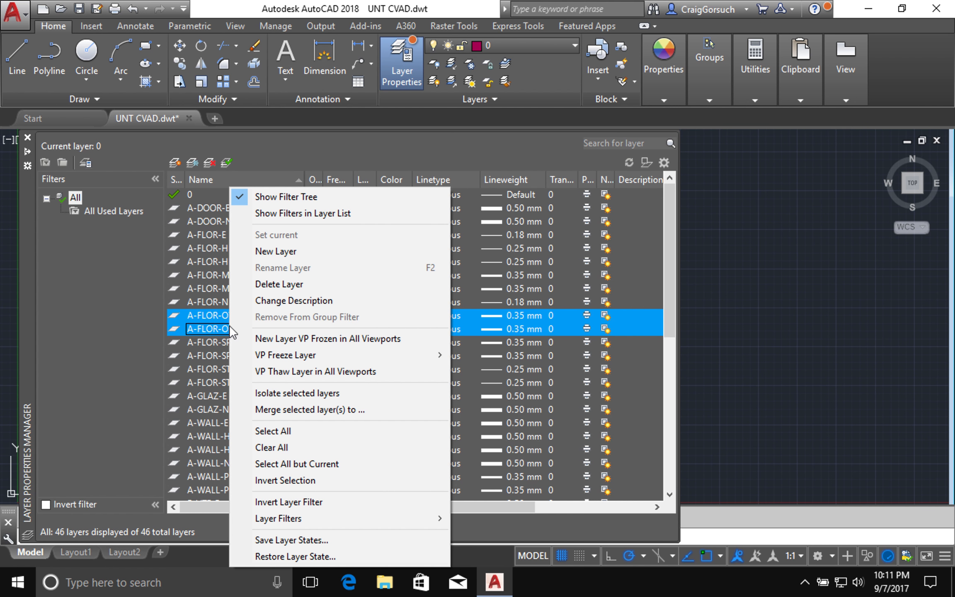
pyautogui.press('Escape')
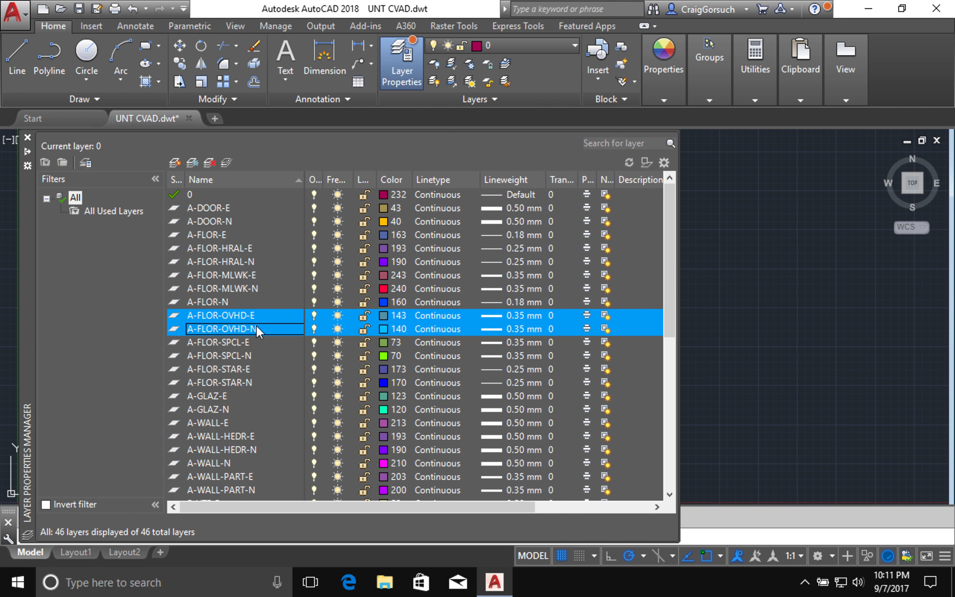
pyautogui.click(434, 315)
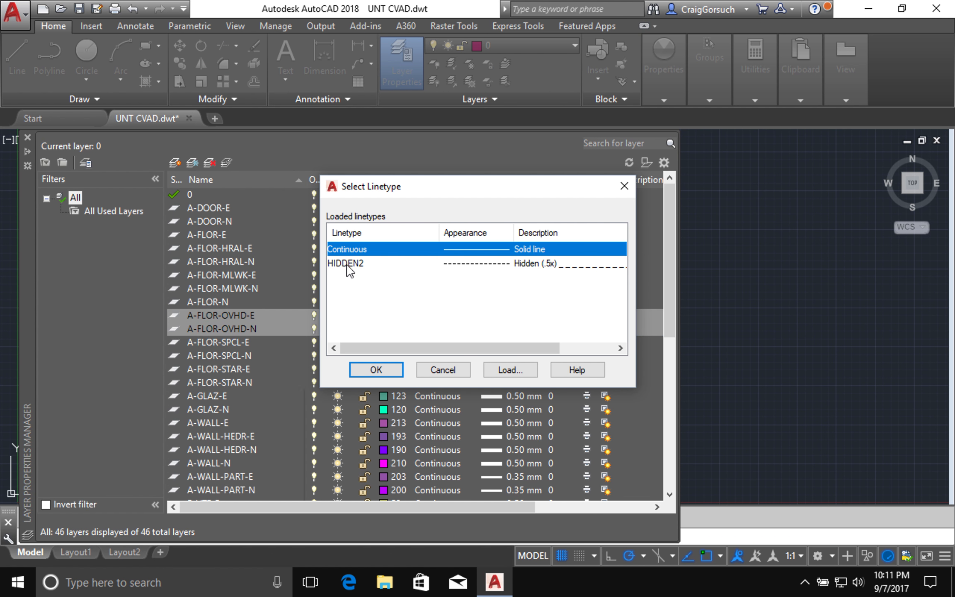
pyautogui.click(347, 263)
pyautogui.click(376, 368)
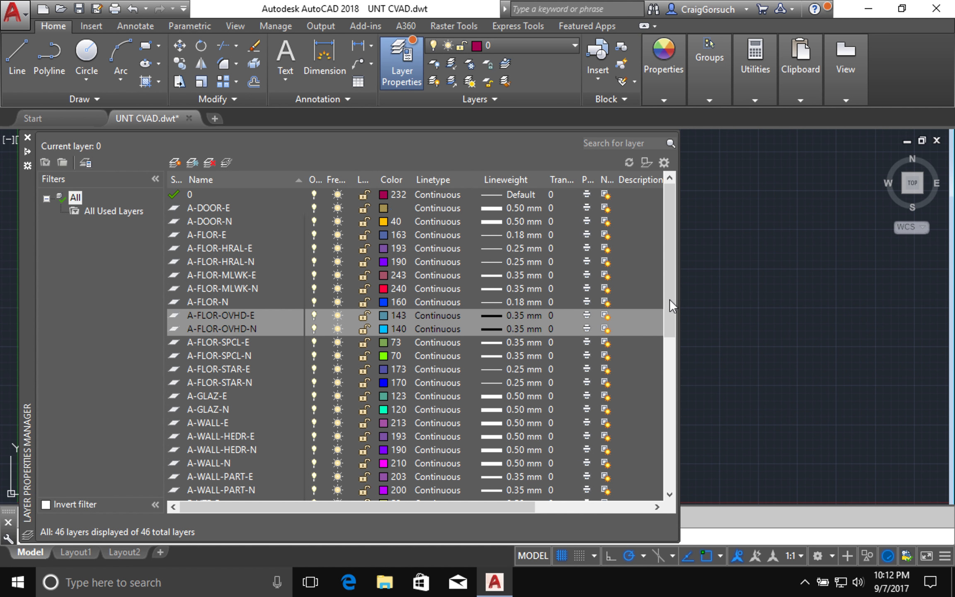
# - Load the CENTER2 linetype and assign it to the layers S-COLS-GRID-E and S-COLS-GRID-N together
pyautogui.click(669, 467)
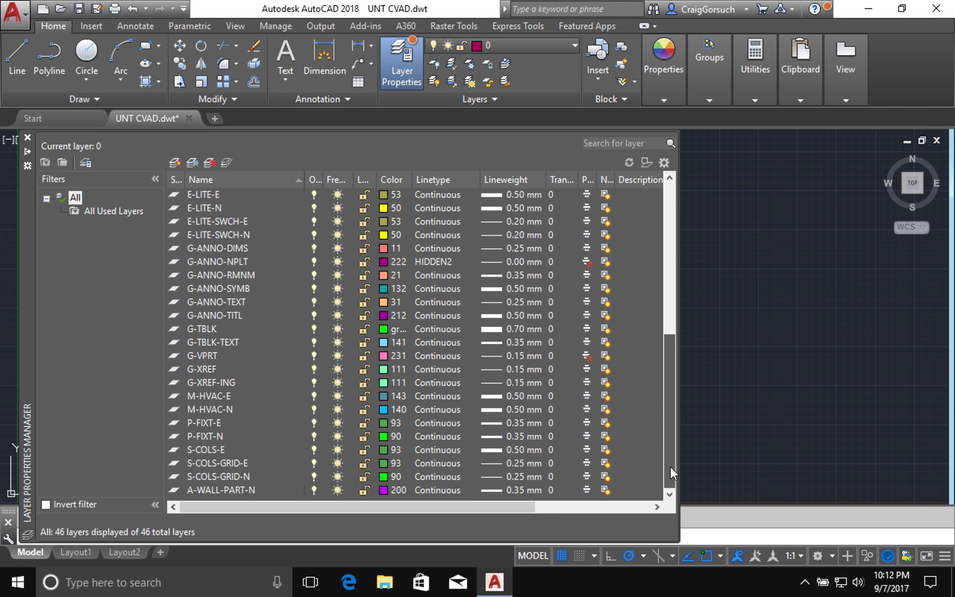
pyautogui.click(226, 462)
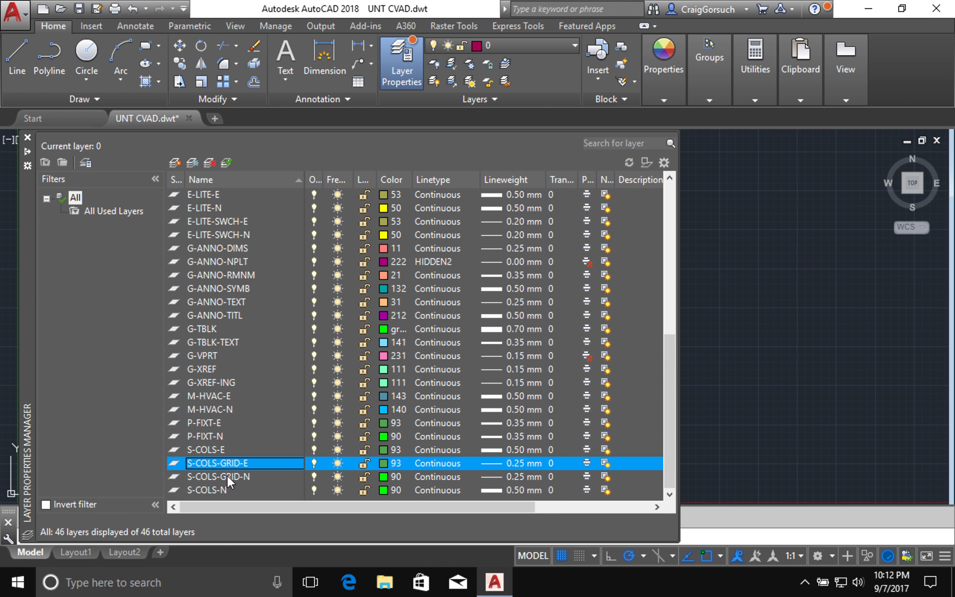
pyautogui.keyDown('shift'); pyautogui.click(226, 475); pyautogui.keyUp('shift')
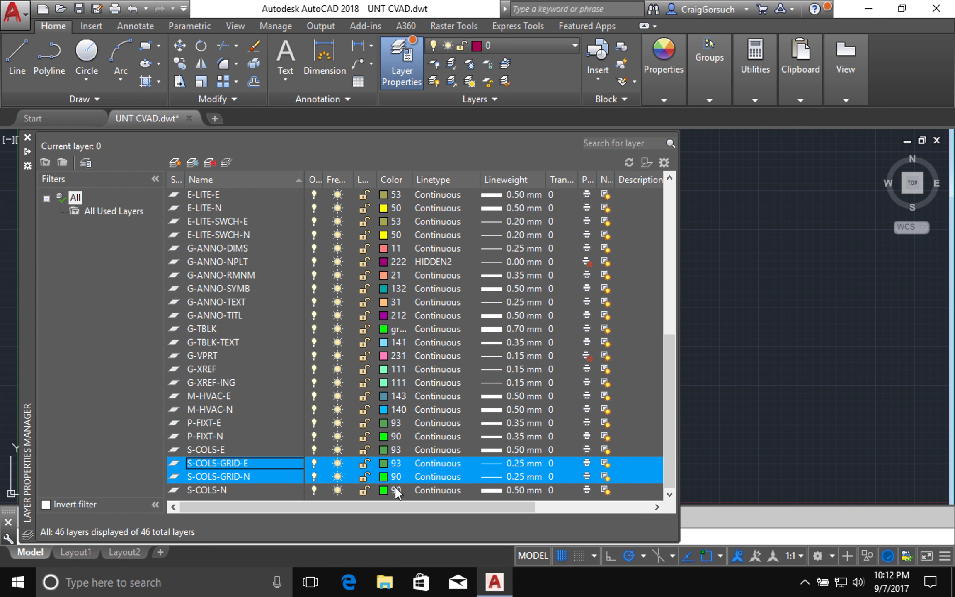
pyautogui.click(438, 461)
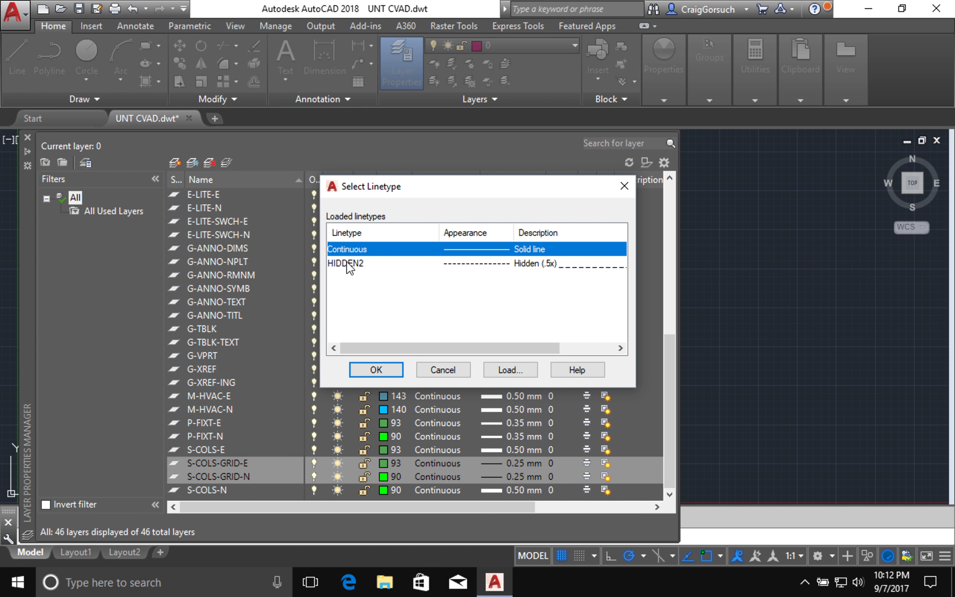
pyautogui.click(526, 376)
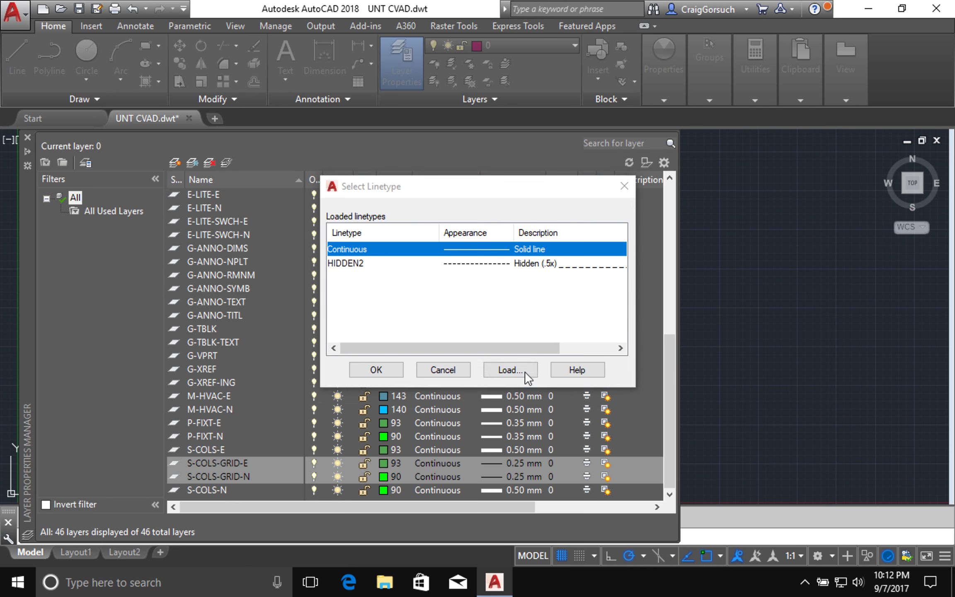
pyautogui.click(624, 317)
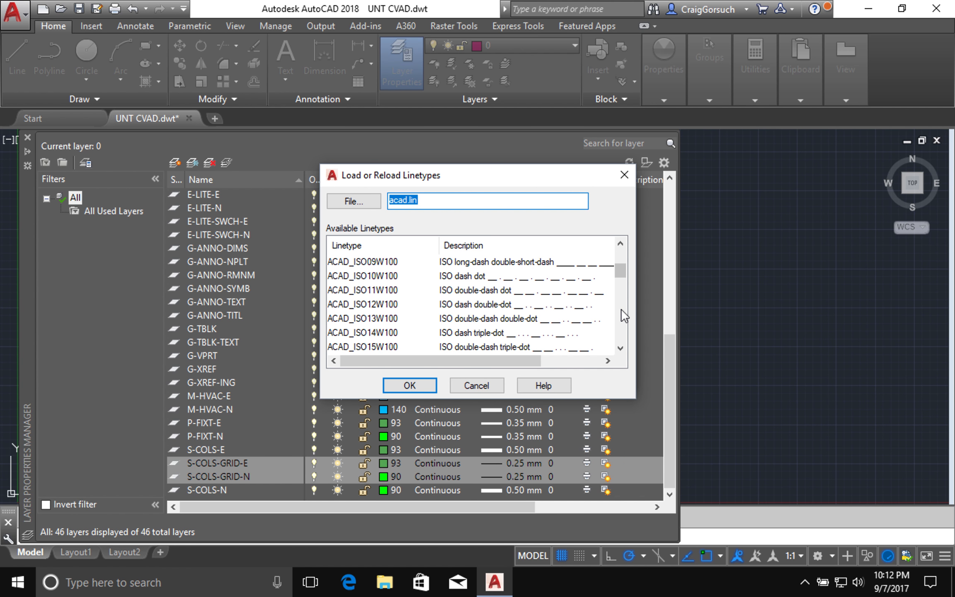
pyautogui.click(624, 317)
pyautogui.click(373, 333)
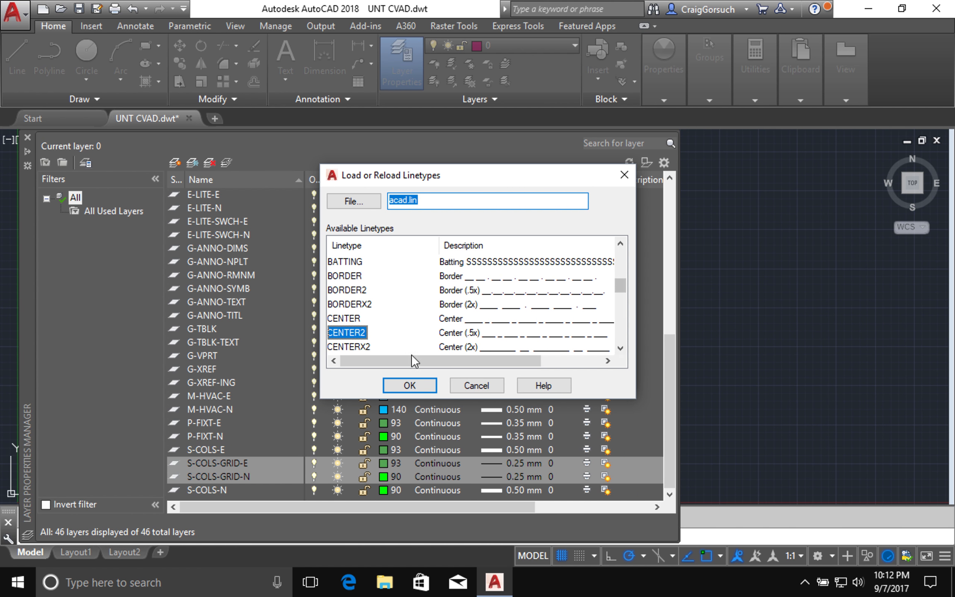
pyautogui.click(425, 388)
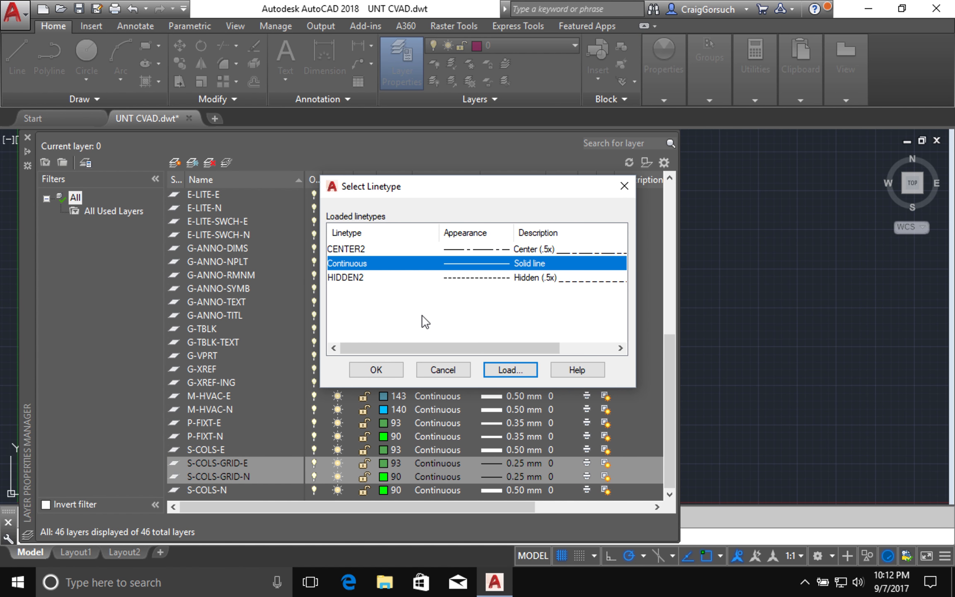
pyautogui.click(345, 248)
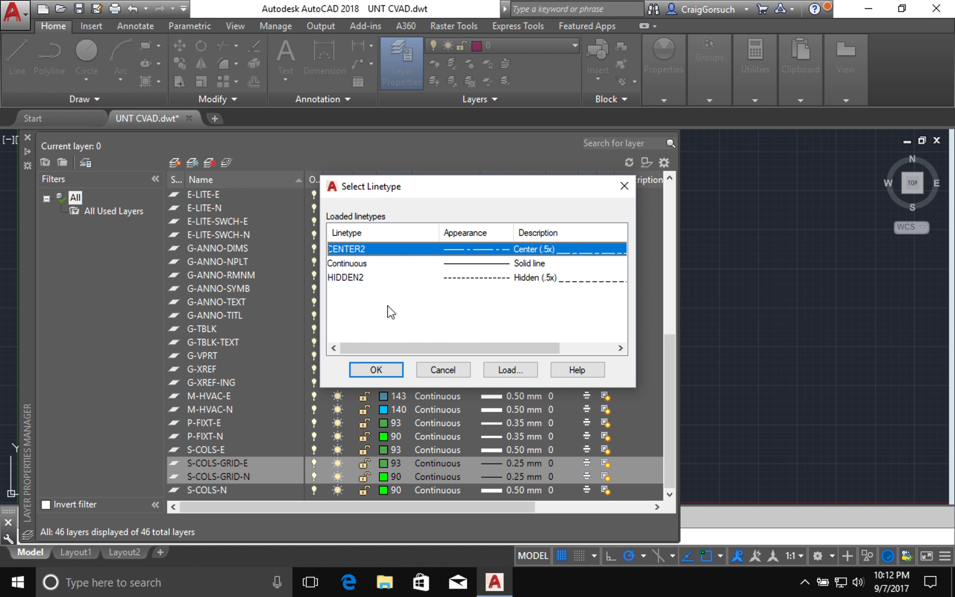
pyautogui.click(385, 368)
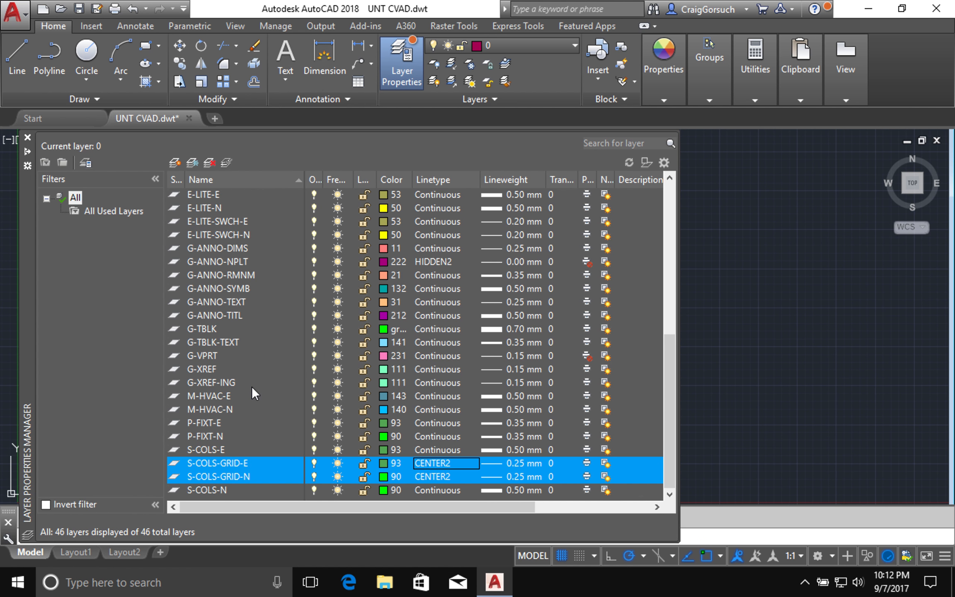
# - Create a new layer properties filter named Existing to Remain
pyautogui.scroll(8, 252, 386)
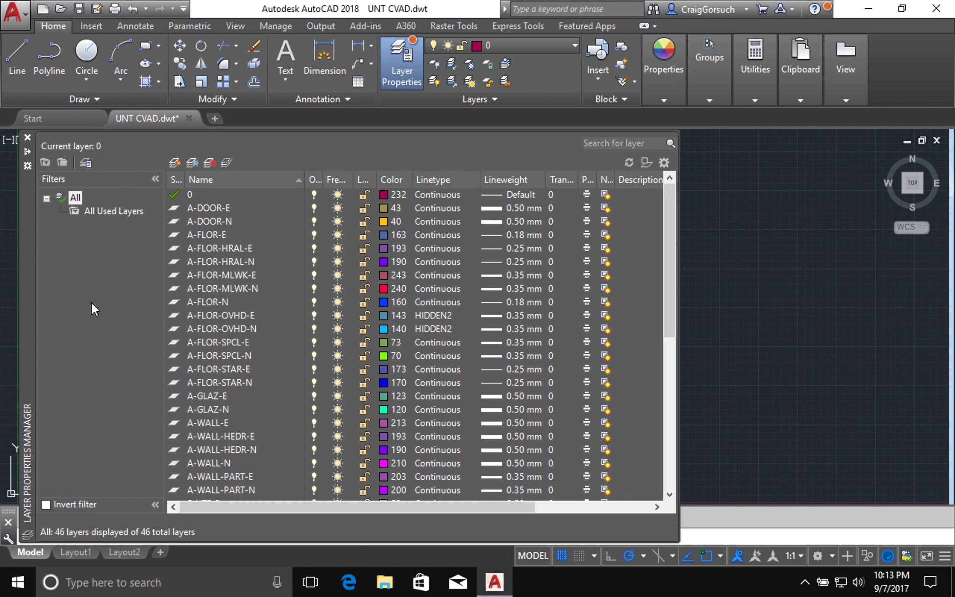
pyautogui.click(47, 163)
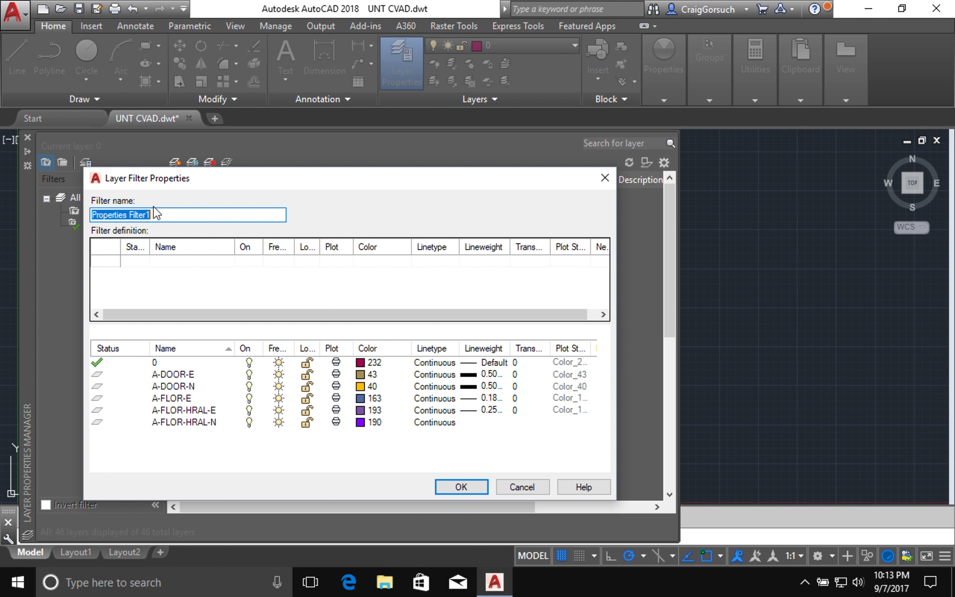
pyautogui.write('eXISTING')
pyautogui.press('BackSpace')
pyautogui.press('BackSpace')
pyautogui.press('BackSpace')
pyautogui.press('BackSpace')
pyautogui.press('BackSpace')
pyautogui.press('BackSpace')
pyautogui.press('BackSpace')
pyautogui.press('BackSpace')
pyautogui.press('BackSpace')
pyautogui.write('Existing to R')
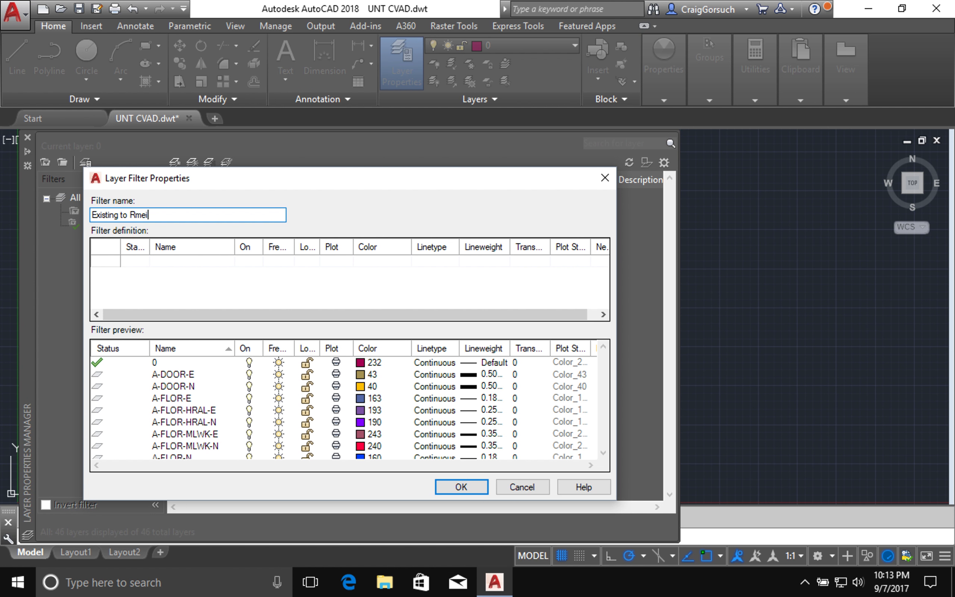
pyautogui.write('emain')
pyautogui.press('Return')
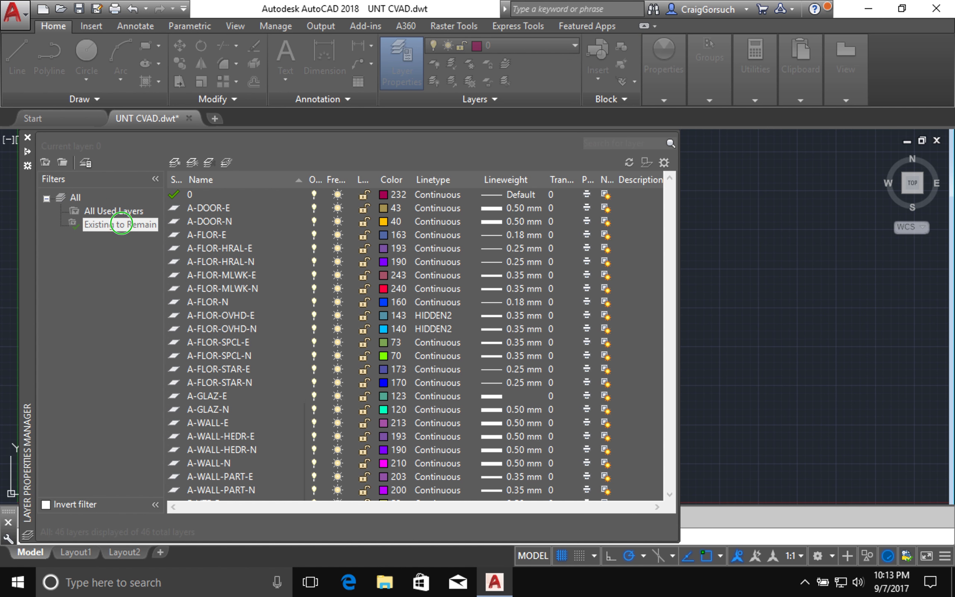
# - Reopen the Existing to Remain filter's properties and examine the status, on, freeze, lock, plot and color criteria it offers
pyautogui.rightClick(123, 230)
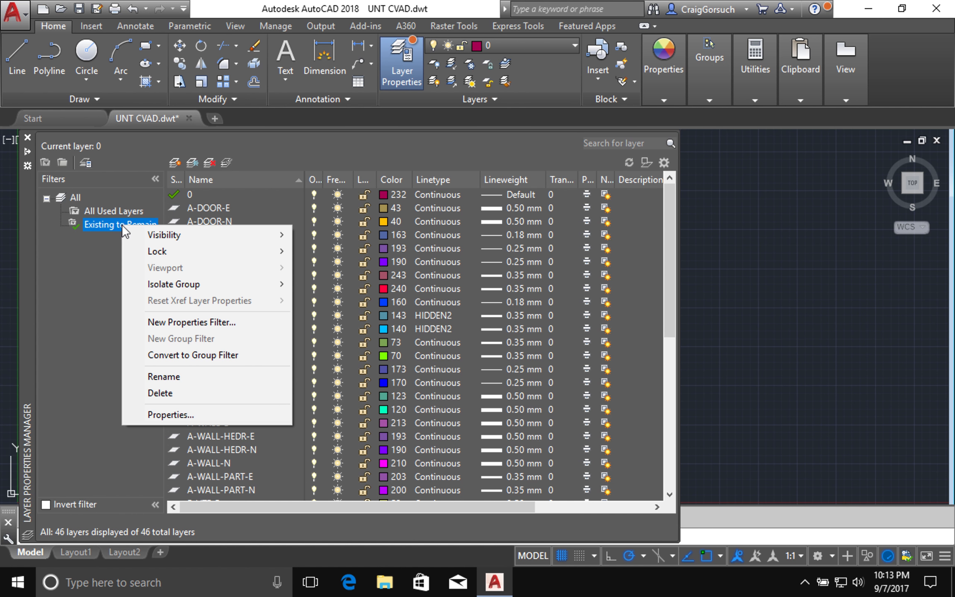
pyautogui.click(160, 415)
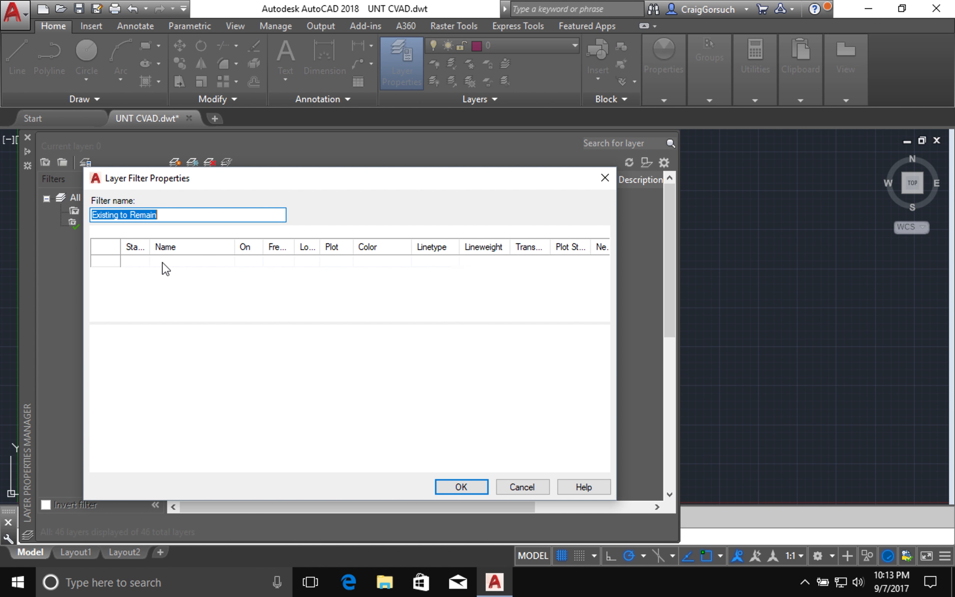
pyautogui.click(138, 262)
pyautogui.click(143, 265)
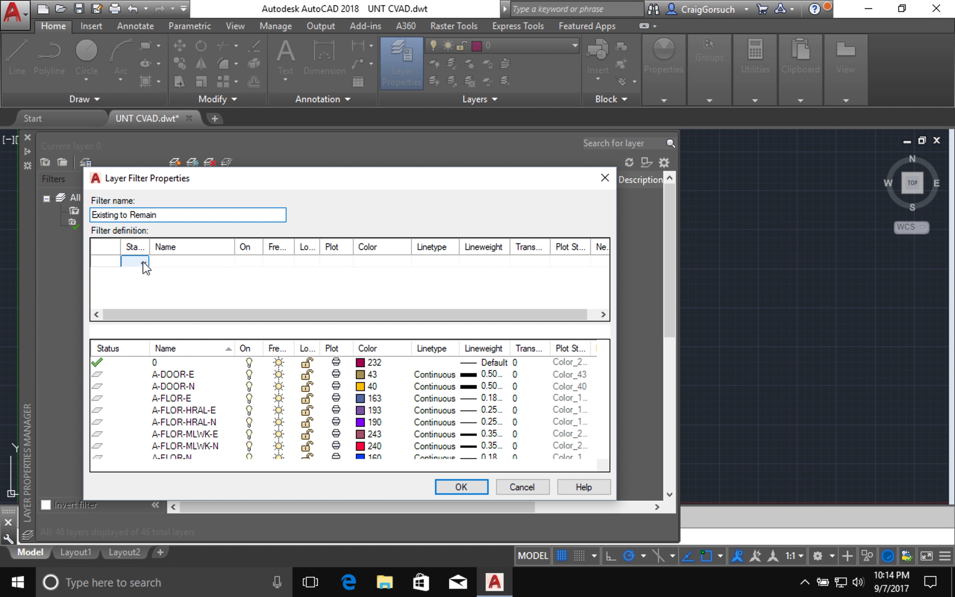
pyautogui.click(143, 263)
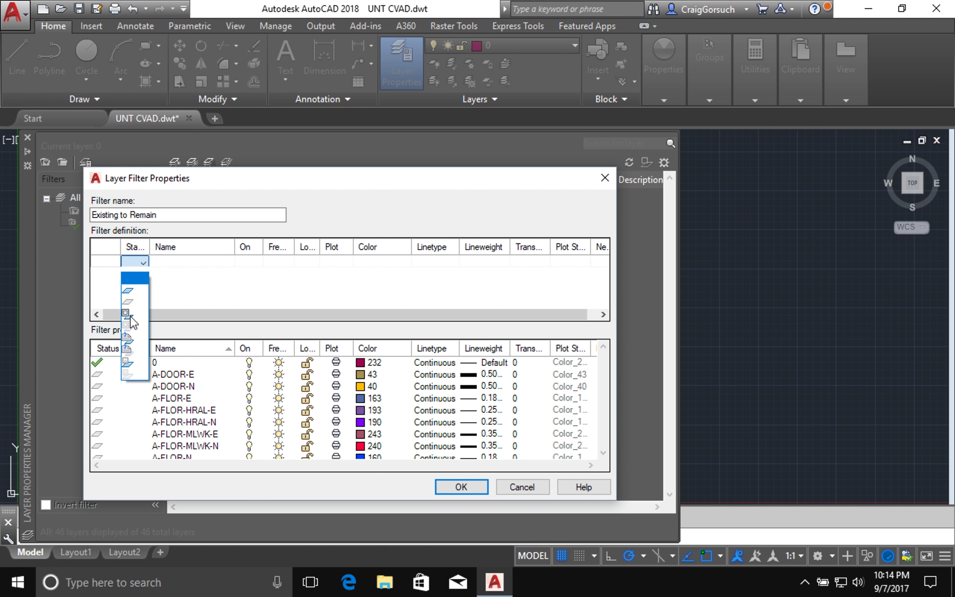
pyautogui.click(186, 292)
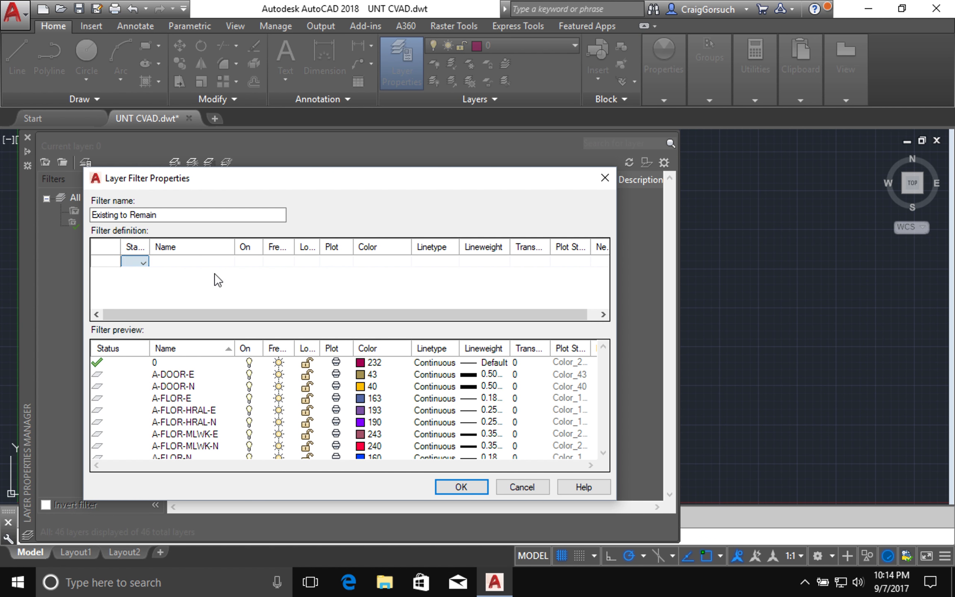
pyautogui.click(248, 263)
pyautogui.click(252, 264)
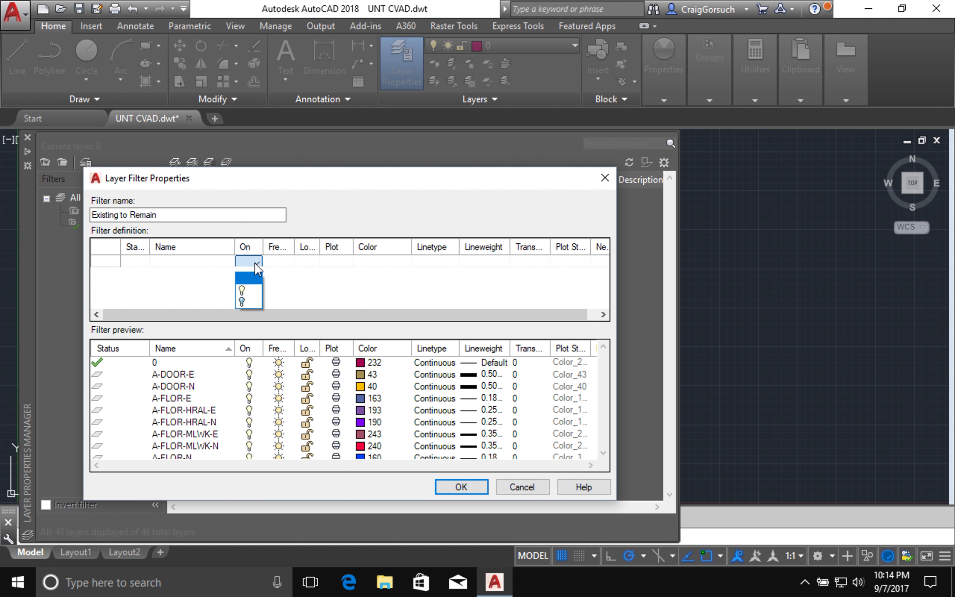
pyautogui.click(281, 266)
pyautogui.click(289, 266)
pyautogui.click(311, 266)
pyautogui.click(313, 263)
pyautogui.click(345, 263)
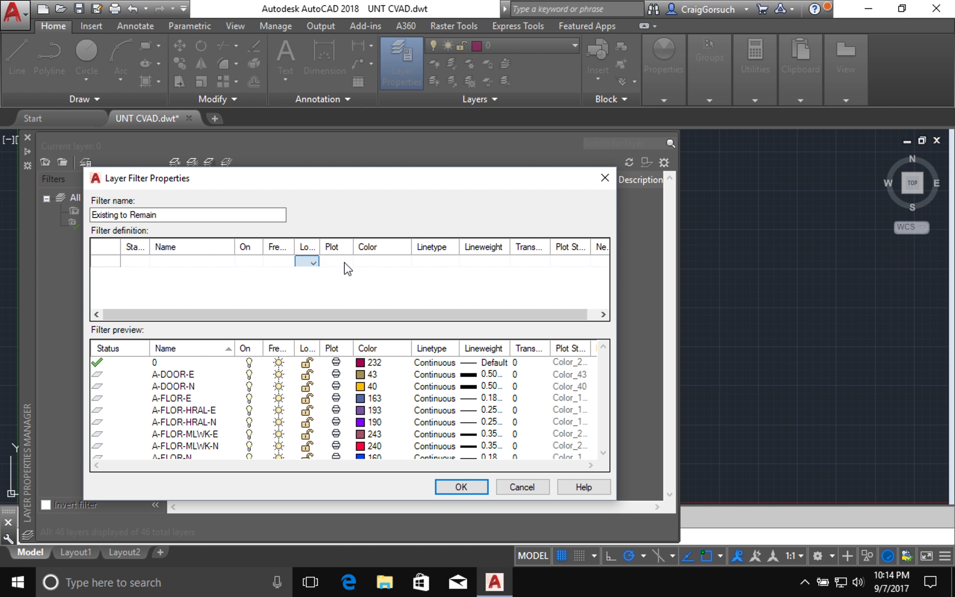
pyautogui.click(340, 261)
pyautogui.click(341, 260)
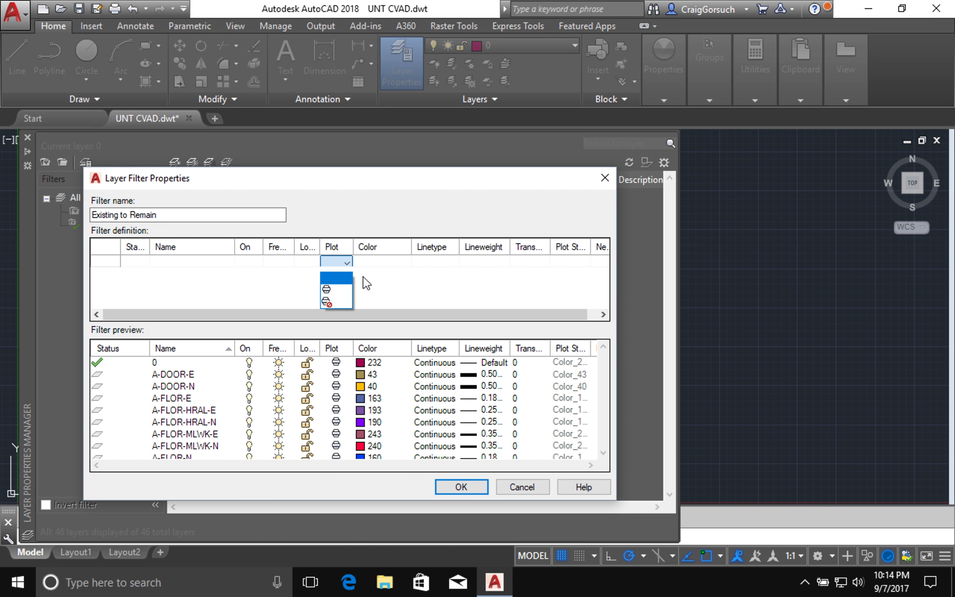
pyautogui.click(379, 277)
pyautogui.click(391, 261)
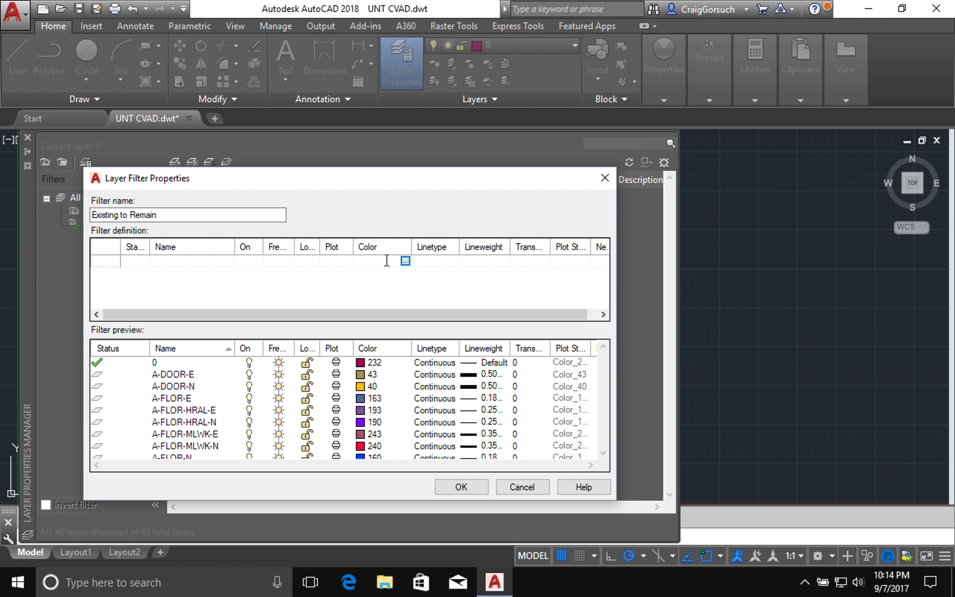
# - Define the Existing to Remain filter with the layer name criterion *-E and apply it
pyautogui.click(199, 262)
pyautogui.write('*')
pyautogui.click(161, 262)
pyautogui.write('*-E')
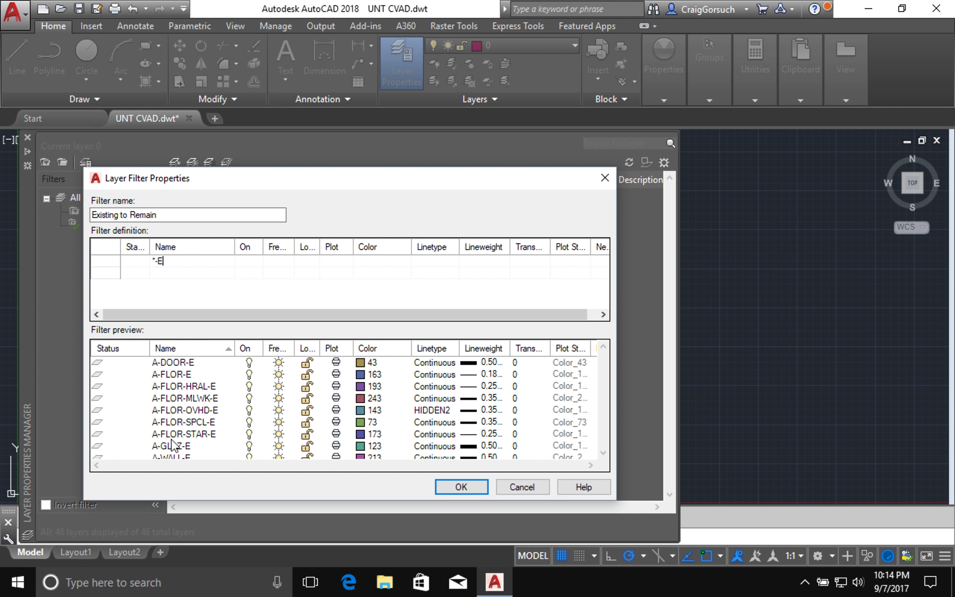
pyautogui.click(459, 487)
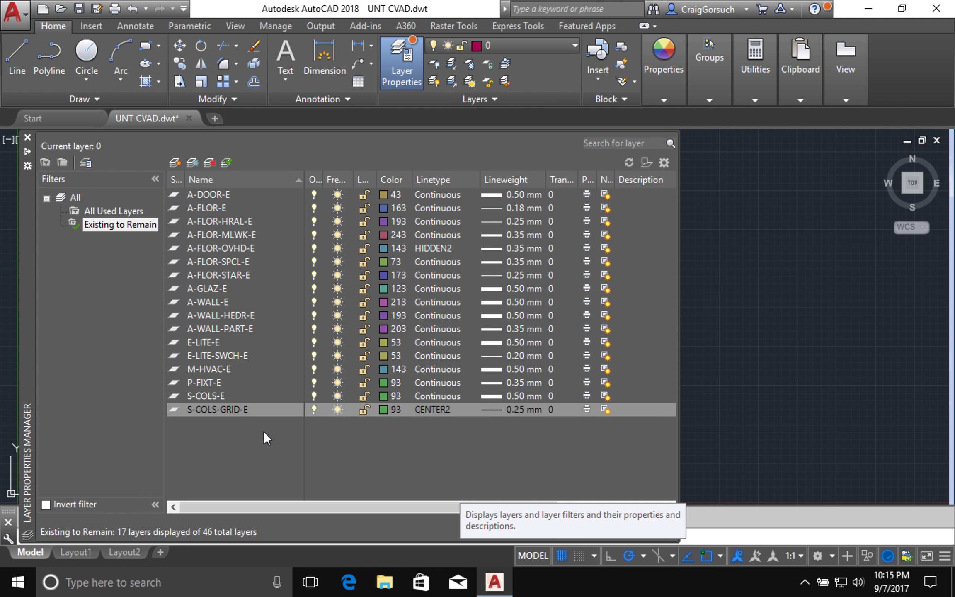
# - Review the definition of the Existing to Remain filter in its properties and close them
pyautogui.rightClick(115, 226)
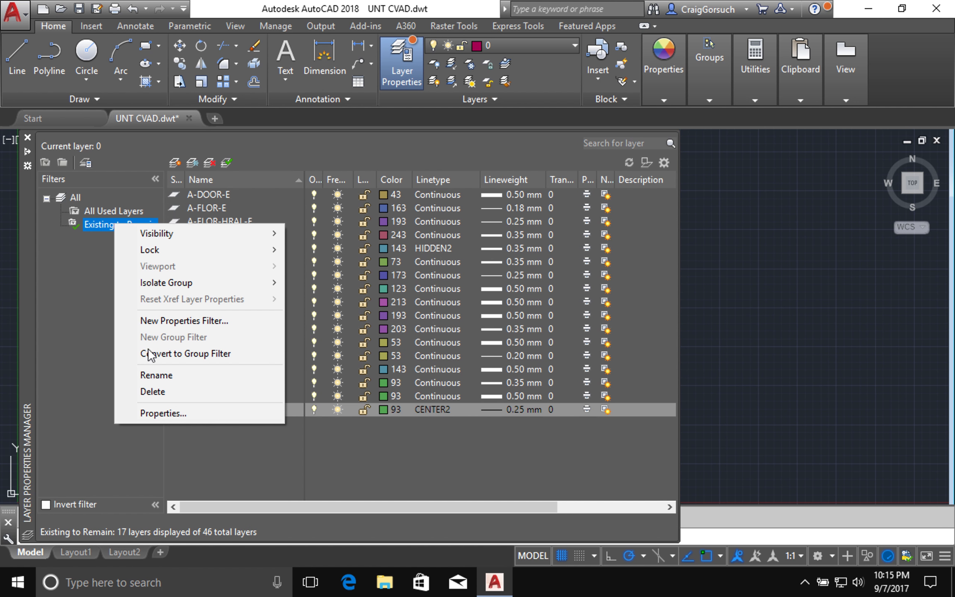
pyautogui.click(171, 412)
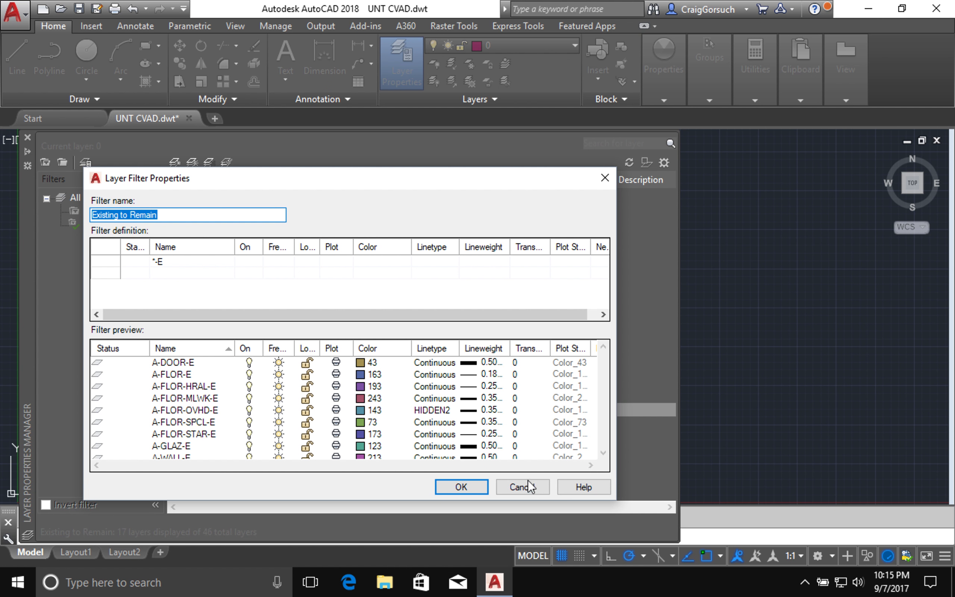
pyautogui.press('Return')
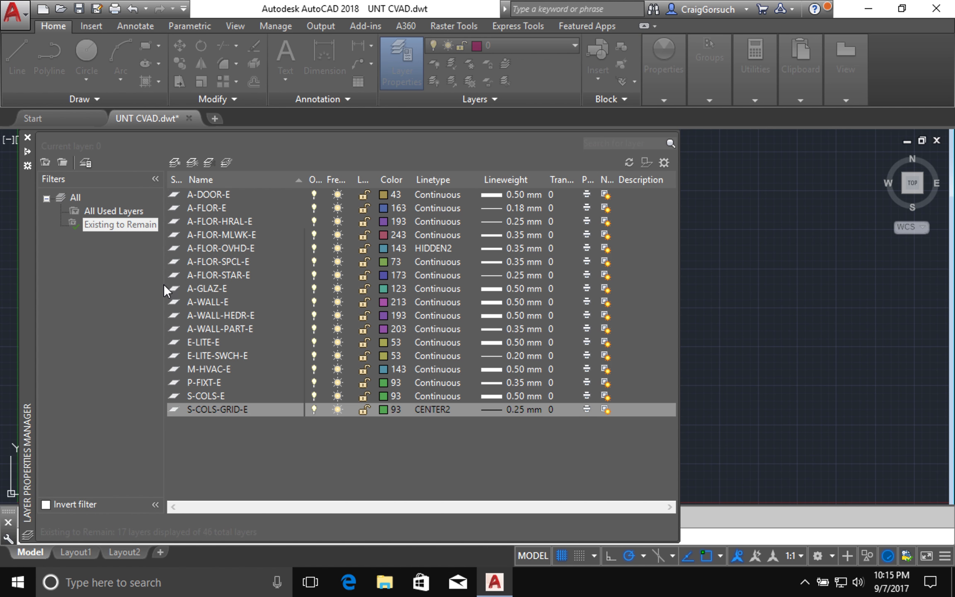
# - Start a new layer properties filter and name it General
pyautogui.click(43, 164)
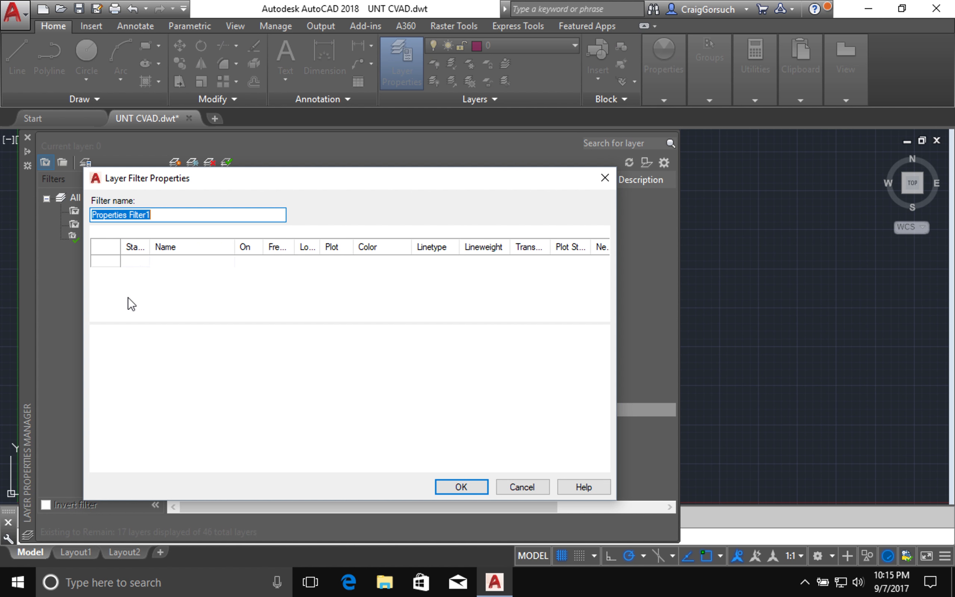
pyautogui.write('g')
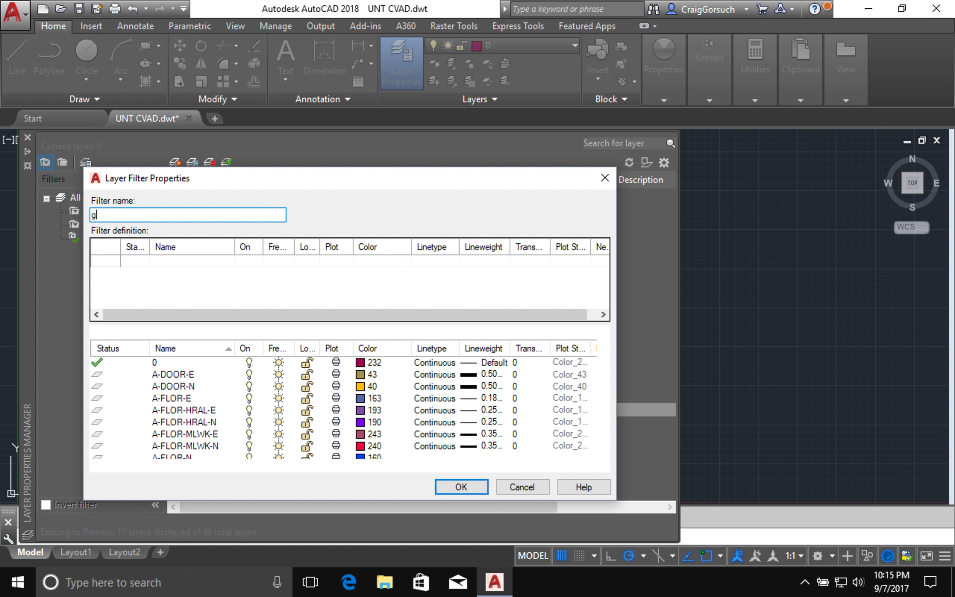
pyautogui.write('ENE')
pyautogui.press('BackSpace')
pyautogui.press('BackSpace')
pyautogui.press('BackSpace')
pyautogui.press('BackSpace')
pyautogui.write('General')
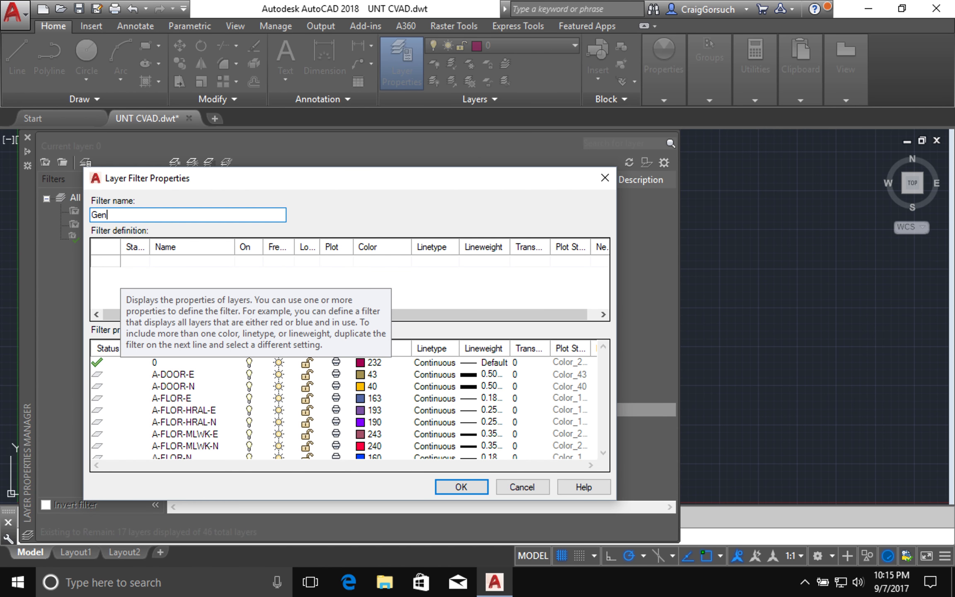
# - Define the General filter with the layer name criterion G-* and apply it
pyautogui.click(177, 260)
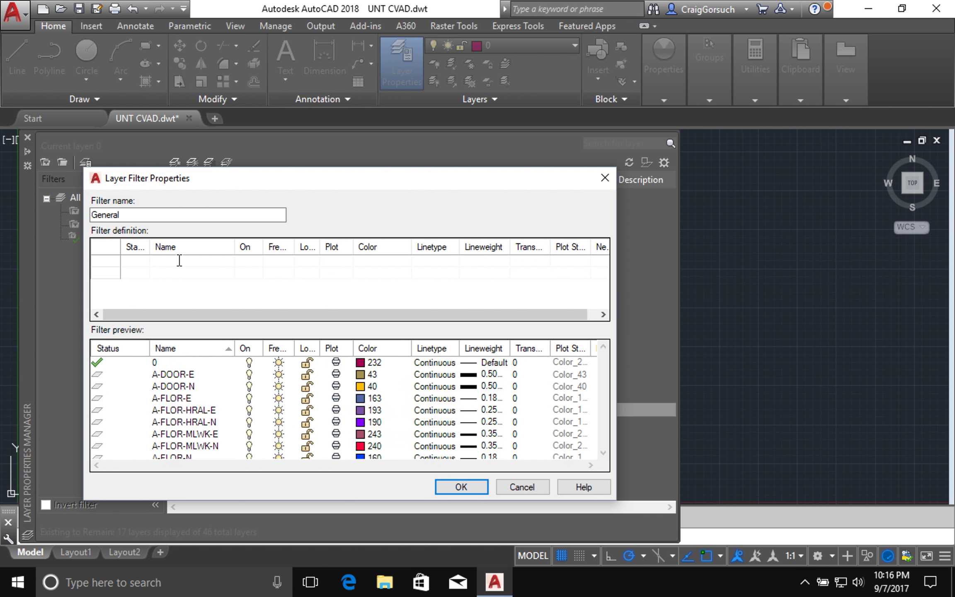
pyautogui.write('g')
pyautogui.press('BackSpace')
pyautogui.write('G-*')
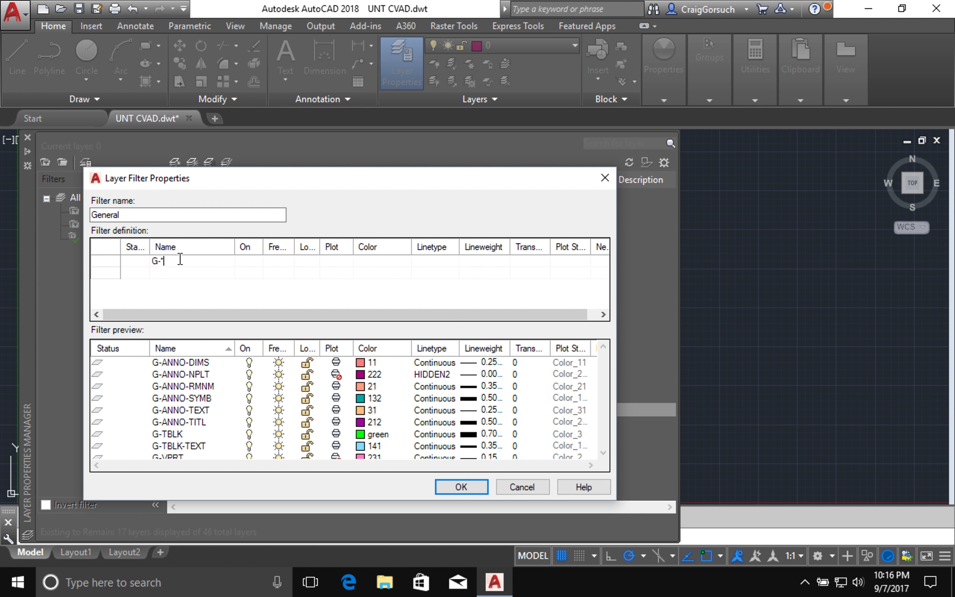
pyautogui.click(475, 487)
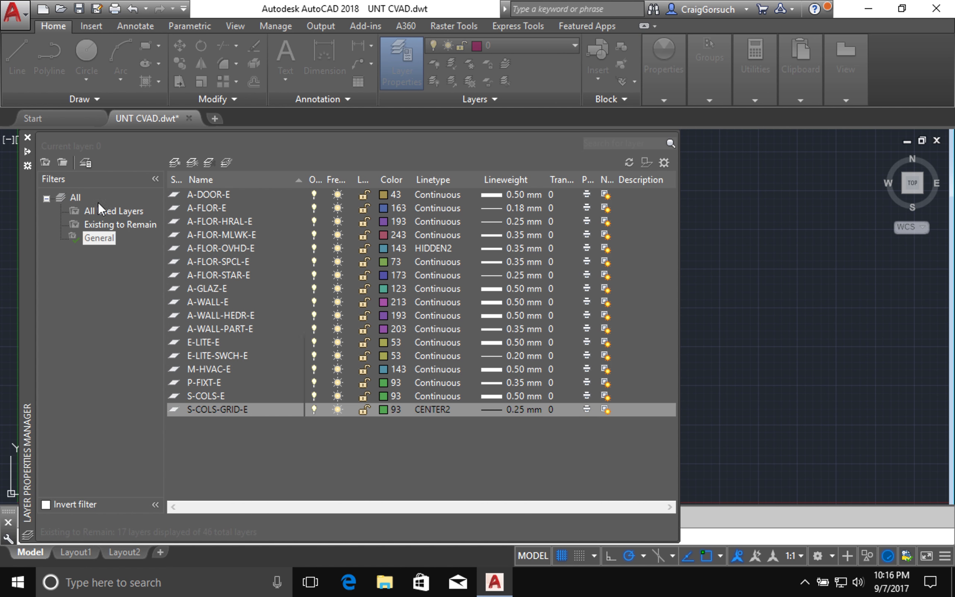
# - Create a layer properties filter named New Construction with the layer name criterion *-N
pyautogui.click(48, 161)
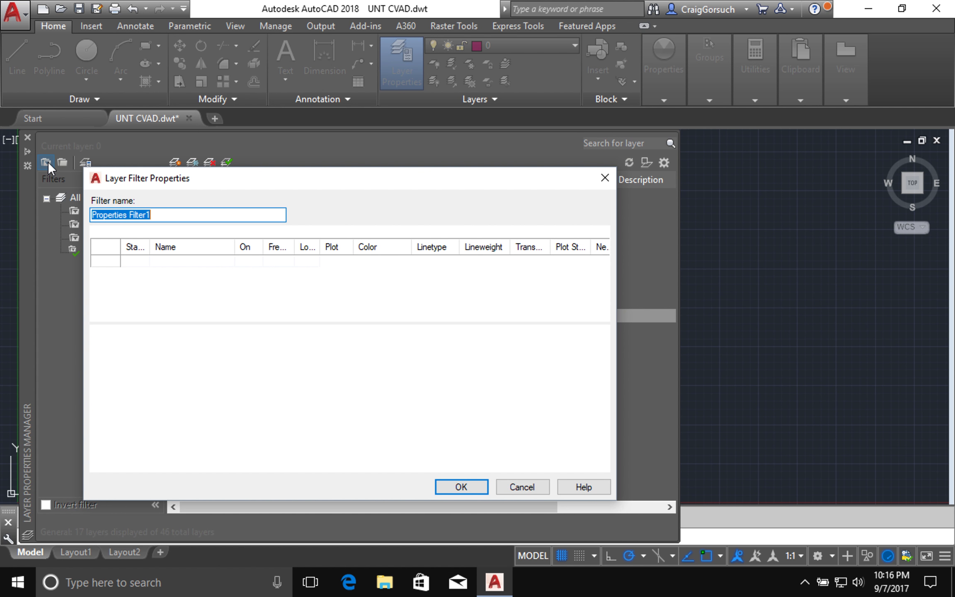
pyautogui.write('Ne')
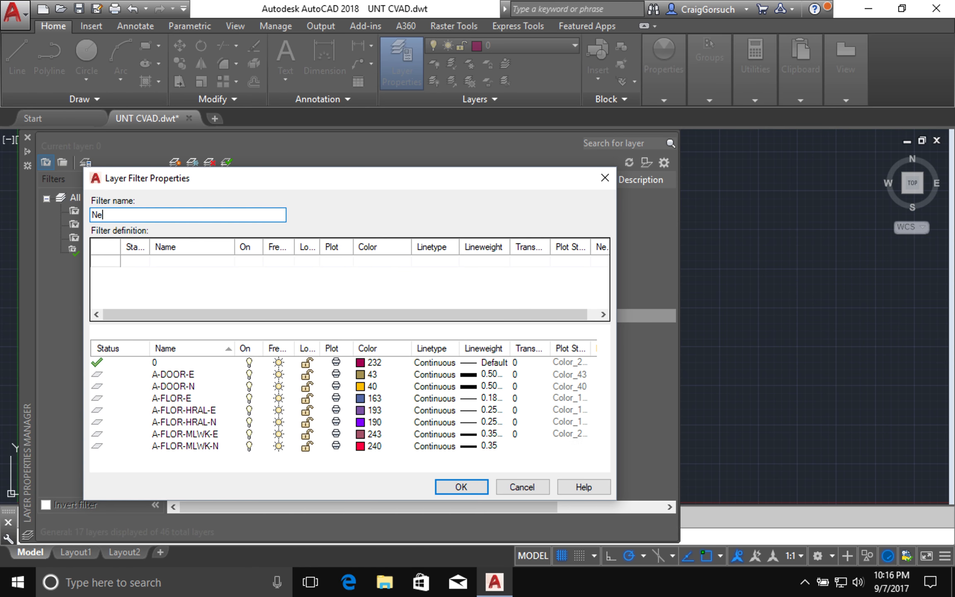
pyautogui.write('w Construction')
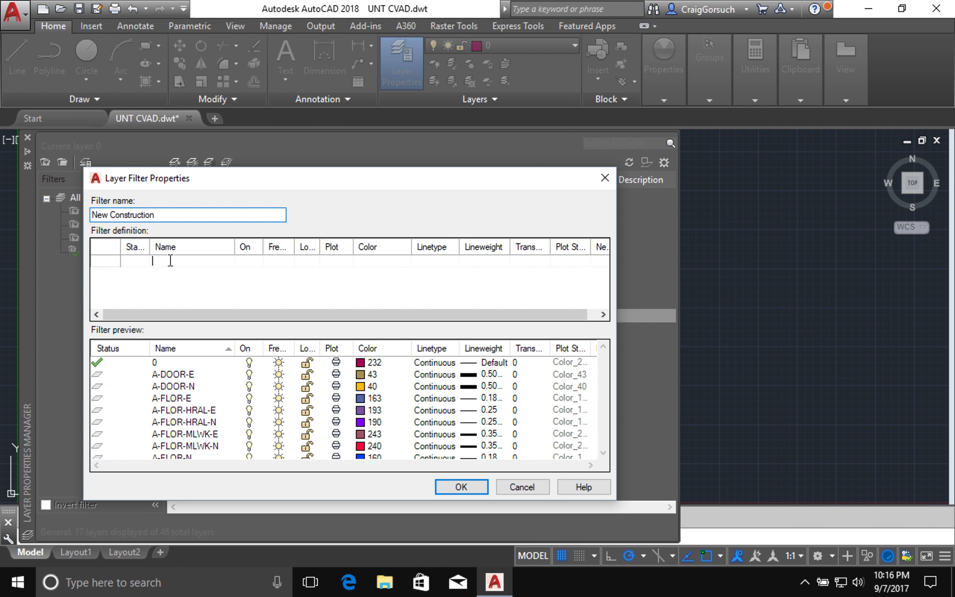
pyautogui.click(171, 261)
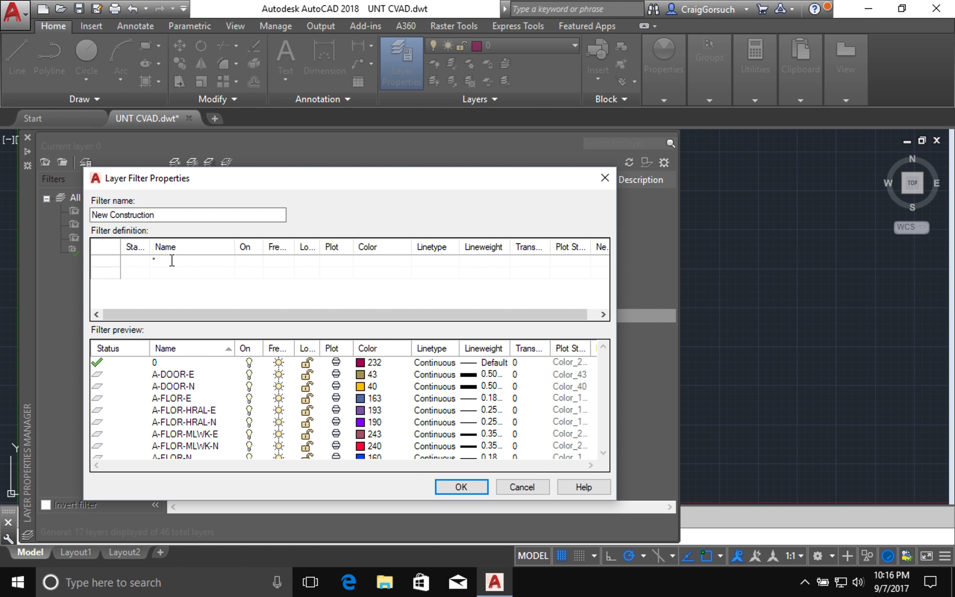
pyautogui.write('-N')
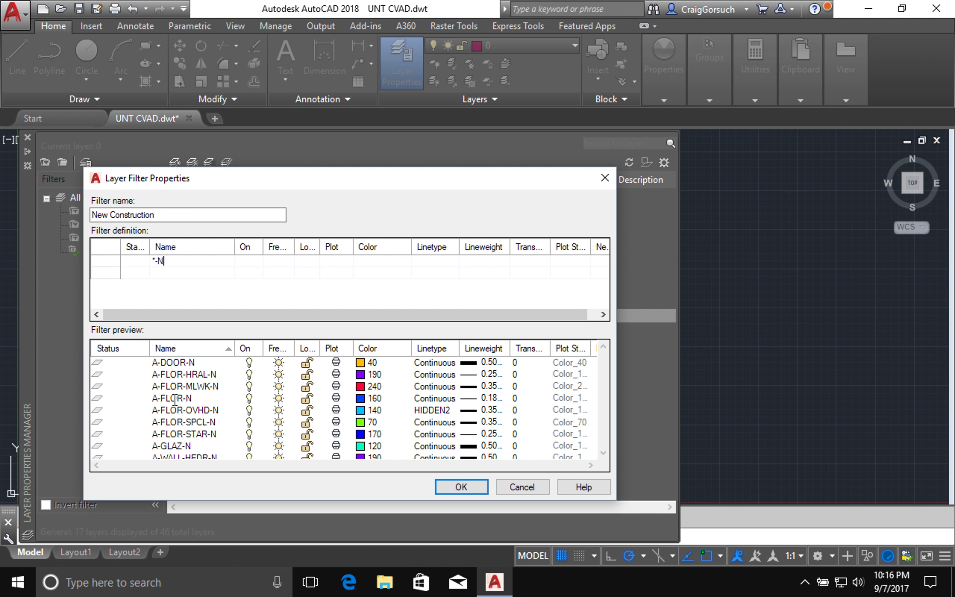
pyautogui.click(451, 487)
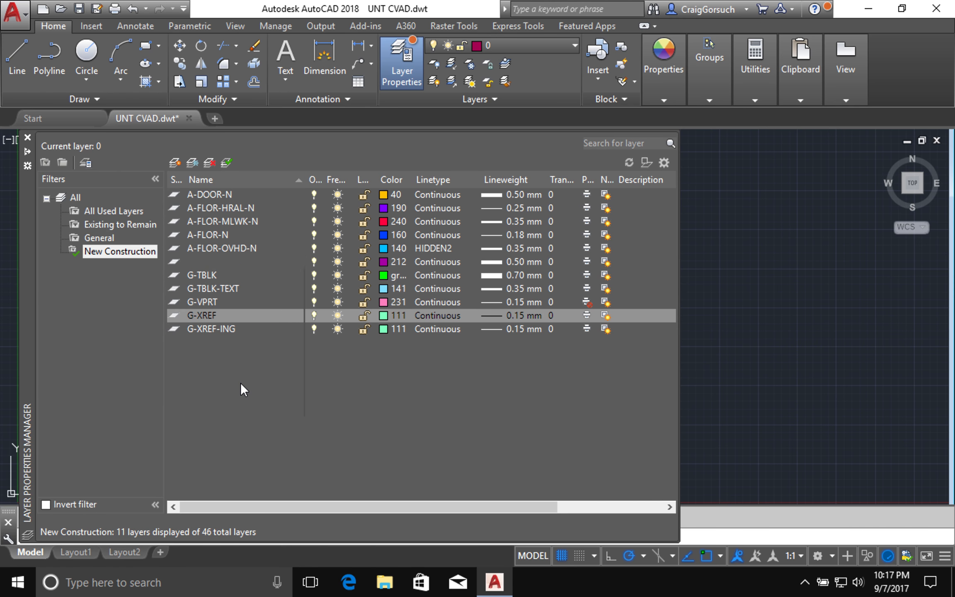
# - Compare the layers listed under the All, All Used Layers, Existing to Remain and General filters
pyautogui.click(75, 196)
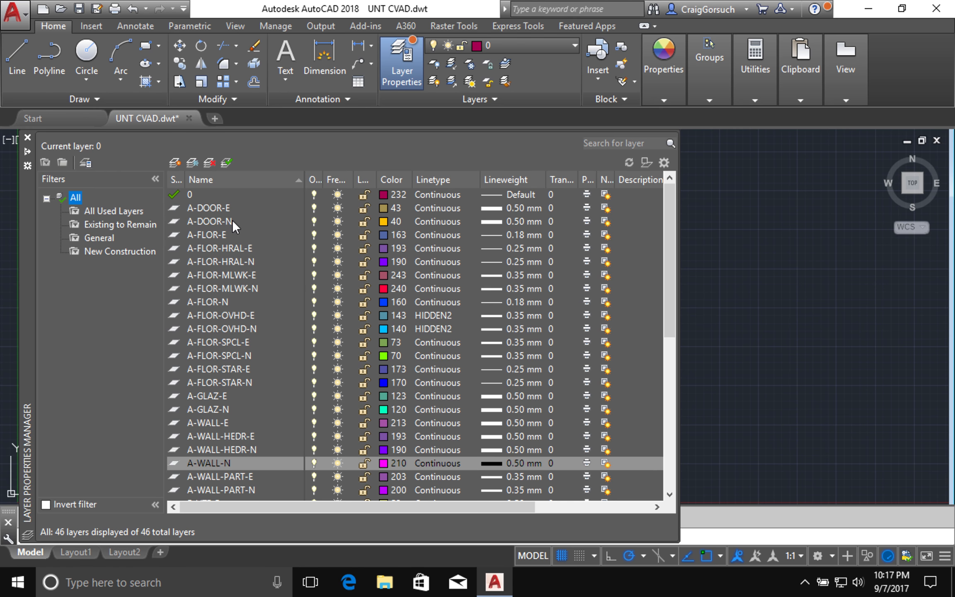
pyautogui.click(113, 211)
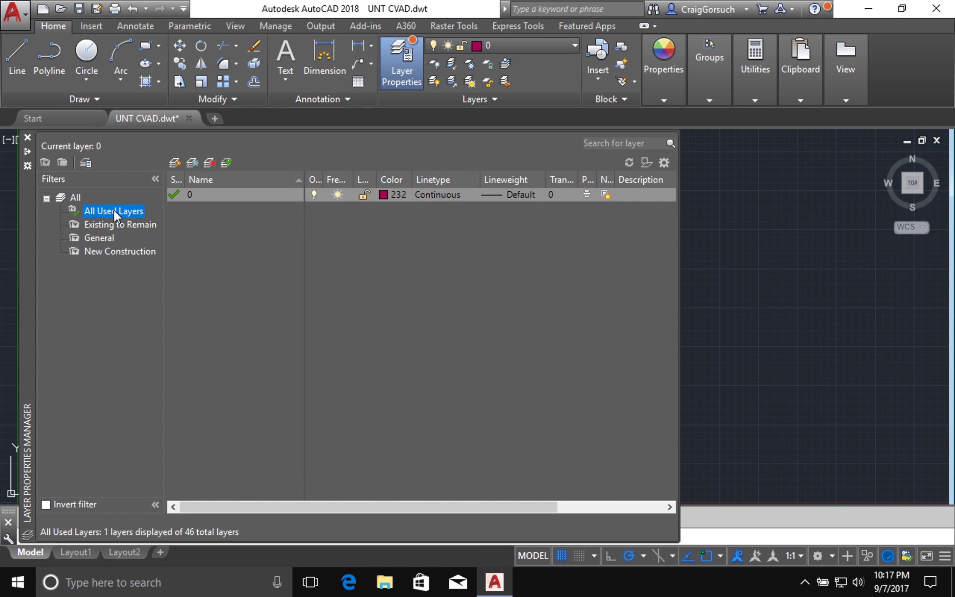
pyautogui.click(122, 223)
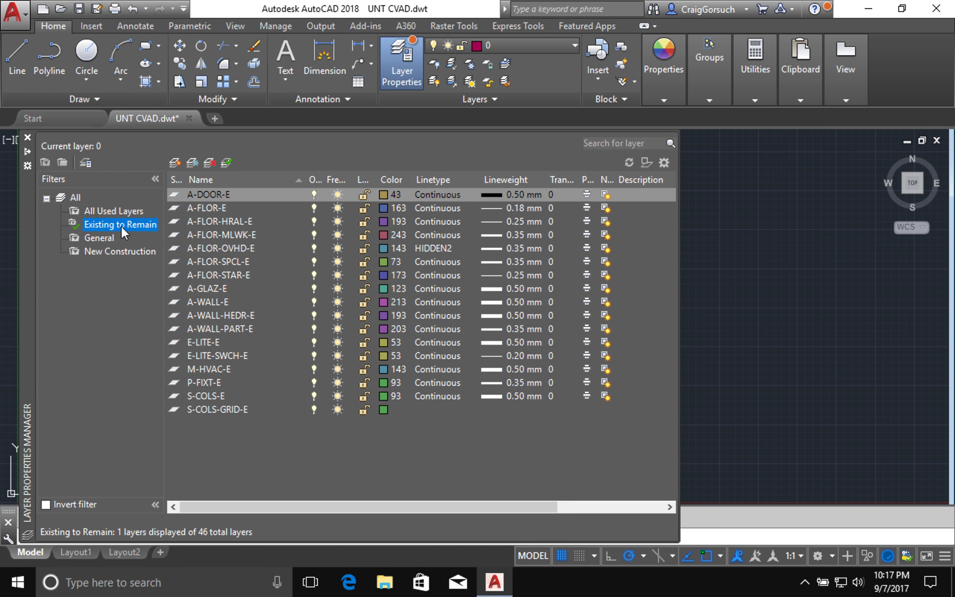
pyautogui.click(104, 237)
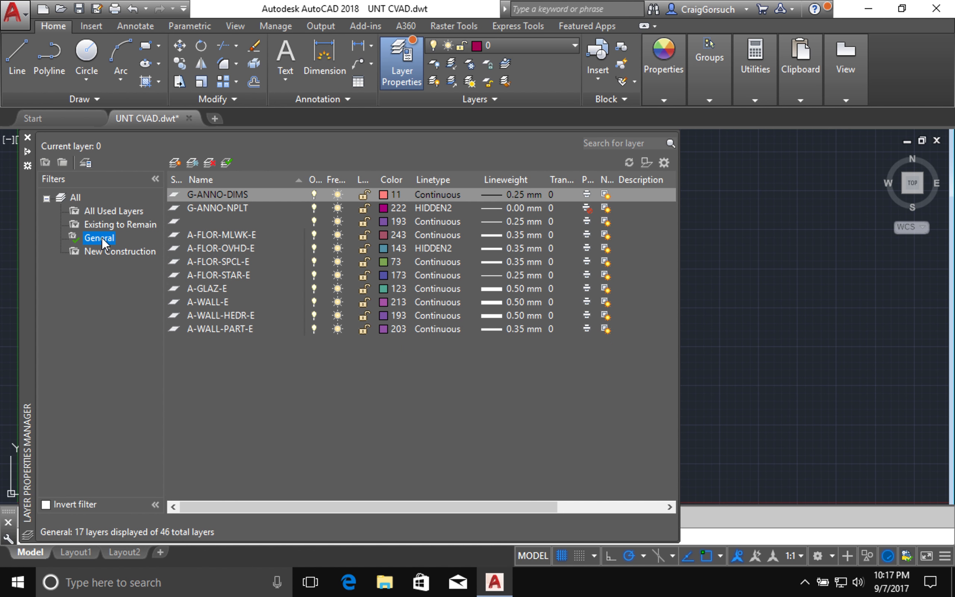
# - Activate the New Construction filter and check which layers the current-layer list offers with it
pyautogui.click(107, 251)
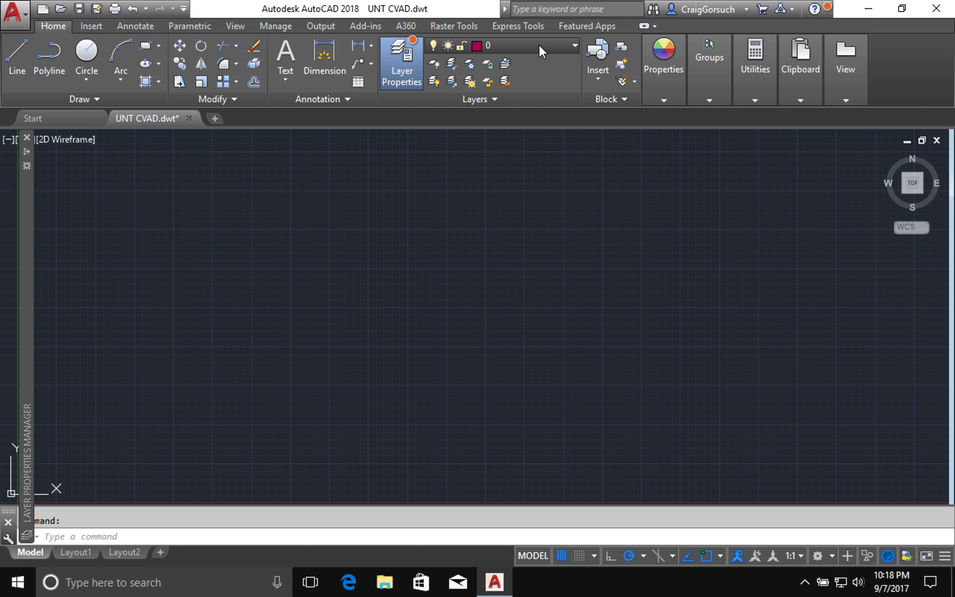
pyautogui.click(538, 45)
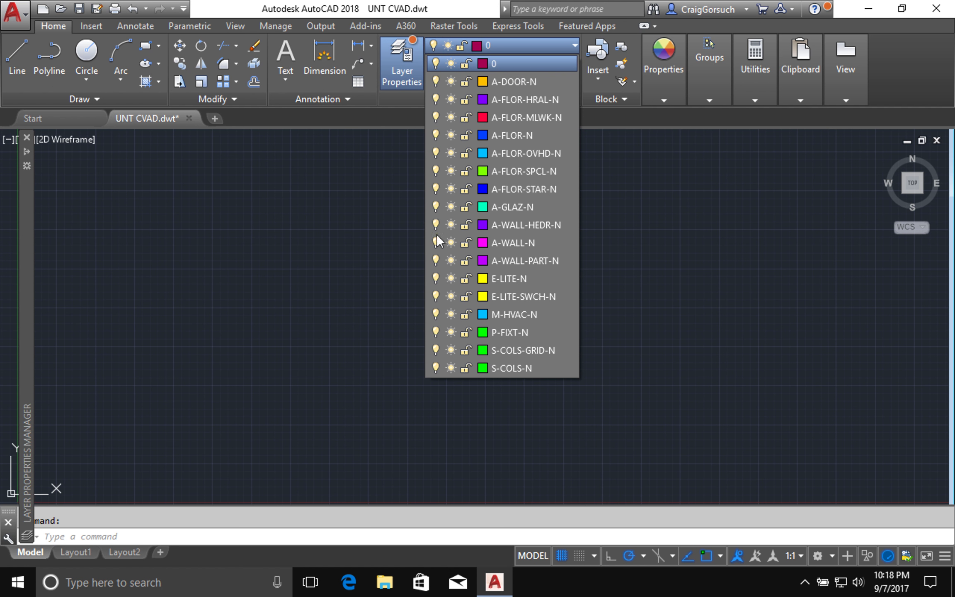
pyautogui.click(139, 256)
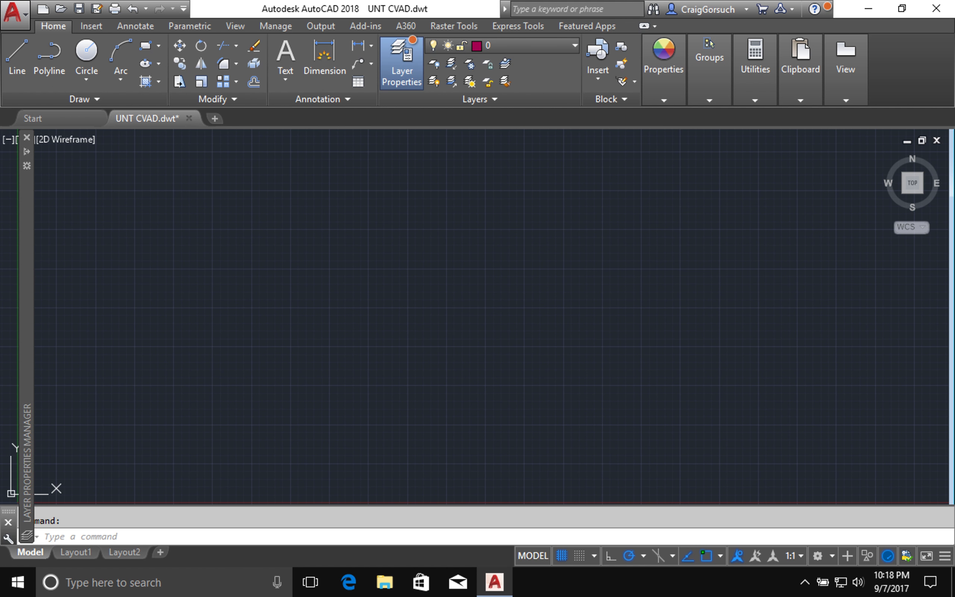
# - Activate the General filter and check which layers the current-layer list offers with it
pyautogui.moveTo(21, 254)
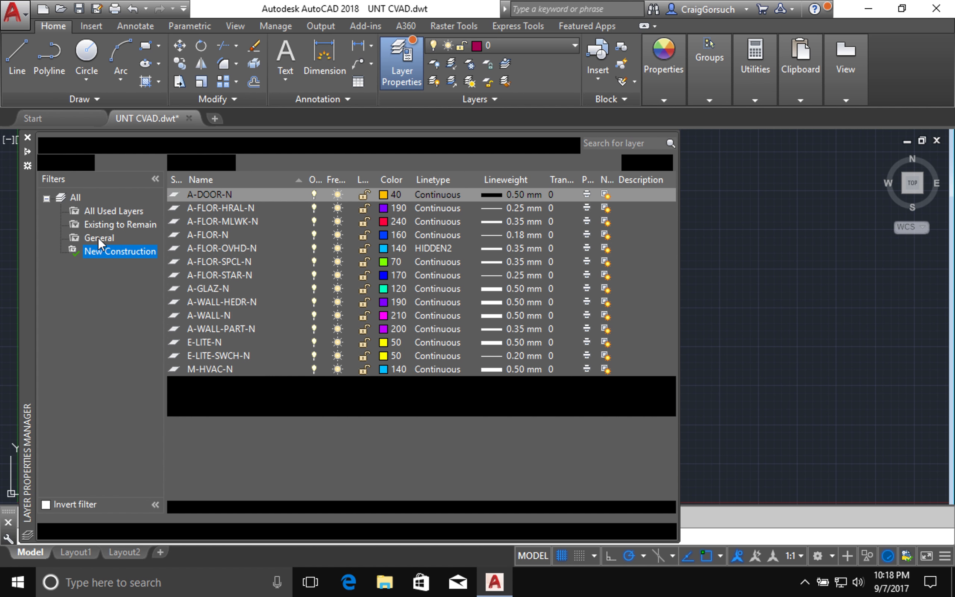
pyautogui.click(97, 237)
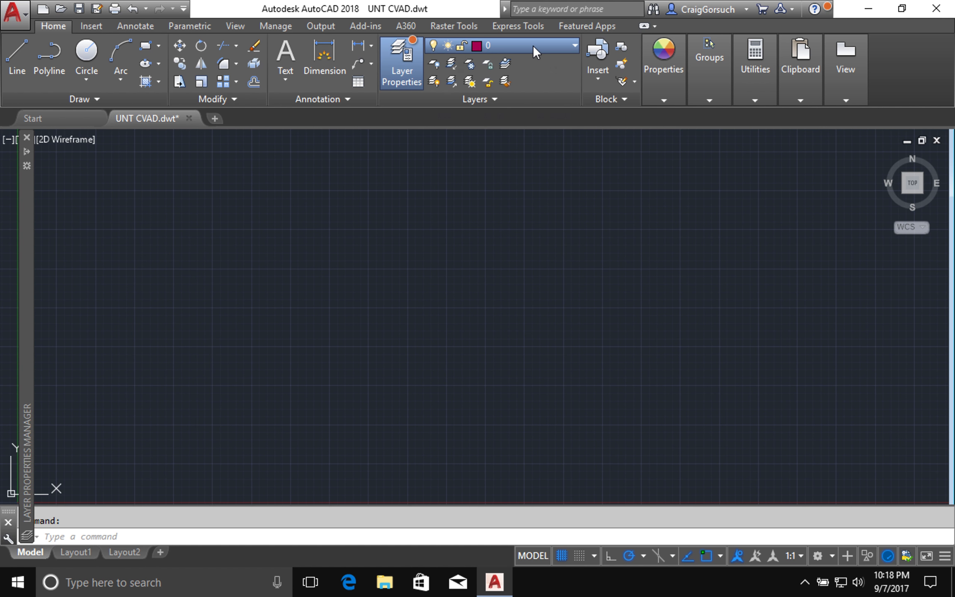
pyautogui.click(532, 45)
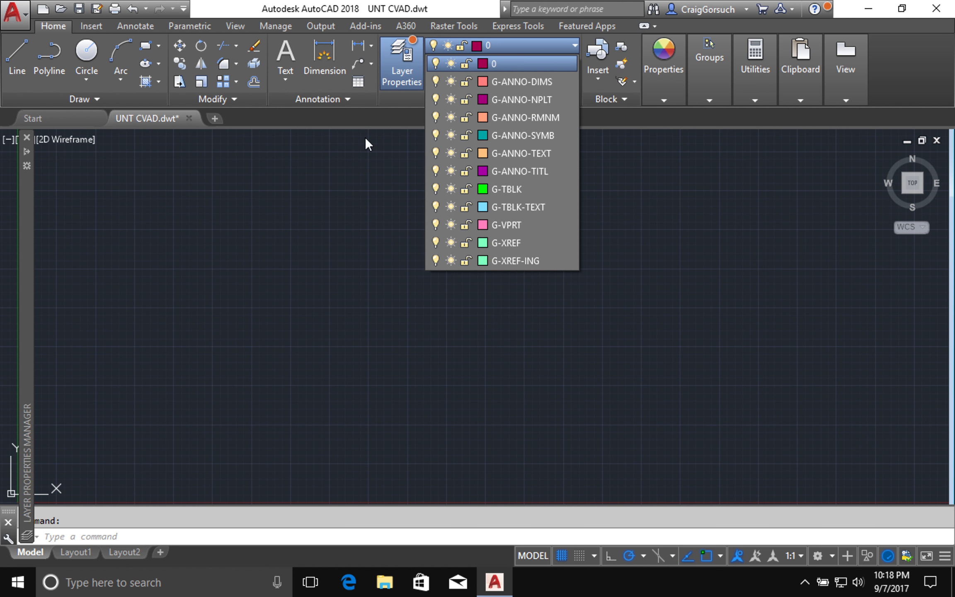
pyautogui.click(27, 208)
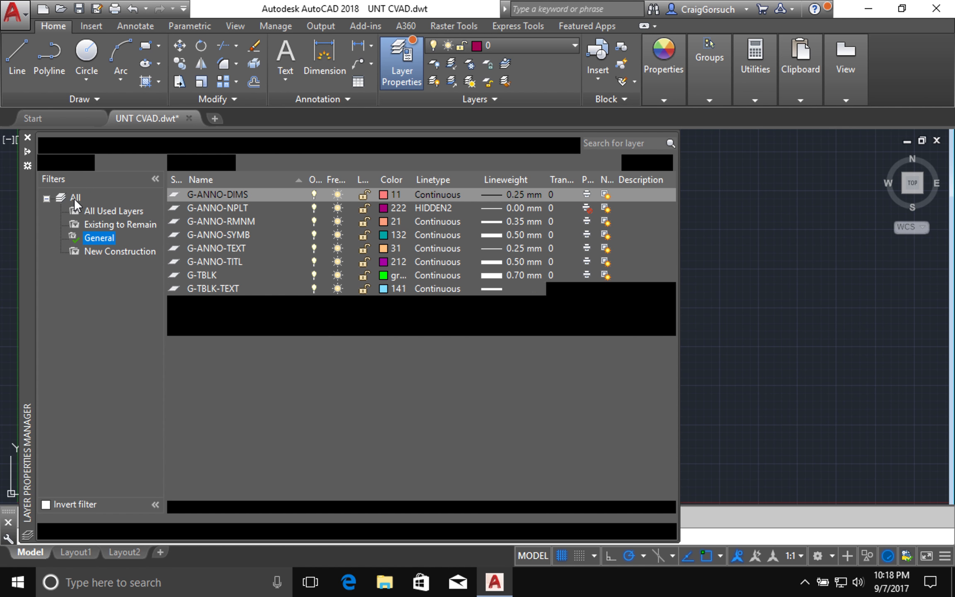
# - Switch the layer filter back to All and look through the complete current-layer list without changing the current layer
pyautogui.click(75, 198)
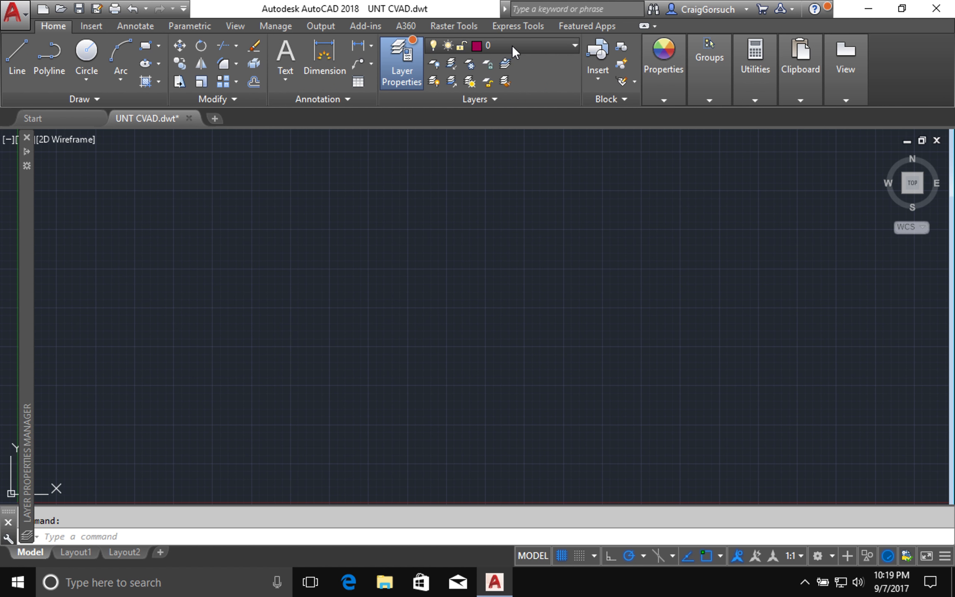
pyautogui.click(511, 44)
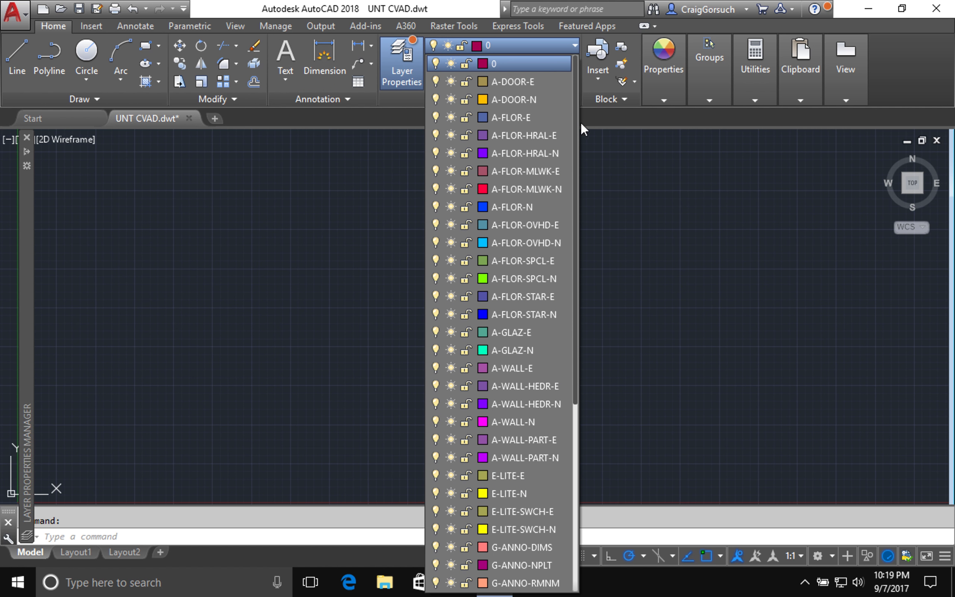
pyautogui.scroll(-4, 574, 252)
pyautogui.scroll(-12, 560, 437)
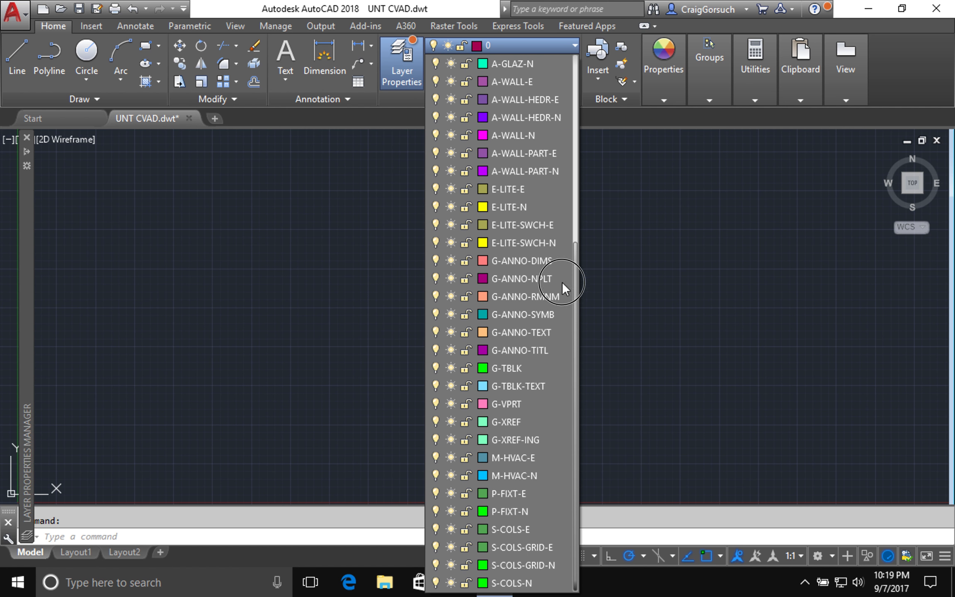
pyautogui.scroll(5, 565, 66)
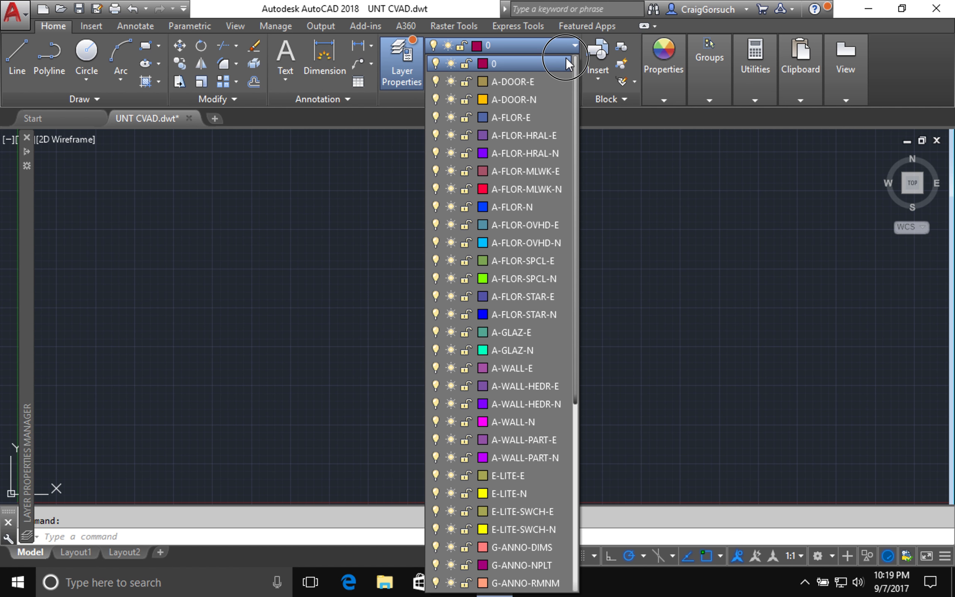
pyautogui.click(305, 240)
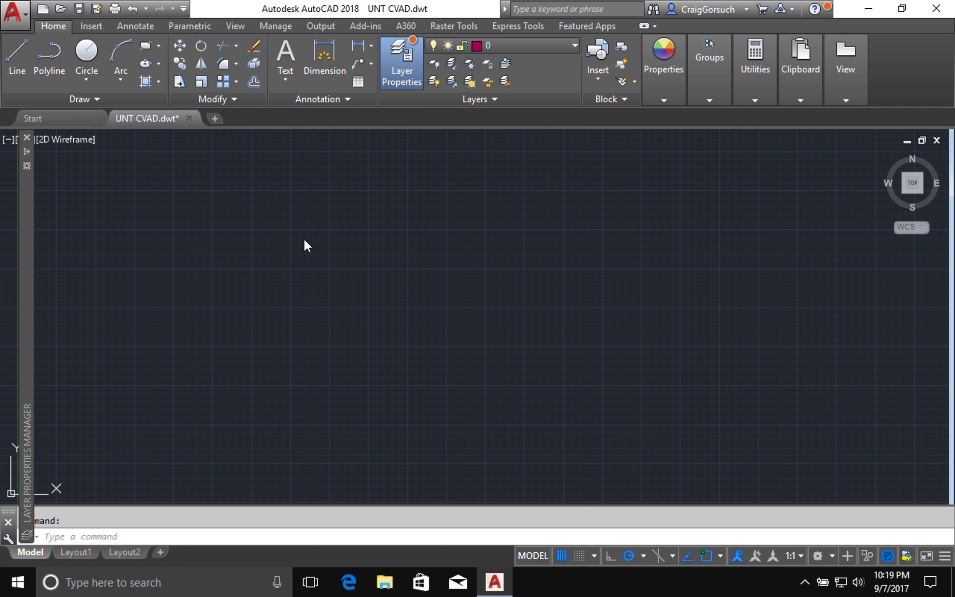